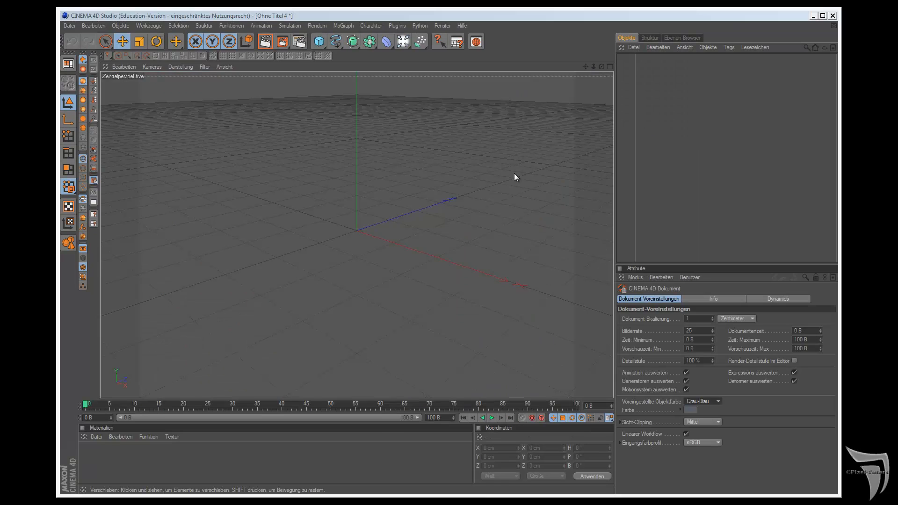
pyautogui.click(514, 175)
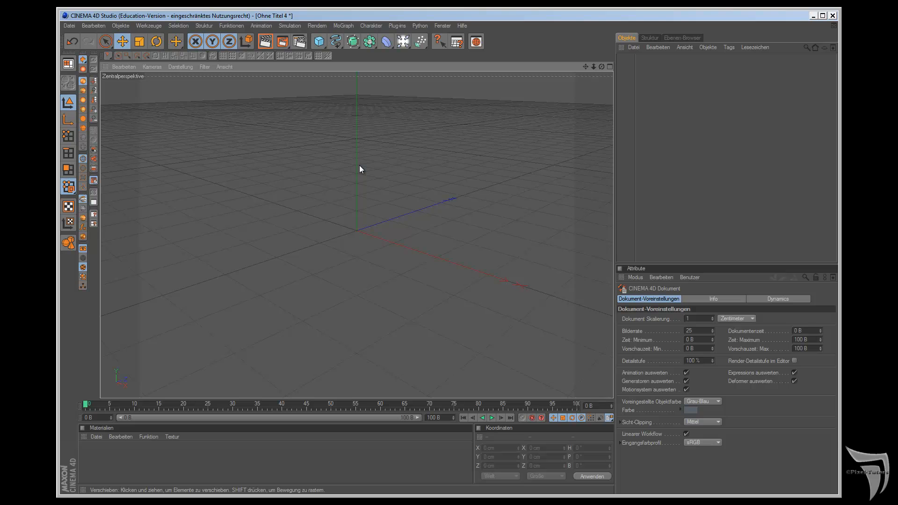
# Step: Save the new empty document as TreppeAV.c4d in the 09KW folder
pyautogui.click(73, 25)
pyautogui.click(102, 107)
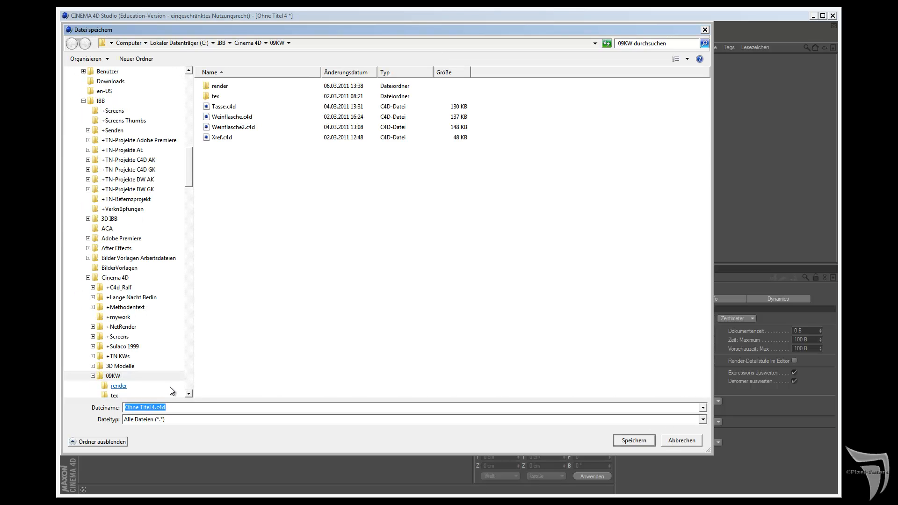
pyautogui.moveTo(156, 407); pyautogui.dragTo(124, 407)
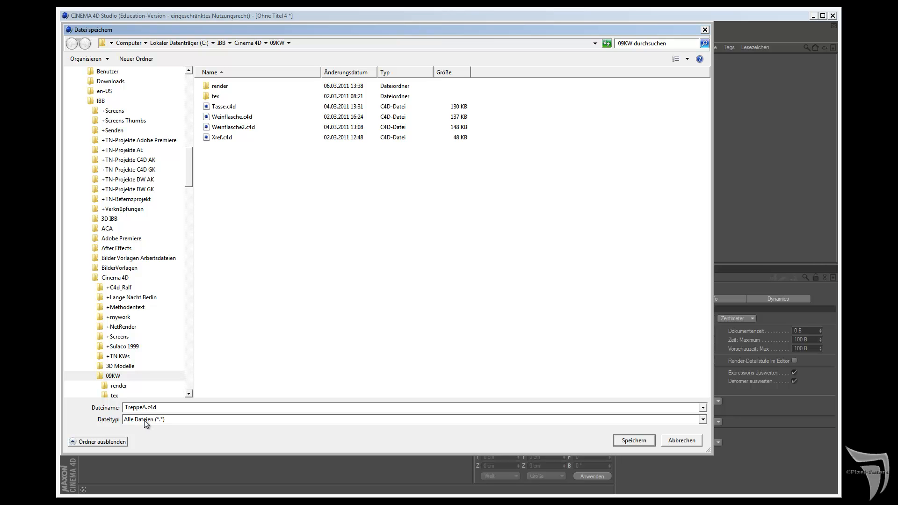
pyautogui.write('TreppeAV')
pyautogui.click(634, 441)
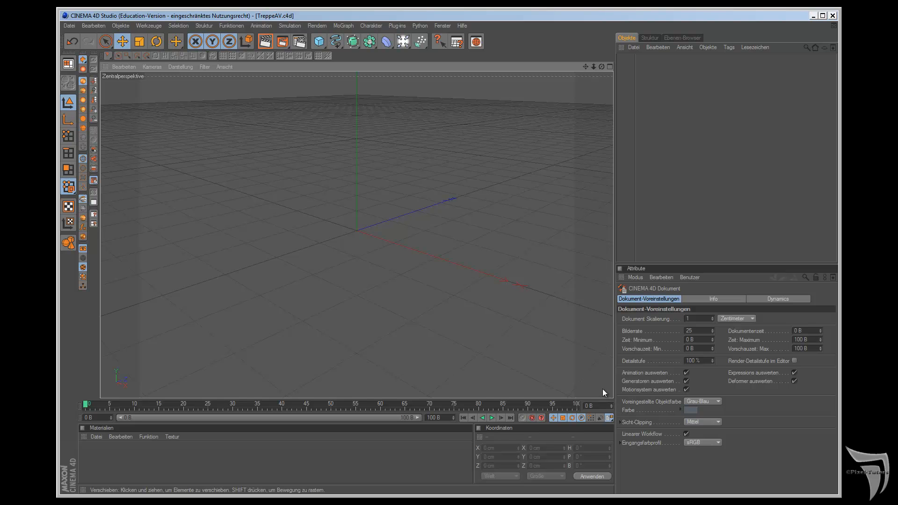
# Step: Add a cube primitive (Würfel) to the scene
pyautogui.click(319, 42)
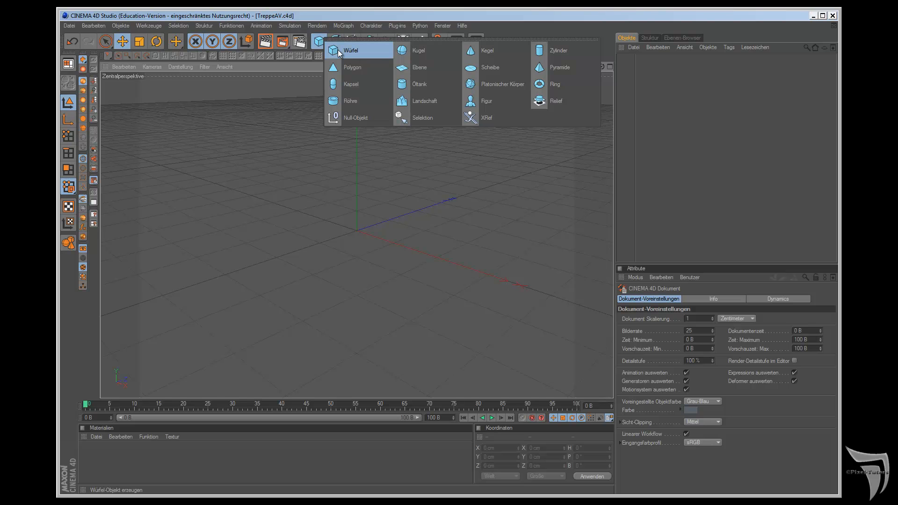
pyautogui.click(340, 52)
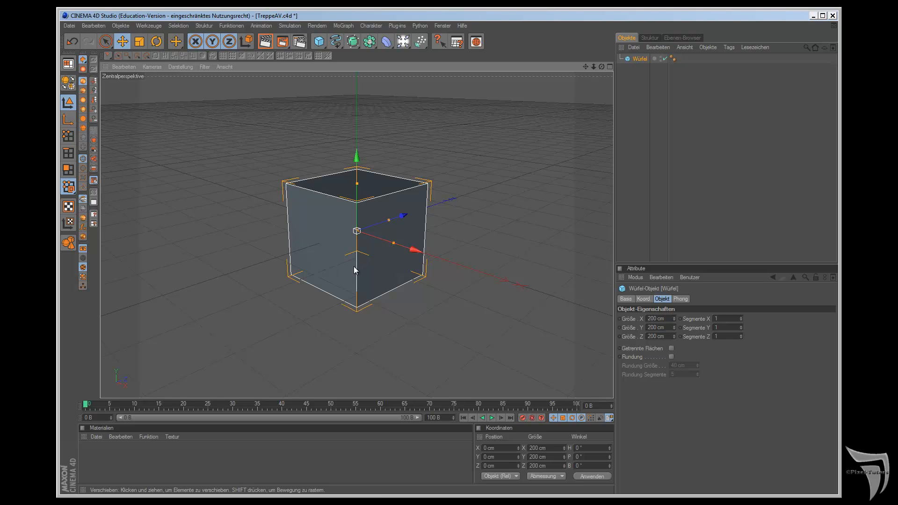
# Step: Switch the document's default object colour to 80% Grau and back to Grau-Blau in the document settings
pyautogui.click(122, 66)
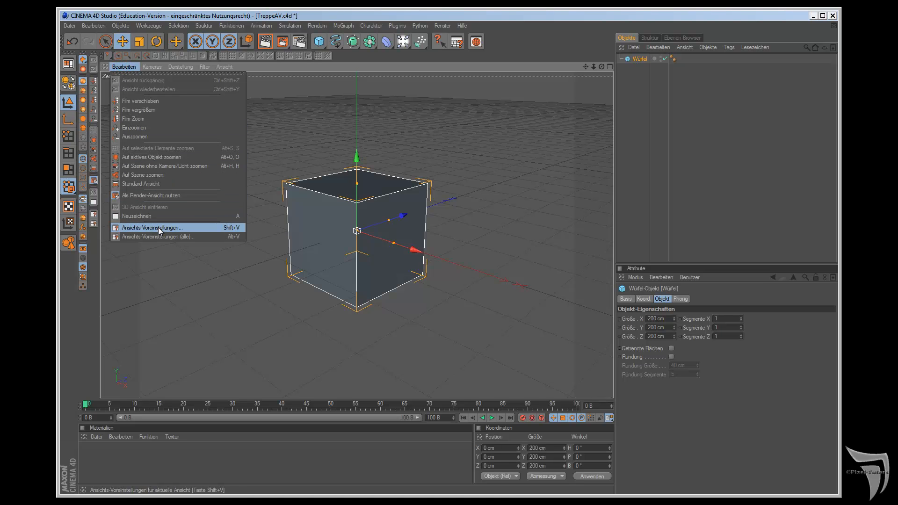
pyautogui.click(94, 25)
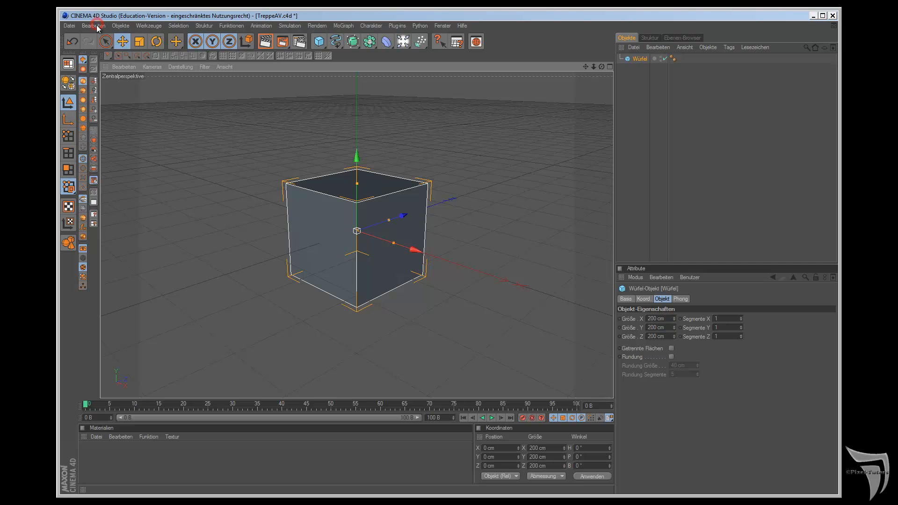
pyautogui.click(134, 183)
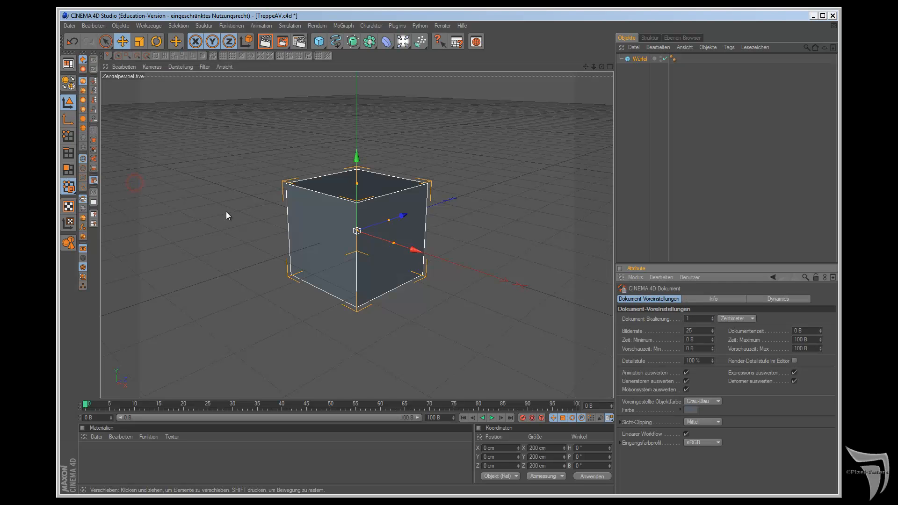
pyautogui.click(708, 400)
pyautogui.click(709, 408)
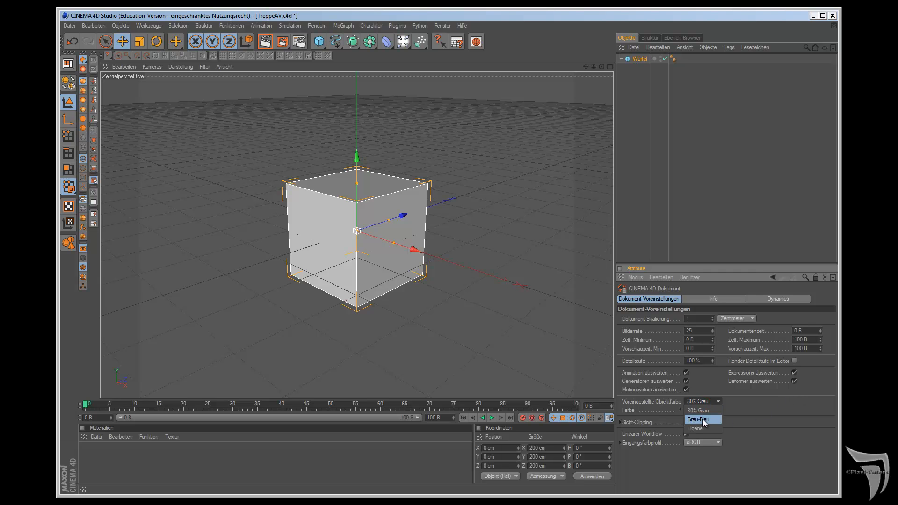
pyautogui.click(703, 419)
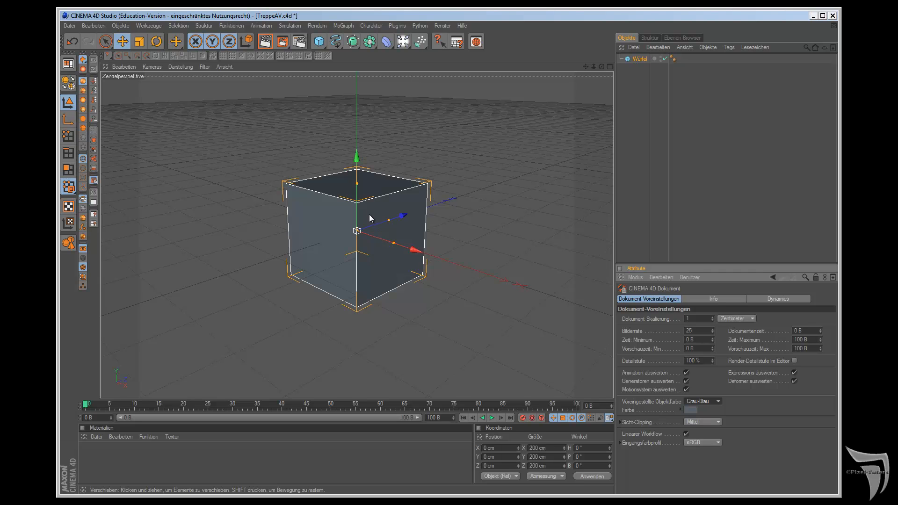
# Step: Resize the cube into a flat slab of 600 cm in X, 20 cm in Y and 150 cm in Z
pyautogui.click(635, 59)
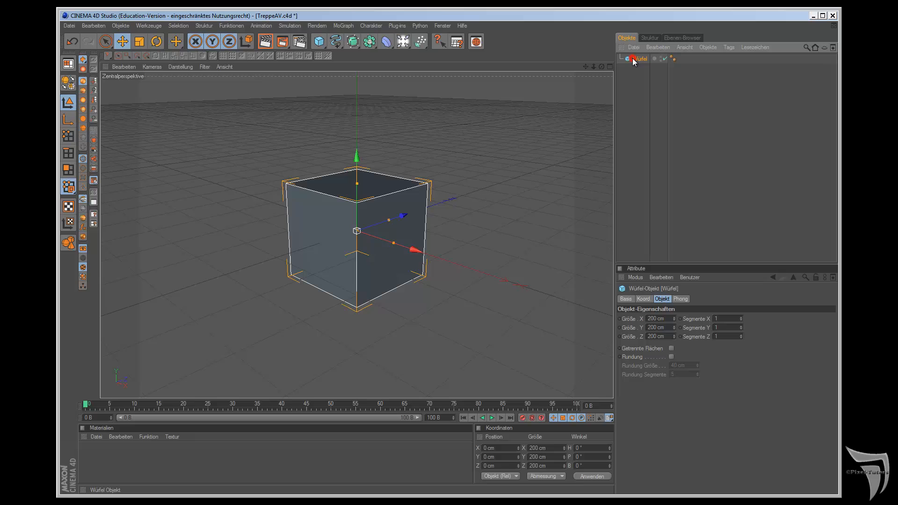
pyautogui.doubleClick(657, 319)
pyautogui.write('600')
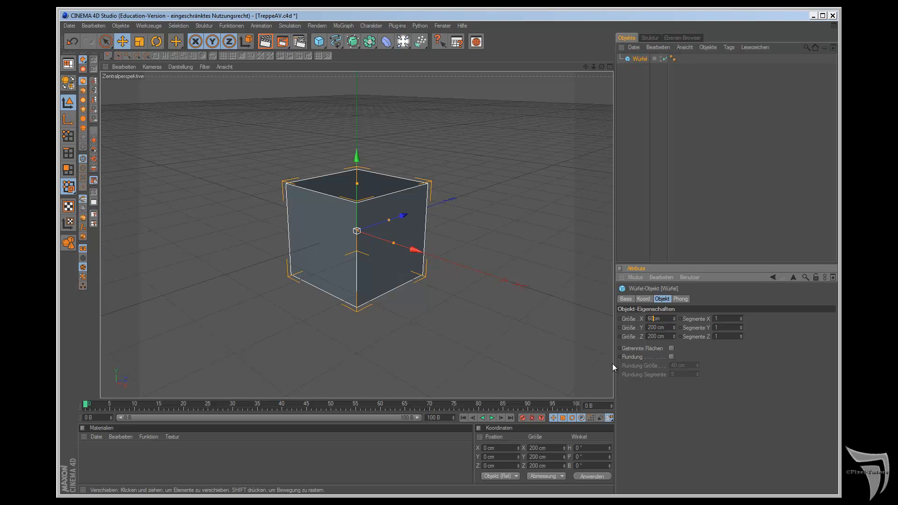
pyautogui.press('Return')
pyautogui.doubleClick(657, 327)
pyautogui.write('5')
pyautogui.press('BackSpace')
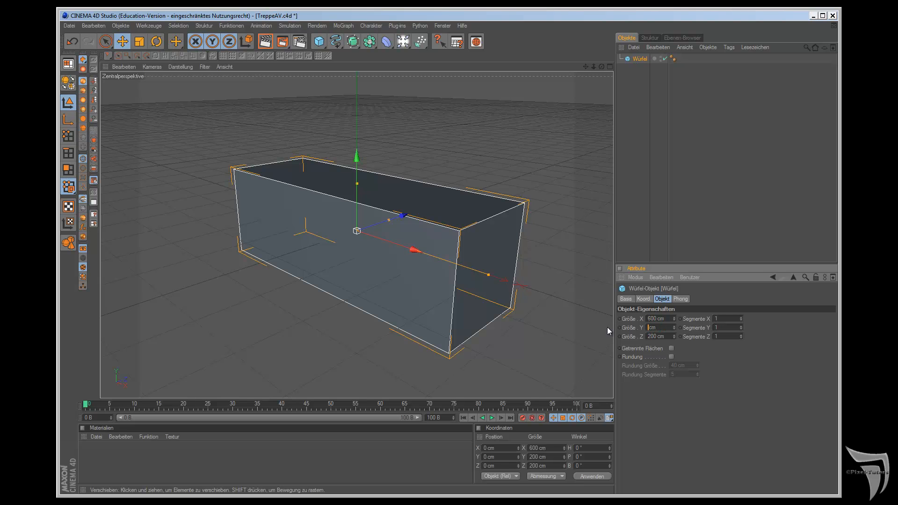
pyautogui.write('20')
pyautogui.press('Return')
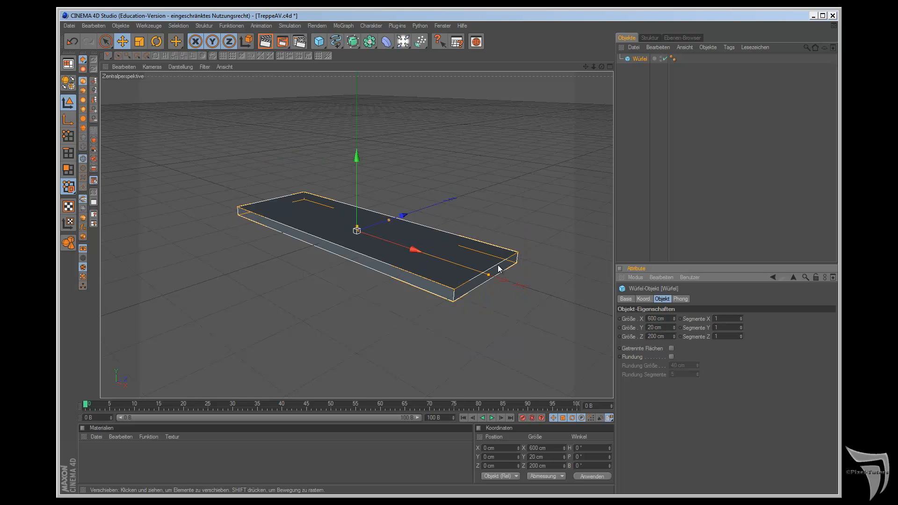
pyautogui.doubleClick(656, 337)
pyautogui.write('150')
pyautogui.press('Return')
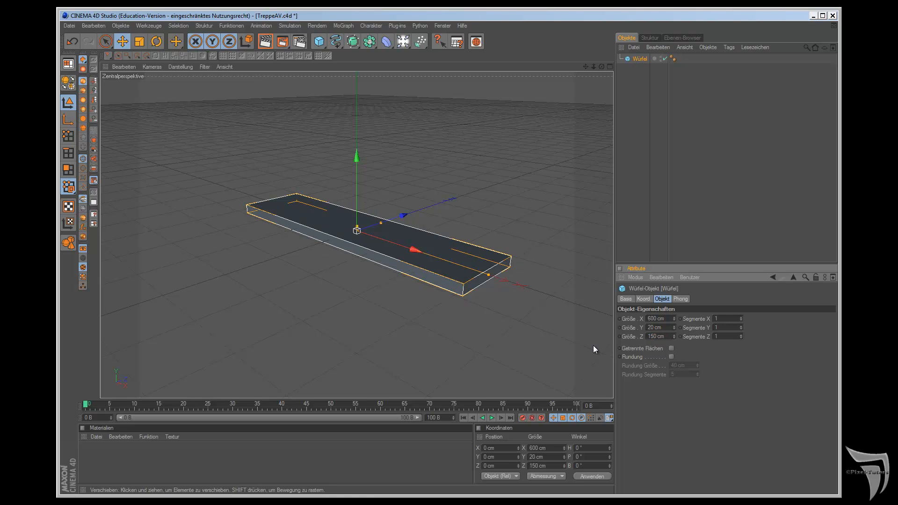
# Step: Enable rounding on the slab with a 1 cm radius and 2 segments, and render a preview of the view
pyautogui.scroll(1, 578, 317)
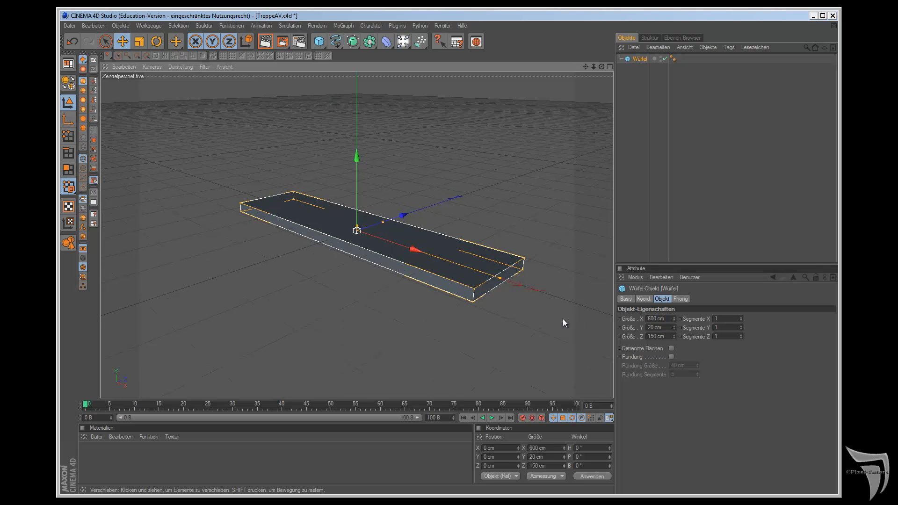
pyautogui.click(671, 357)
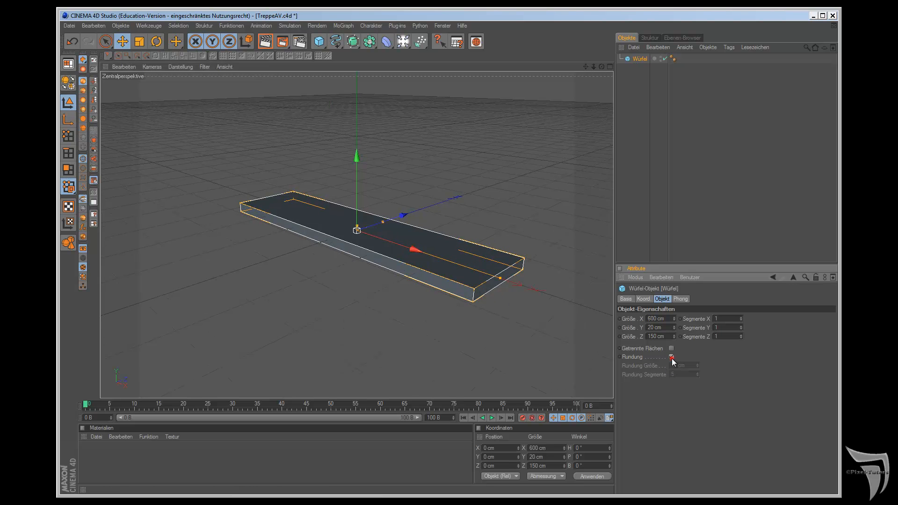
pyautogui.doubleClick(676, 365)
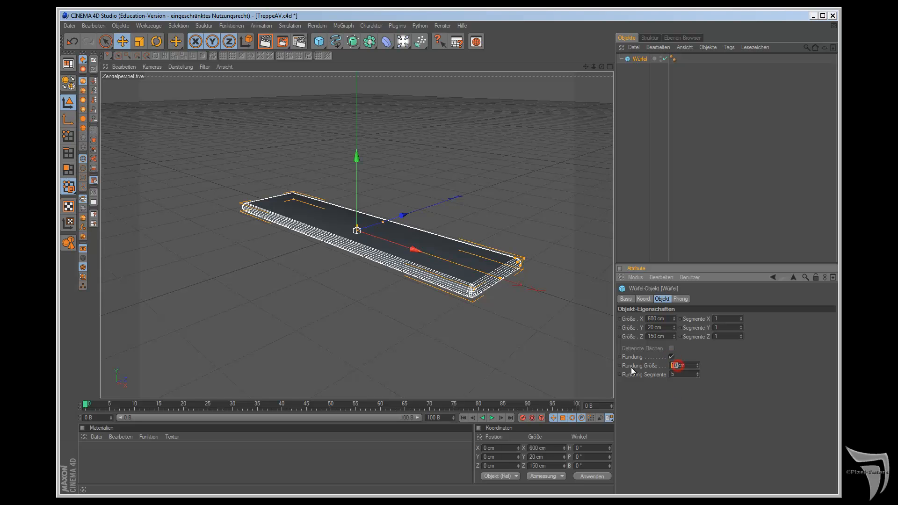
pyautogui.write('1')
pyautogui.press('Tab')
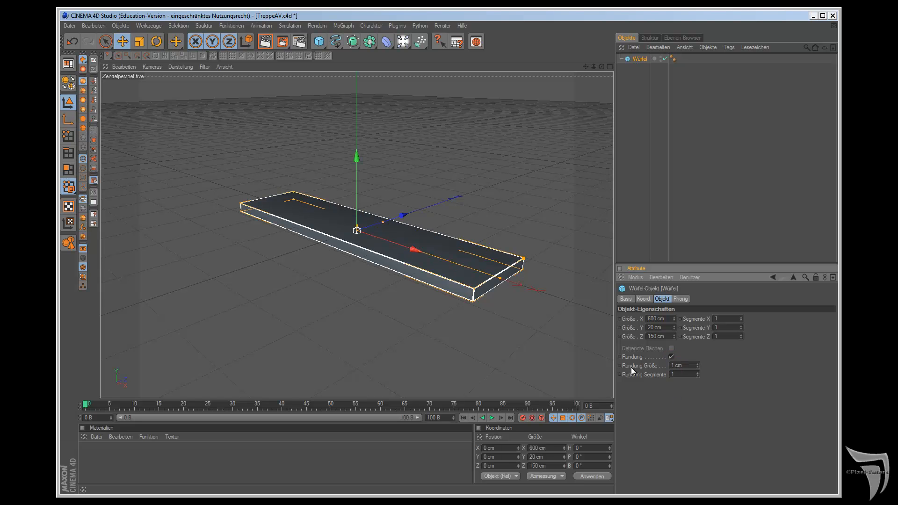
pyautogui.write('1')
pyautogui.press('Return')
pyautogui.doubleClick(678, 373)
pyautogui.write('2')
pyautogui.press('Return')
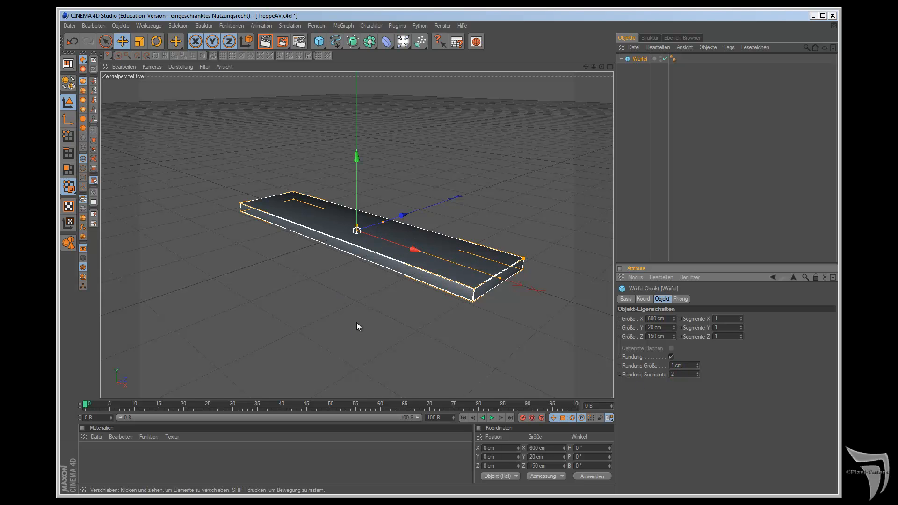
pyautogui.hotkey('ctrl', 'r')
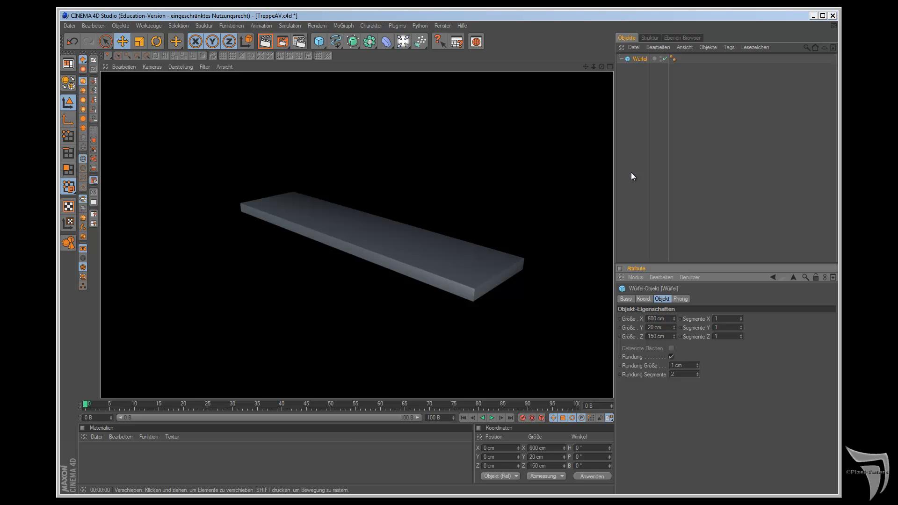
# Step: Convert the slab to an editable polygon object and switch to point mode
pyautogui.click(633, 58)
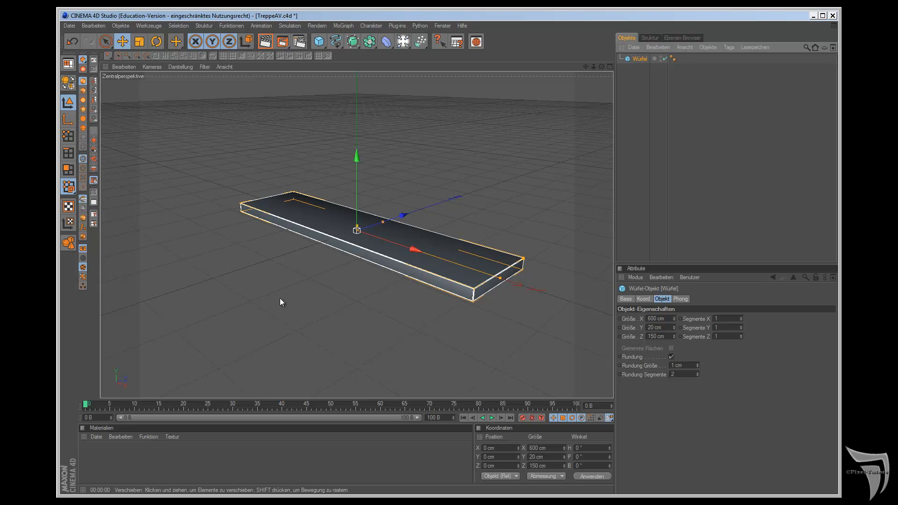
pyautogui.click(73, 88)
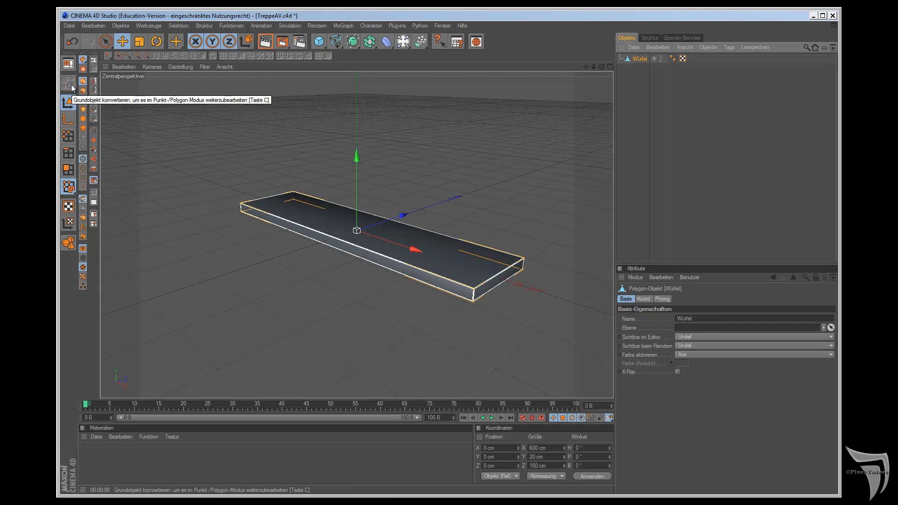
pyautogui.click(68, 136)
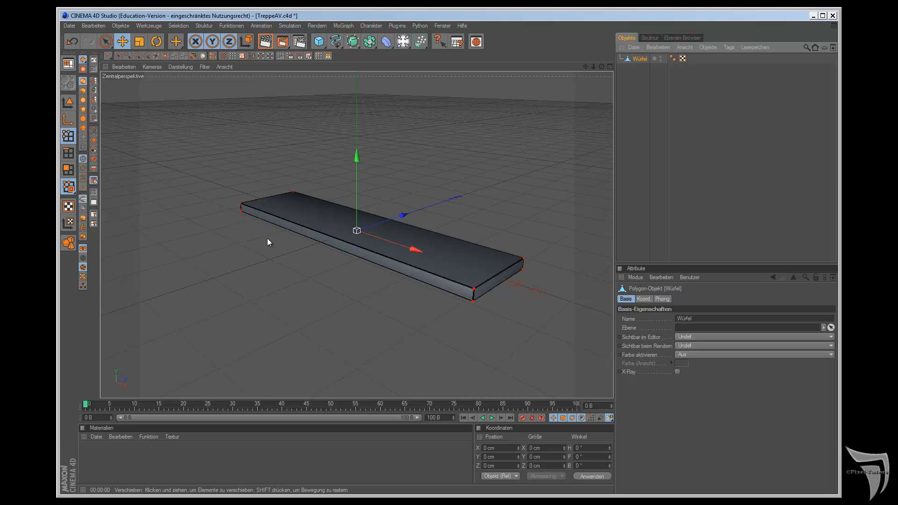
# Step: In the top view, turn off visible-only selection and rectangle-select all points at the slab's negative X end
pyautogui.press('F2')
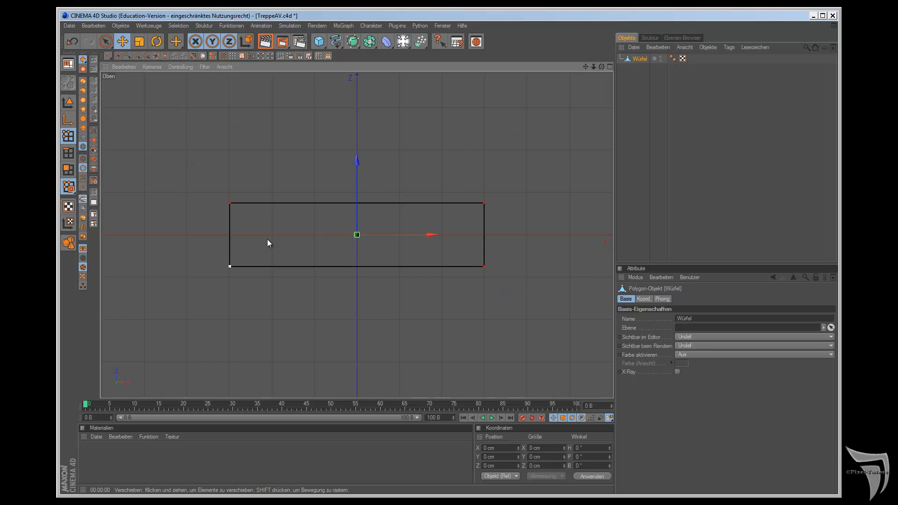
pyautogui.moveTo(104, 42); pyautogui.dragTo(143, 52)
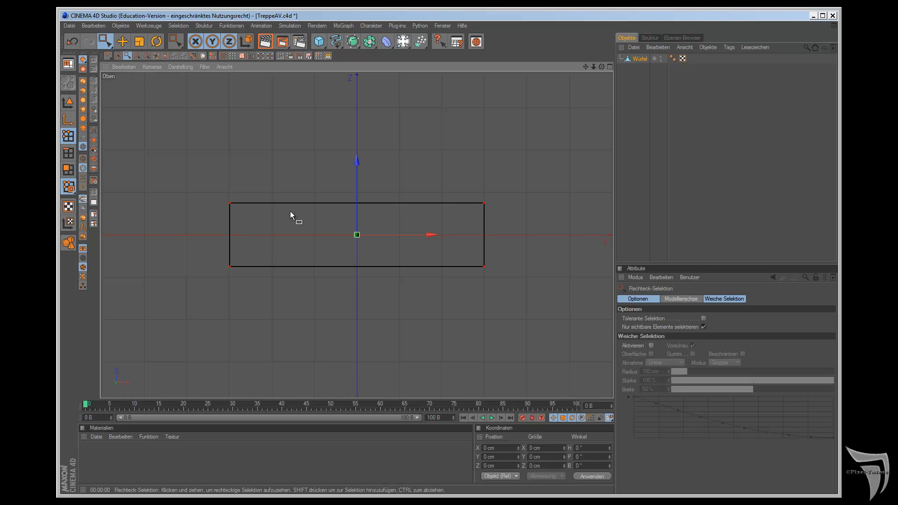
pyautogui.click(704, 327)
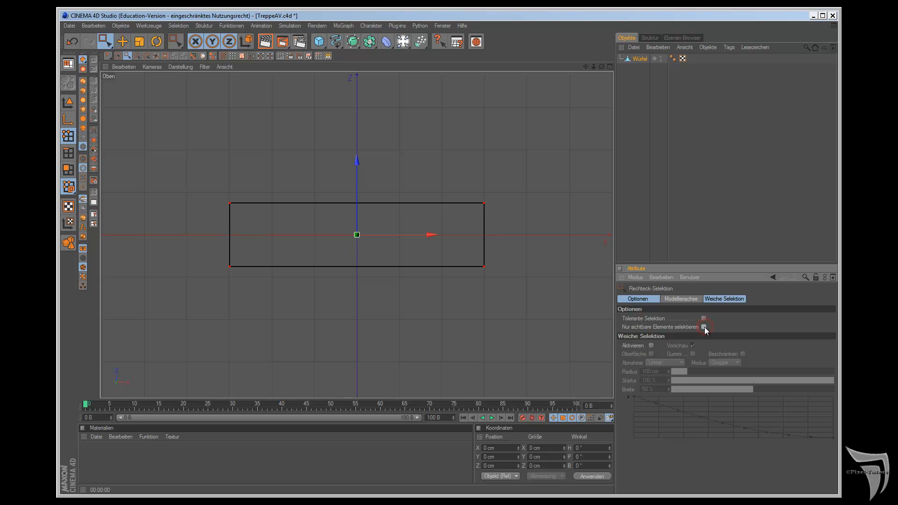
pyautogui.moveTo(203, 173); pyautogui.dragTo(249, 290)
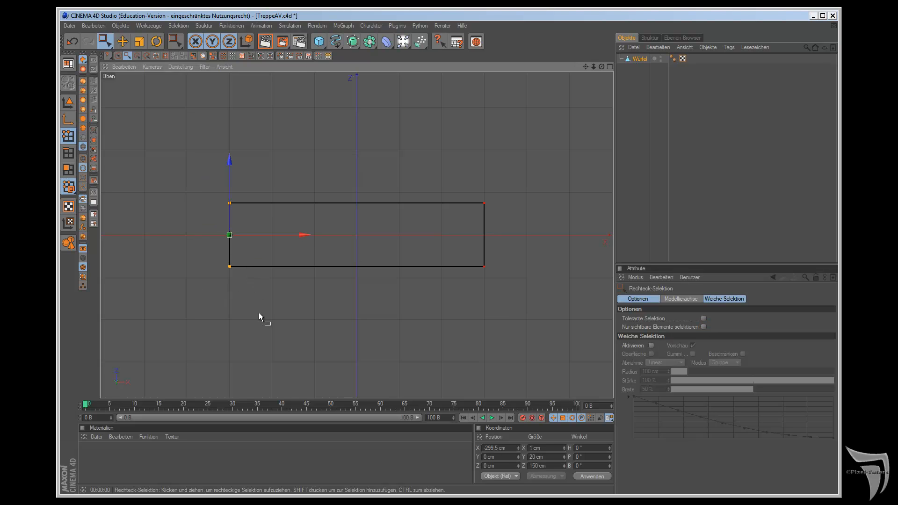
# Step: Check the selected end points in perspective and top view, and turn visible-only selection back on
pyautogui.press('F1')
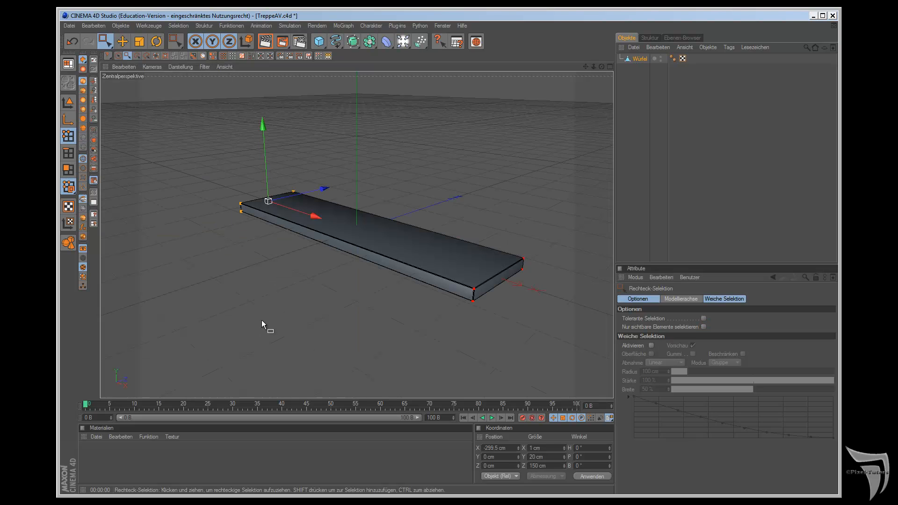
pyautogui.press('F2')
pyautogui.press('F1')
pyautogui.press('F2')
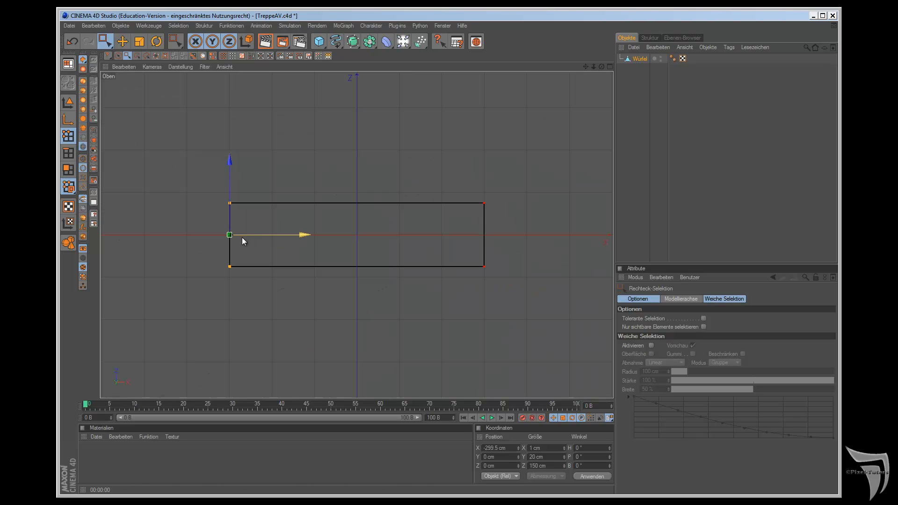
pyautogui.click(704, 327)
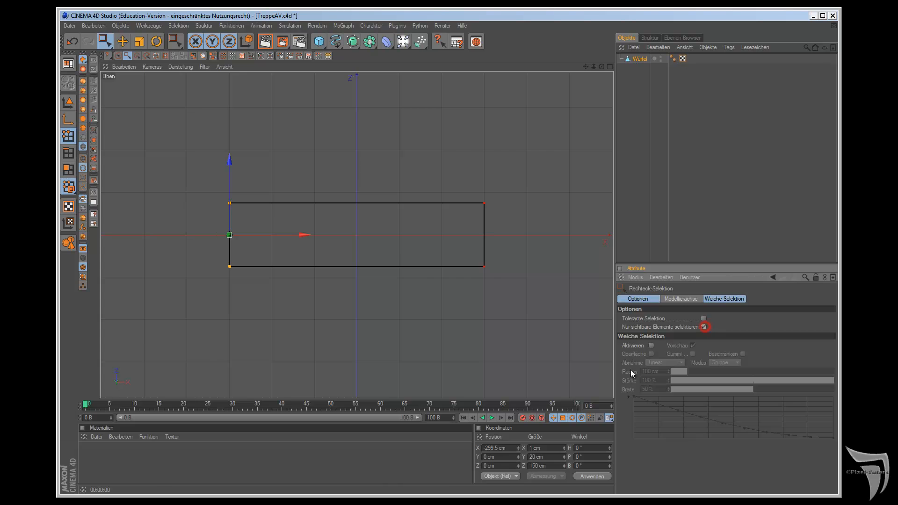
pyautogui.press('F1')
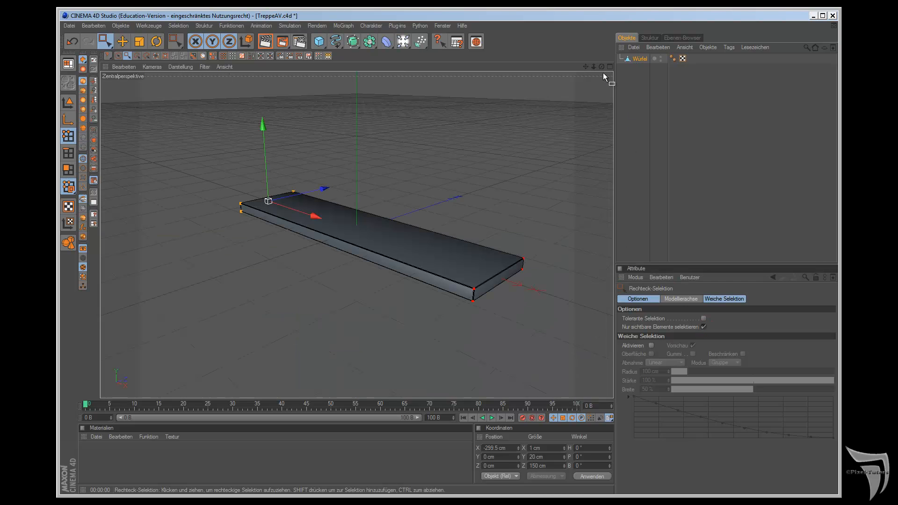
# Step: In the top view, scale the selected points at the slab's negative X end along Z to about 107 cm
pyautogui.press('F2')
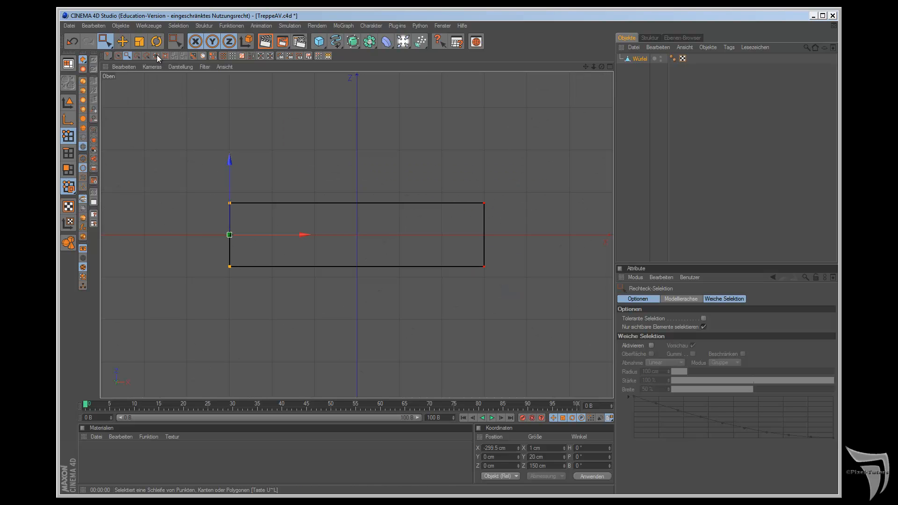
pyautogui.click(139, 42)
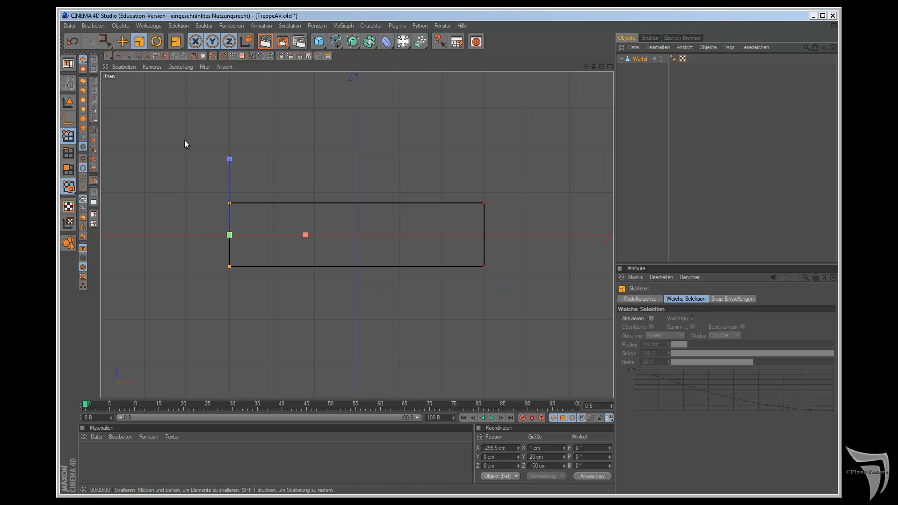
pyautogui.moveTo(229, 160); pyautogui.dragTo(506, 278)
pyautogui.press('F1')
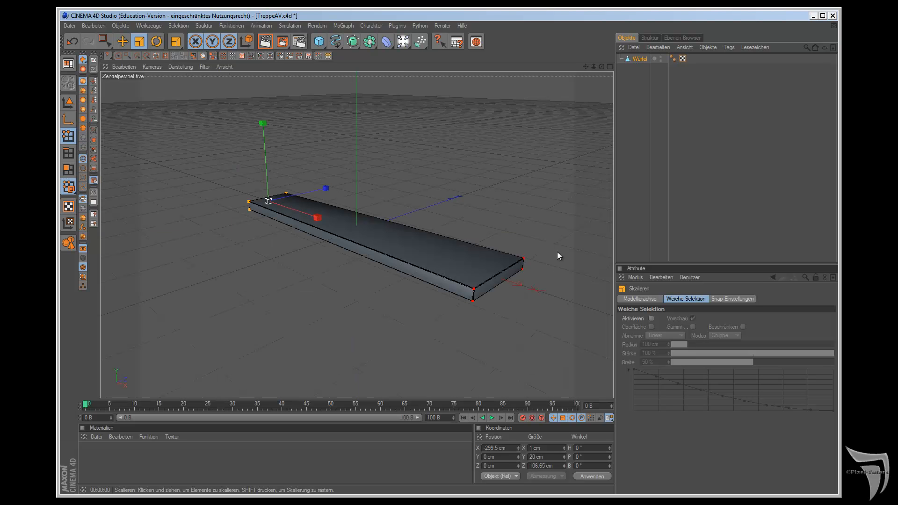
# Step: Return to the top view and put the tapered slab back in model mode with the Move tool active
pyautogui.press('F2')
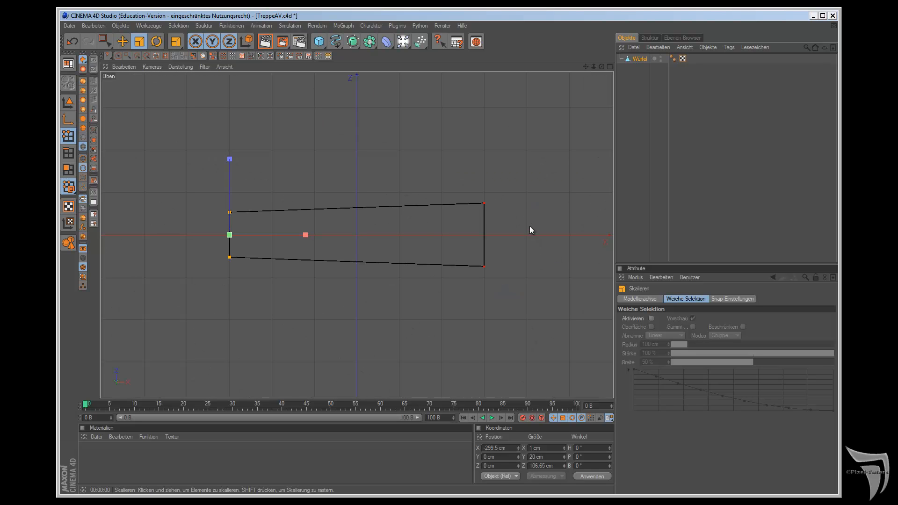
pyautogui.press('e')
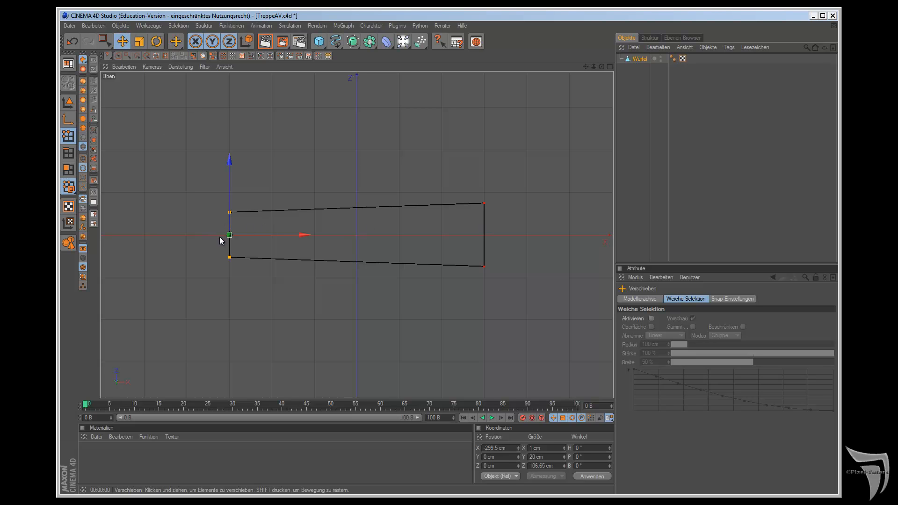
pyautogui.click(67, 102)
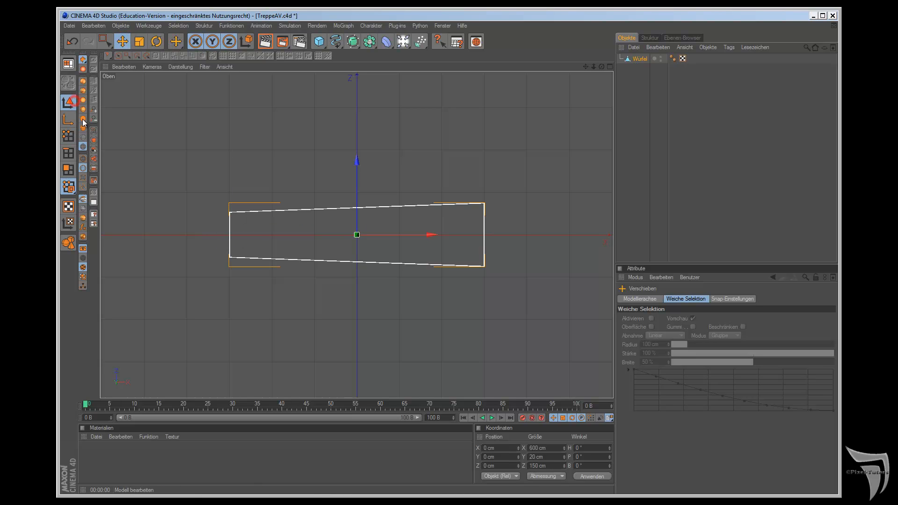
pyautogui.doubleClick(538, 449)
pyautogui.write('50')
pyautogui.press('Return')
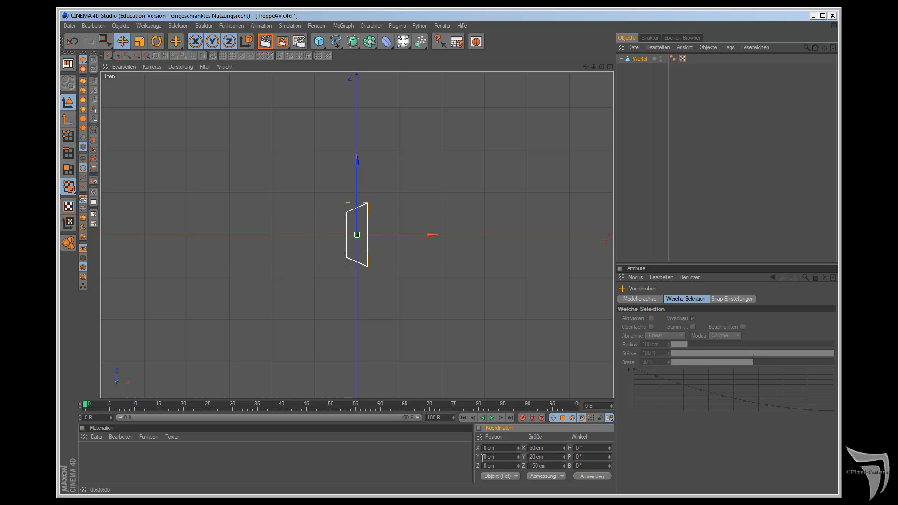
# Step: Set the tapered slab's X size to 500 cm and view it in perspective
pyautogui.doubleClick(536, 448)
pyautogui.write('500')
pyautogui.press('Return')
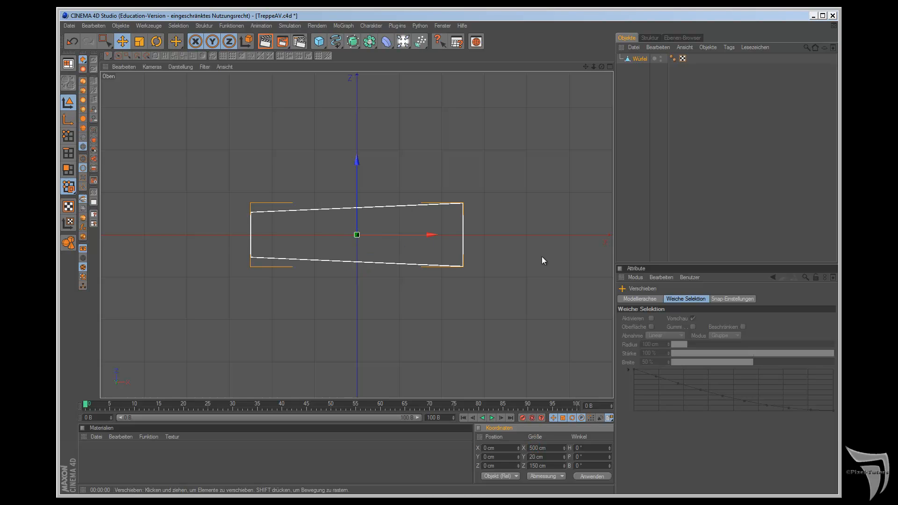
pyautogui.press('F1')
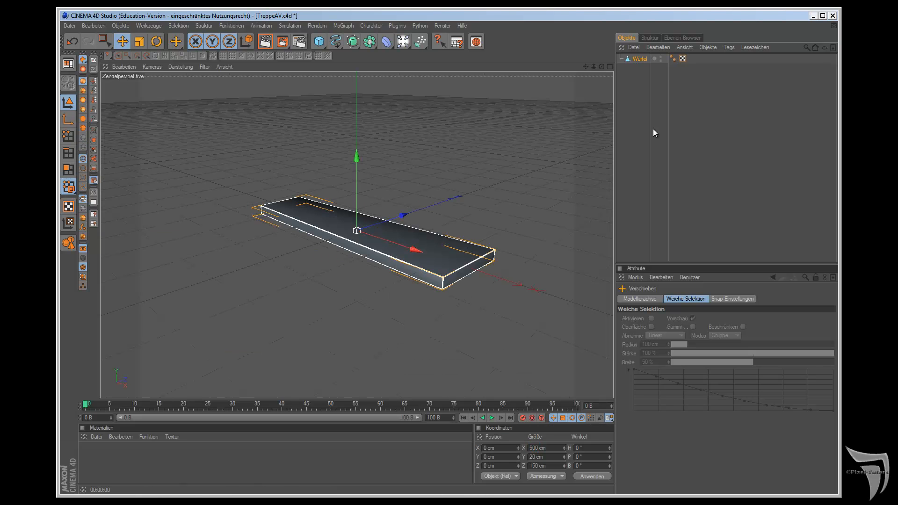
# Step: Duplicate the tapered slab and rename the original object "Stufe"
pyautogui.keyDown('ctrl'); pyautogui.moveTo(639, 62); pyautogui.dragTo(641, 73); pyautogui.keyUp('ctrl')
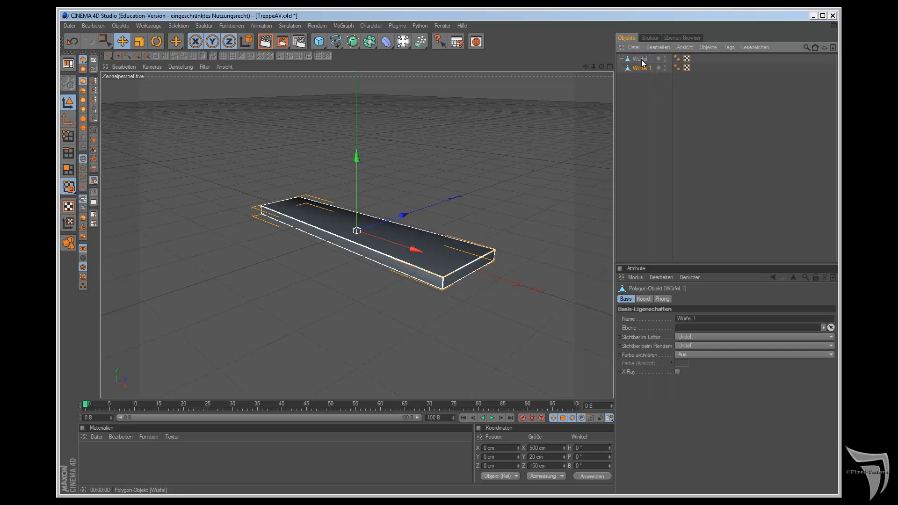
pyautogui.doubleClick(641, 59)
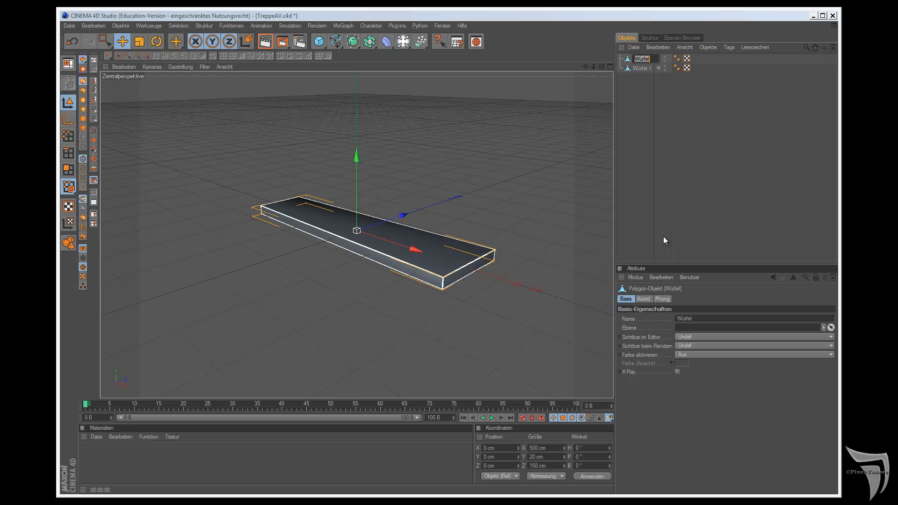
pyautogui.write('Stufe')
pyautogui.press('Return')
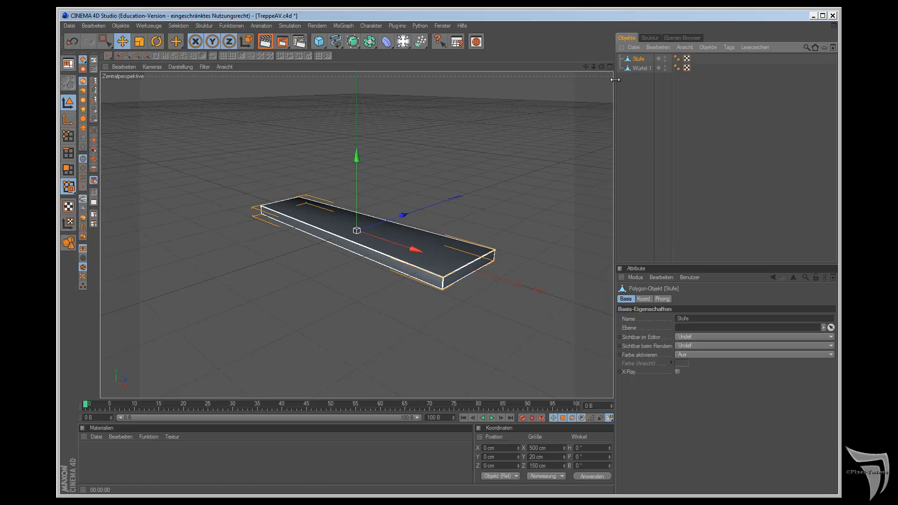
# Step: Rename the duplicated slab "Halterung"
pyautogui.doubleClick(642, 68)
pyautogui.write('Halterung')
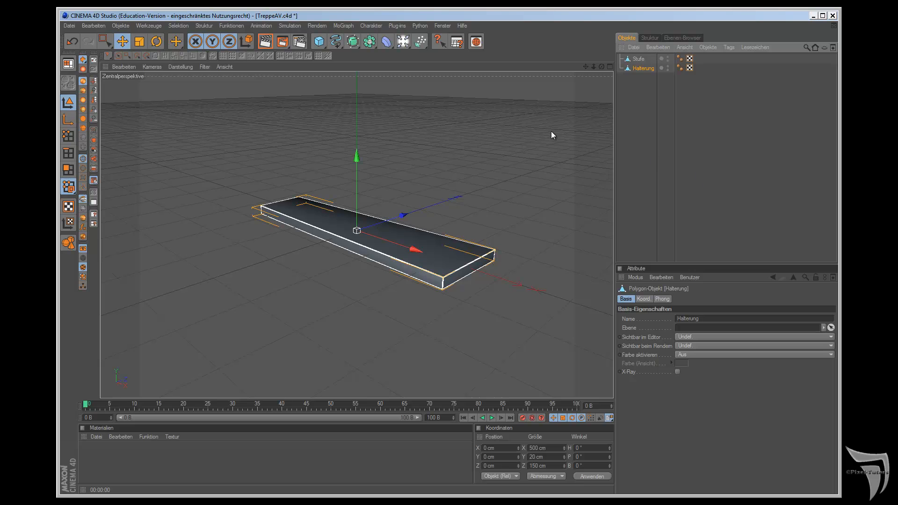
# Step: In the front view, set the Halterung object's Y position to -20 cm, below the step
pyautogui.press('F4')
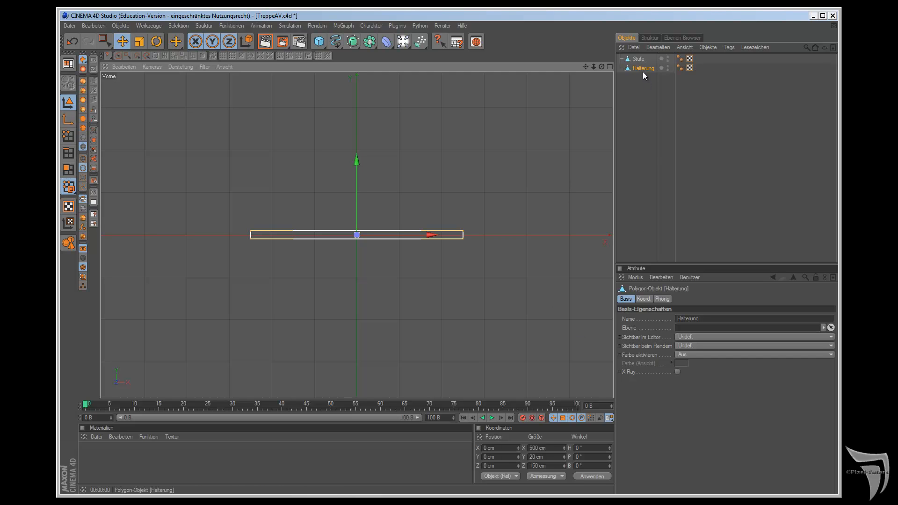
pyautogui.doubleClick(489, 456)
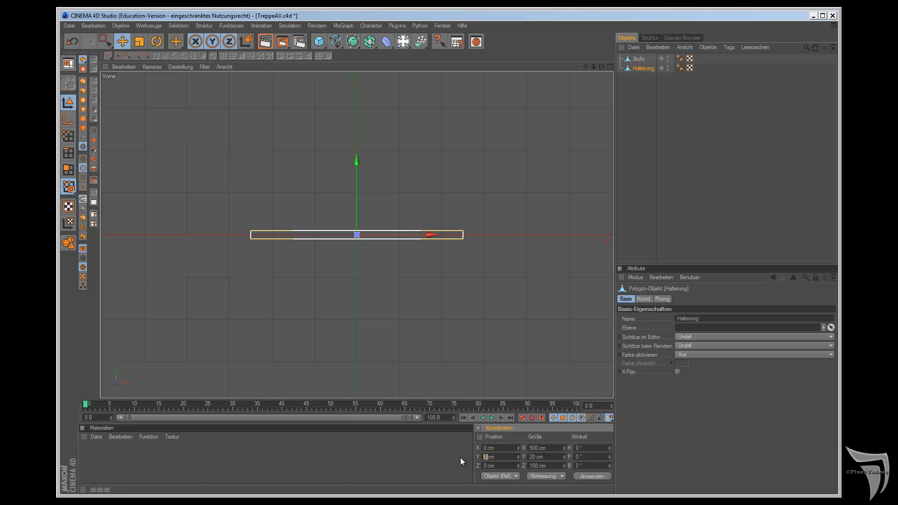
pyautogui.write('-20')
pyautogui.press('Return')
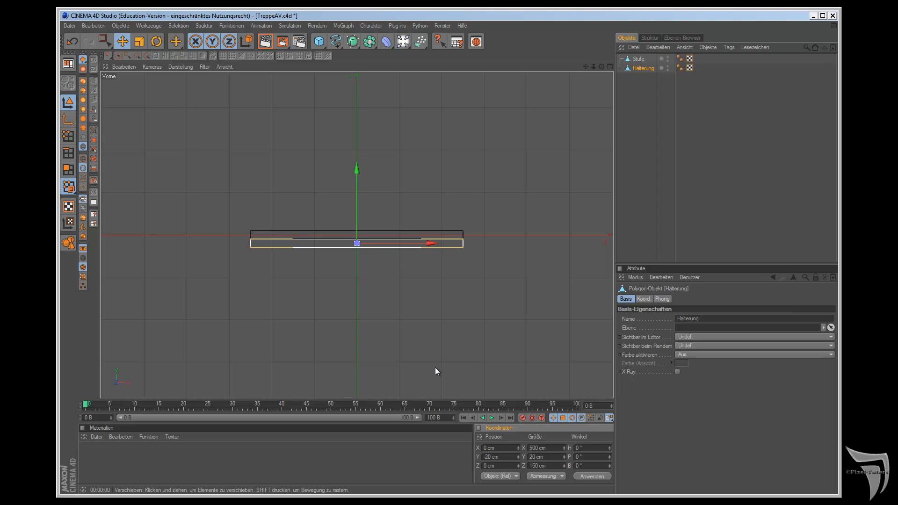
# Step: In the top view, scale the whole Halterung object in model mode along Z to about 105 cm
pyautogui.click(69, 136)
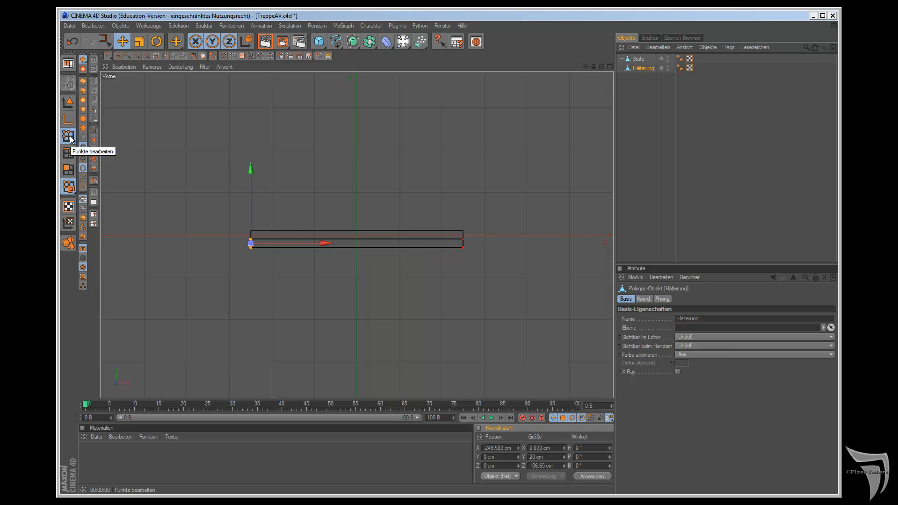
pyautogui.press('F1')
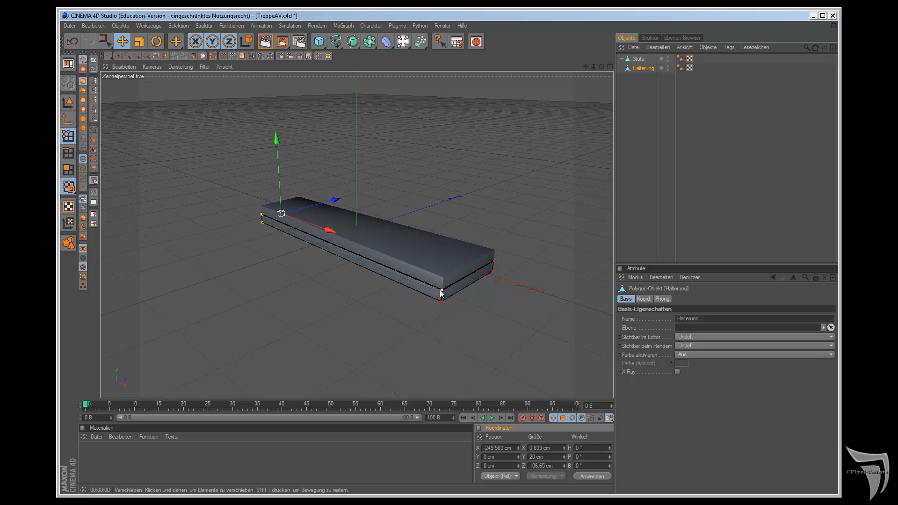
pyautogui.press('F2')
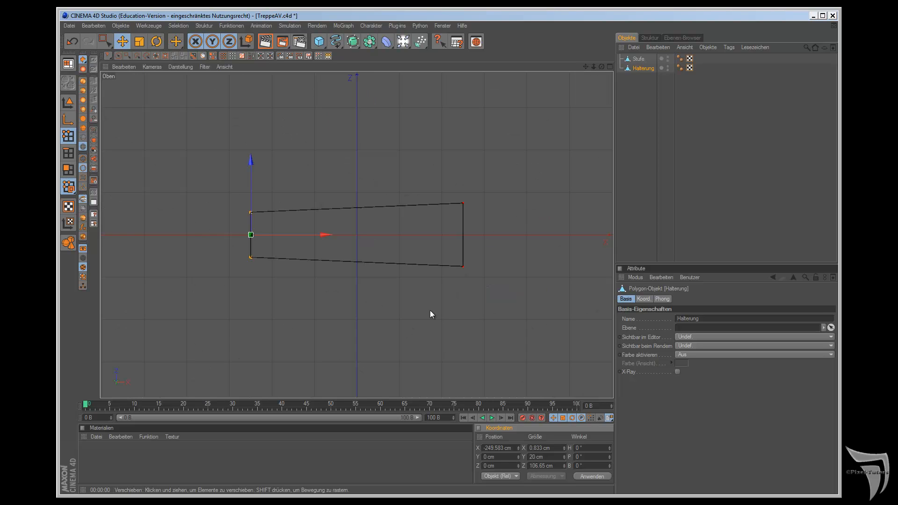
pyautogui.click(69, 102)
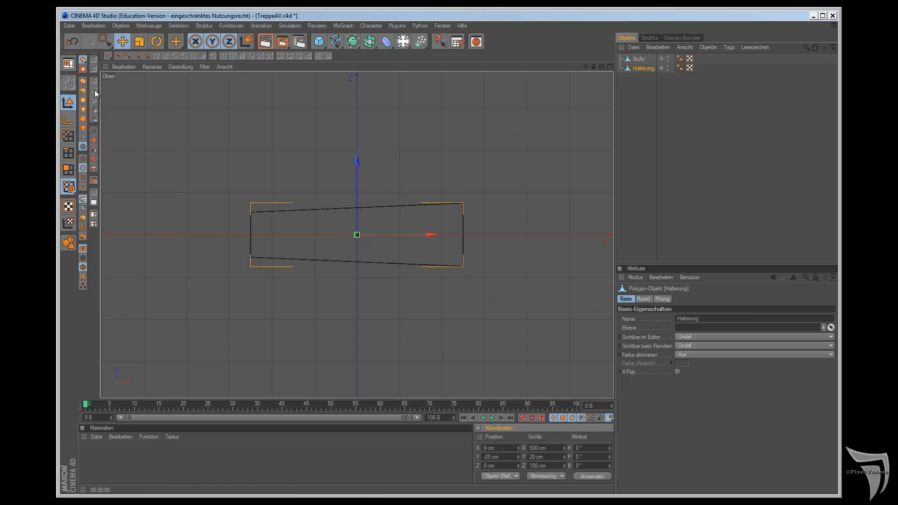
pyautogui.click(139, 42)
pyautogui.moveTo(357, 159); pyautogui.dragTo(504, 278)
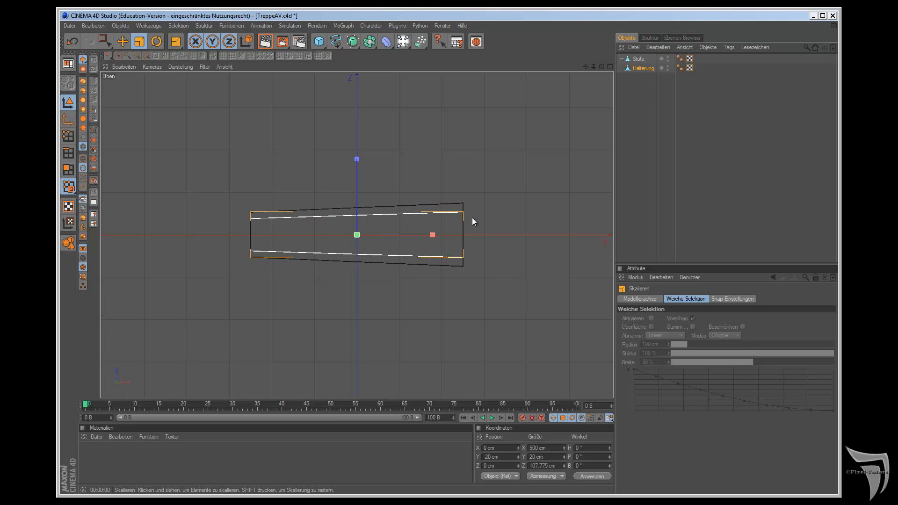
pyautogui.moveTo(361, 159); pyautogui.dragTo(505, 279)
# Step: Move the Halterung object along negative X to about -54 cm and view it in perspective
pyautogui.click(123, 42)
pyautogui.moveTo(428, 232); pyautogui.dragTo(505, 278)
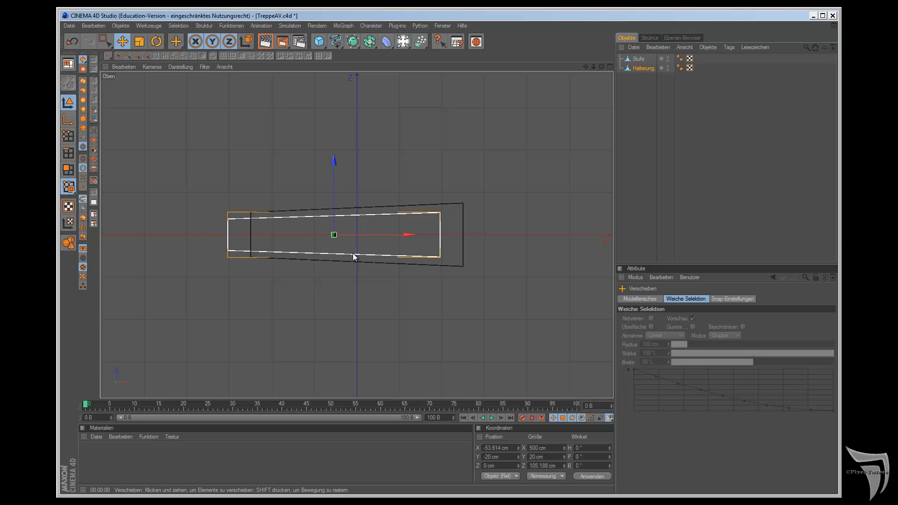
pyautogui.press('F1')
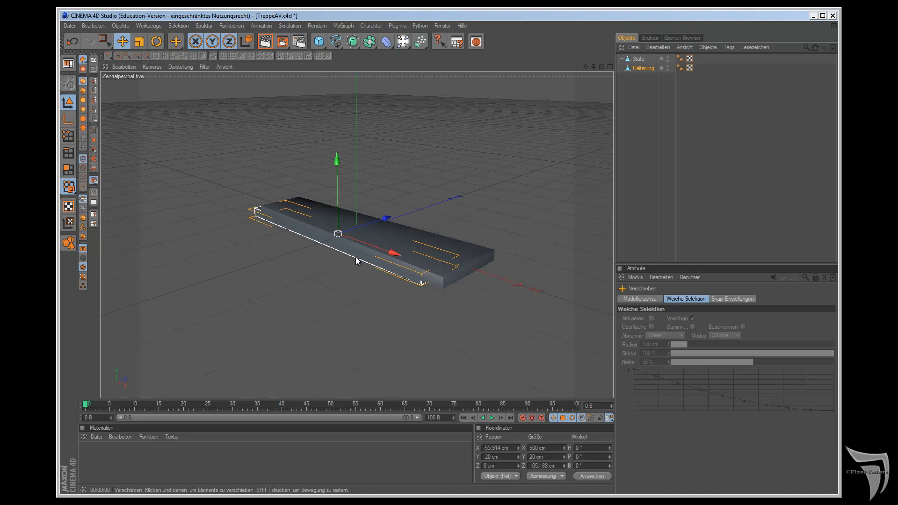
# Step: In the front view, rectangle-select all points at the Halterung's positive X end, including hidden ones, and inspect them from below in perspective
pyautogui.press('F4')
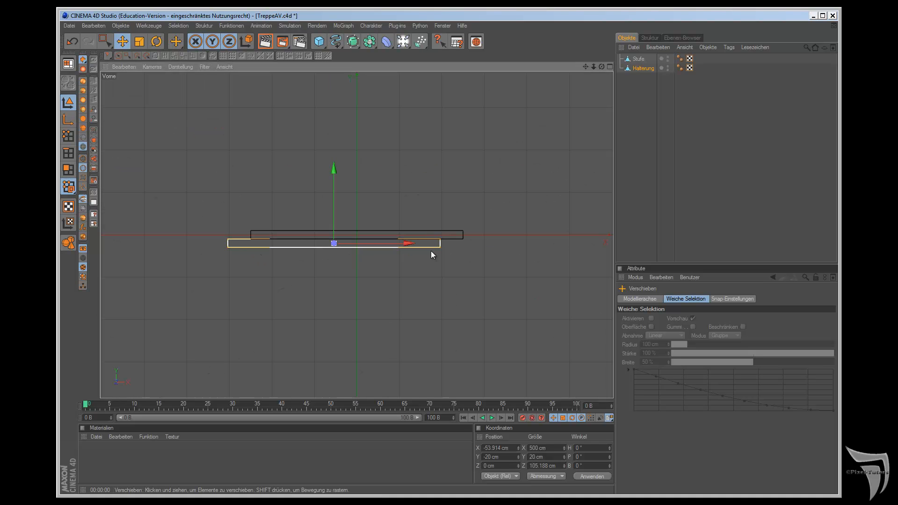
pyautogui.click(68, 136)
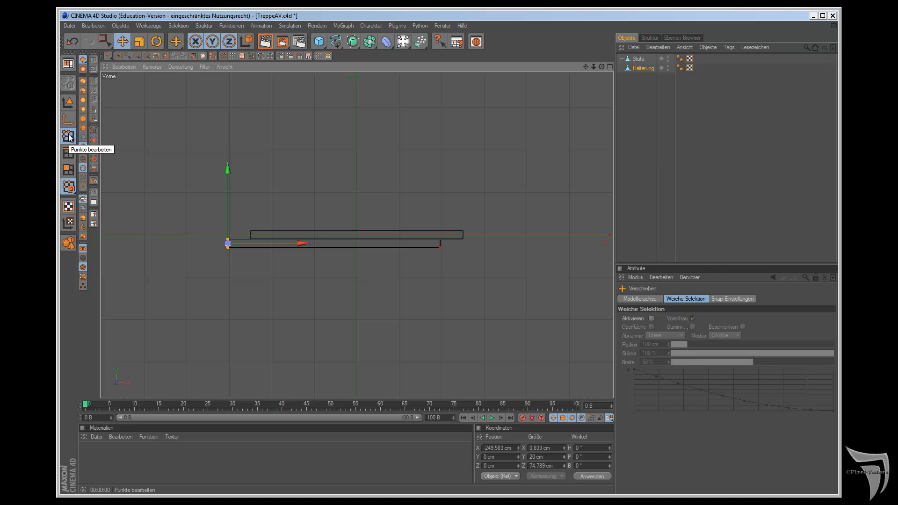
pyautogui.click(156, 55)
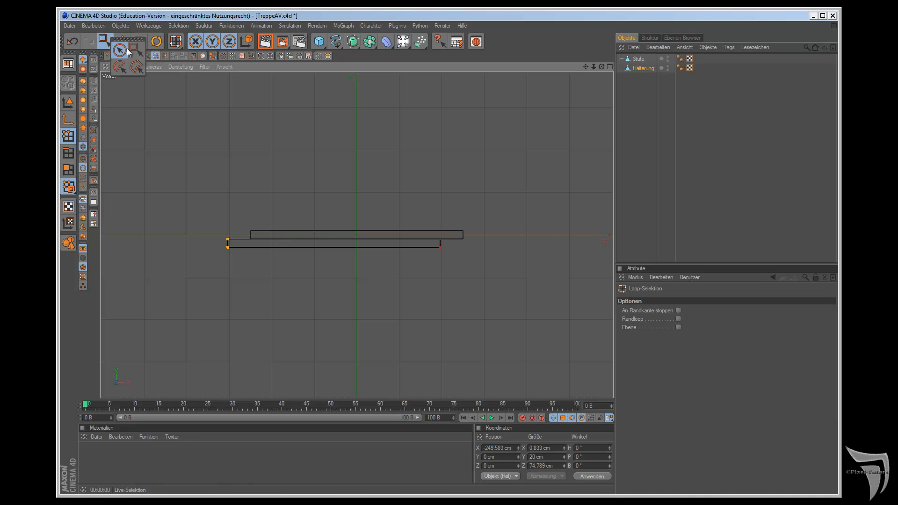
pyautogui.click(103, 42)
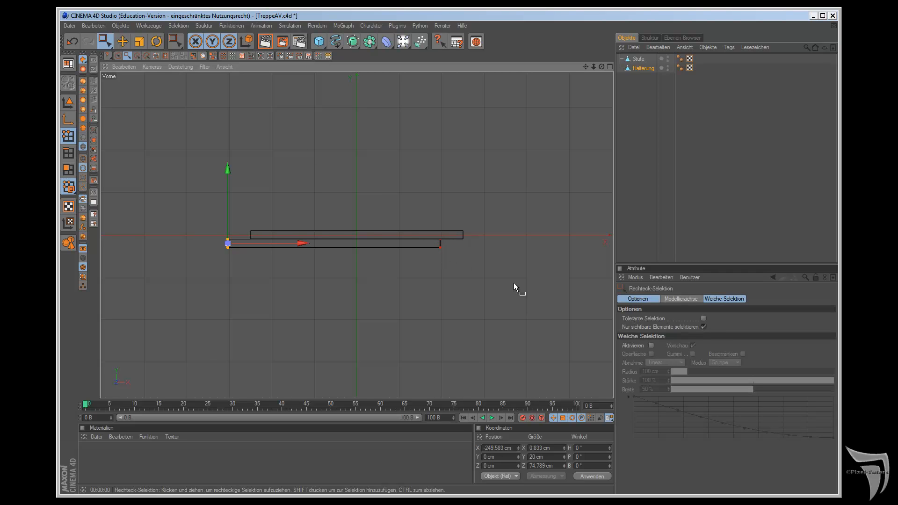
pyautogui.click(705, 327)
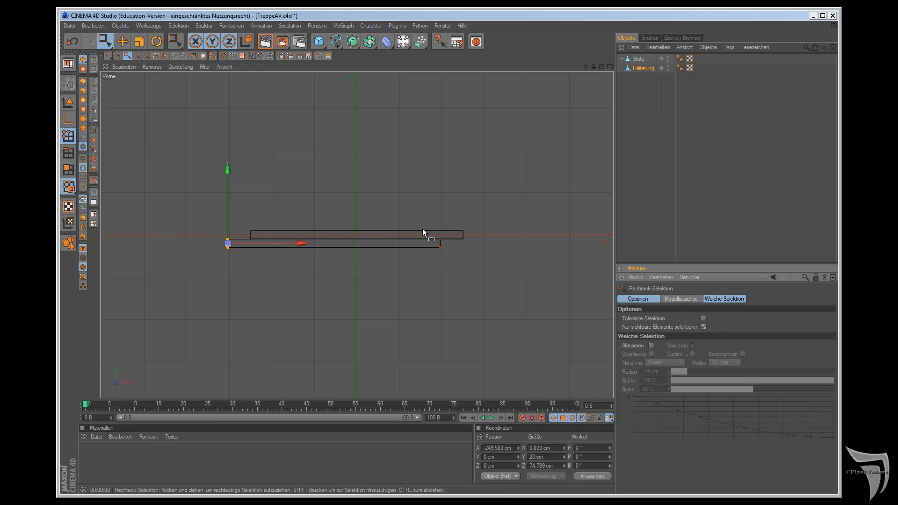
pyautogui.click(704, 326)
pyautogui.moveTo(414, 221); pyautogui.dragTo(473, 295)
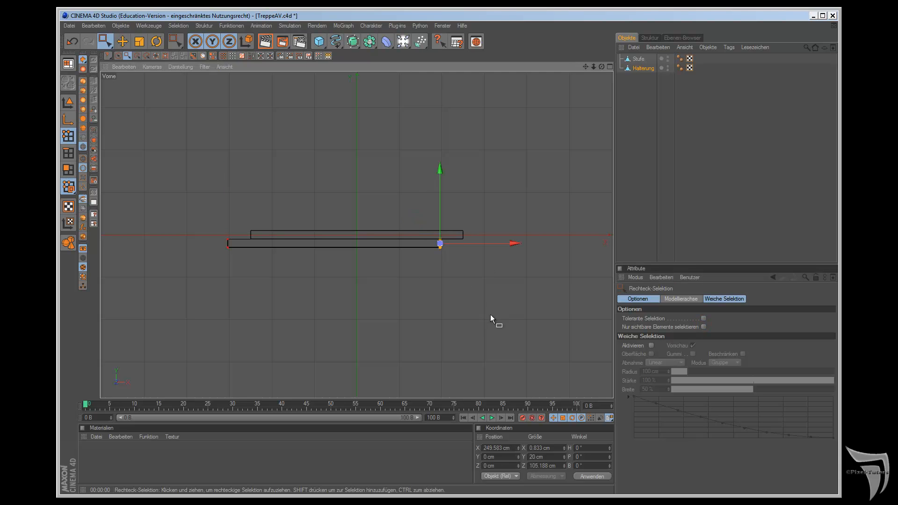
pyautogui.scroll(5, 490, 313)
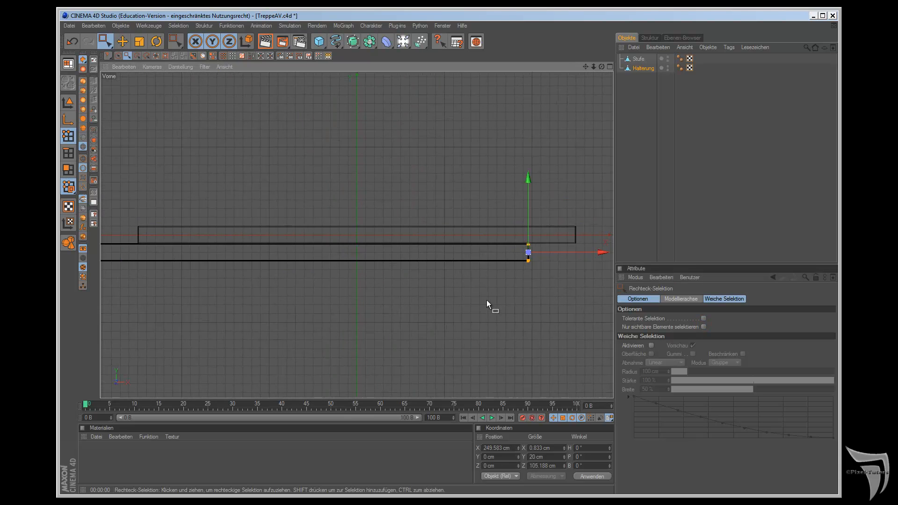
pyautogui.press('F1')
pyautogui.moveTo(601, 67); pyautogui.dragTo(505, 278)
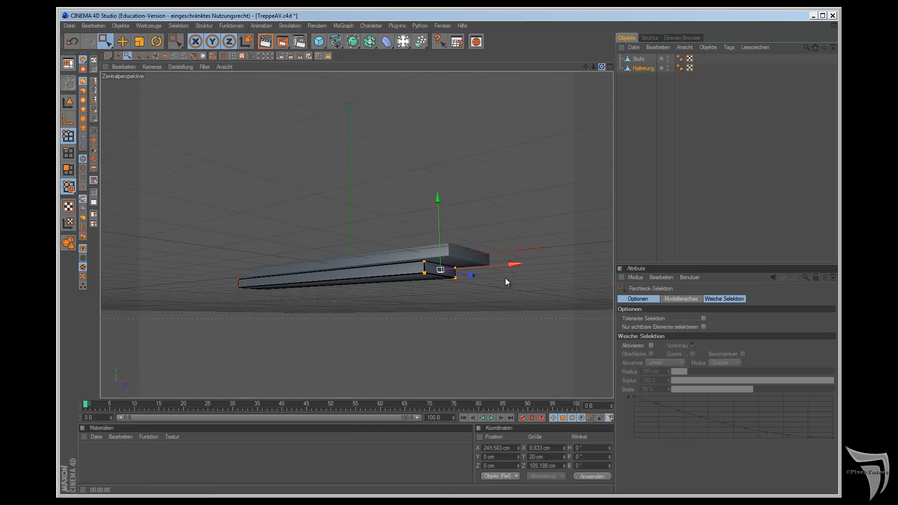
pyautogui.scroll(2, 569, 128)
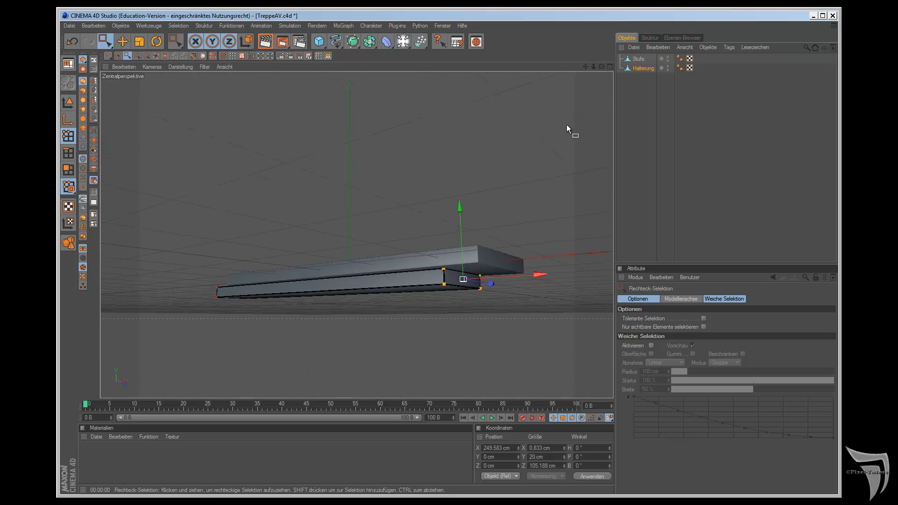
# Step: Try scaling the selected Halterung end points along Y to about 5 cm, and undo the scaling
pyautogui.click(138, 42)
pyautogui.moveTo(455, 206); pyautogui.dragTo(505, 281)
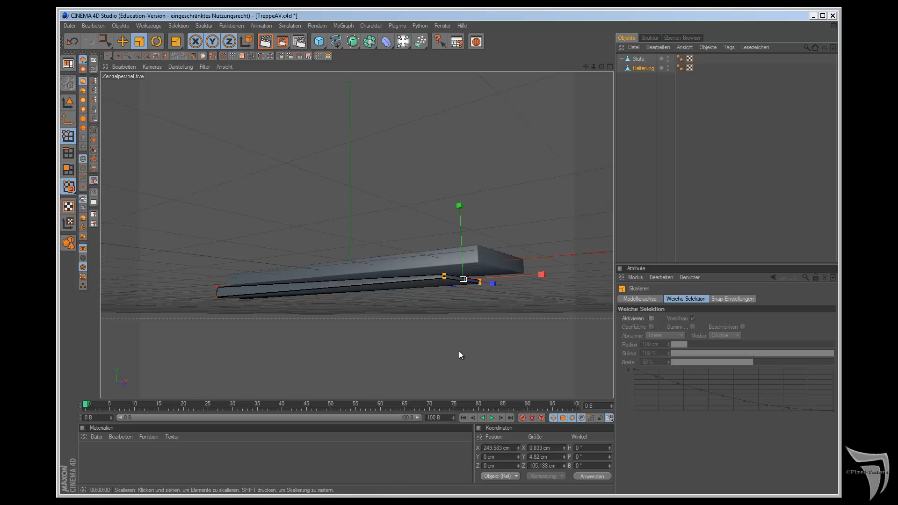
pyautogui.click(71, 42)
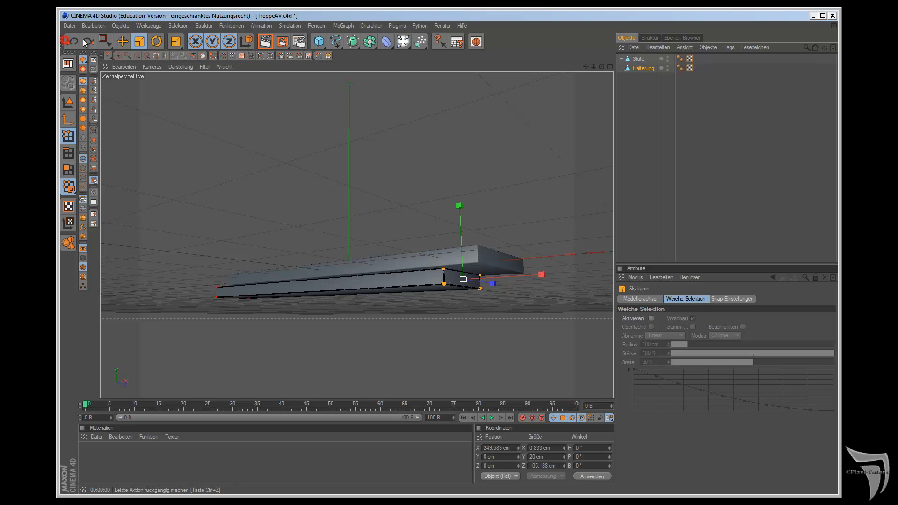
# Step: Set the scaling's modelling axis to 100 % in Y and scale the selected Halterung end points along Y to about 6 cm
pyautogui.click(641, 299)
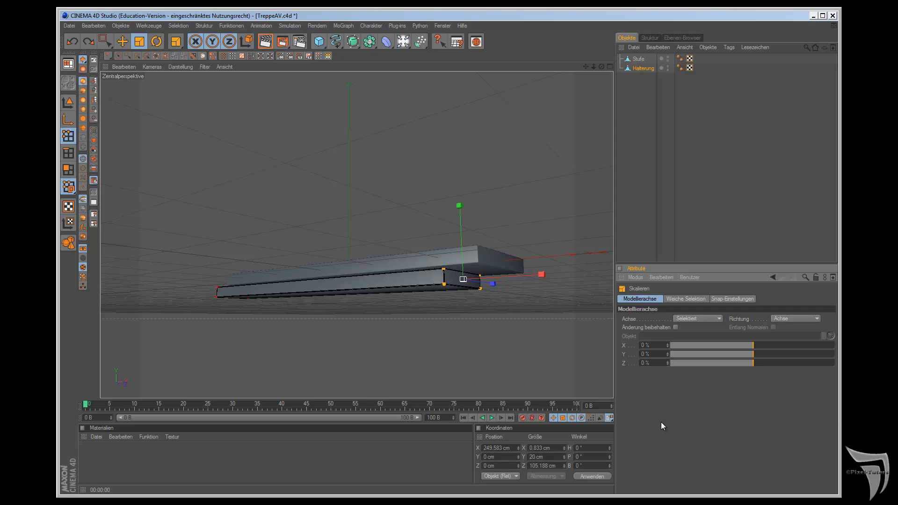
pyautogui.moveTo(754, 356); pyautogui.dragTo(837, 360)
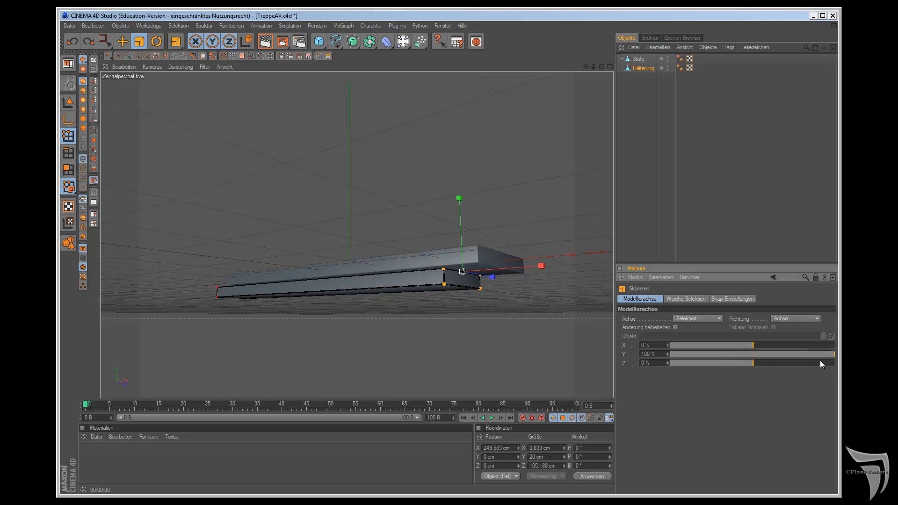
pyautogui.moveTo(458, 198); pyautogui.dragTo(505, 278)
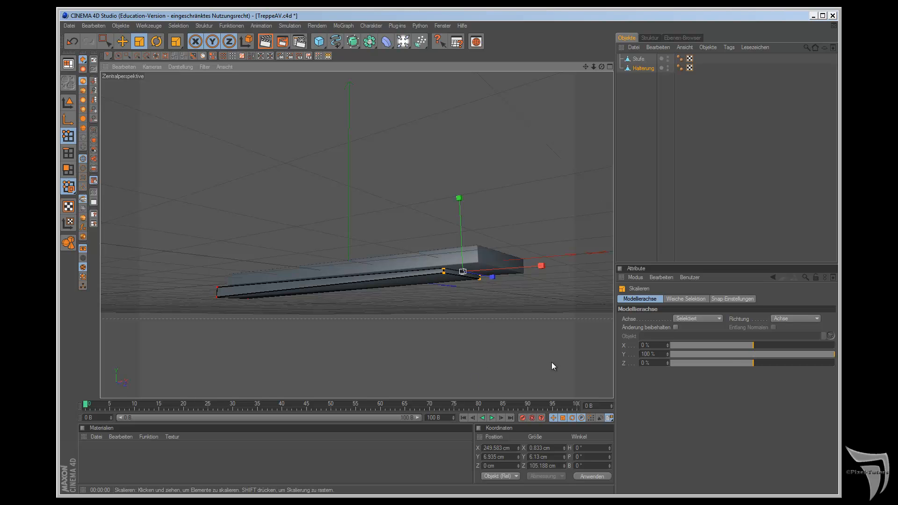
# Step: Set the Scale tool's modelling axis to 100 % in X and 0 % in Z
pyautogui.moveTo(753, 344)
pyautogui.mouseDown()
pyautogui.moveTo(682, 347)
pyautogui.moveTo(659, 336)
pyautogui.moveTo(789, 335)
pyautogui.moveTo(622, 363)
pyautogui.moveTo(839, 334)
pyautogui.mouseUp()
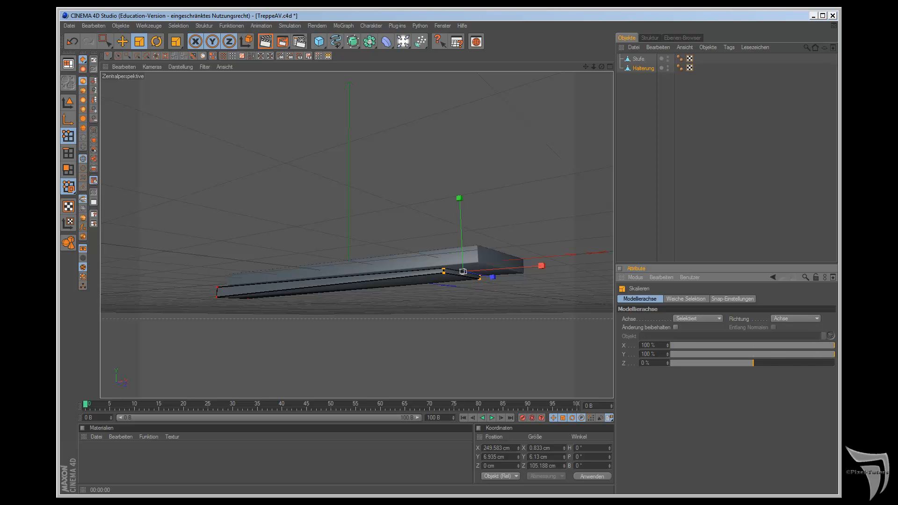
pyautogui.moveTo(753, 363)
pyautogui.mouseDown()
pyautogui.moveTo(687, 370)
pyautogui.moveTo(837, 363)
pyautogui.moveTo(695, 381)
pyautogui.moveTo(793, 378)
pyautogui.moveTo(742, 372)
pyautogui.mouseUp()
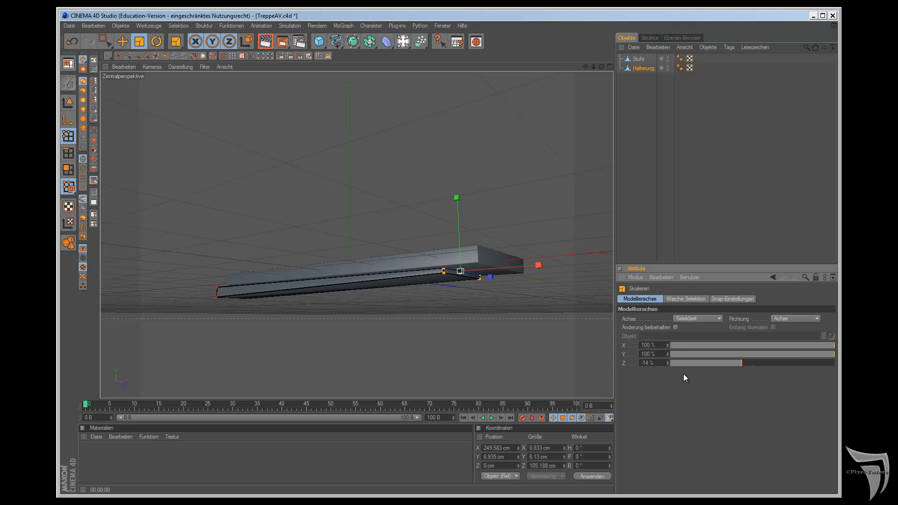
pyautogui.doubleClick(659, 363)
pyautogui.write('0')
pyautogui.press('Return')
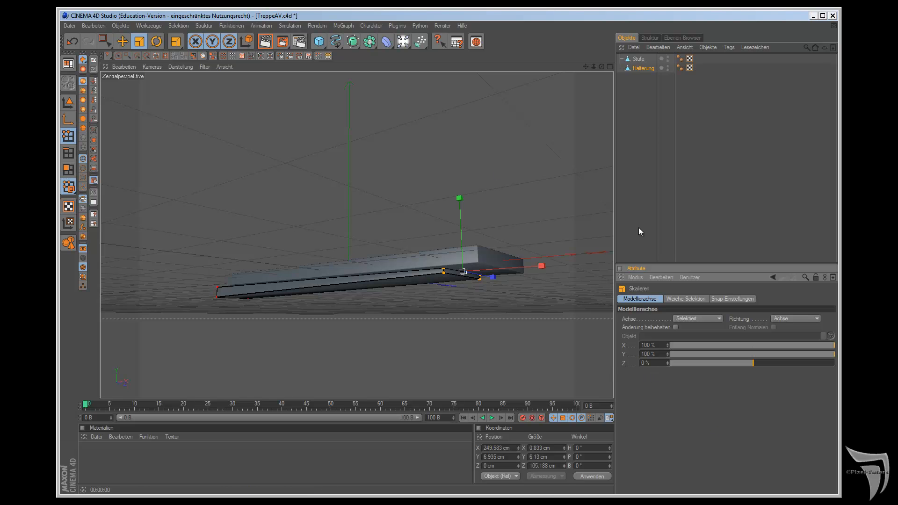
# Step: Group the Stufe and Halterung objects under a null object and name the group Stufe
pyautogui.moveTo(600, 67); pyautogui.dragTo(505, 277)
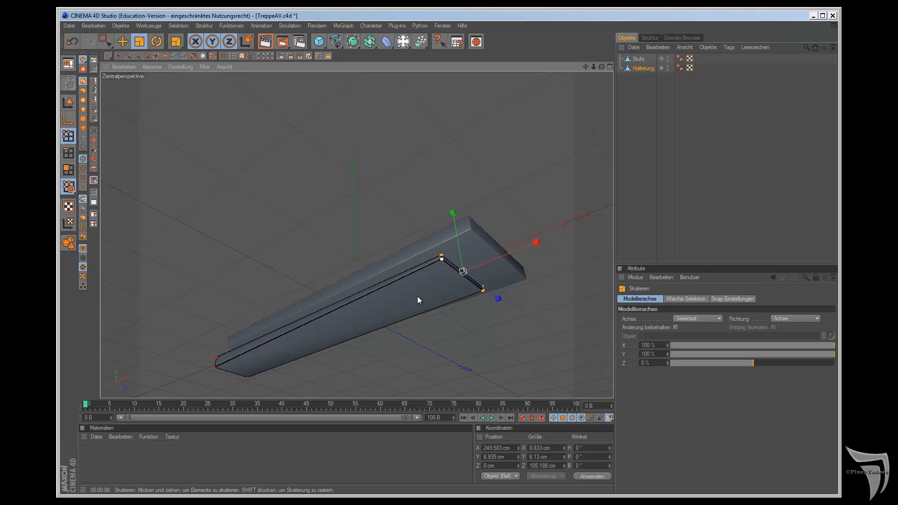
pyautogui.moveTo(602, 66); pyautogui.dragTo(505, 277)
pyautogui.moveTo(632, 66); pyautogui.dragTo(672, 123)
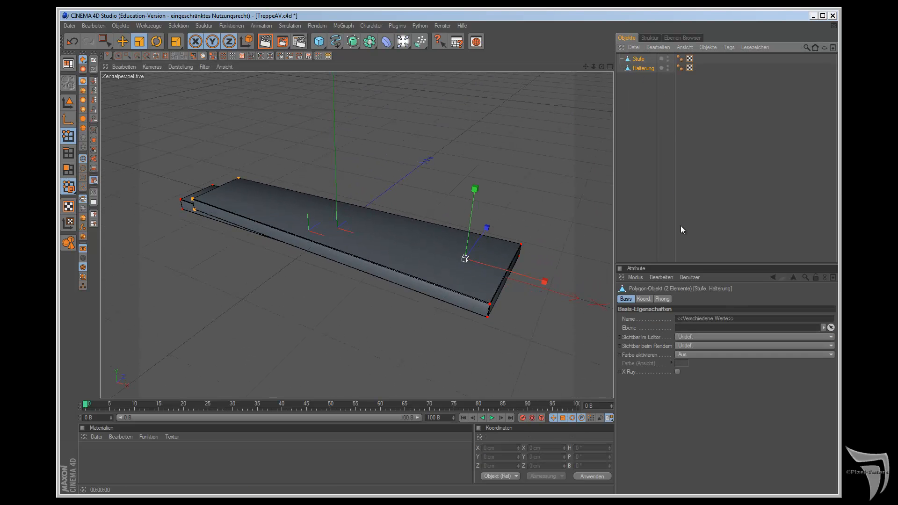
pyautogui.hotkey('alt', 'g')
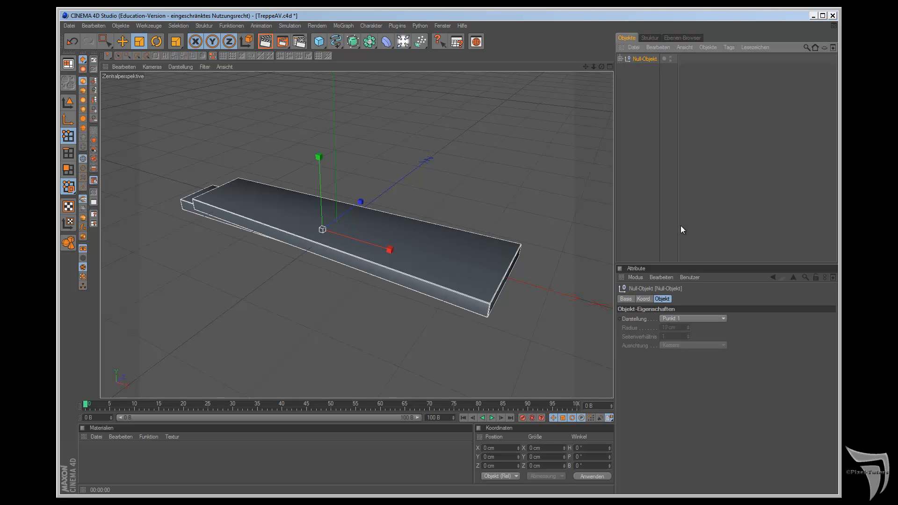
pyautogui.doubleClick(639, 59)
pyautogui.write('S')
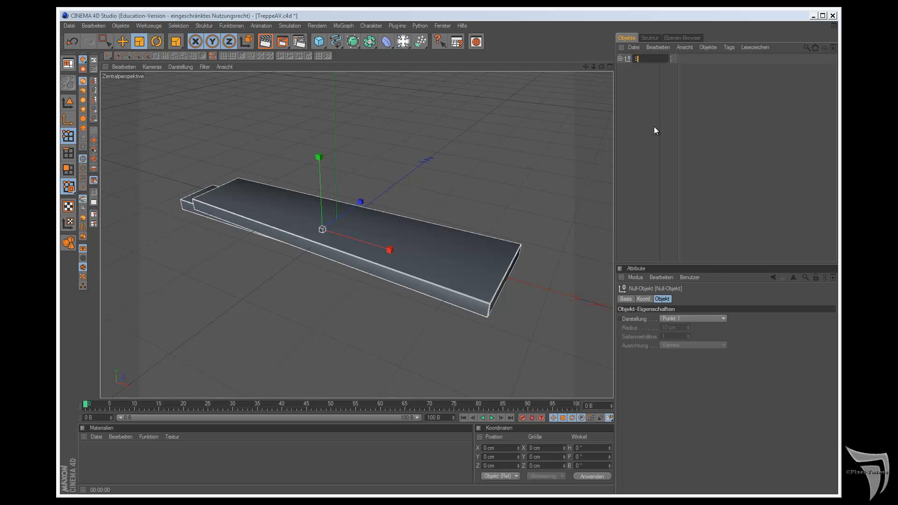
pyautogui.write('tufe')
pyautogui.press('Return')
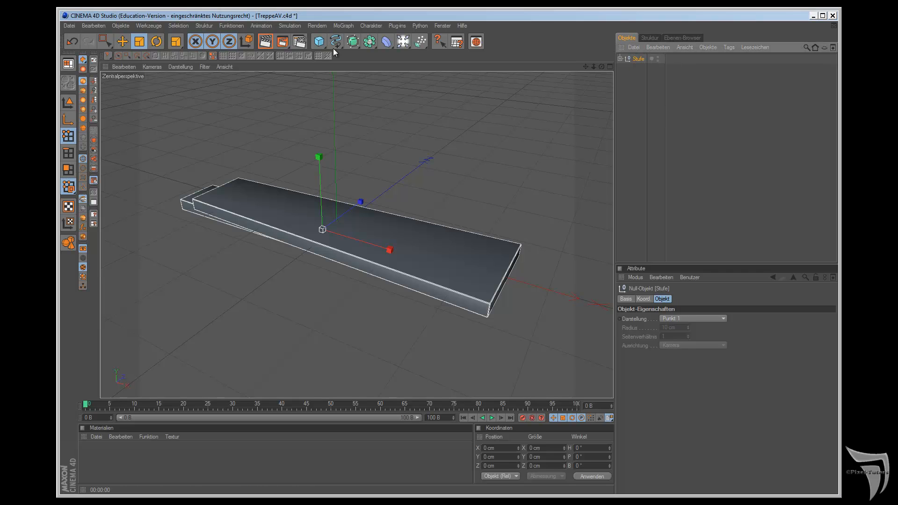
# Step: Add a cylinder primitive and set its height to 2500 cm
pyautogui.click(319, 41)
pyautogui.click(546, 55)
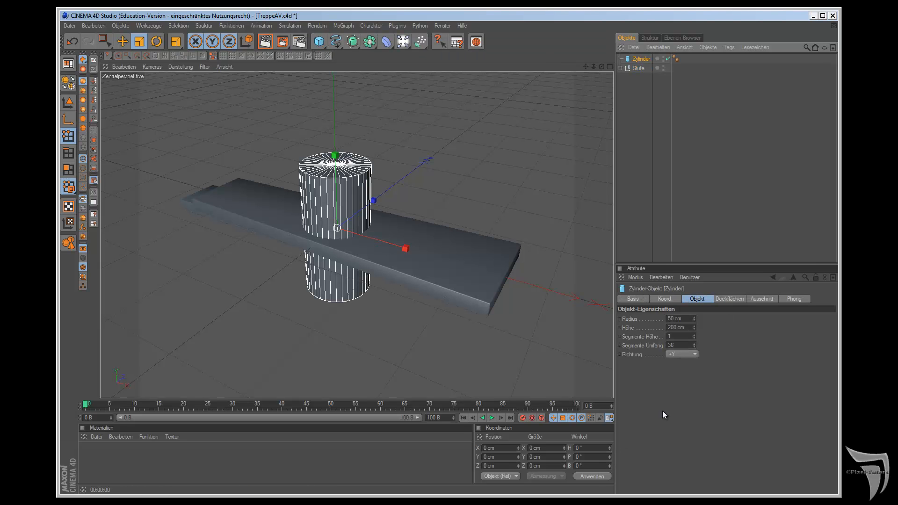
pyautogui.doubleClick(679, 327)
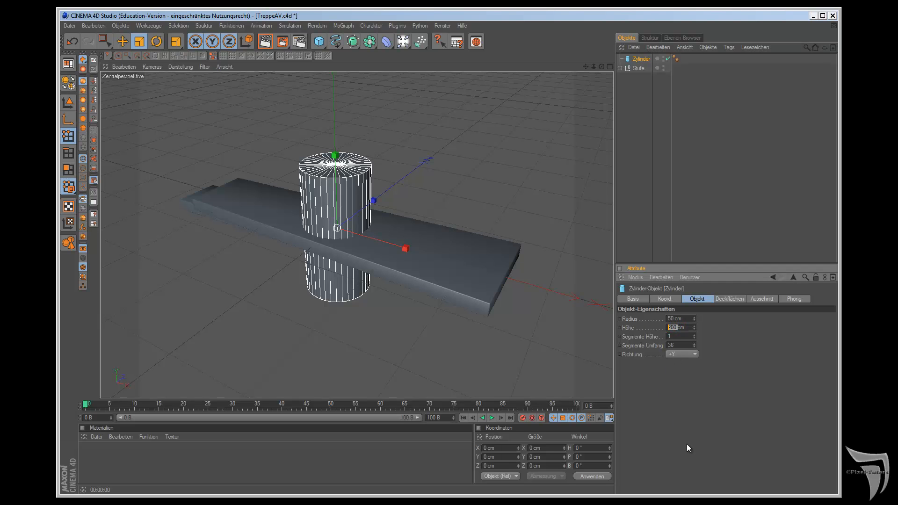
pyautogui.write('2500')
pyautogui.press('Return')
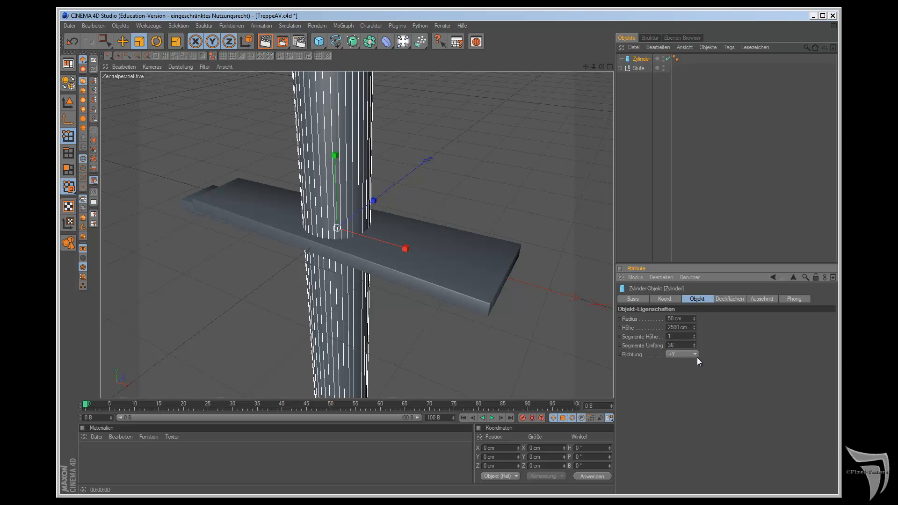
# Step: Set the cylinder's height to 2800 cm
pyautogui.moveTo(682, 329); pyautogui.dragTo(674, 325)
pyautogui.write('800')
pyautogui.press('Return')
pyautogui.scroll(-5, 554, 288)
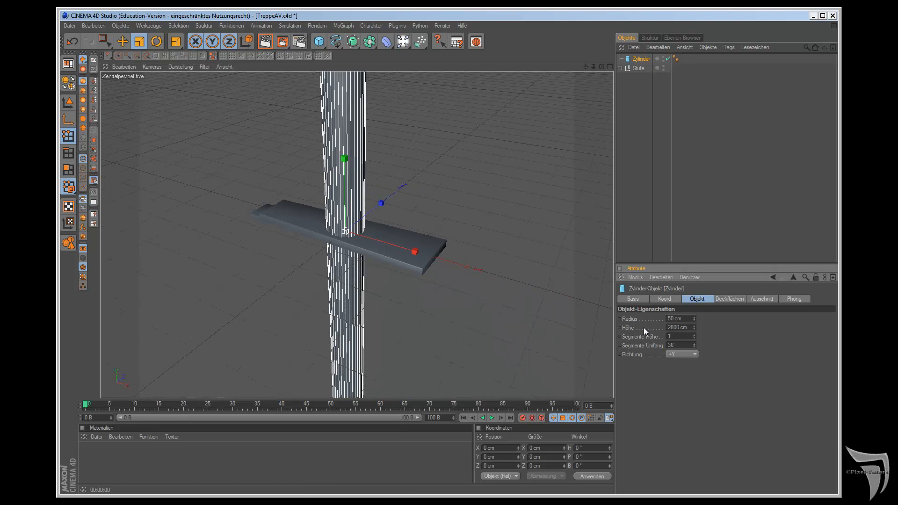
pyautogui.scroll(-3, 503, 308)
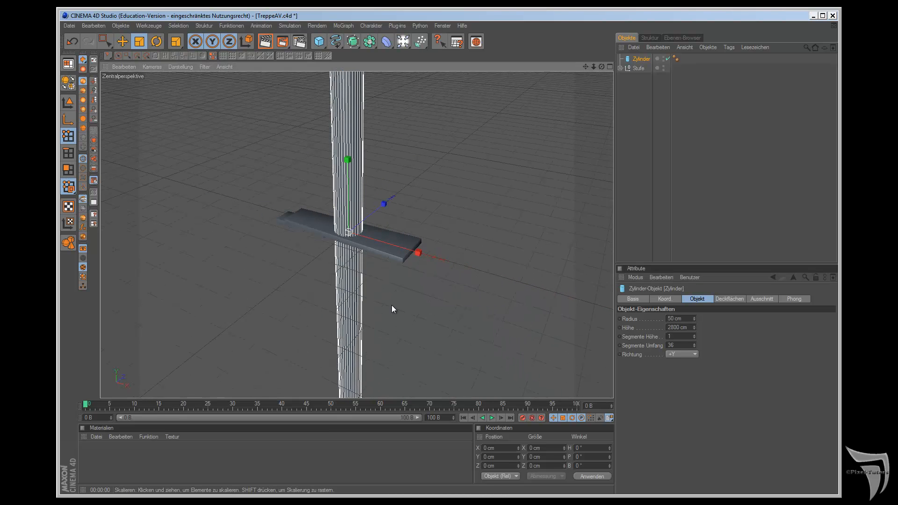
# Step: Try to set the cylinder's Y position to half its height by entering 2800/2
pyautogui.click(680, 327)
pyautogui.doubleClick(681, 328)
pyautogui.hotkey('ctrl', 'c')
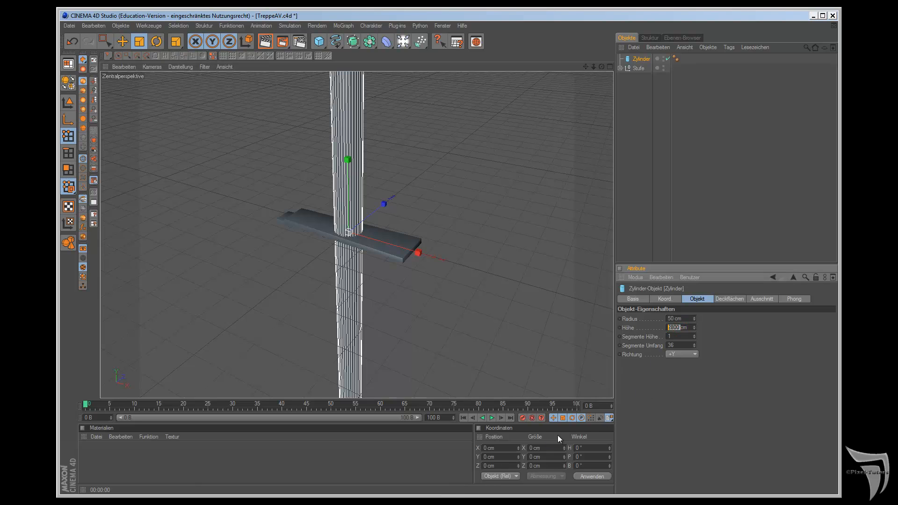
pyautogui.doubleClick(500, 457)
pyautogui.hotkey('ctrl', 'v')
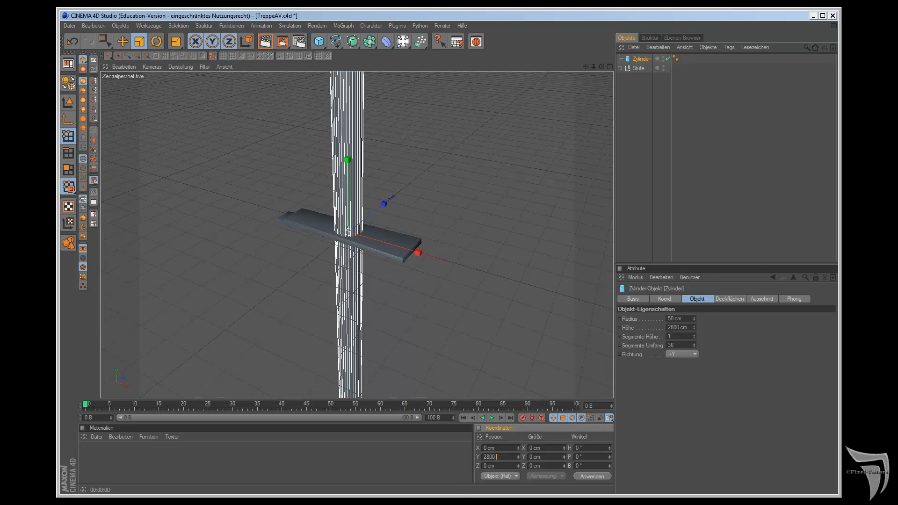
pyautogui.write('/2')
pyautogui.press('Escape')
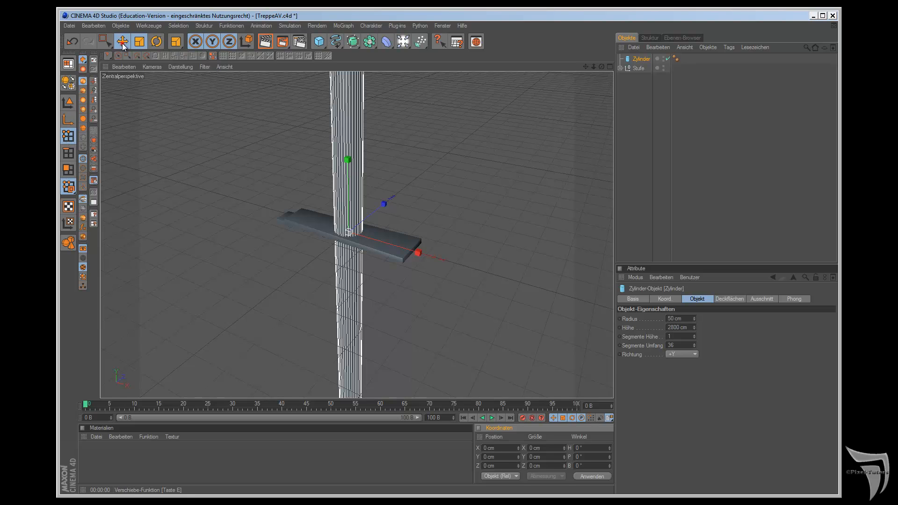
# Step: Activate the Move tool in model mode and set the cylinder's Y position to 2800 /2
pyautogui.press('e')
pyautogui.click(68, 102)
pyautogui.doubleClick(501, 460)
pyautogui.write('2800 /2')
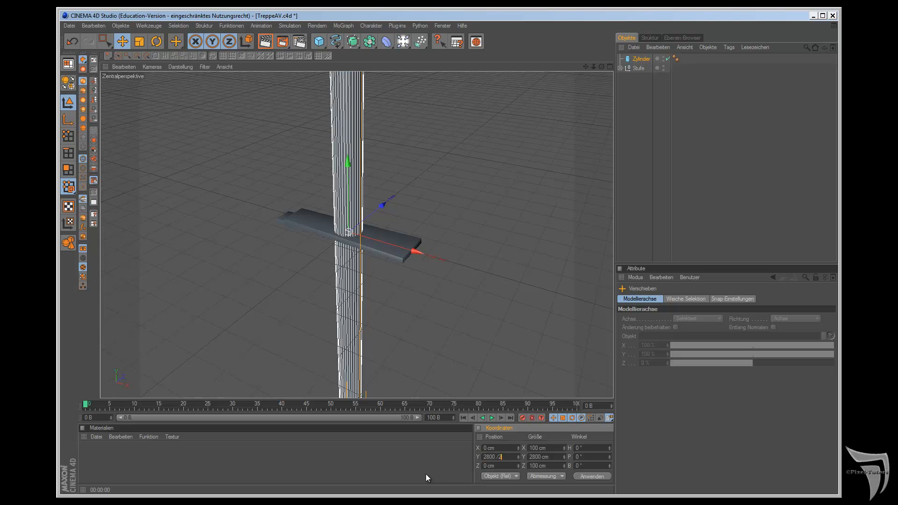
pyautogui.press('Return')
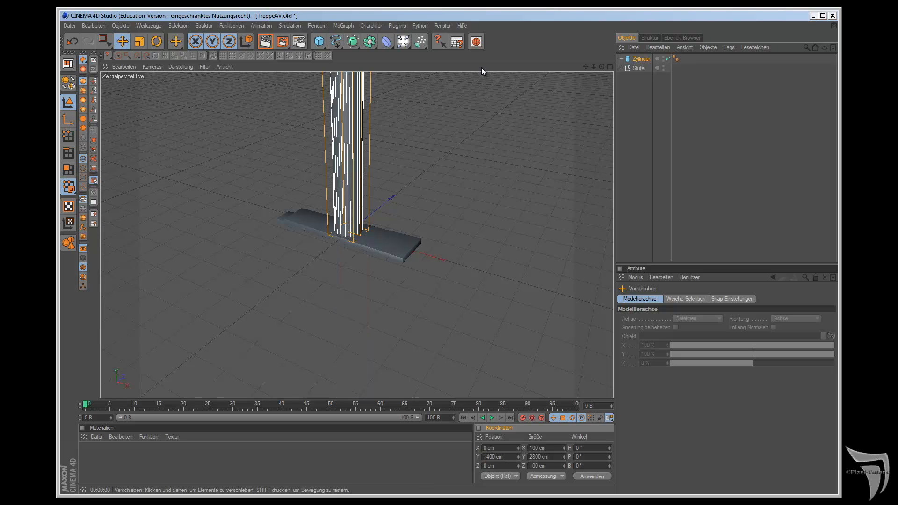
pyautogui.scroll(-6, 513, 177)
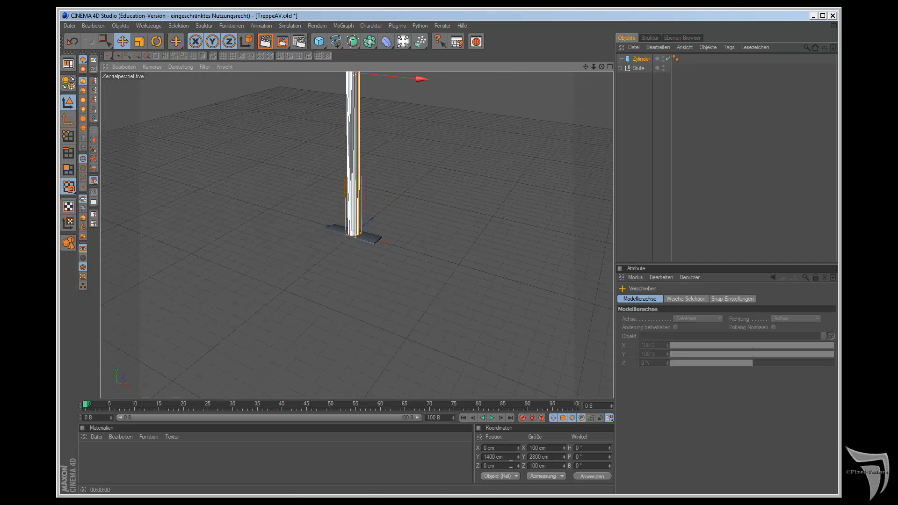
pyautogui.moveTo(585, 67); pyautogui.dragTo(563, 115)
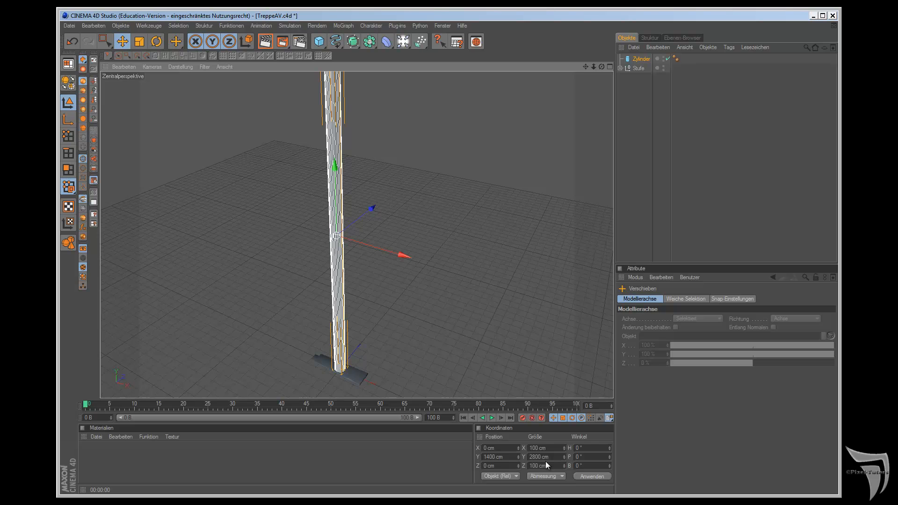
pyautogui.scroll(-2, 503, 279)
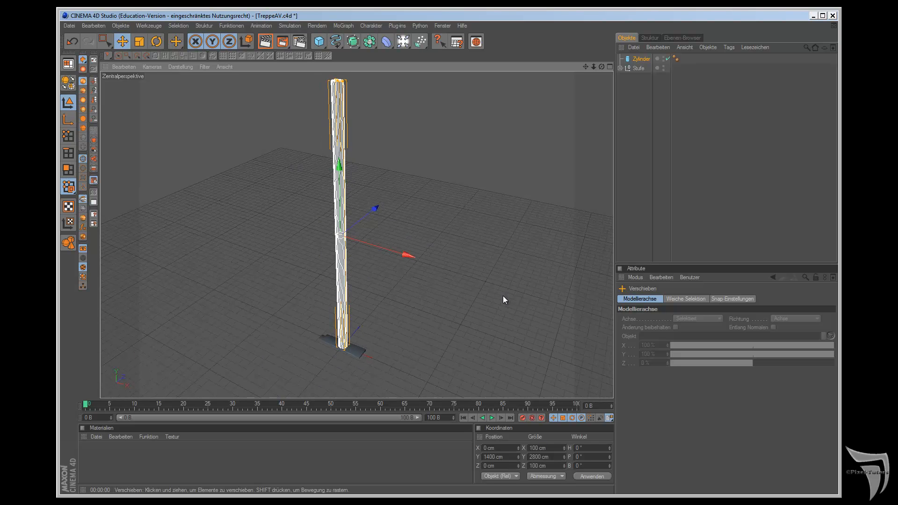
# Step: Try setting the cylinder's Y size to 500 cm in the coordinates, and undo the change
pyautogui.moveTo(541, 457); pyautogui.dragTo(529, 458)
pyautogui.write('500')
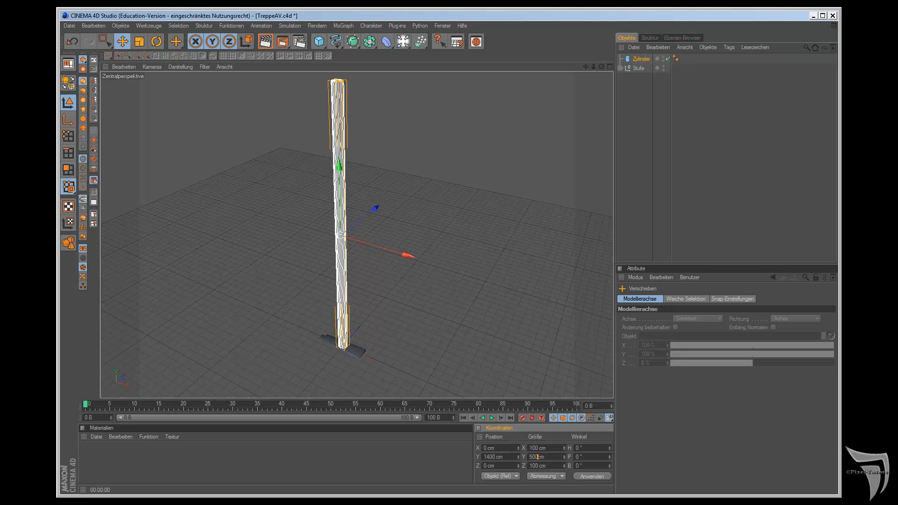
pyautogui.press('Return')
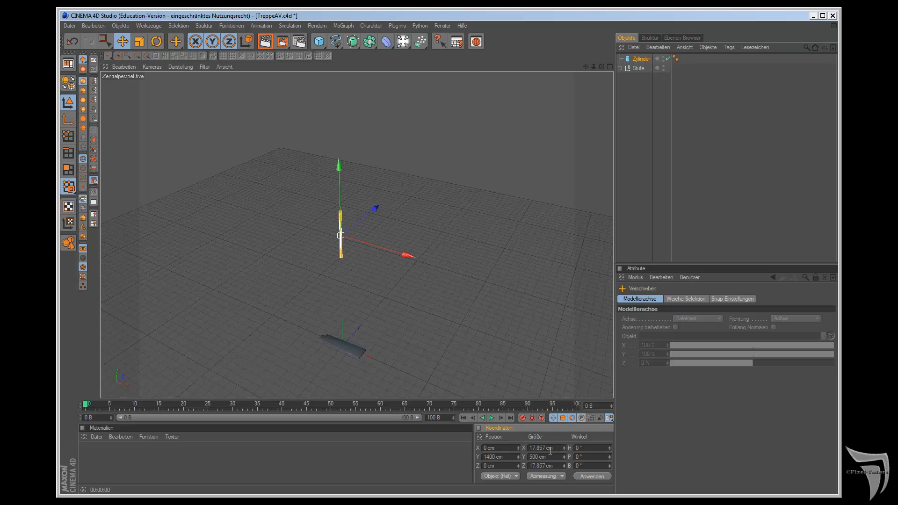
pyautogui.hotkey('ctrl', 'z')
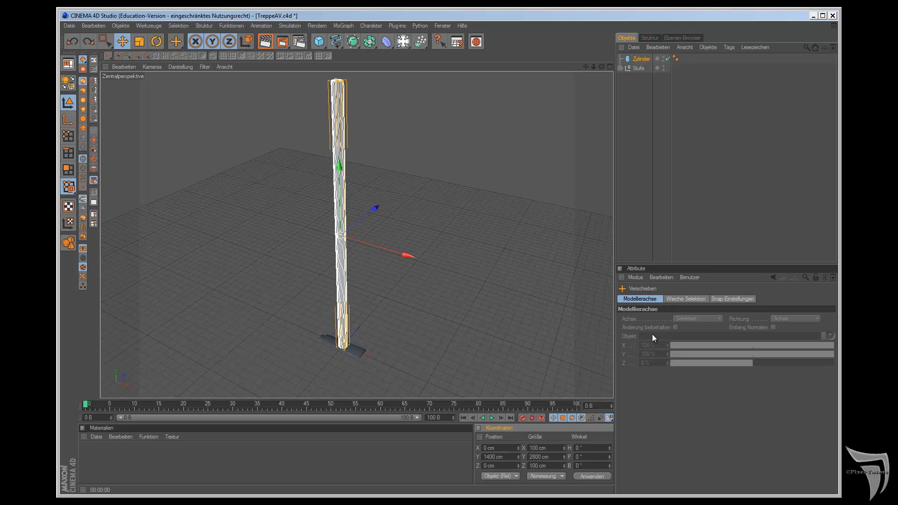
# Step: Set the cylinder's height to 2500 cm in its object properties and its Y position to 1250 cm
pyautogui.click(635, 60)
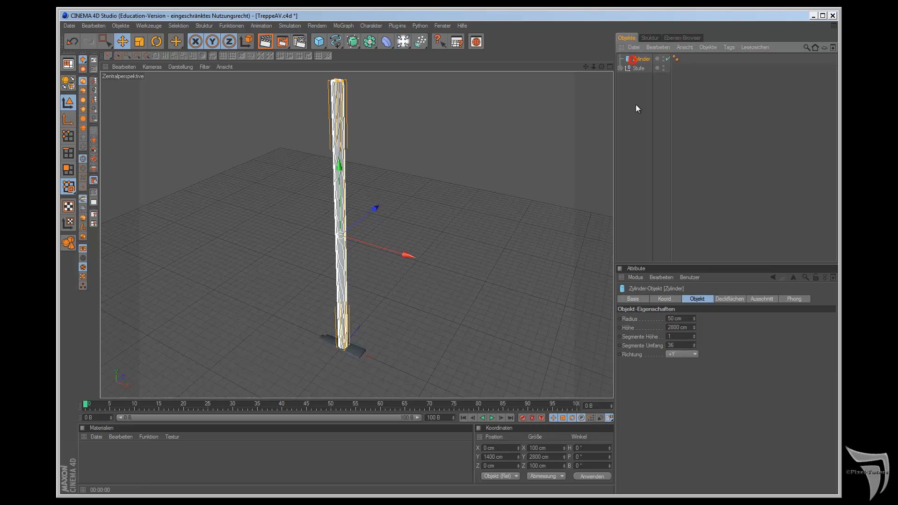
pyautogui.doubleClick(678, 327)
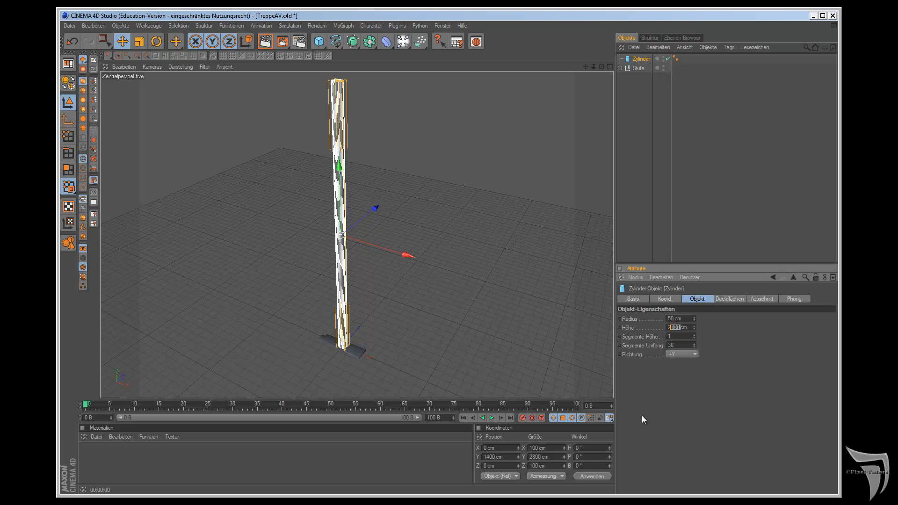
pyautogui.write('2500')
pyautogui.press('Return')
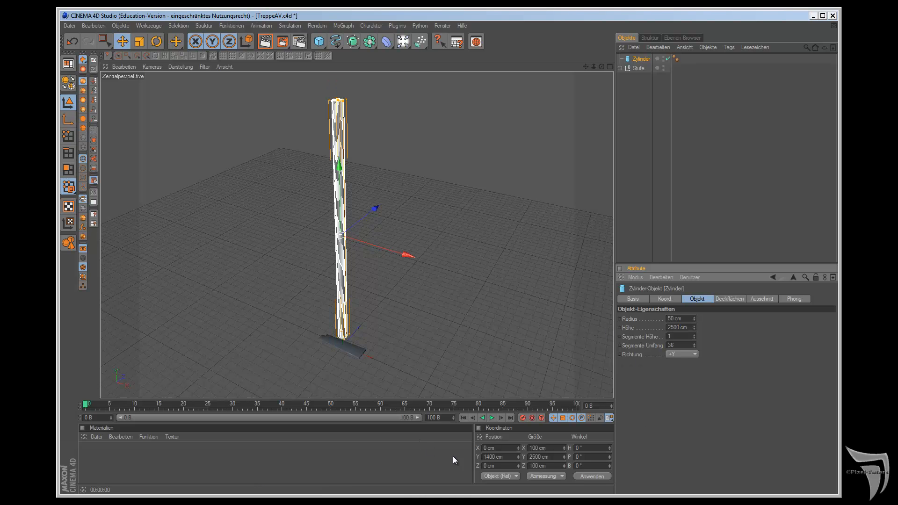
pyautogui.doubleClick(490, 456)
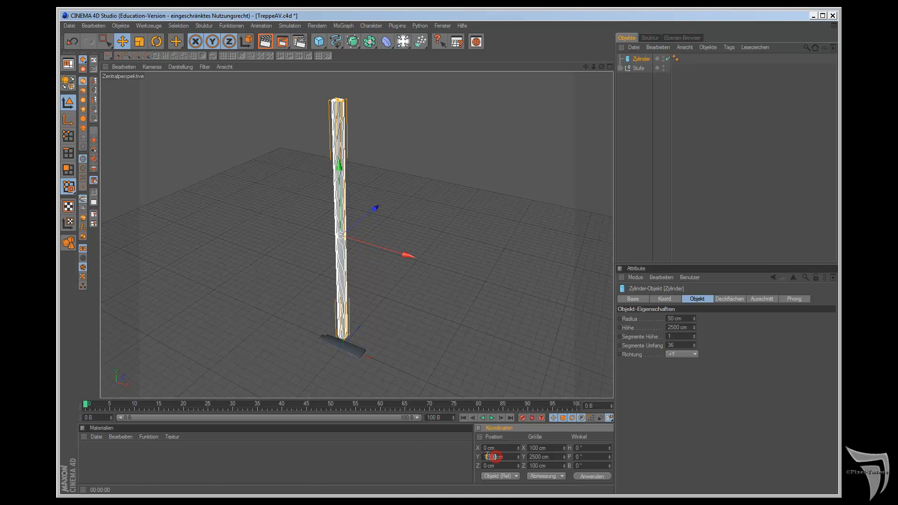
pyautogui.write('1250')
pyautogui.press('Return')
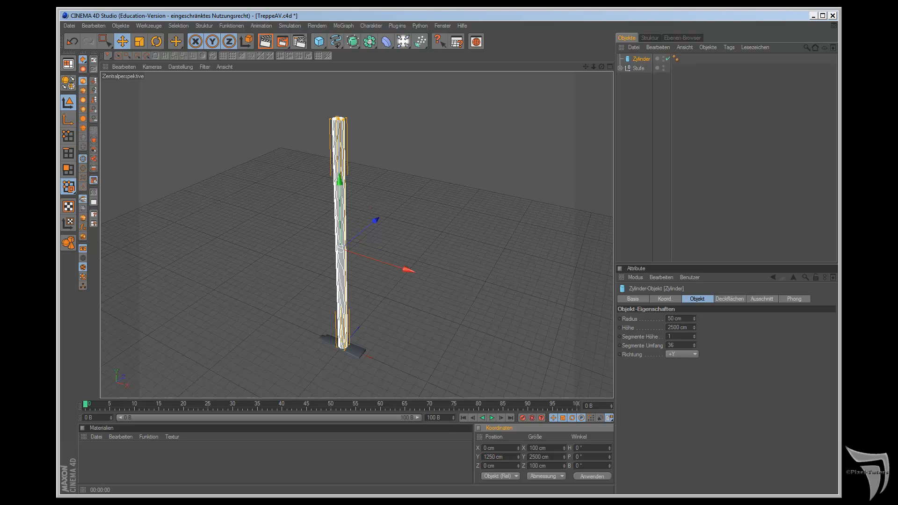
# Step: Move the Stufe group along X to about 298 cm, placing its narrow end against the cylinder
pyautogui.scroll(3, 543, 156)
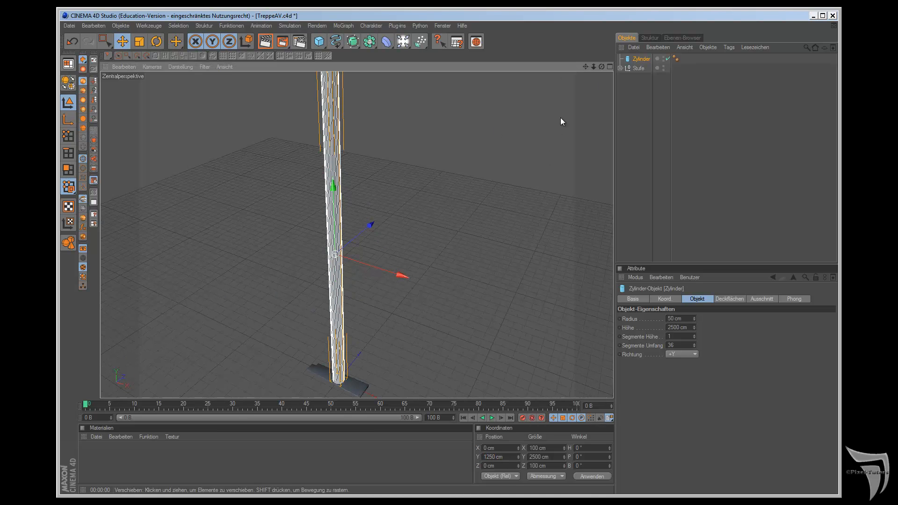
pyautogui.keyDown('alt'); pyautogui.moveTo(505, 277); pyautogui.dragTo(505, 277, button='middle'); pyautogui.keyUp('alt')
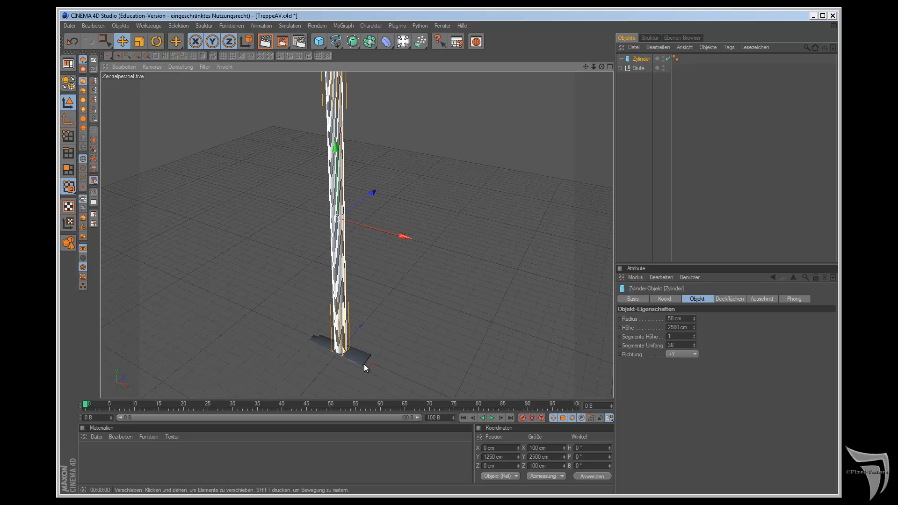
pyautogui.press('F2')
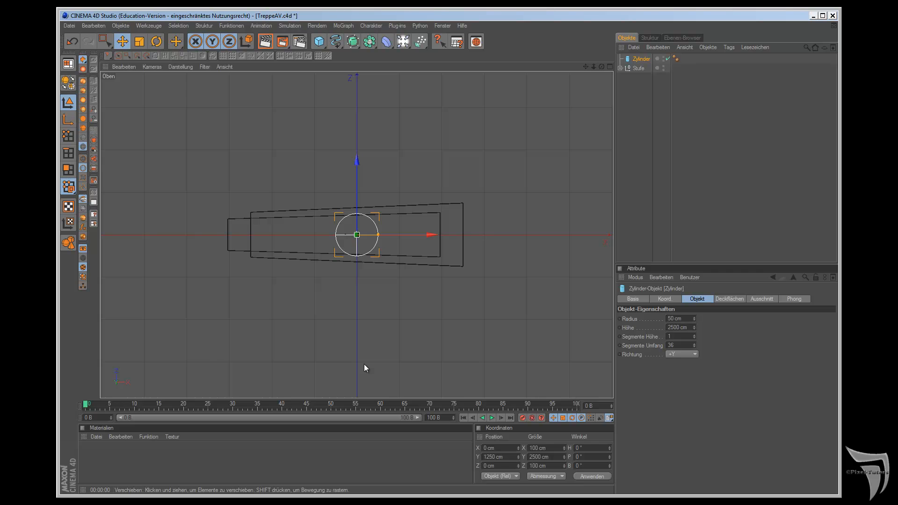
pyautogui.click(639, 68)
pyautogui.moveTo(426, 235); pyautogui.dragTo(506, 276)
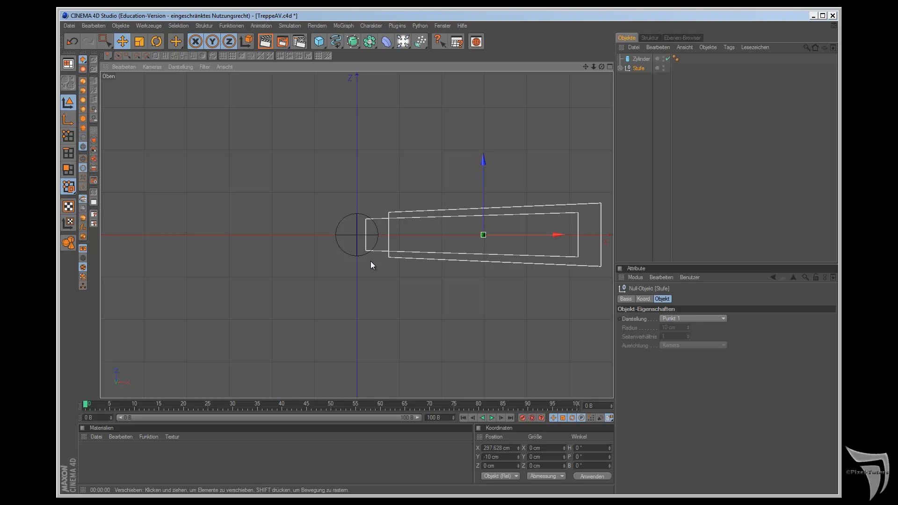
pyautogui.press('F1')
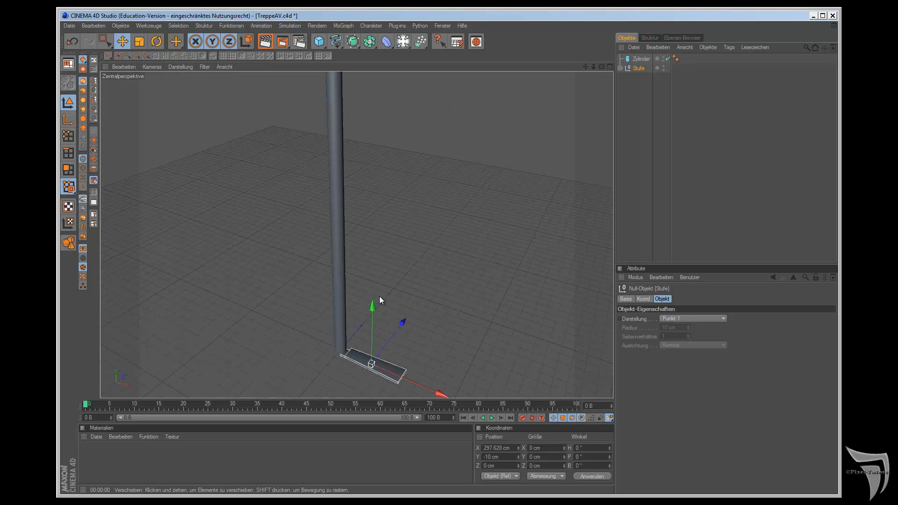
# Step: Raise the Stufe group above the cylinder's base to a Y position of about 133 cm
pyautogui.moveTo(511, 199)
pyautogui.keyDown('alt'); pyautogui.mouseDown()
pyautogui.moveTo(551, 89)
pyautogui.moveTo(495, 196)
pyautogui.mouseUp(); pyautogui.keyUp('alt')
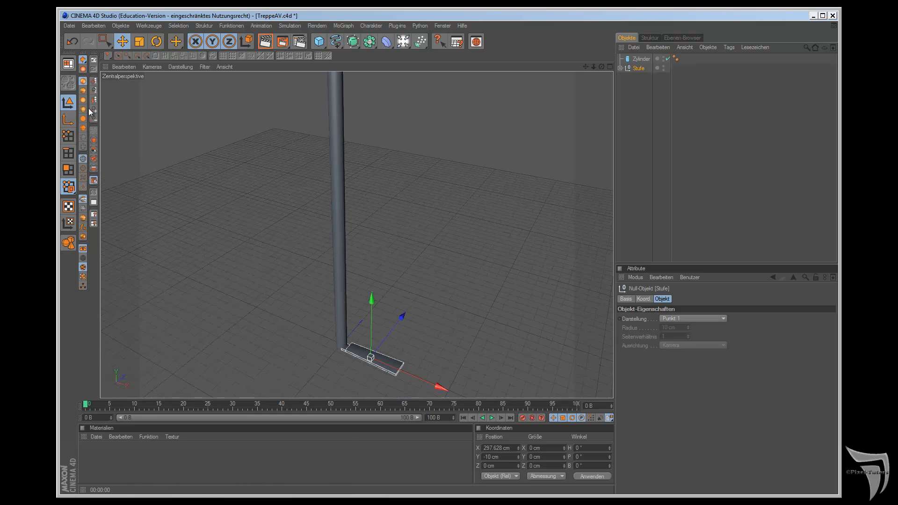
pyautogui.click(94, 143)
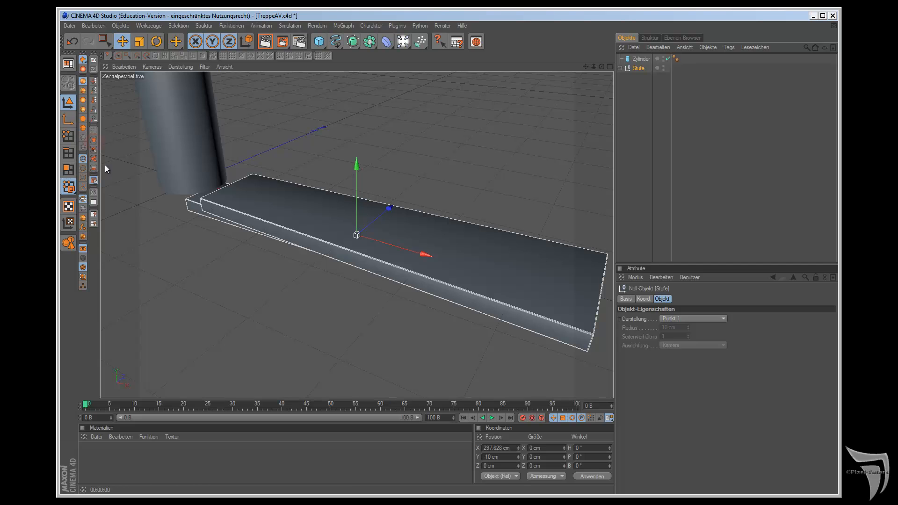
pyautogui.scroll(-5, 563, 107)
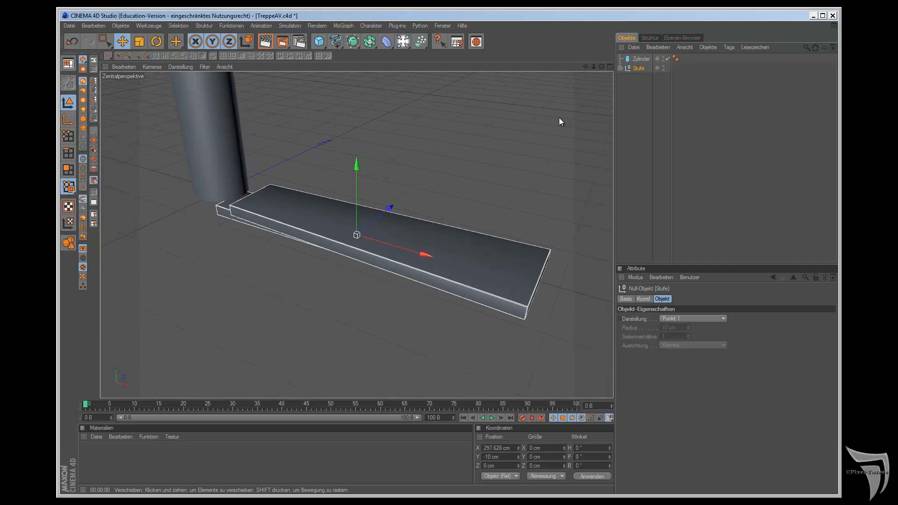
pyautogui.moveTo(357, 164); pyautogui.dragTo(358, 96)
pyautogui.moveTo(602, 67); pyautogui.dragTo(506, 277)
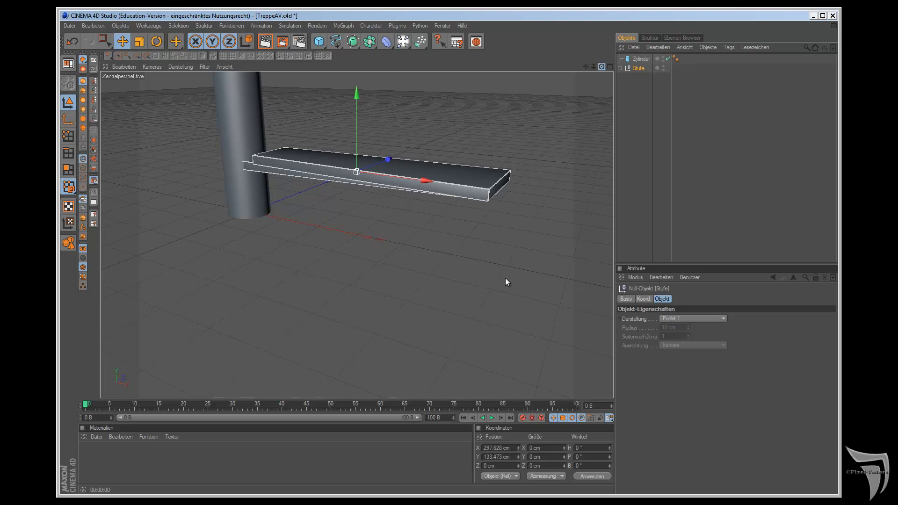
pyautogui.scroll(-4, 594, 91)
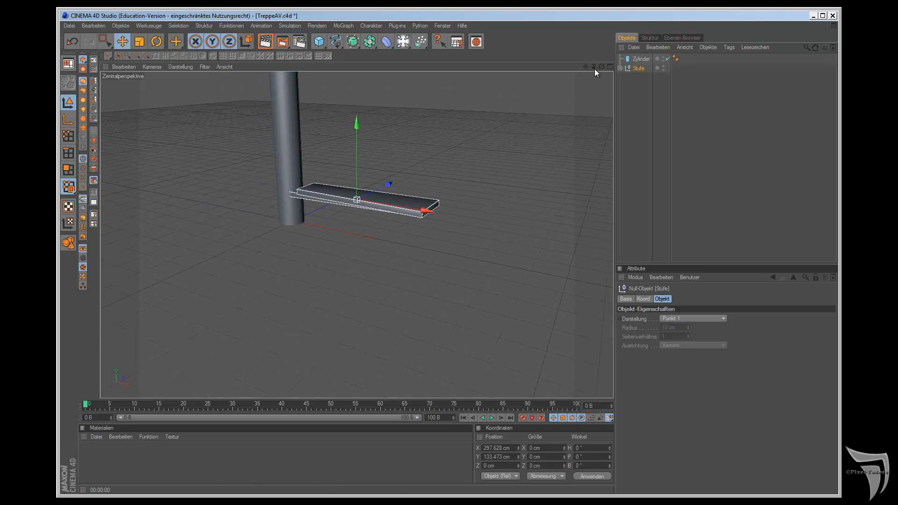
pyautogui.moveTo(585, 67)
pyautogui.mouseDown()
pyautogui.moveTo(506, 277)
pyautogui.moveTo(583, 69)
pyautogui.mouseUp()
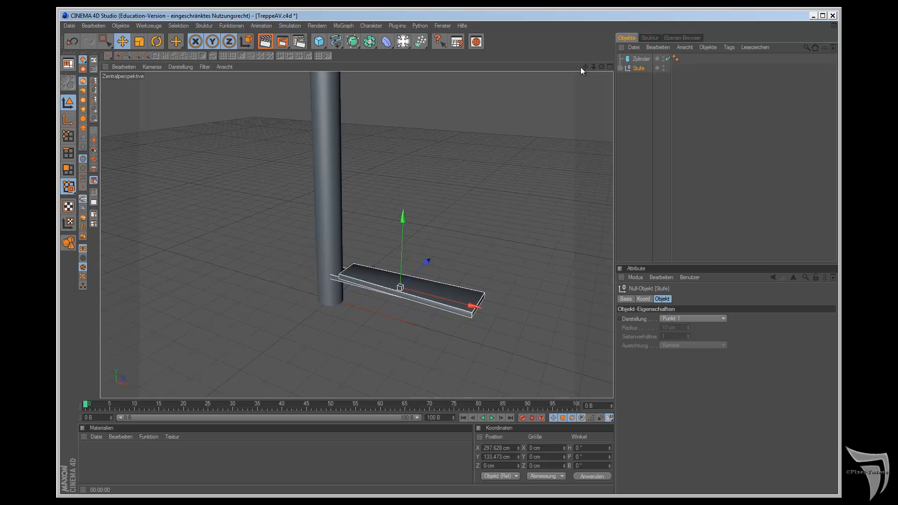
# Step: Create a new scene and add a cube resized to a flat step about 518 × 30 × 163 cm
pyautogui.click(70, 25)
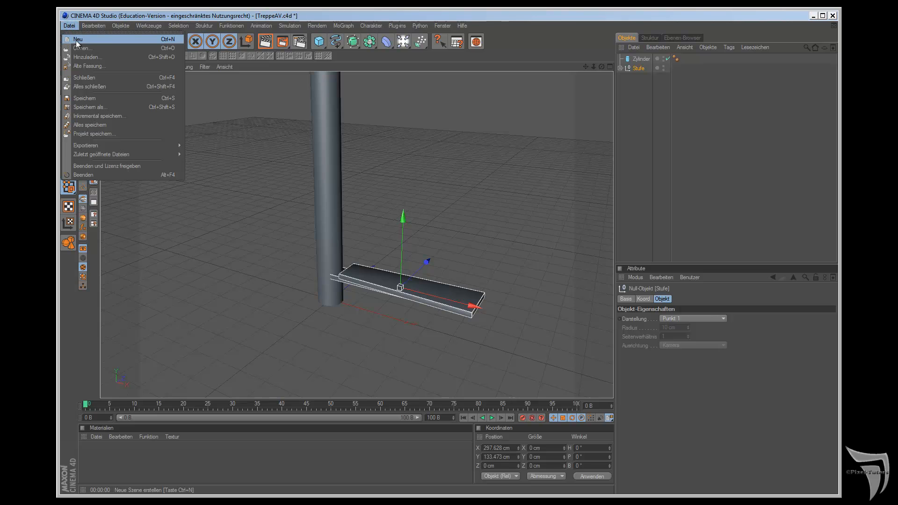
pyautogui.click(77, 40)
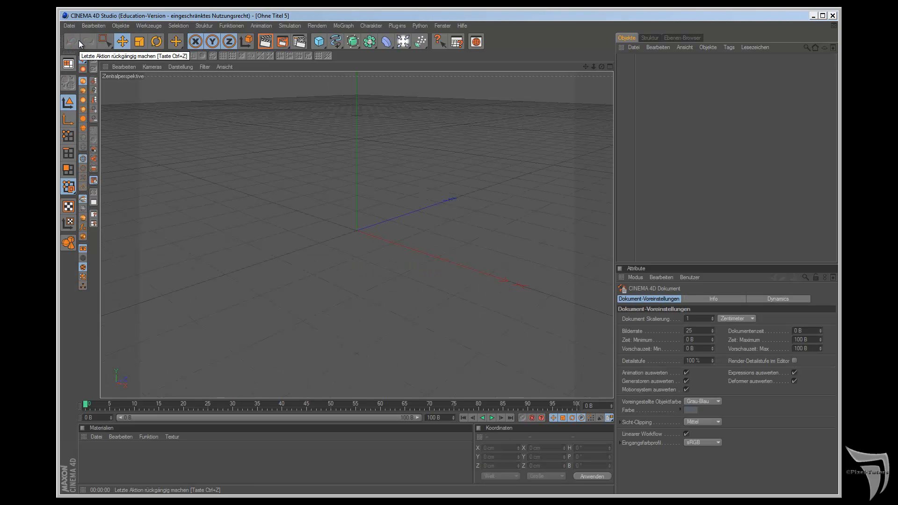
pyautogui.click(319, 41)
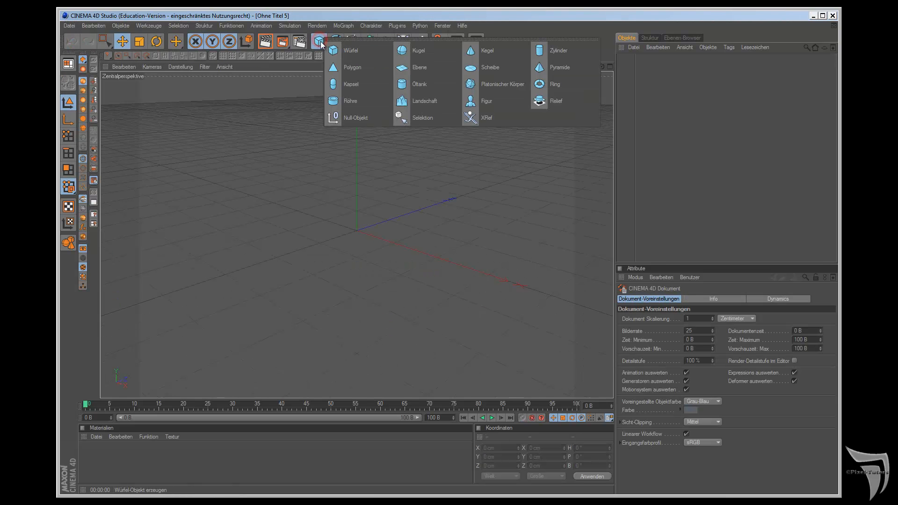
pyautogui.click(350, 50)
pyautogui.moveTo(357, 184); pyautogui.dragTo(506, 277)
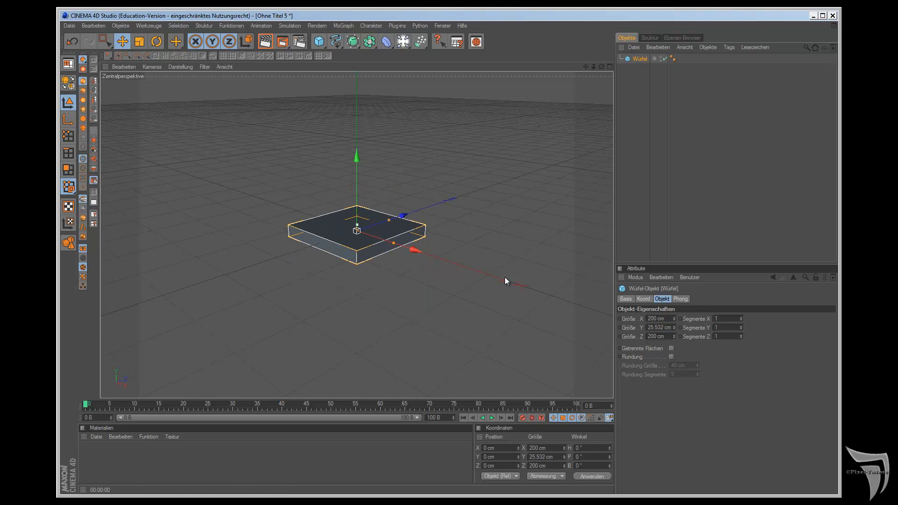
pyautogui.moveTo(394, 243); pyautogui.dragTo(467, 267)
pyautogui.moveTo(386, 220); pyautogui.dragTo(358, 224)
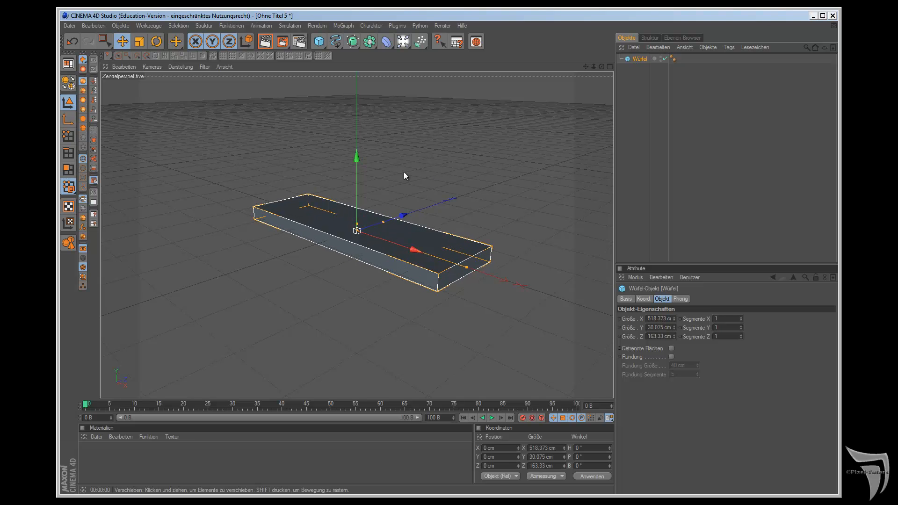
# Step: Start the Duplizieren function for the cube with 20 copies, clone mode Instanzen and mode Linear
pyautogui.scroll(-2, 426, 156)
pyautogui.scroll(-1, 414, 146)
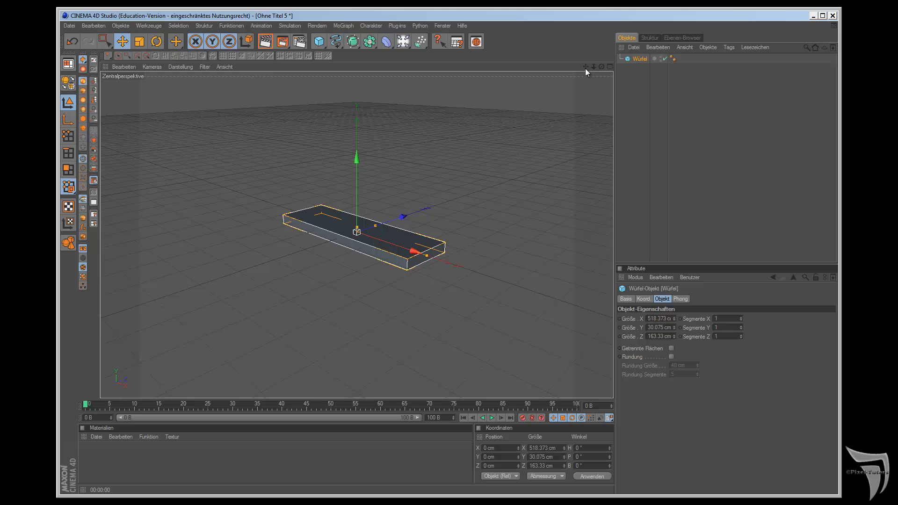
pyautogui.moveTo(585, 68); pyautogui.dragTo(310, 248)
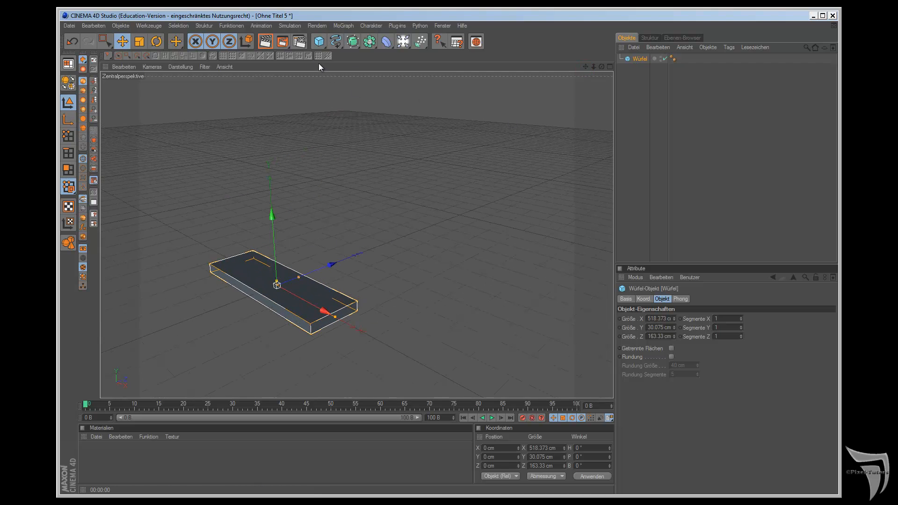
pyautogui.click(233, 25)
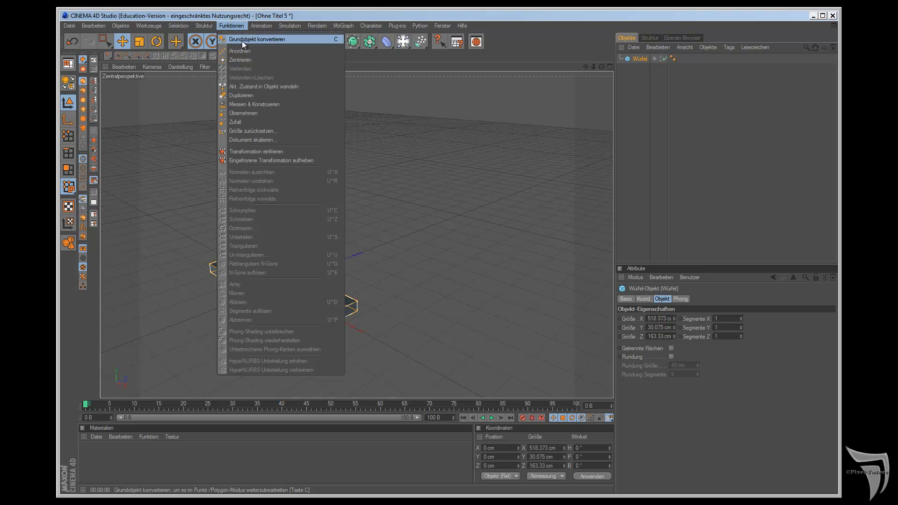
pyautogui.click(256, 96)
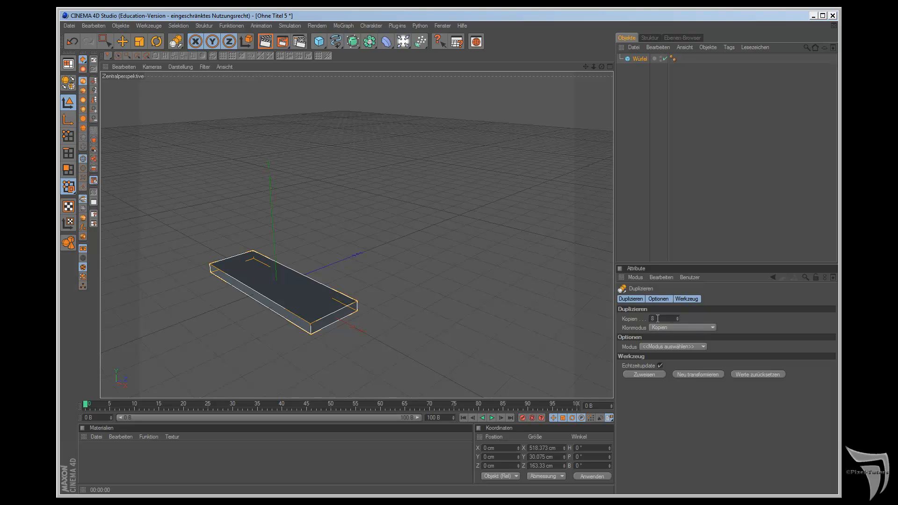
pyautogui.click(669, 328)
pyautogui.click(674, 348)
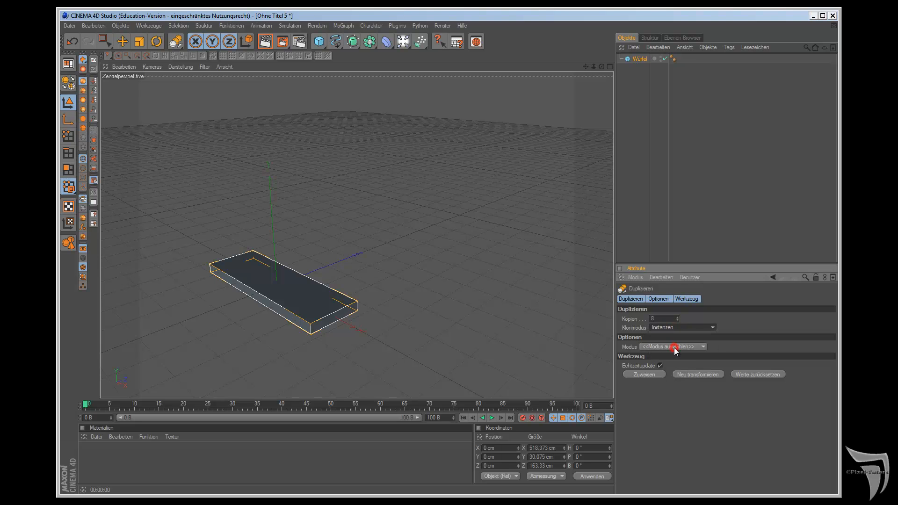
pyautogui.doubleClick(657, 318)
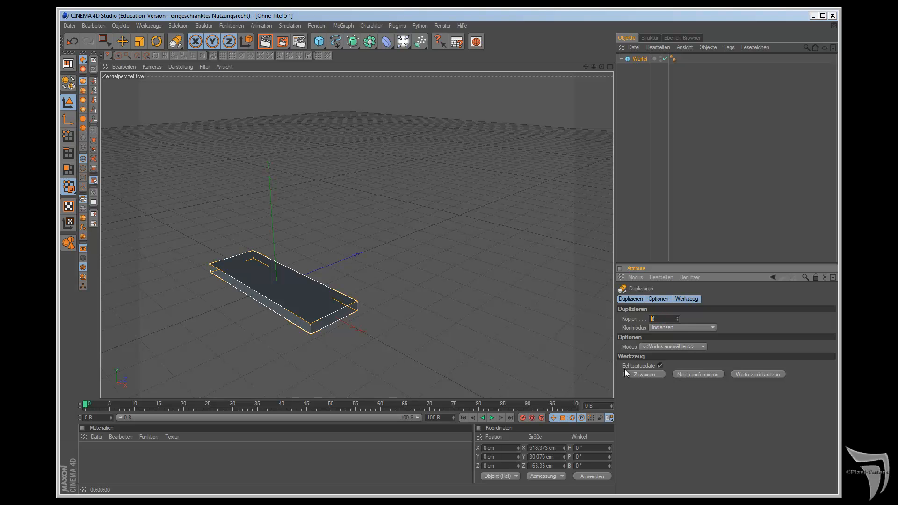
pyautogui.write('20')
pyautogui.click(703, 346)
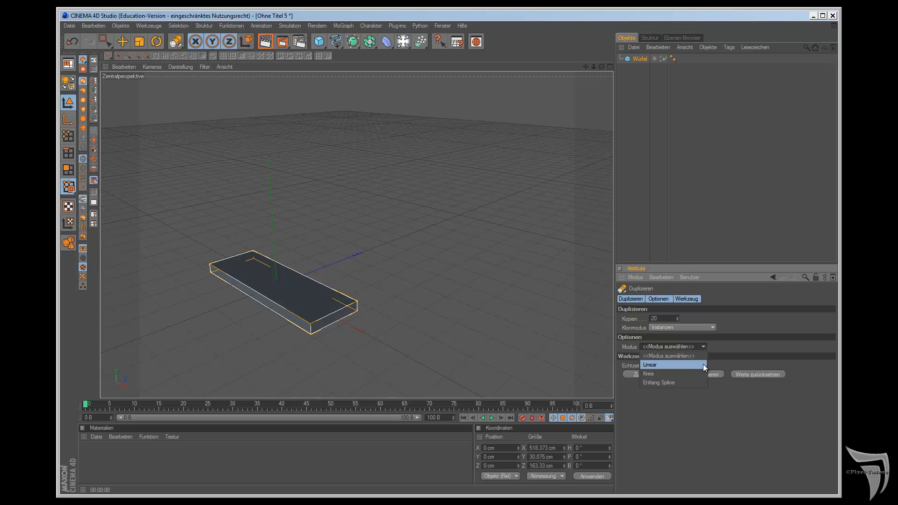
pyautogui.click(703, 364)
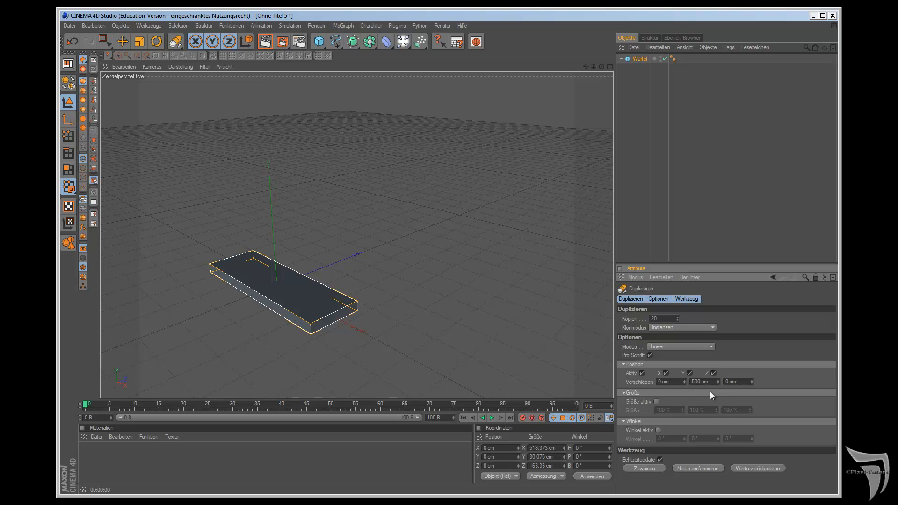
# Step: Set the duplicates' offset to 50 cm in Y and 50 cm in Z, and generate the straight staircase
pyautogui.doubleClick(663, 382)
pyautogui.doubleClick(728, 382)
pyautogui.write('50')
pyautogui.doubleClick(700, 382)
pyautogui.write('50')
pyautogui.press('Return')
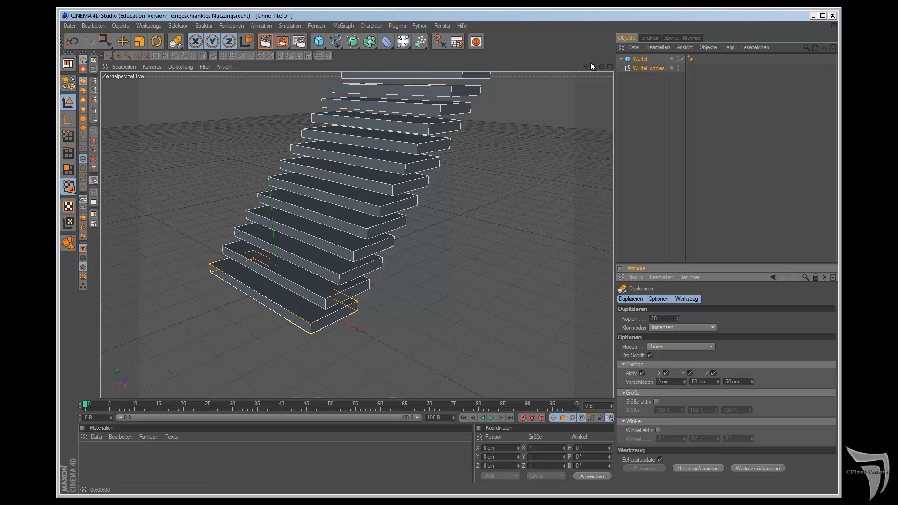
# Step: Increase the duplicates' offset to 57 cm in Y and 149 cm in Z
pyautogui.moveTo(585, 66); pyautogui.dragTo(473, 346)
pyautogui.scroll(-8, 579, 86)
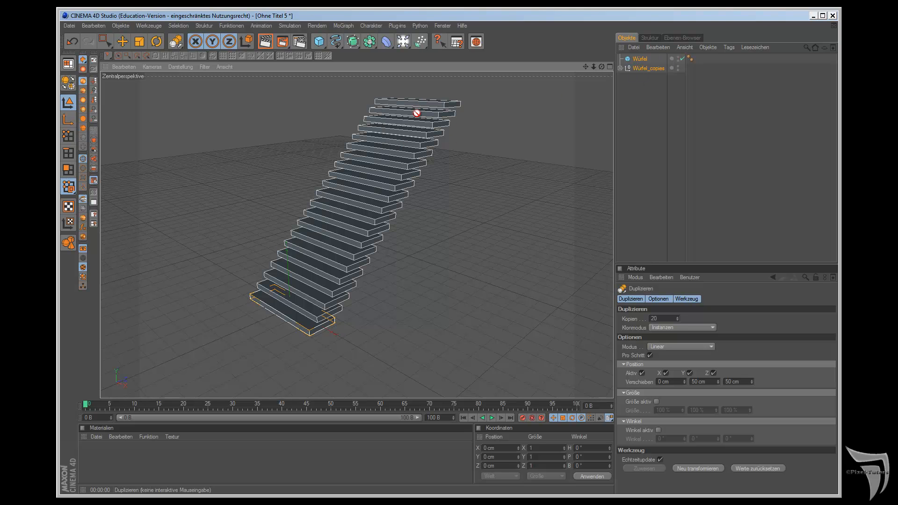
pyautogui.moveTo(717, 381)
pyautogui.mouseDown()
pyautogui.moveTo(753, 380)
pyautogui.moveTo(718, 386)
pyautogui.mouseUp()
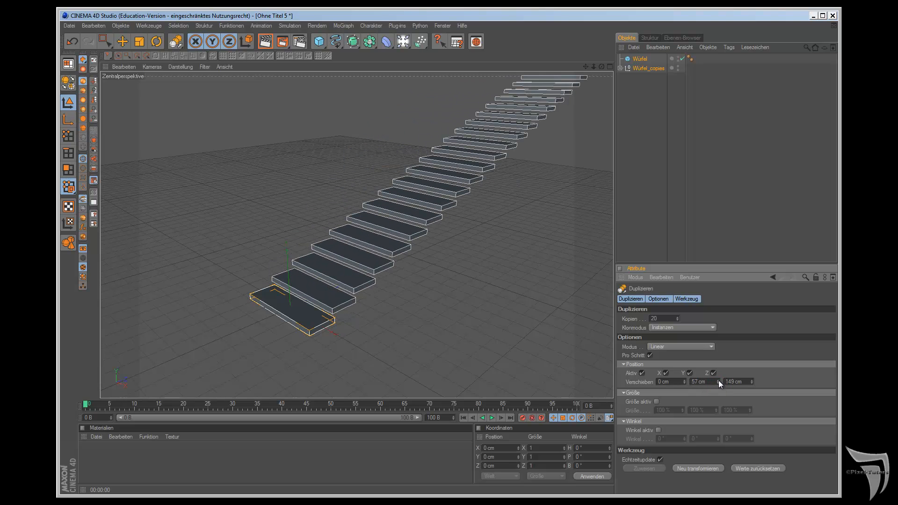
# Step: Enable size variation for the duplicates and set their X size to 359 %
pyautogui.keyDown('alt'); pyautogui.moveTo(506, 278); pyautogui.dragTo(506, 277); pyautogui.keyUp('alt')
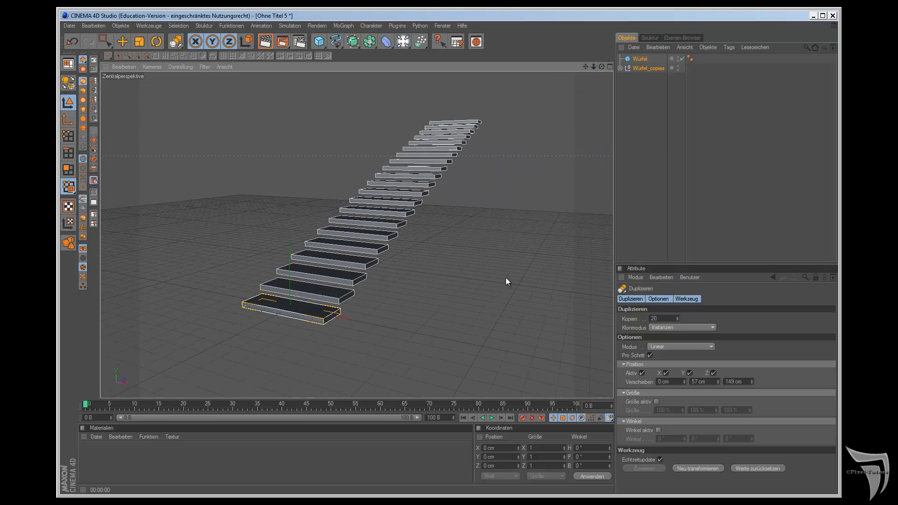
pyautogui.click(656, 402)
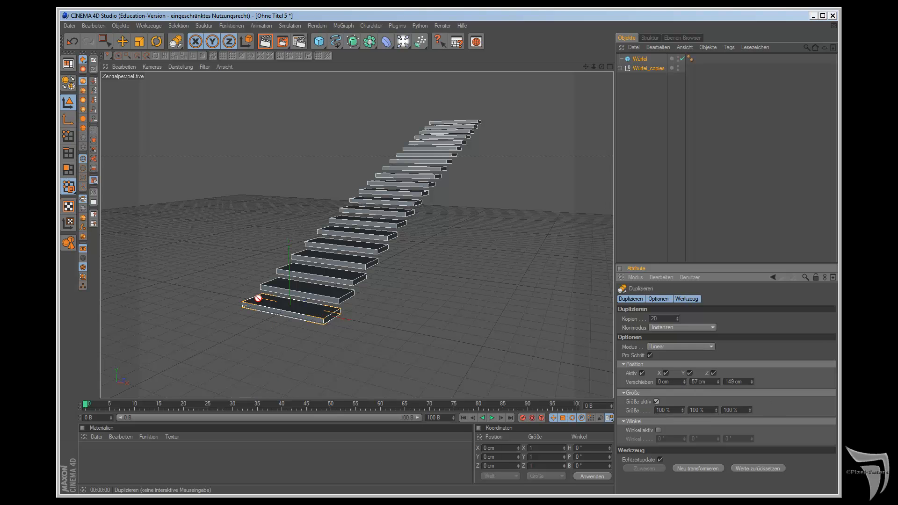
pyautogui.moveTo(683, 409); pyautogui.dragTo(683, 411)
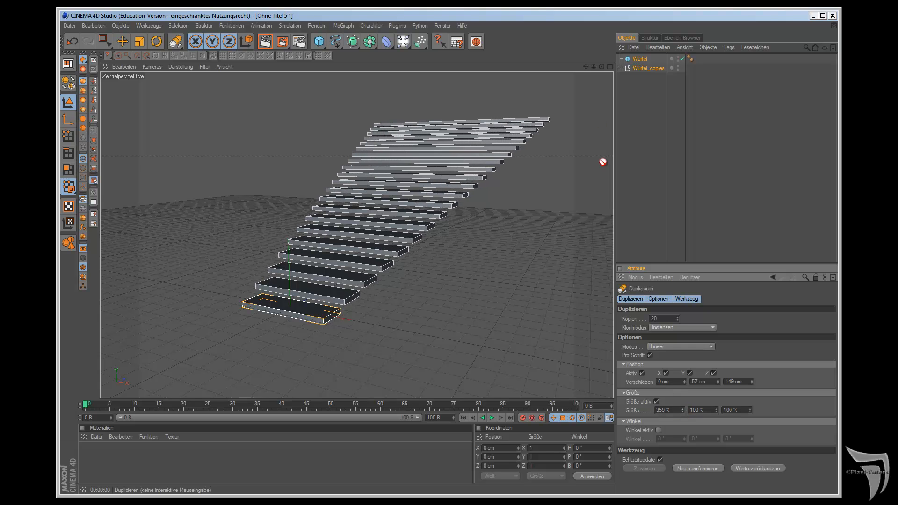
pyautogui.moveTo(602, 67); pyautogui.dragTo(598, 240)
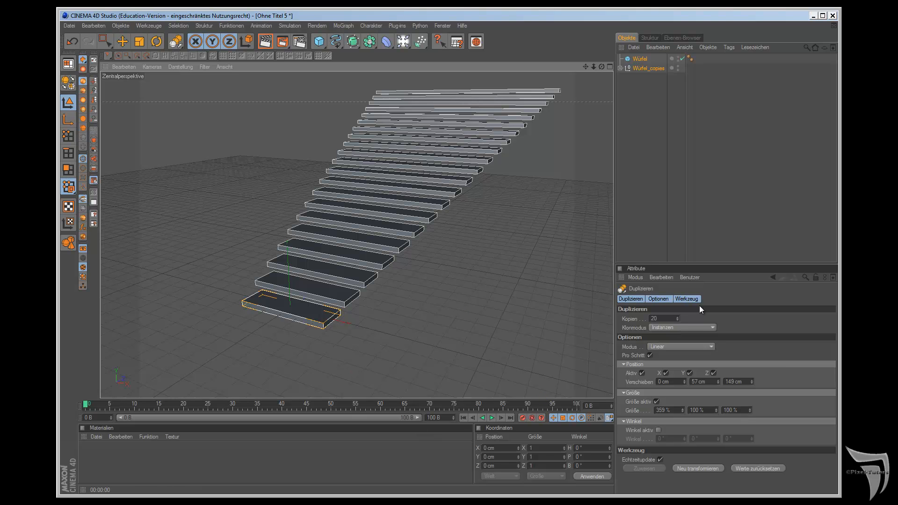
# Step: Create a new material with a pure red colour and assign it to the original Würfel
pyautogui.click(94, 437)
pyautogui.click(119, 327)
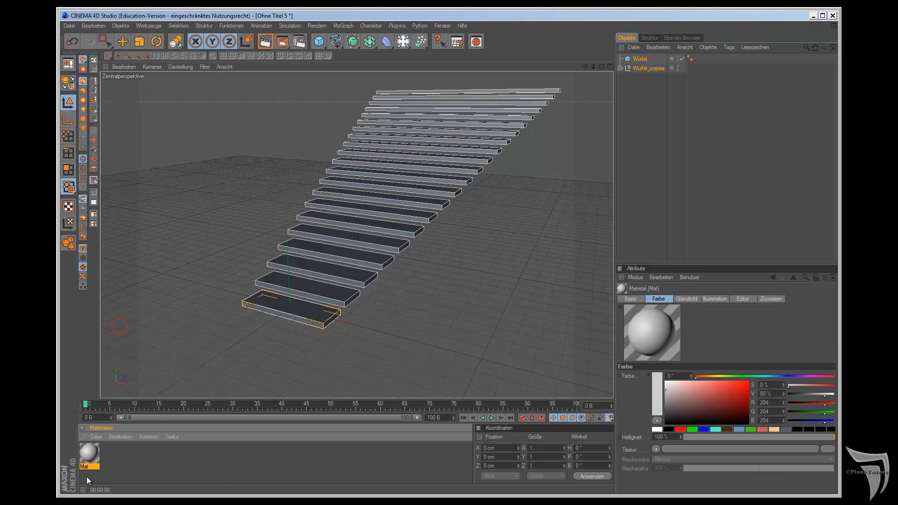
pyautogui.doubleClick(90, 453)
pyautogui.click(212, 169)
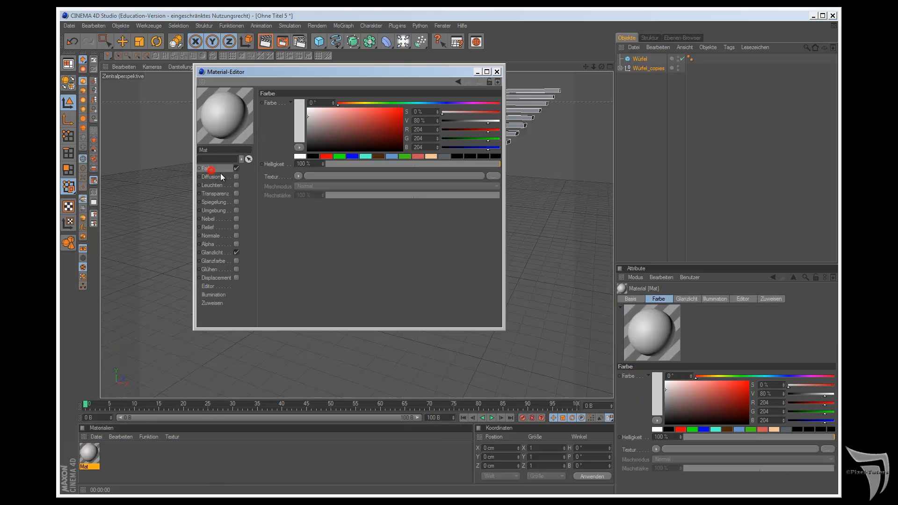
pyautogui.click(327, 156)
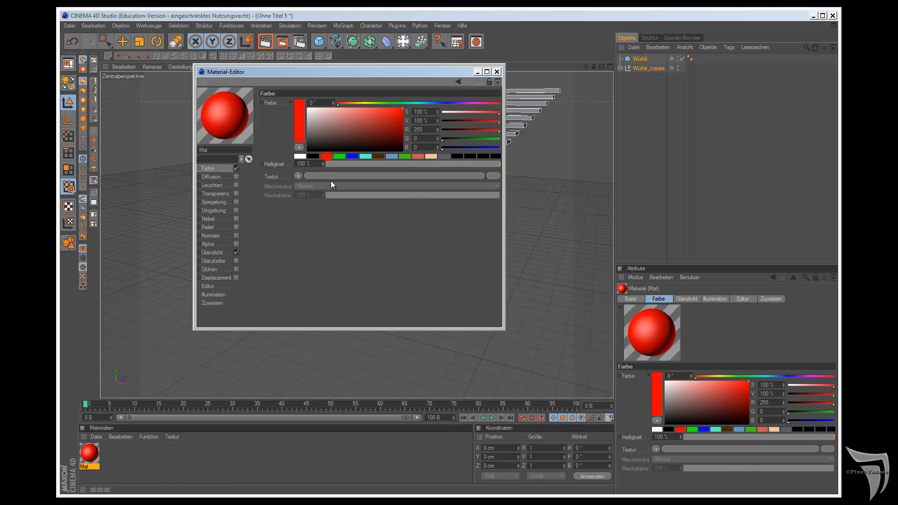
pyautogui.click(497, 71)
pyautogui.moveTo(89, 458); pyautogui.dragTo(640, 60)
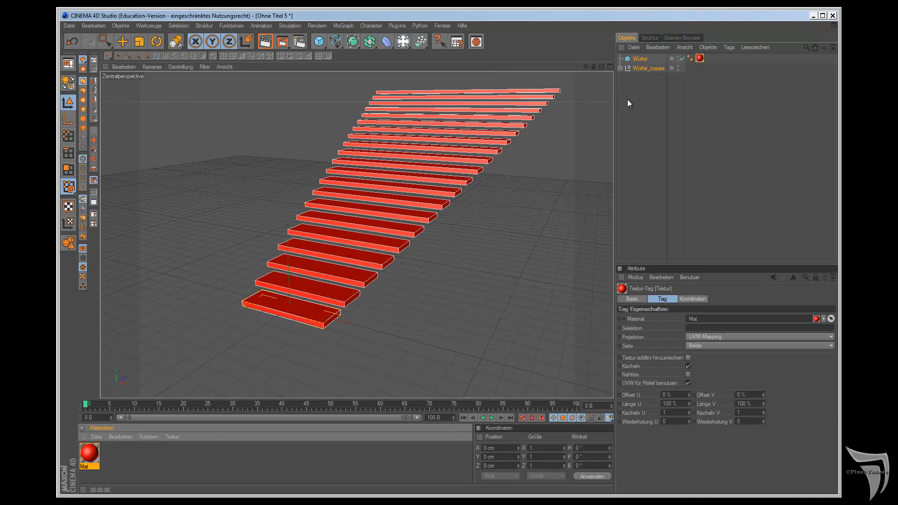
# Step: Resize the original Würfel to about 577 cm in X, 42 cm in Y and 151 cm in Z
pyautogui.click(620, 68)
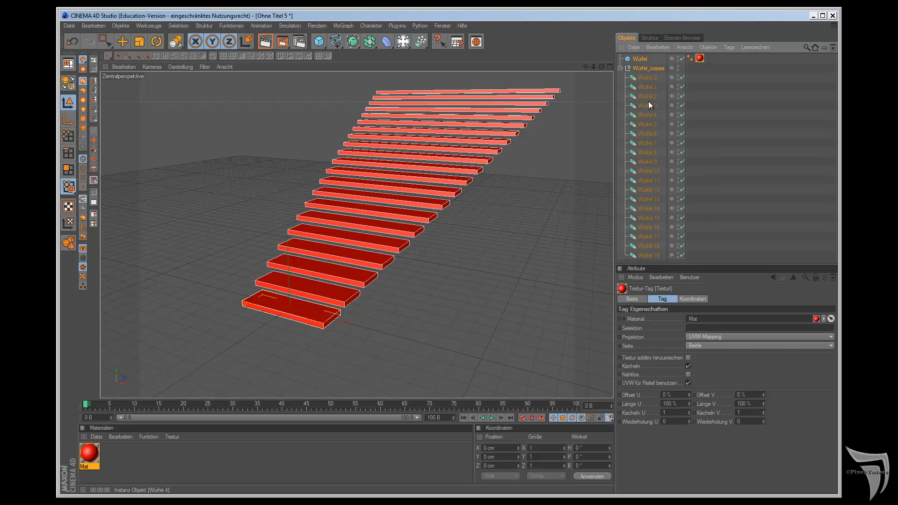
pyautogui.click(644, 59)
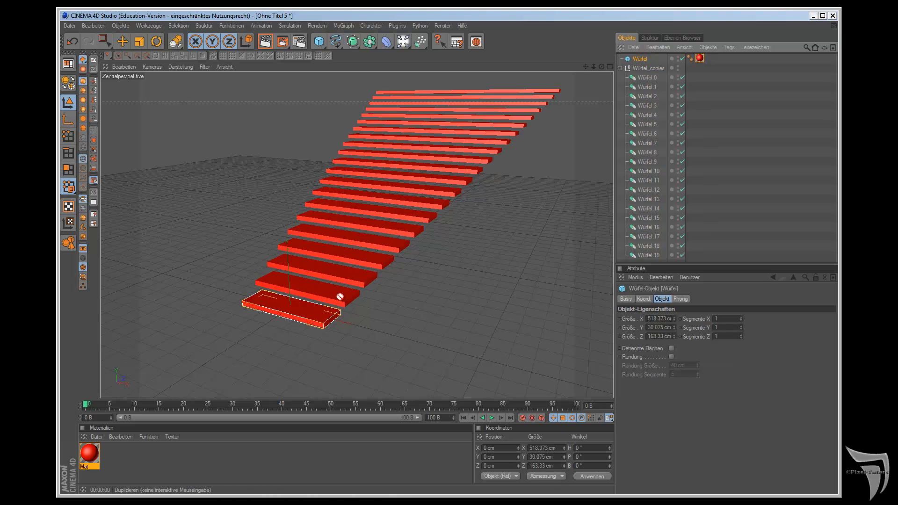
pyautogui.press('e')
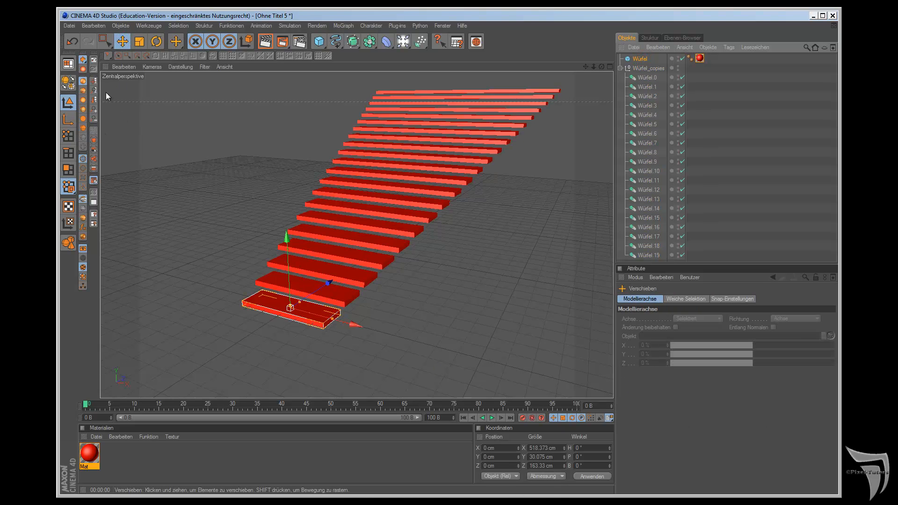
pyautogui.moveTo(339, 313); pyautogui.dragTo(506, 277)
pyautogui.moveTo(299, 302); pyautogui.dragTo(506, 277)
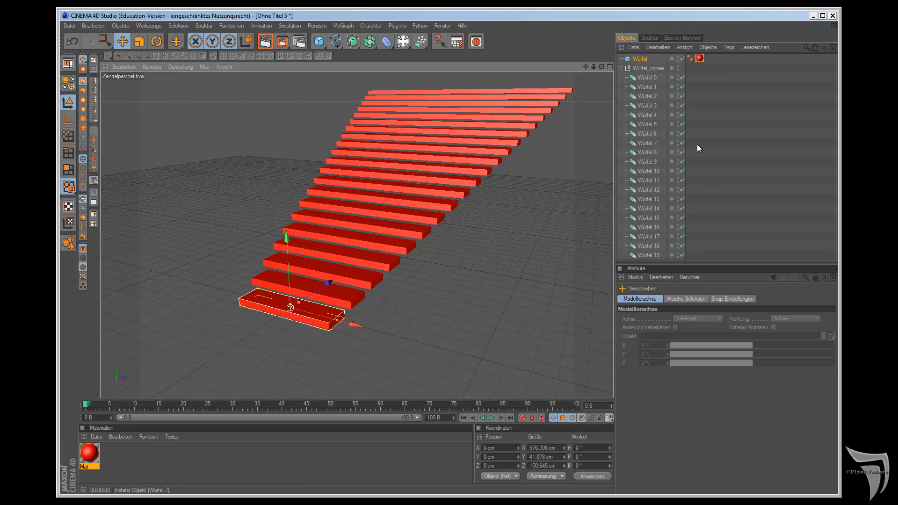
# Step: Try moving the single instance Würfel.7 sideways out of the staircase along X, and undo the move
pyautogui.click(654, 145)
pyautogui.moveTo(452, 193); pyautogui.dragTo(526, 240)
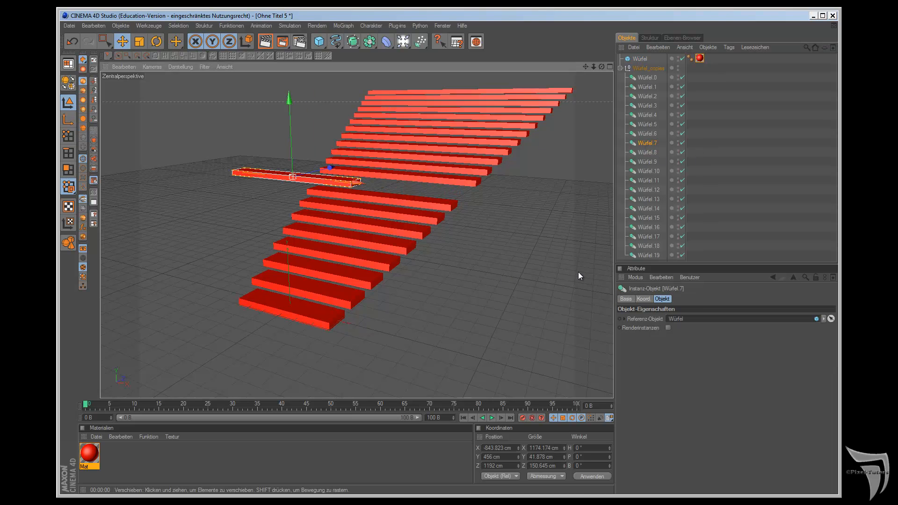
pyautogui.hotkey('ctrl', 'z')
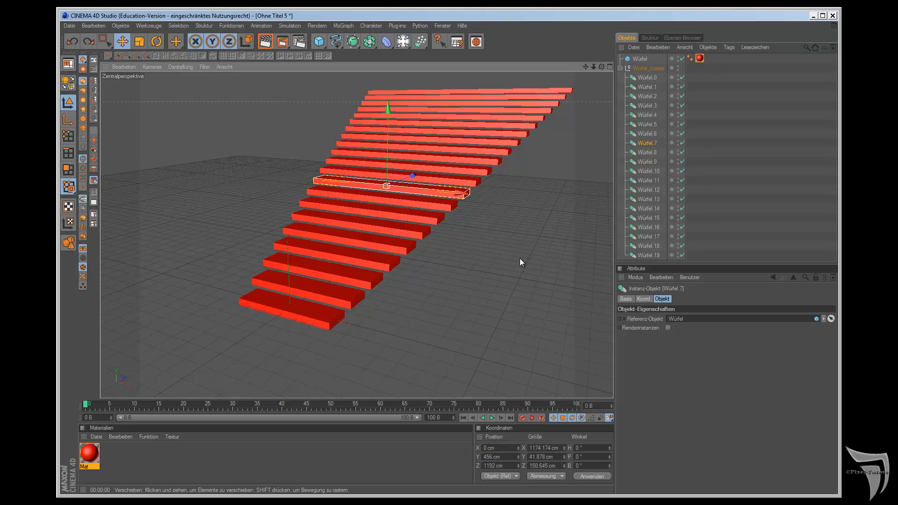
# Step: Create a new material with a pure blue colour and assign it to the instance Würfel.7
pyautogui.click(96, 437)
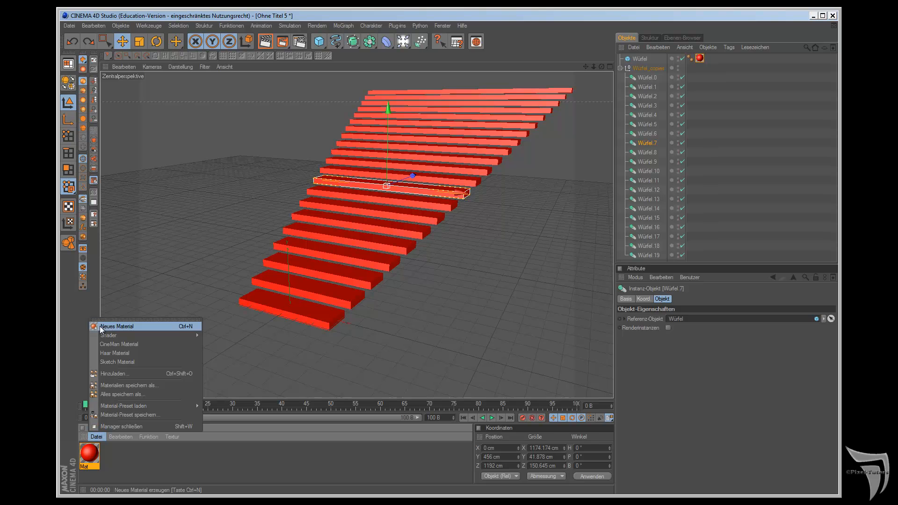
pyautogui.click(100, 327)
pyautogui.doubleClick(88, 453)
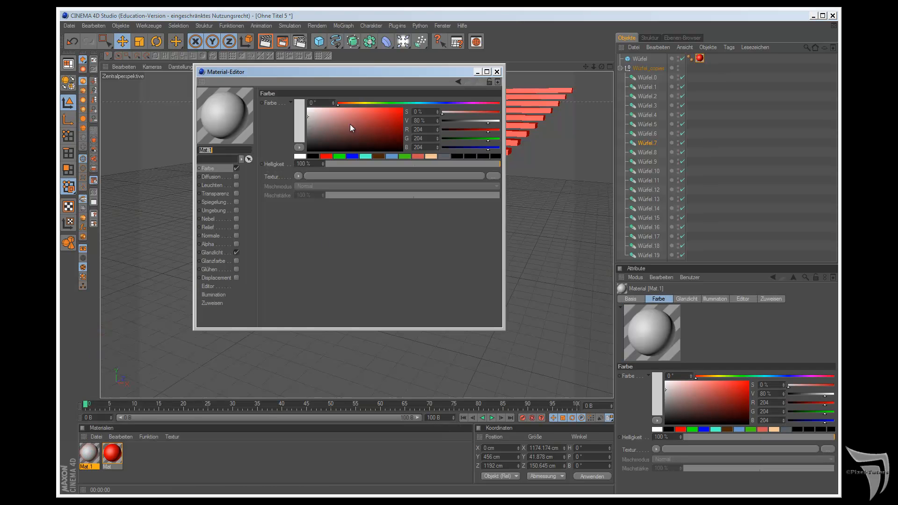
pyautogui.click(353, 157)
pyautogui.click(497, 72)
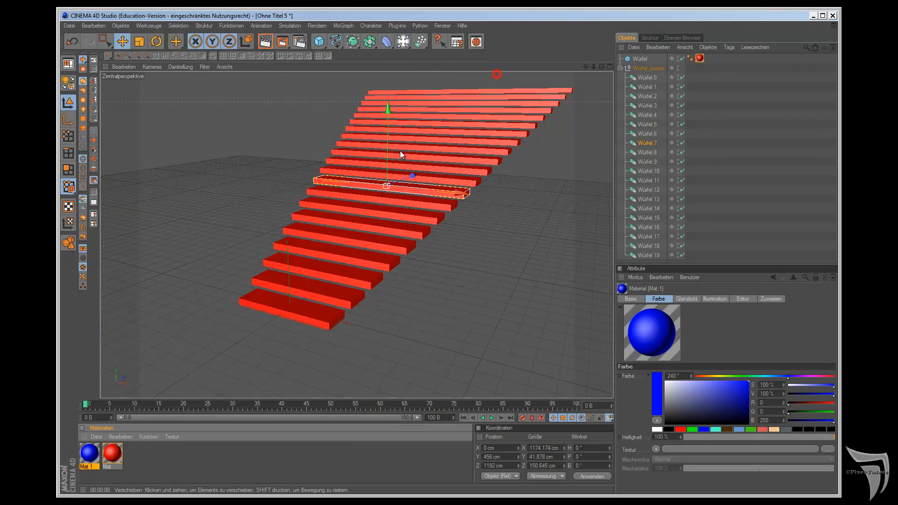
pyautogui.moveTo(93, 456); pyautogui.dragTo(653, 146)
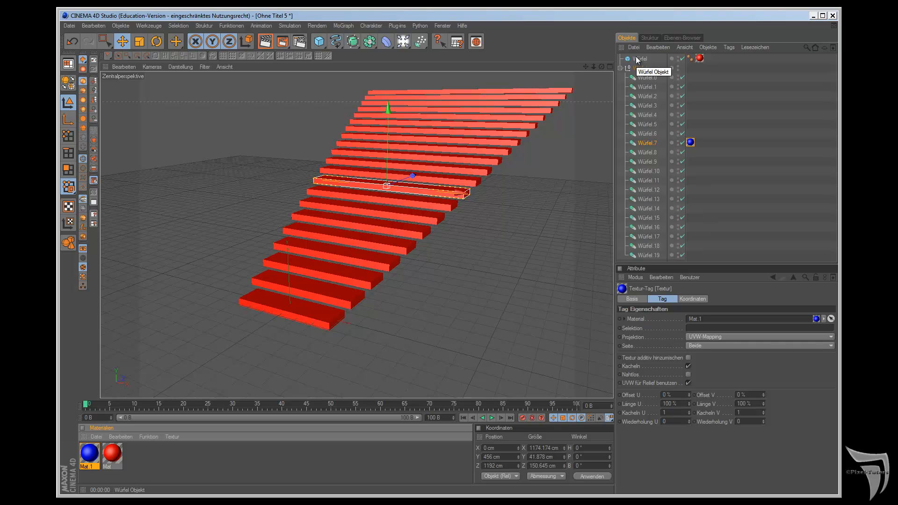
# Step: Remove the blue texture tag from Würfel.7 and delete the whole Würfel_copies group
pyautogui.click(691, 142)
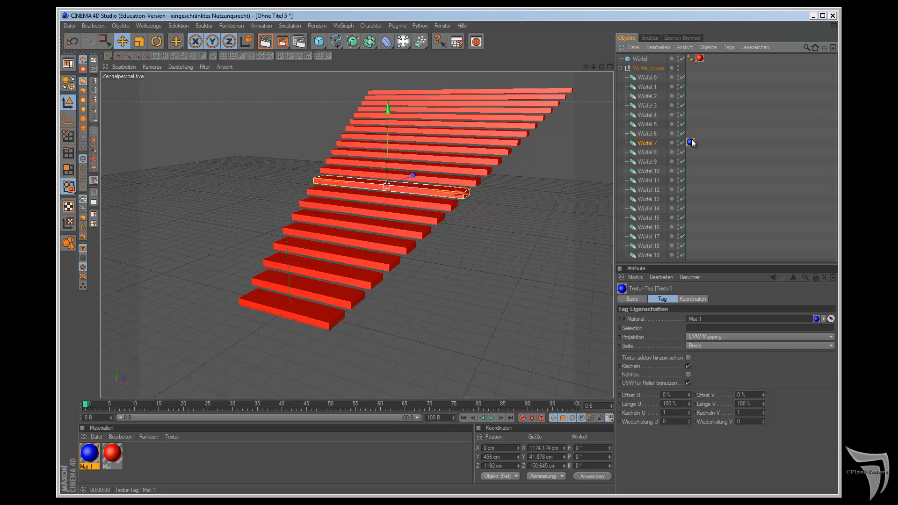
pyautogui.press('Delete')
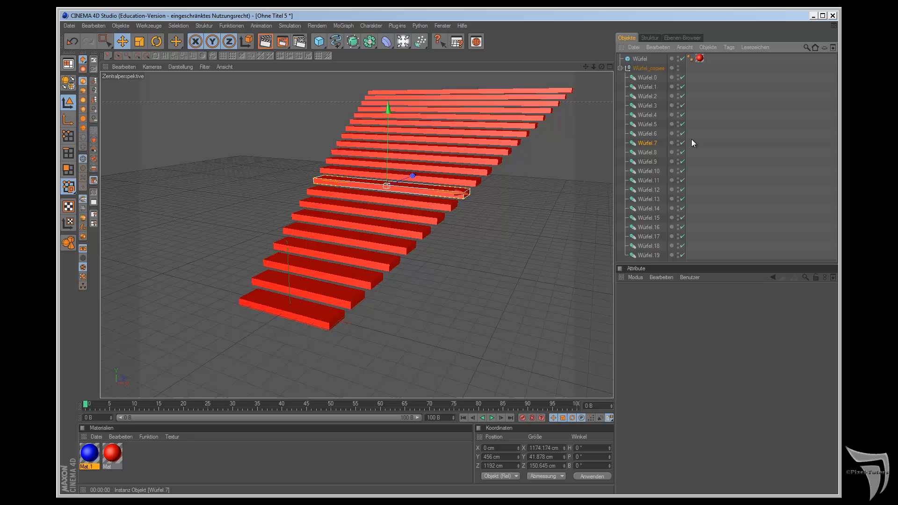
pyautogui.click(700, 59)
pyautogui.click(648, 70)
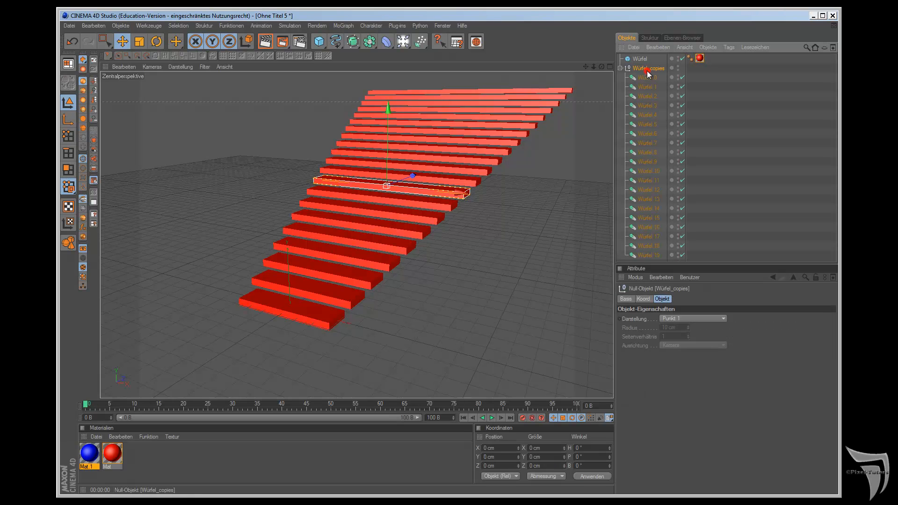
pyautogui.click(620, 67)
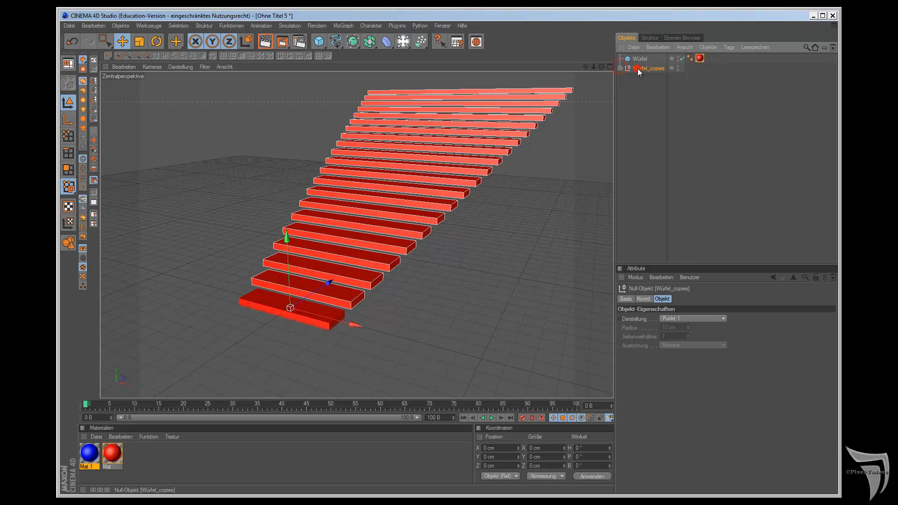
pyautogui.press('Delete')
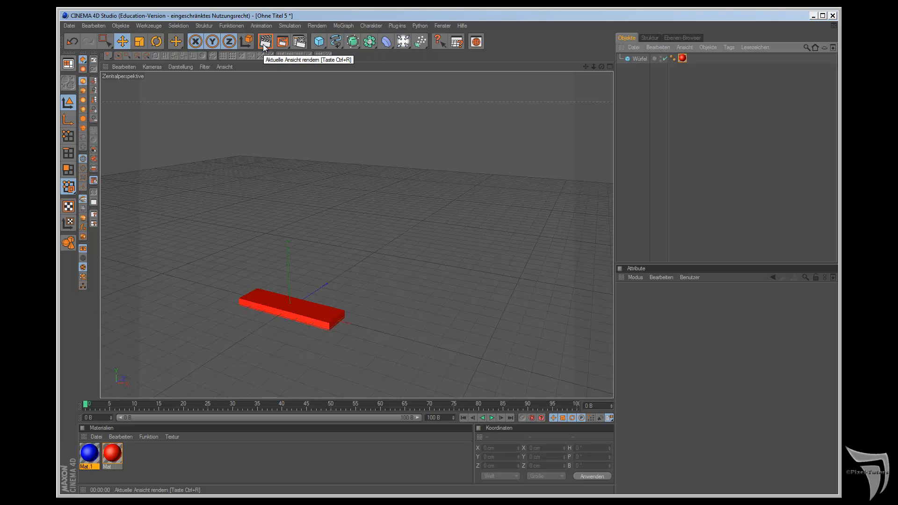
# Step: Duplicate the Würfel again with the clone mode set to Kopien, generating 20 steps
pyautogui.click(240, 27)
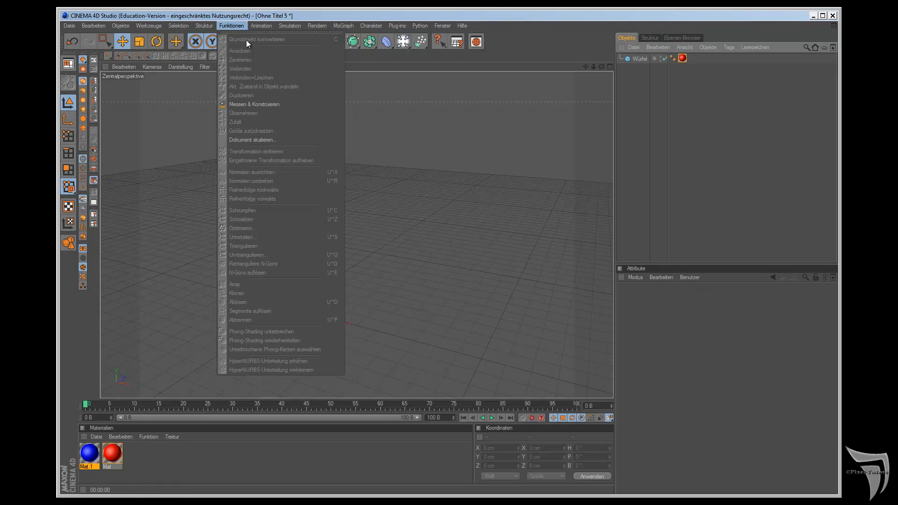
pyautogui.press('Escape')
pyautogui.click(633, 58)
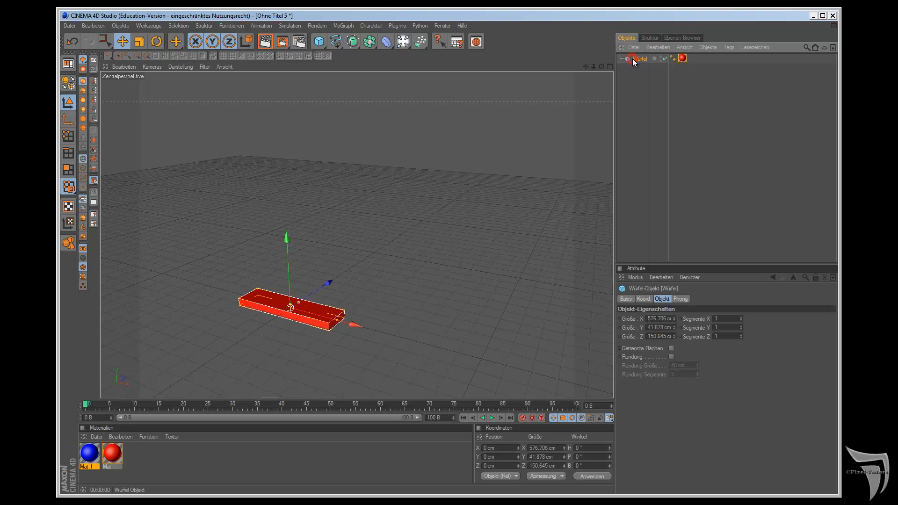
pyautogui.moveTo(176, 42); pyautogui.dragTo(198, 66)
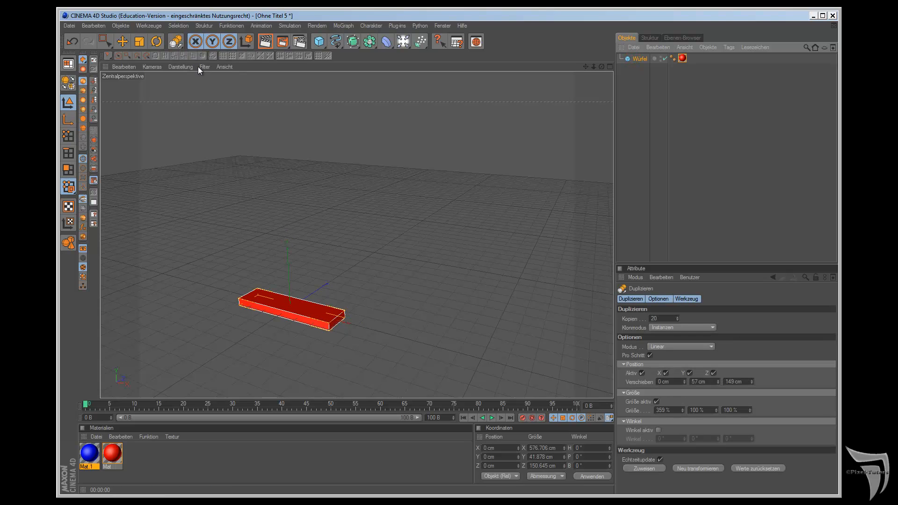
pyautogui.click(693, 327)
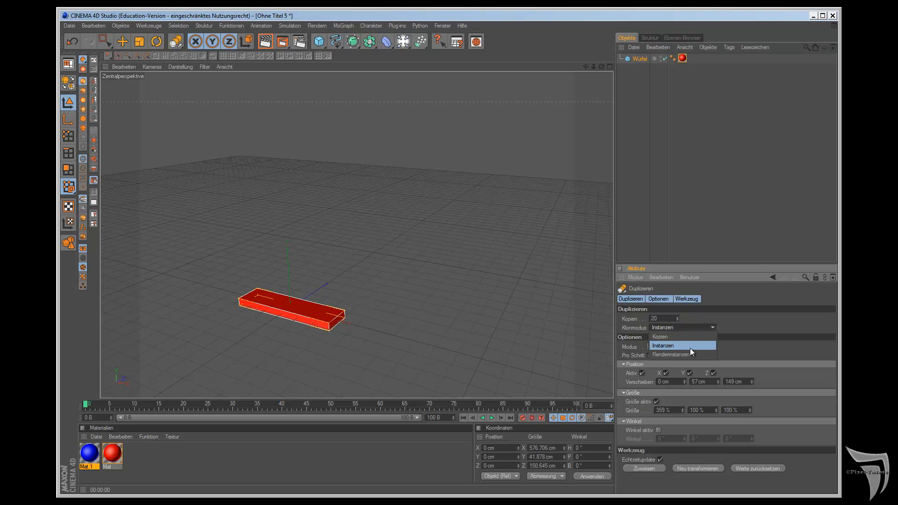
pyautogui.click(690, 339)
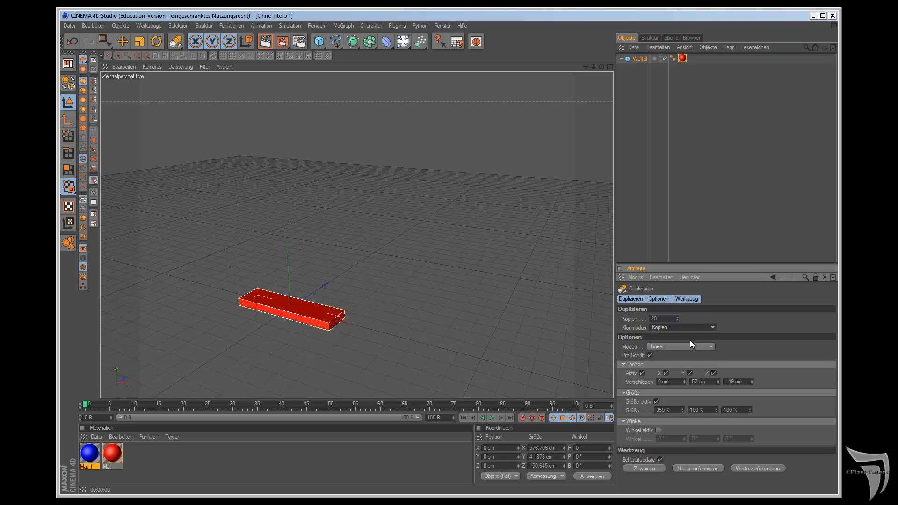
pyautogui.click(646, 470)
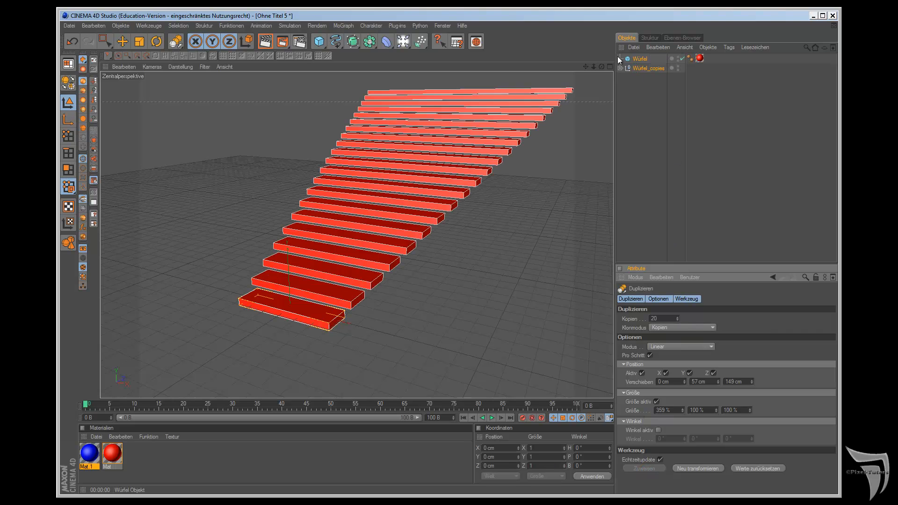
# Step: Assign the blue material to the copy Würfel.8 and widen it to about 899 cm in X
pyautogui.click(621, 68)
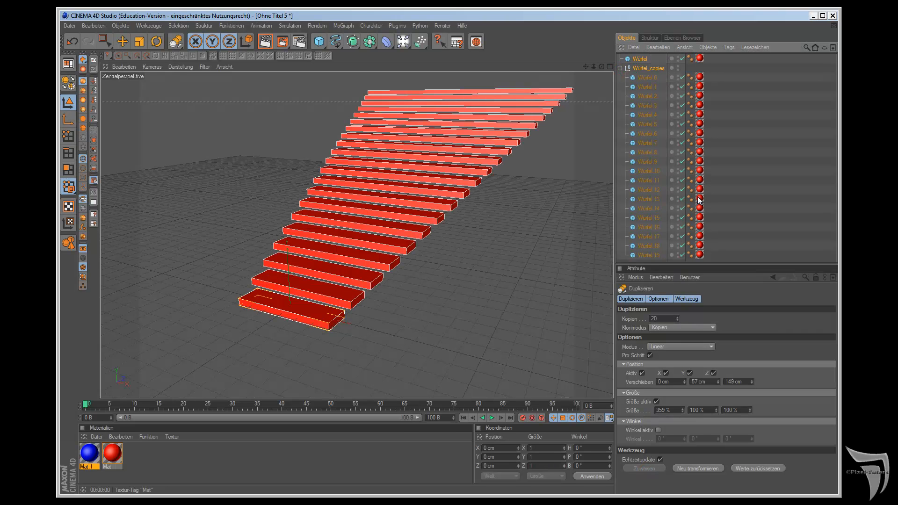
pyautogui.moveTo(89, 453); pyautogui.dragTo(700, 153)
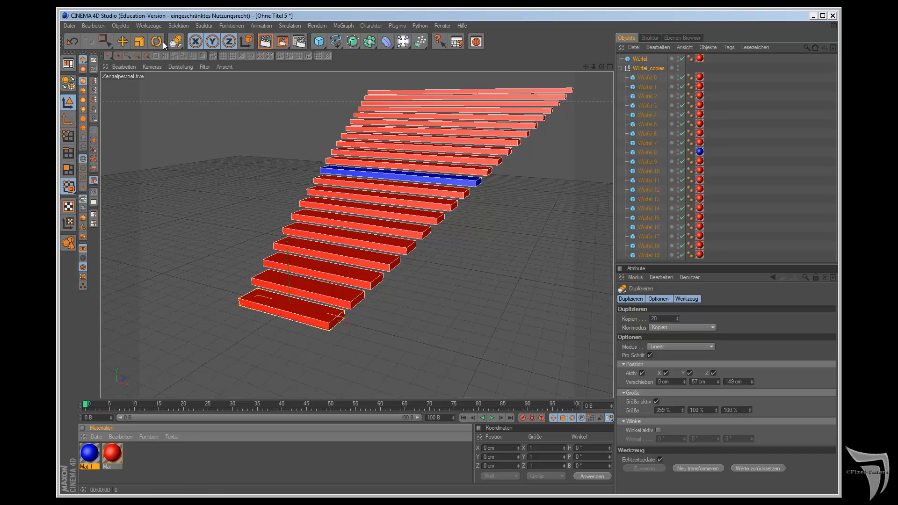
pyautogui.click(121, 41)
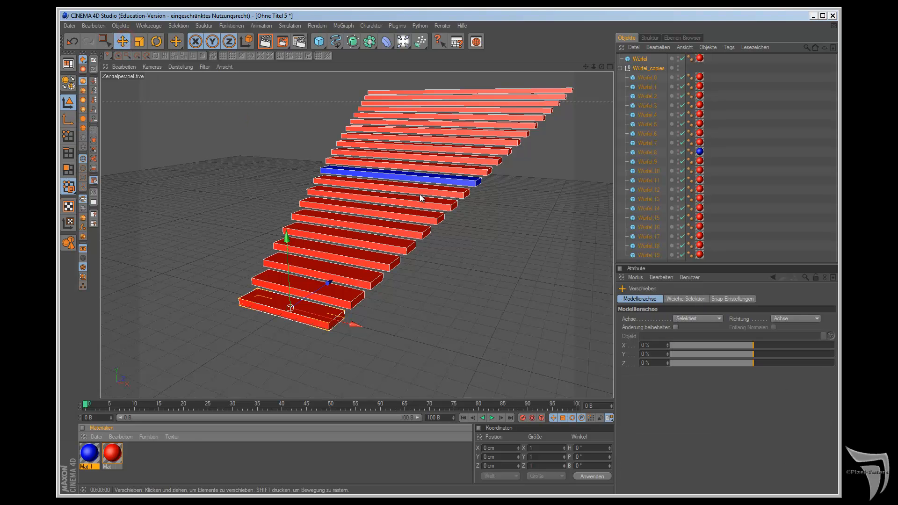
pyautogui.click(640, 153)
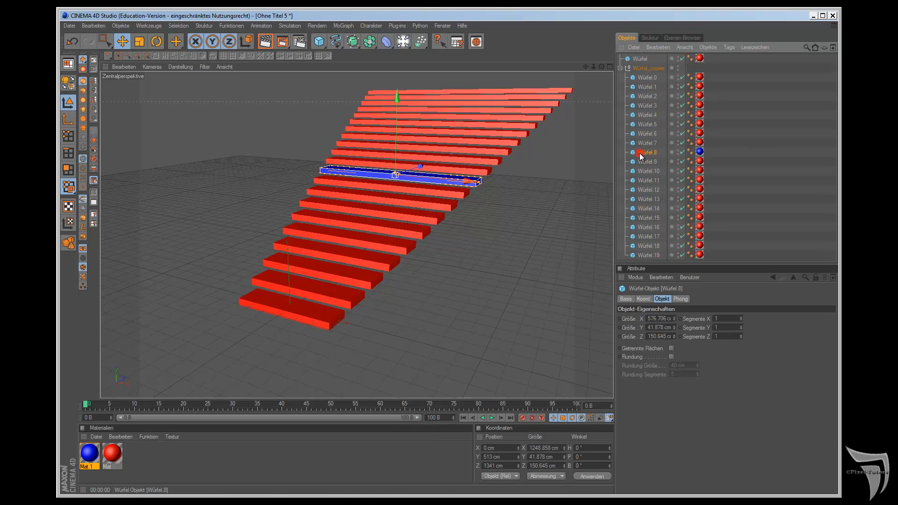
pyautogui.moveTo(454, 179); pyautogui.dragTo(507, 278)
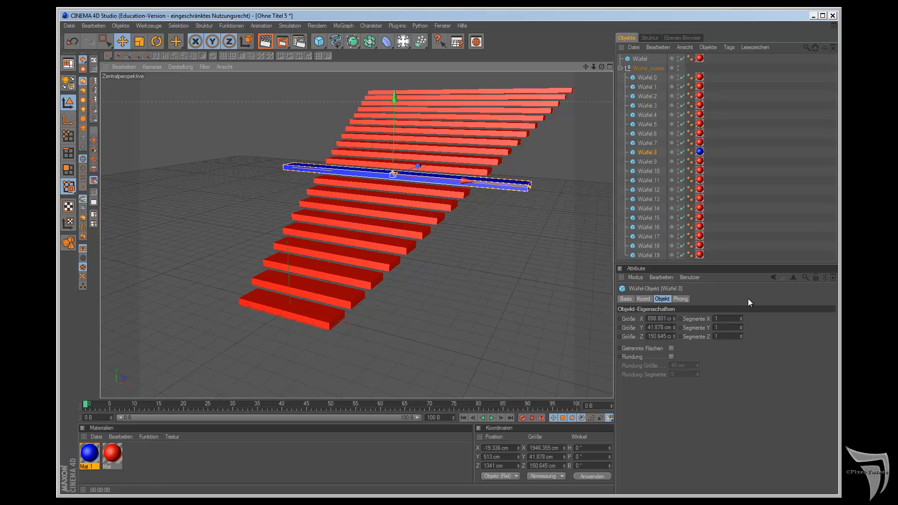
# Step: Display the document settings, and clear the scene of the Würfel_copies group and the original Würfel
pyautogui.hotkey('ctrl', 'd')
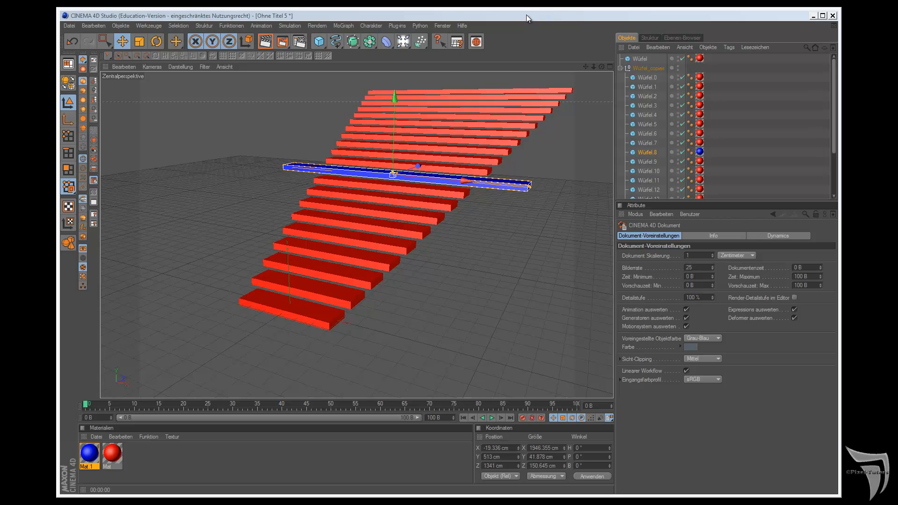
pyautogui.click(634, 71)
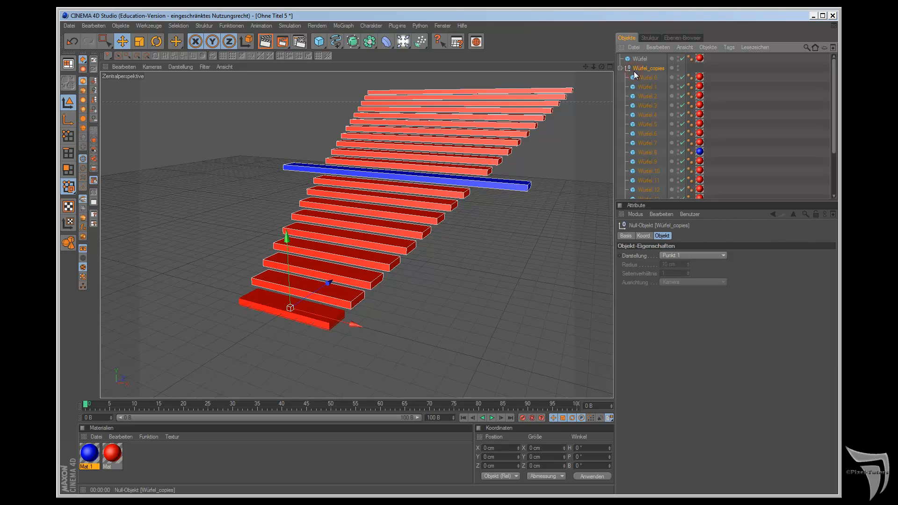
pyautogui.press('Delete')
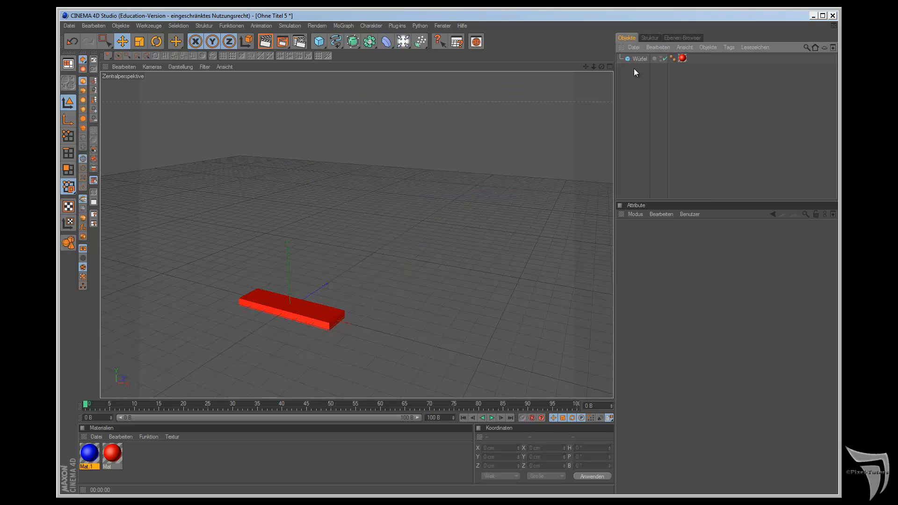
pyautogui.click(636, 59)
pyautogui.press('Delete')
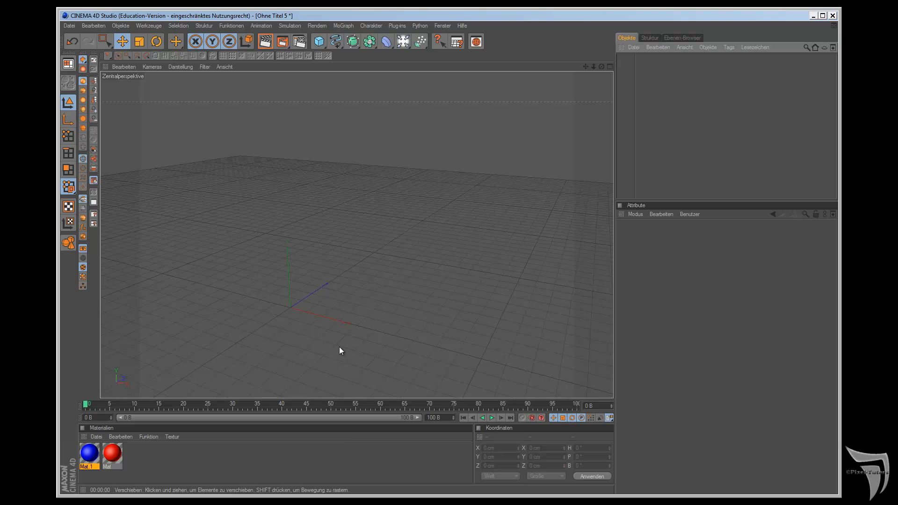
# Step: Switch to Firefox and look through the downloadable 3D plant models on the gallerie1.de page
pyautogui.hotkey('alt', 'Tab')
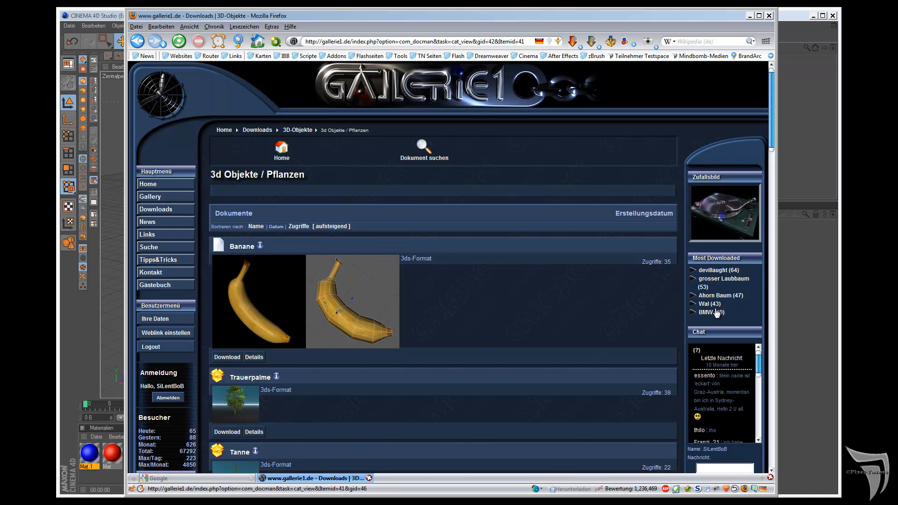
pyautogui.moveTo(170, 210)
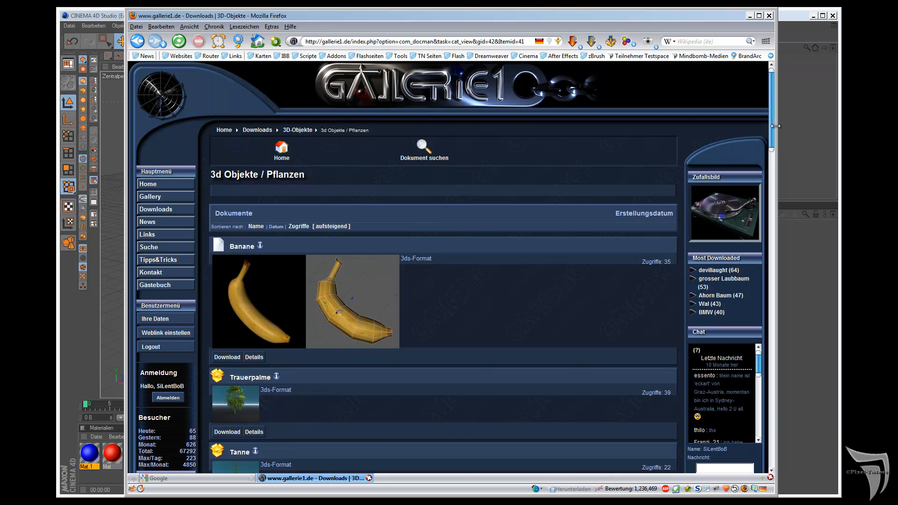
pyautogui.scroll(-10, 756, 193)
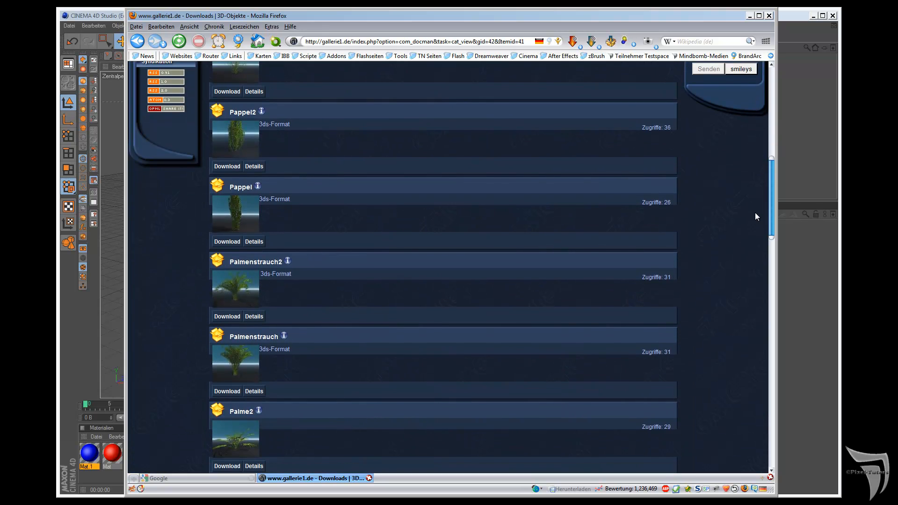
pyautogui.scroll(5, 756, 206)
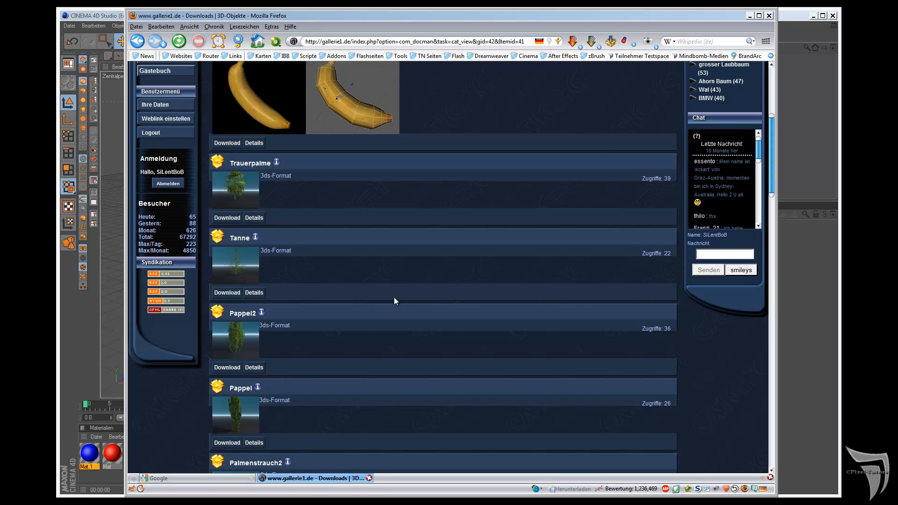
pyautogui.scroll(-6, 416, 305)
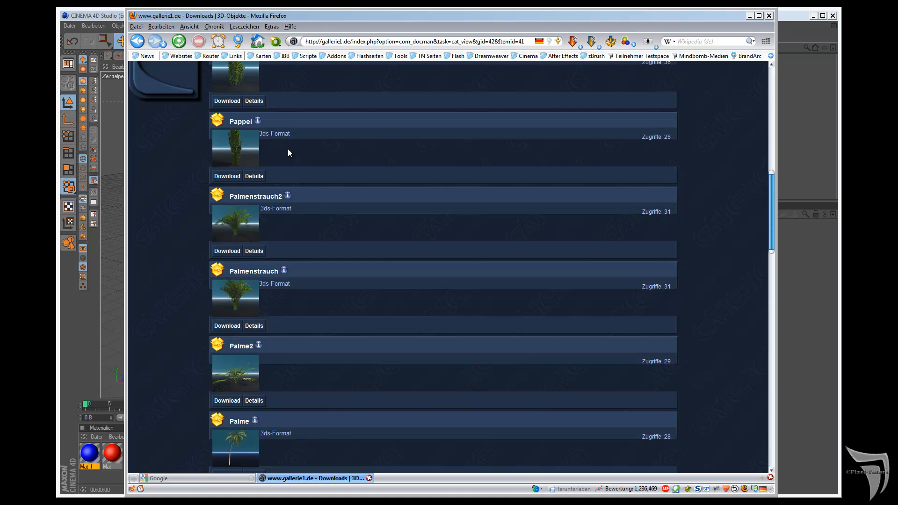
# Step: Switch back to CINEMA 4D and import the tree model Pappel2.3ds from the pappel2 folder with factor 1 in Zentimeter
pyautogui.scroll(2, 283, 147)
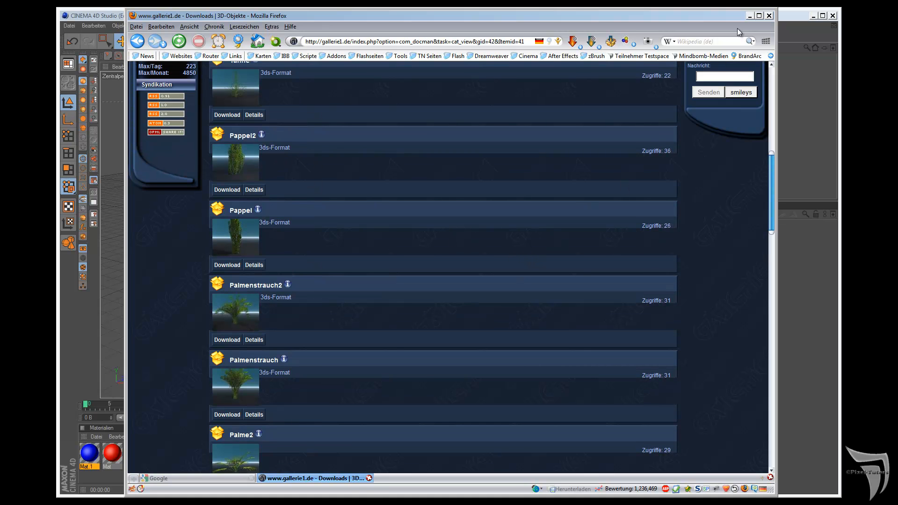
pyautogui.click(749, 15)
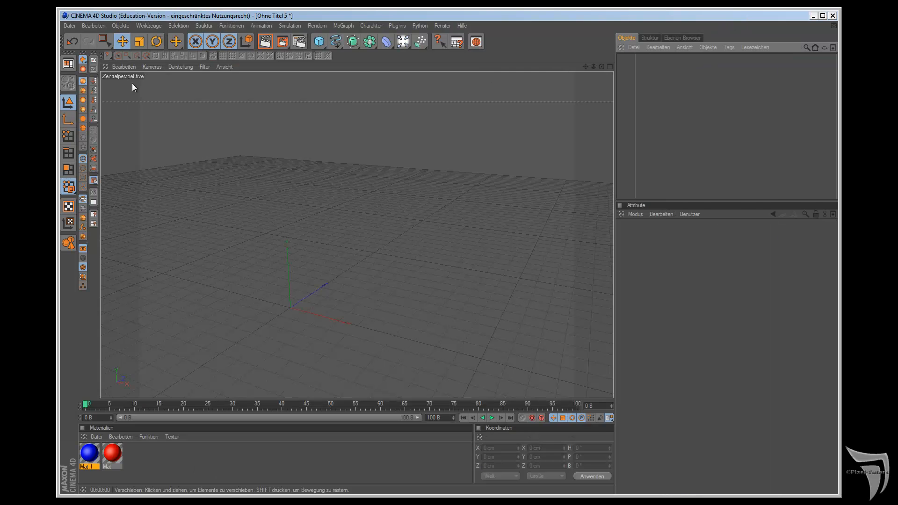
pyautogui.click(65, 26)
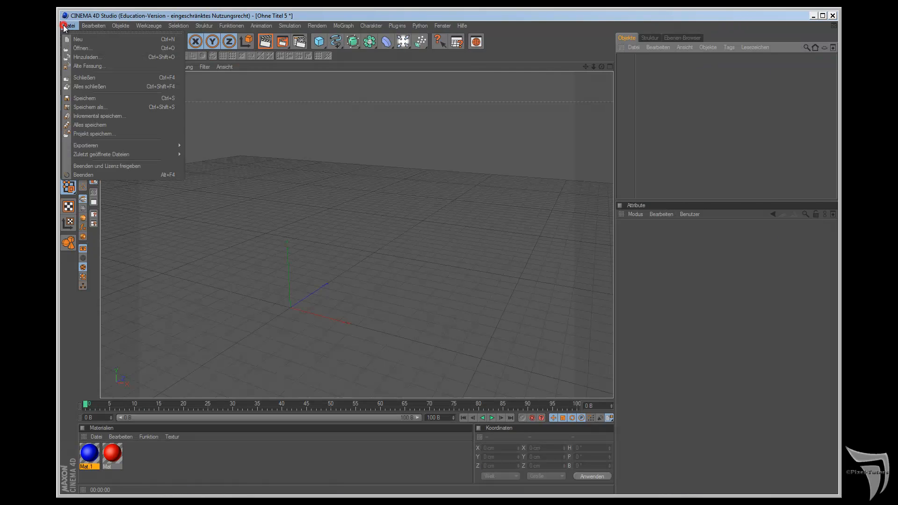
pyautogui.click(75, 49)
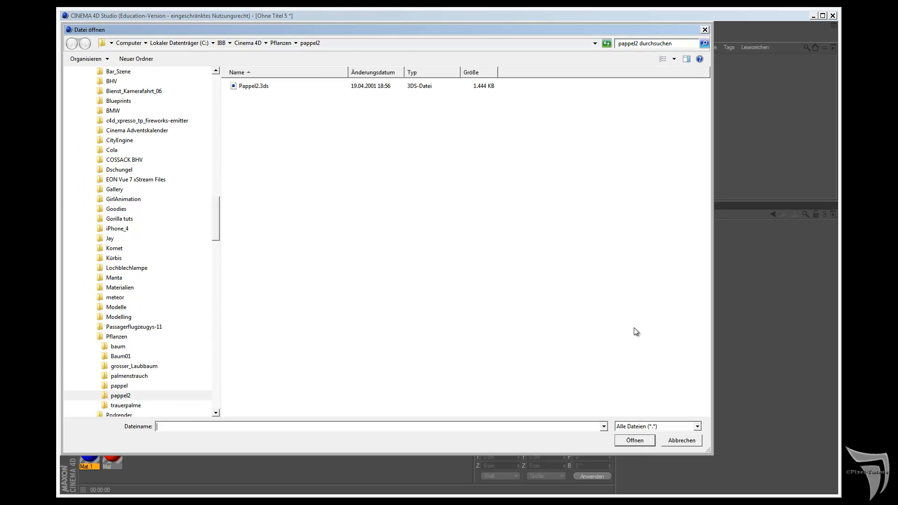
pyautogui.click(254, 86)
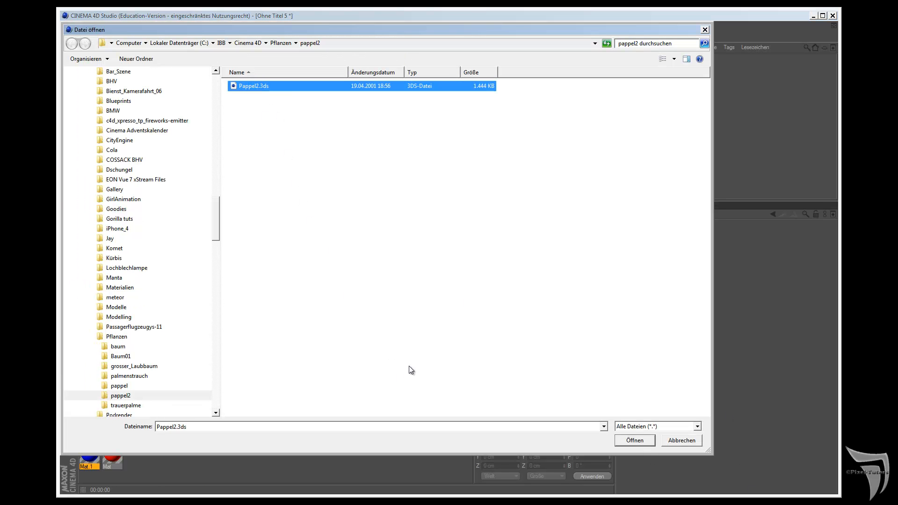
pyautogui.click(640, 443)
pyautogui.moveTo(643, 358); pyautogui.dragTo(545, 169)
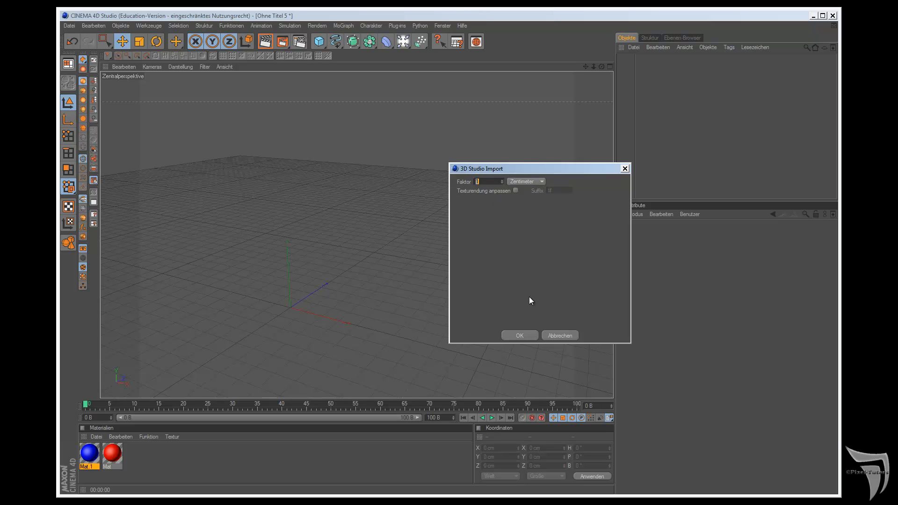
pyautogui.click(528, 335)
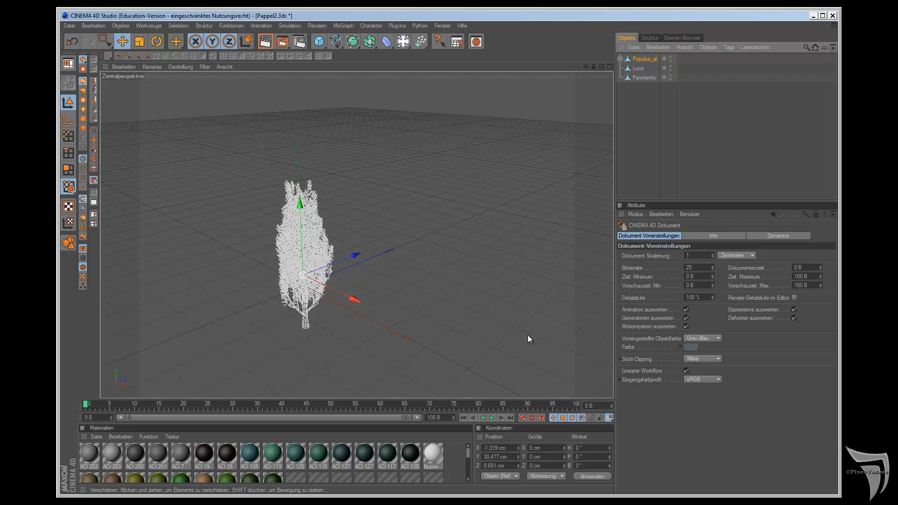
# Step: Test-render the poplar in the Bild-Manager, close that render, and render it directly in the viewport
pyautogui.click(276, 39)
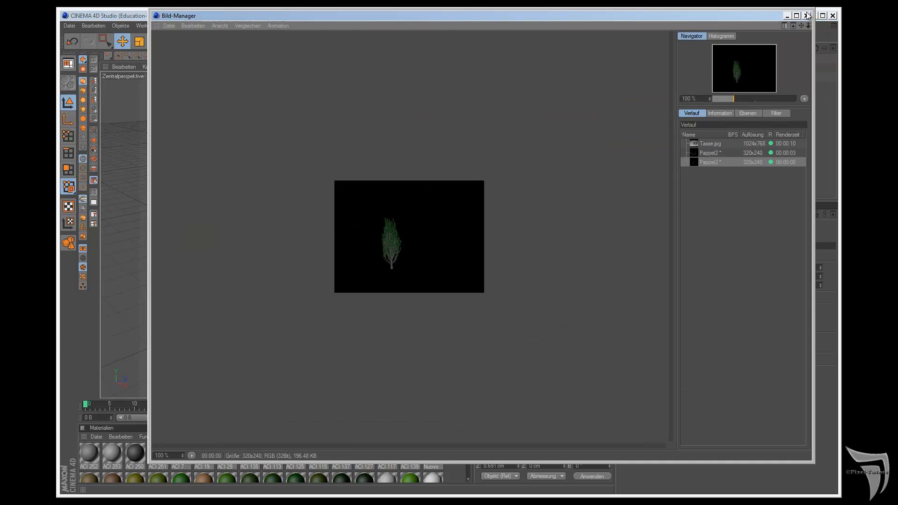
pyautogui.click(807, 15)
pyautogui.click(267, 43)
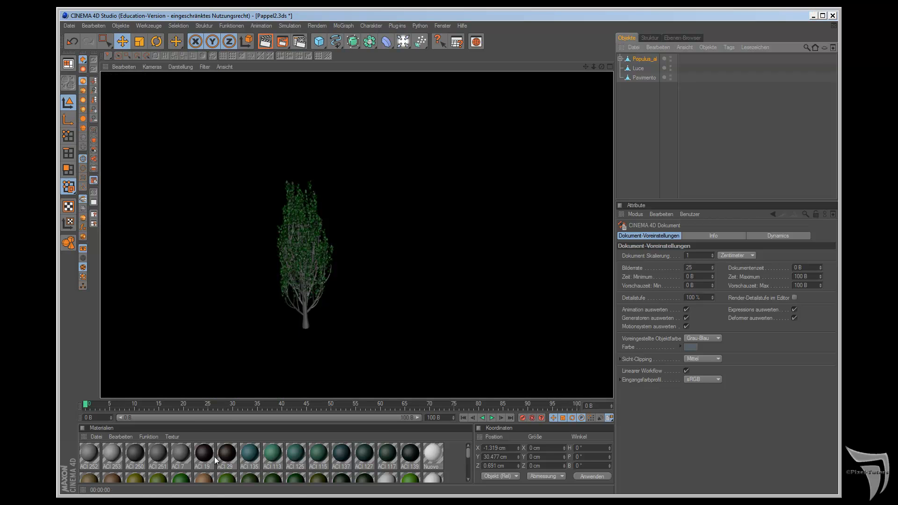
# Step: Select the trunk part TR_2 and change the colour of its material ACI 250 to the dark brown preset
pyautogui.click(305, 323)
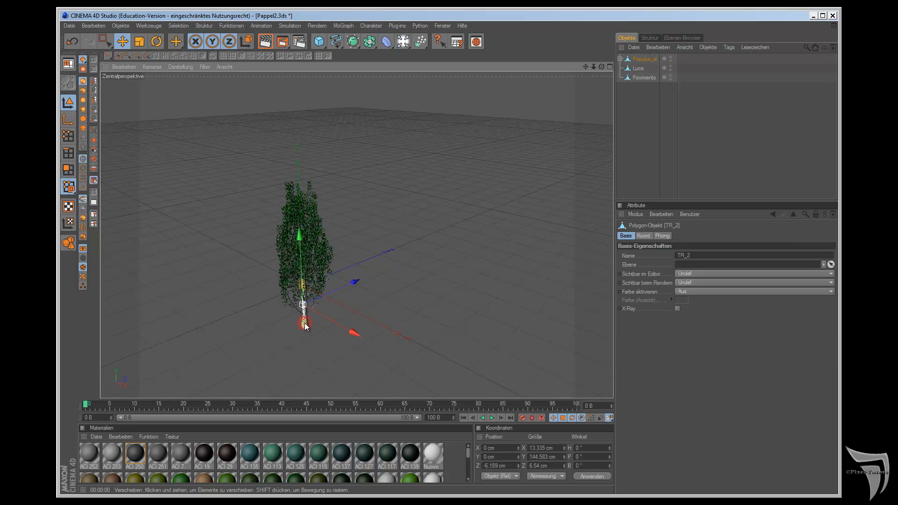
pyautogui.doubleClick(140, 457)
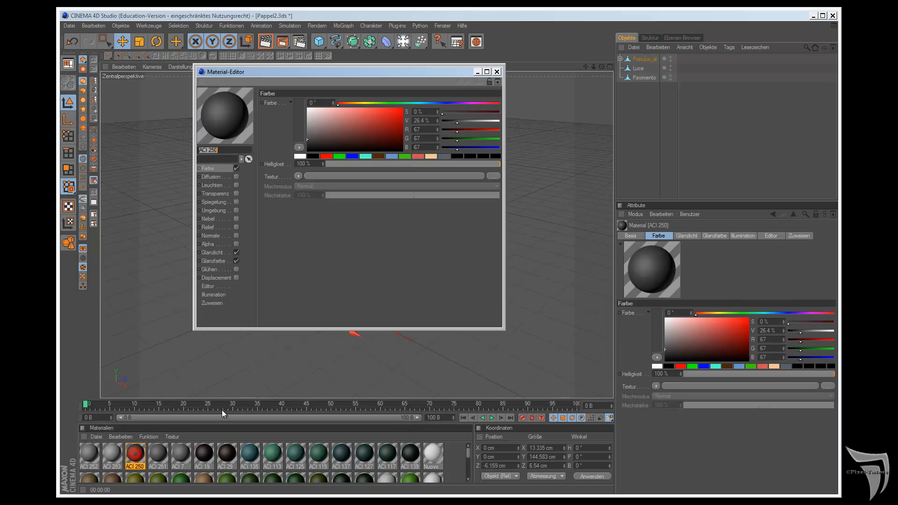
pyautogui.click(378, 156)
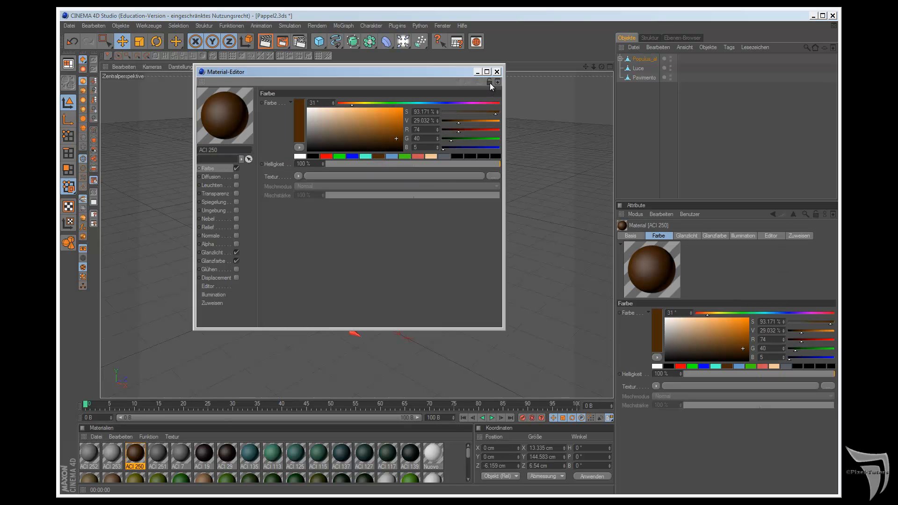
pyautogui.click(497, 72)
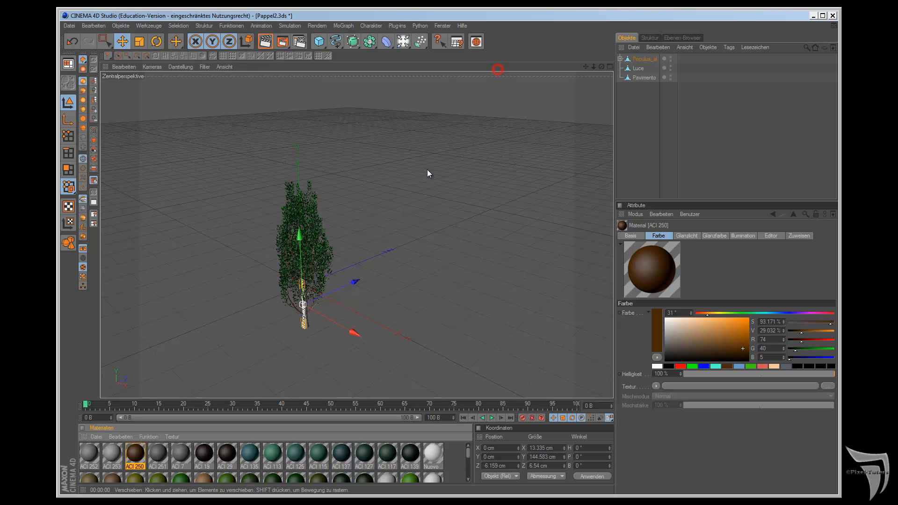
# Step: Select the trunk part TR_3 and recolour its material ACI 252 a very dark brown, about RGB 52, 31, 10
pyautogui.click(310, 327)
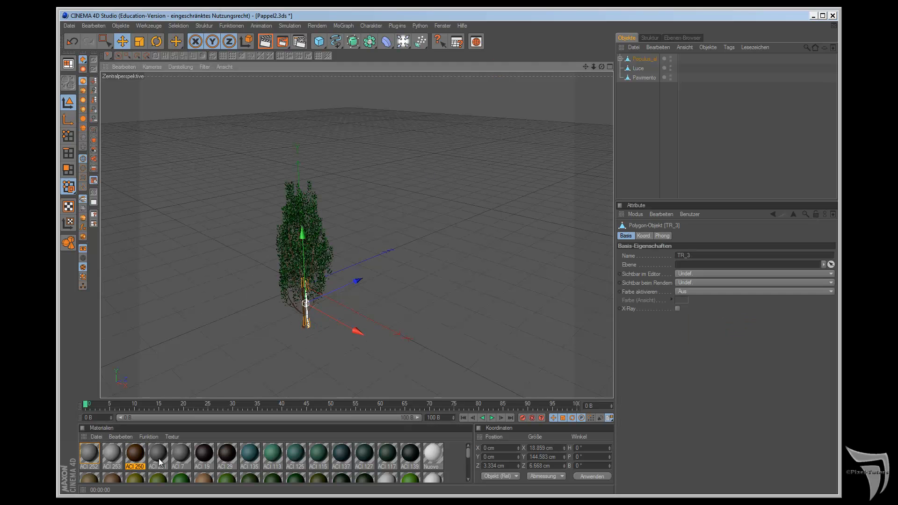
pyautogui.doubleClick(89, 453)
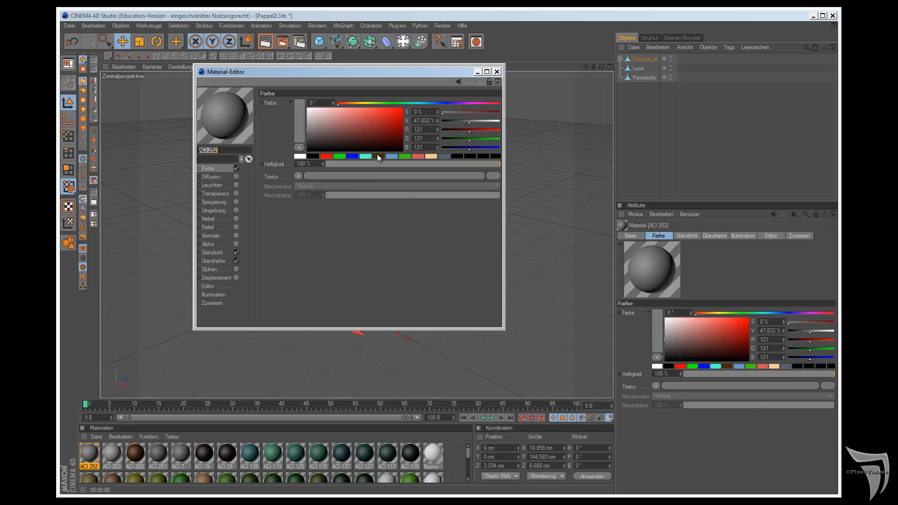
pyautogui.click(378, 156)
pyautogui.moveTo(389, 126); pyautogui.dragTo(384, 146)
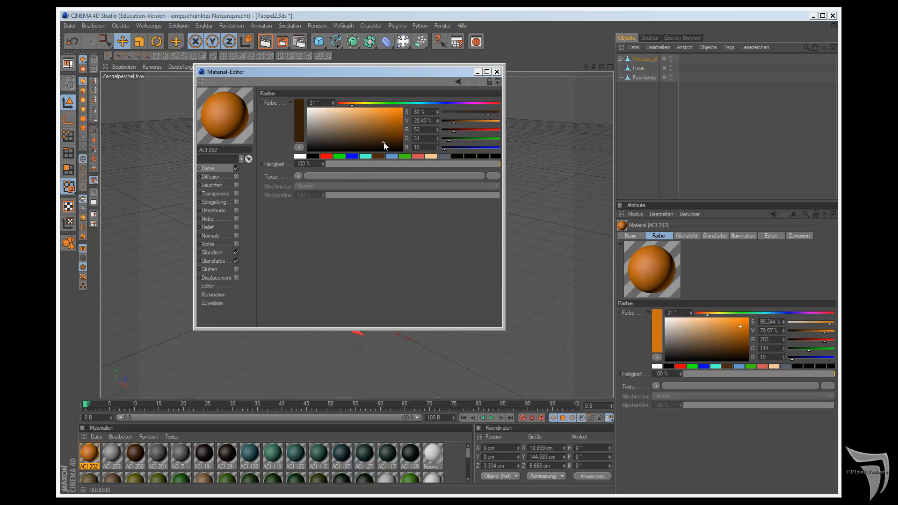
pyautogui.click(497, 72)
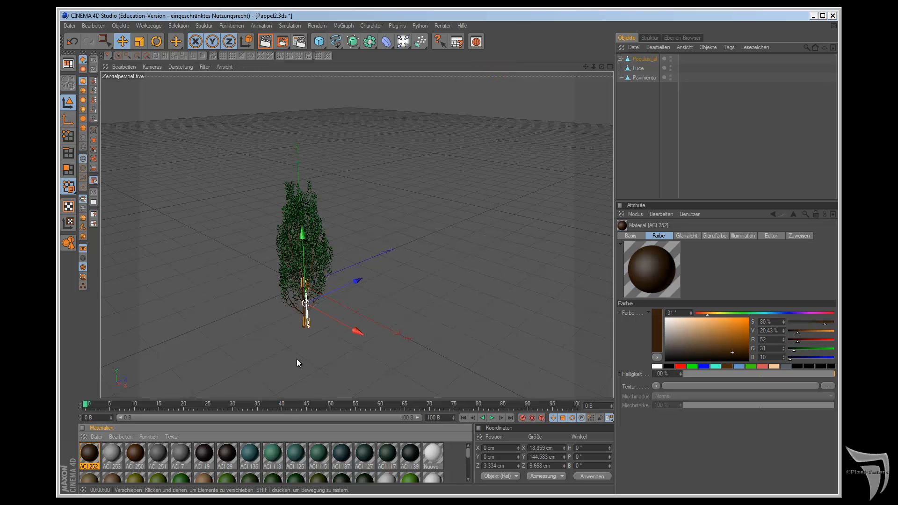
# Step: Recolour the material ACI 251 brown, about RGB 87, 51, 13, and render the viewport to check the tree
pyautogui.doubleClick(156, 455)
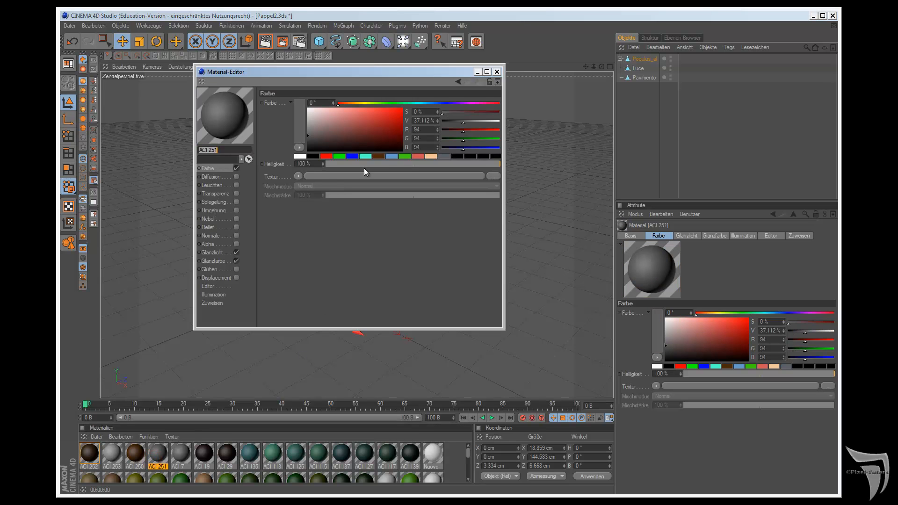
pyautogui.click(378, 157)
pyautogui.moveTo(396, 142); pyautogui.dragTo(389, 136)
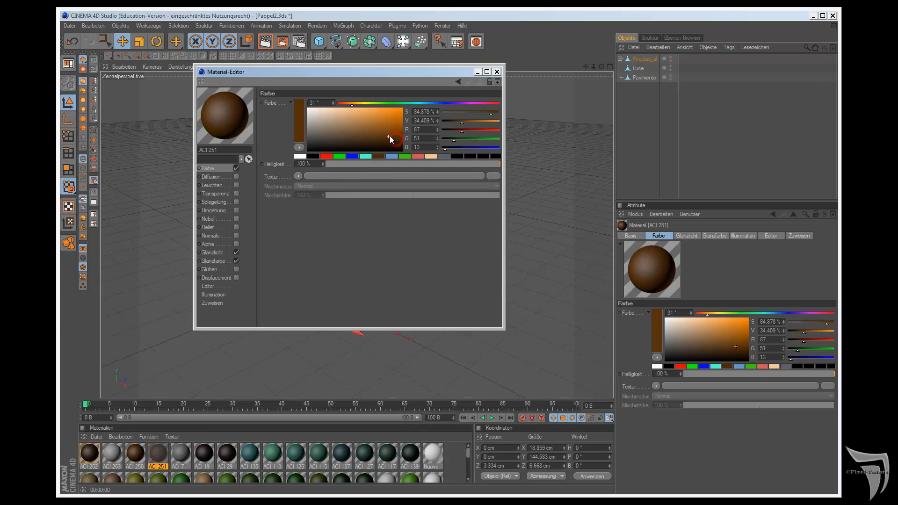
pyautogui.click(497, 72)
pyautogui.click(266, 42)
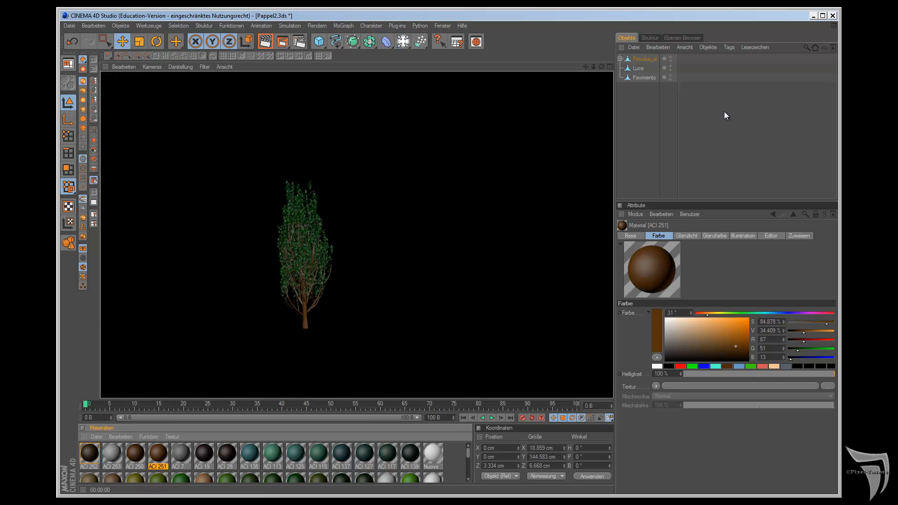
# Step: Group Populus_al, Luce and Pavimento under one null object and name it Baum
pyautogui.moveTo(634, 59); pyautogui.dragTo(656, 129)
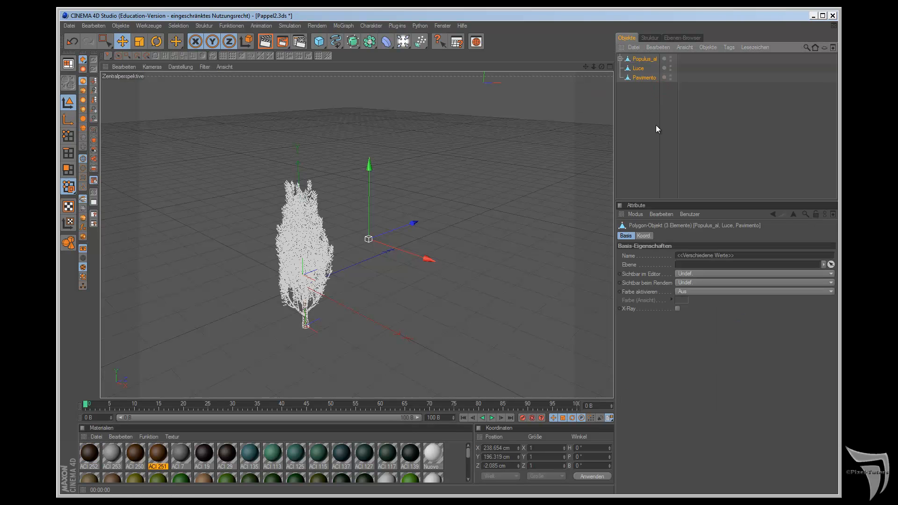
pyautogui.hotkey('alt', 'g')
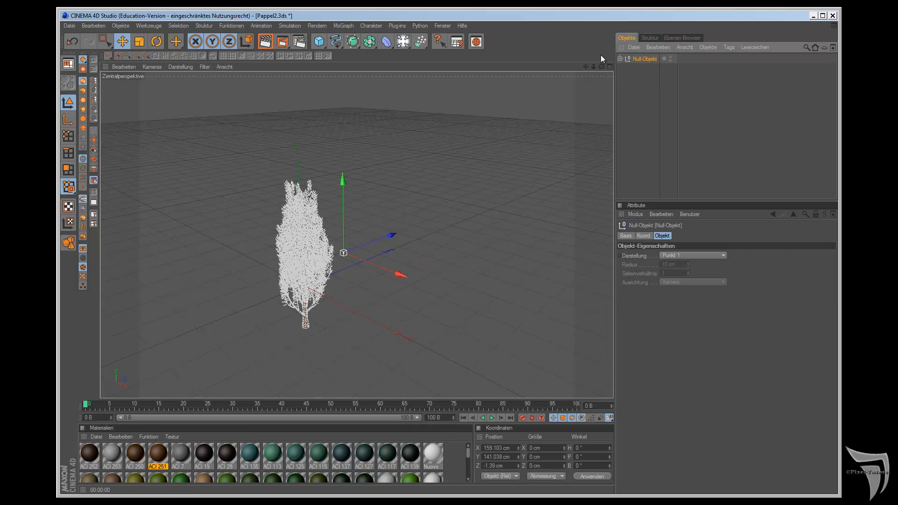
pyautogui.doubleClick(645, 59)
pyautogui.write('BAum')
pyautogui.press('Return')
pyautogui.doubleClick(640, 59)
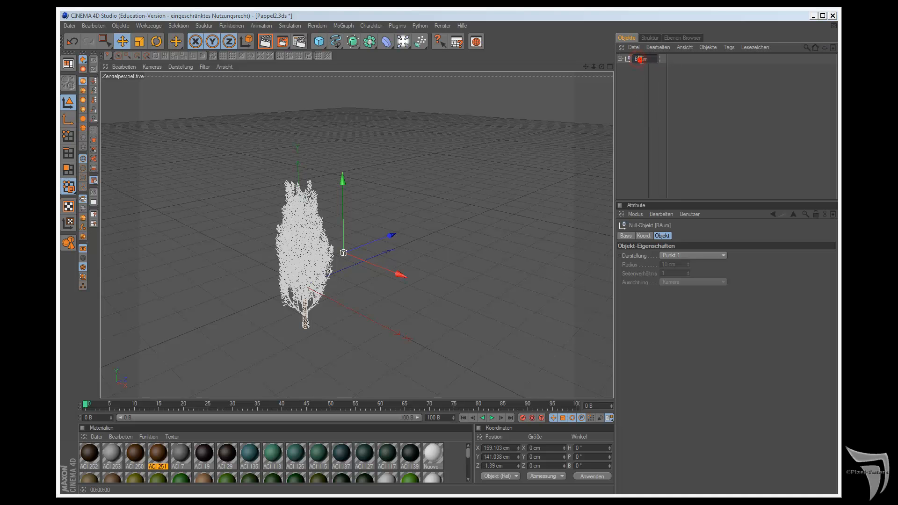
pyautogui.write('a')
pyautogui.click(674, 120)
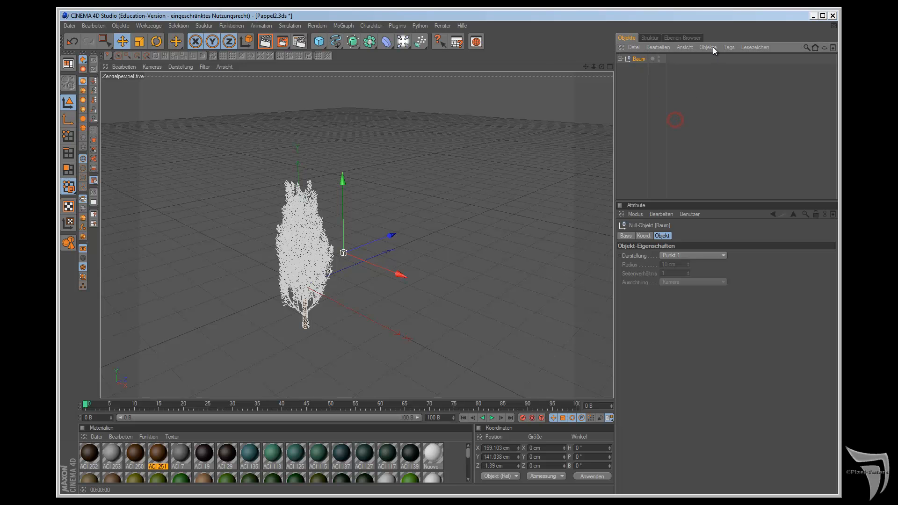
# Step: Check the object information of the Baum group for its memory use, points and polygons
pyautogui.click(714, 48)
pyautogui.click(726, 170)
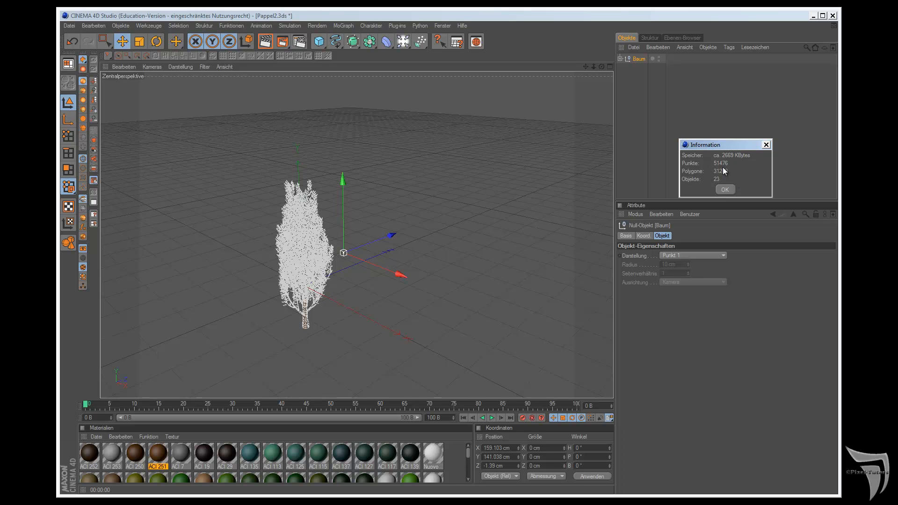
pyautogui.click(732, 191)
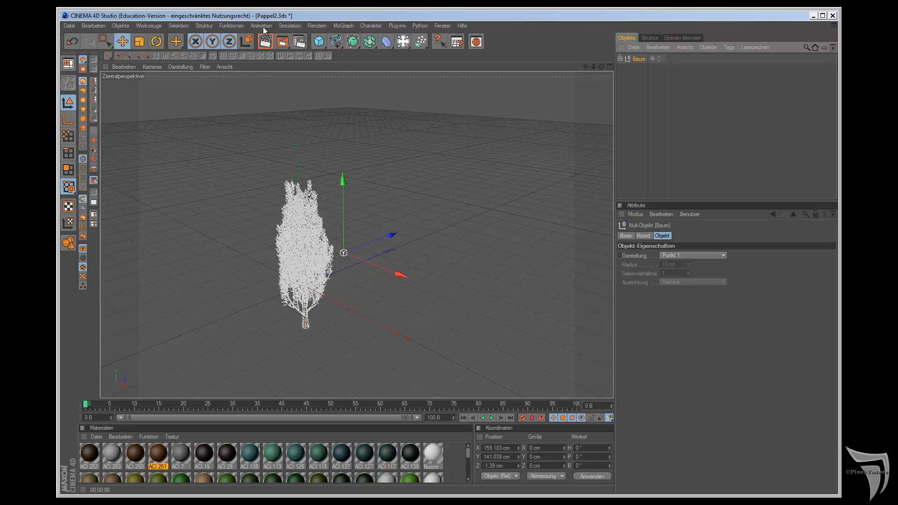
# Step: Start Duplizieren on the Baum group with 100 copies and the clone mode Renderinstanzen
pyautogui.click(231, 26)
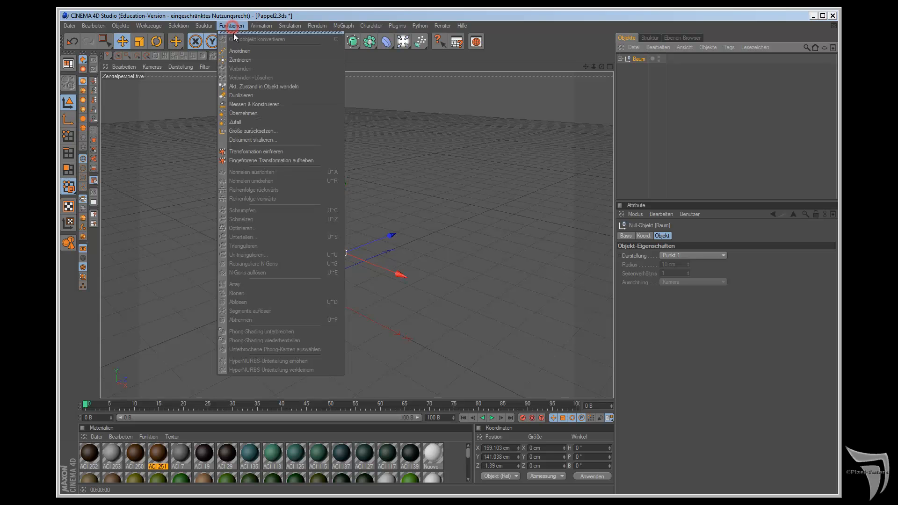
pyautogui.click(245, 96)
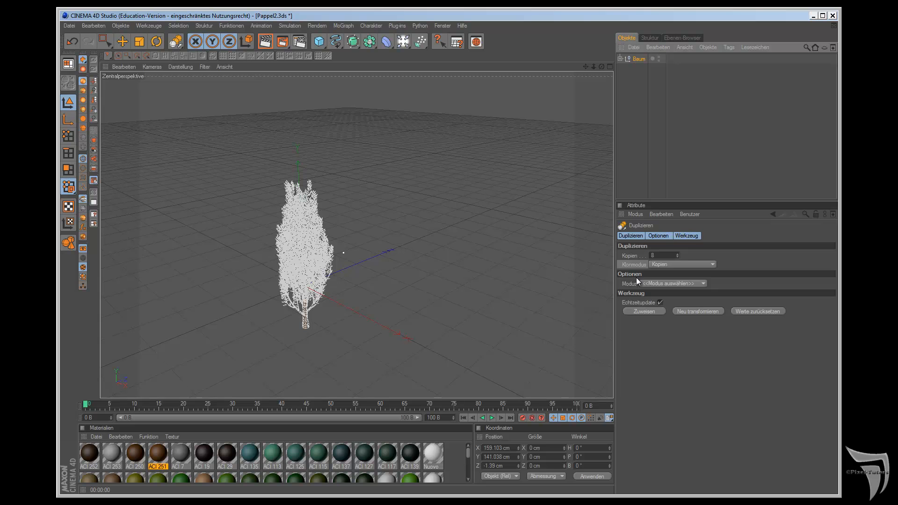
pyautogui.click(658, 256)
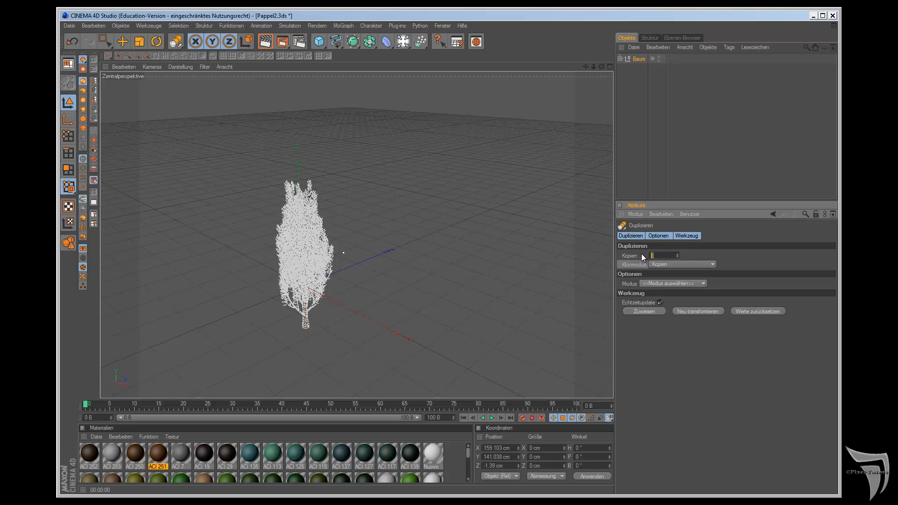
pyautogui.write('100')
pyautogui.click(669, 263)
pyautogui.click(675, 288)
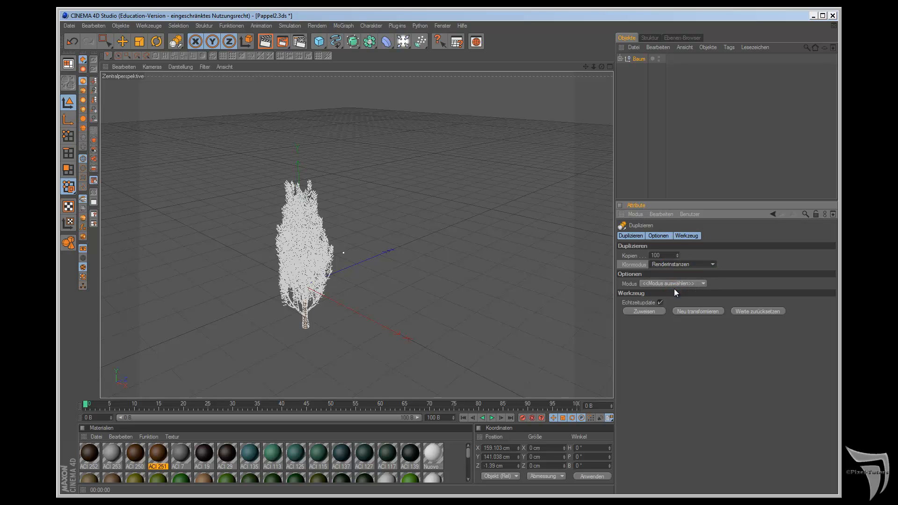
# Step: Generate the tree copies in Linear mode with a per-step offset of 0 cm in X and Y and 200 cm in Z
pyautogui.click(673, 283)
pyautogui.click(675, 305)
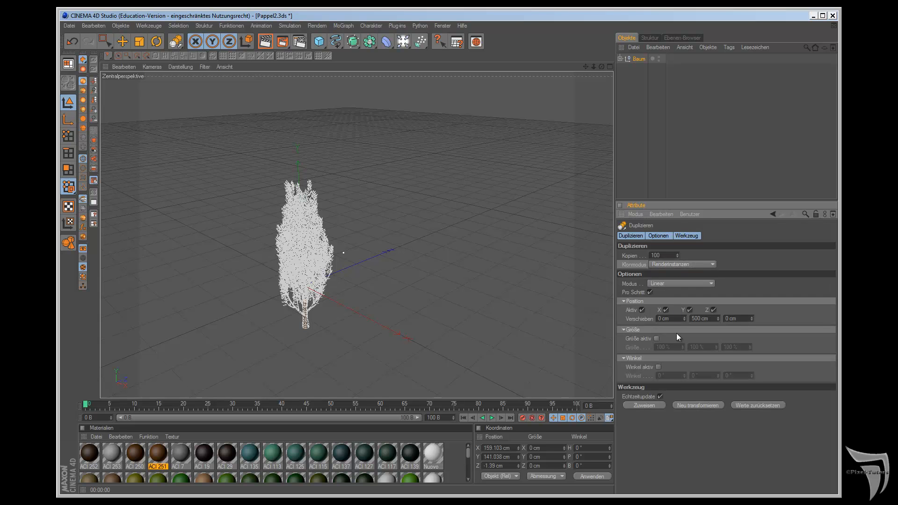
pyautogui.moveTo(701, 320); pyautogui.dragTo(658, 318)
pyautogui.write('0')
pyautogui.moveTo(730, 319); pyautogui.dragTo(726, 318)
pyautogui.write('200')
pyautogui.click(654, 405)
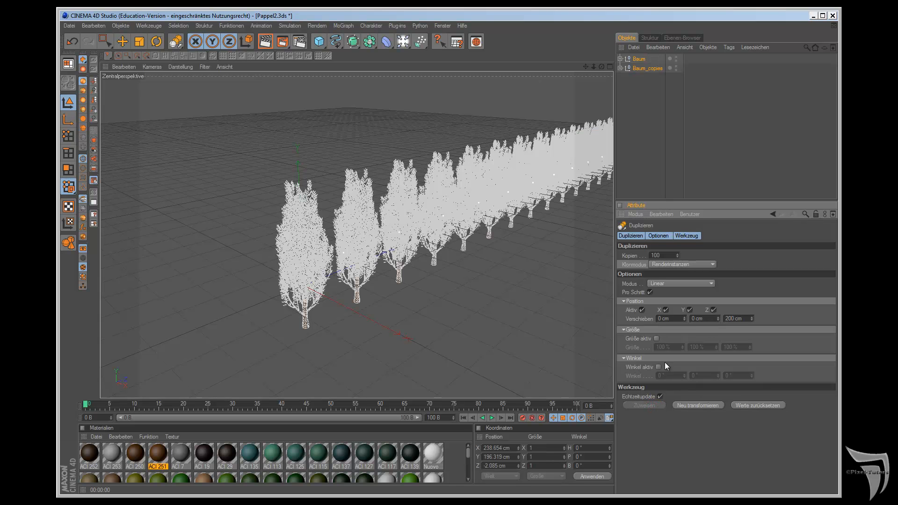
# Step: Inspect the row of trees, delete the Baum_copies group, and select the original Baum group
pyautogui.moveTo(602, 66); pyautogui.dragTo(510, 276)
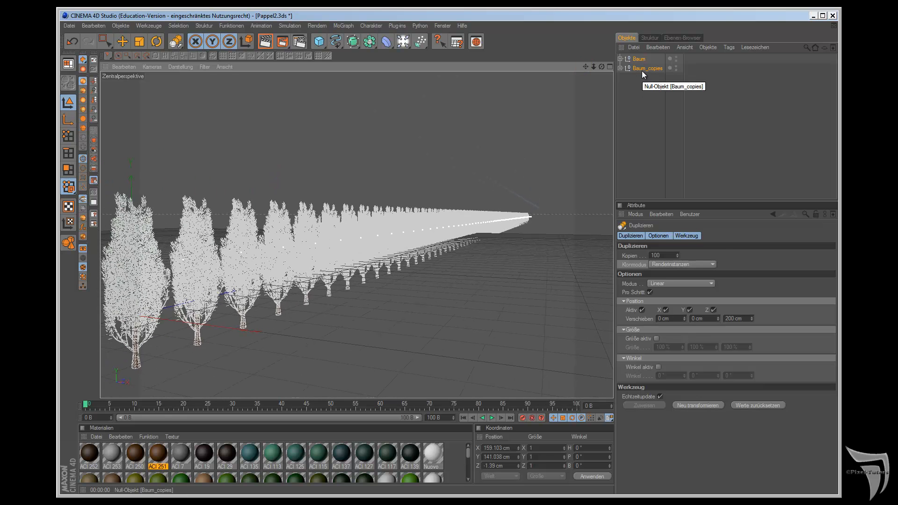
pyautogui.click(642, 71)
pyautogui.press('Delete')
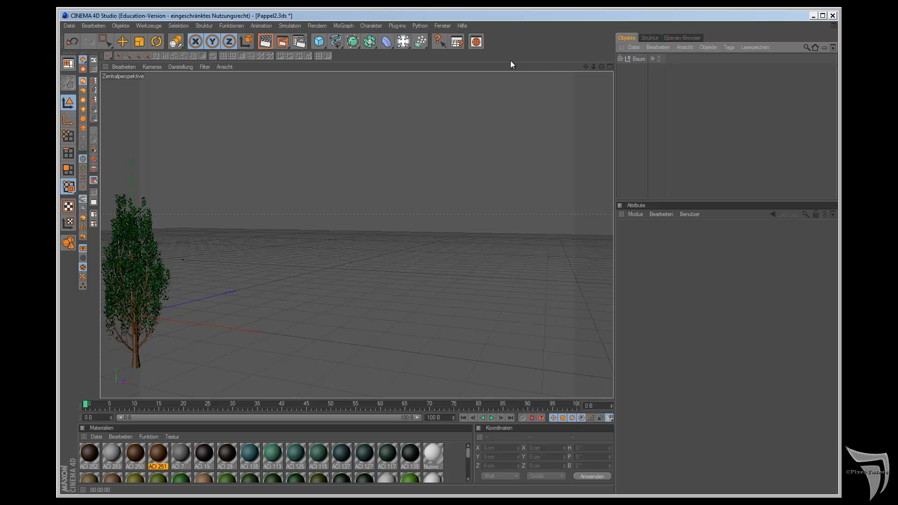
pyautogui.click(635, 59)
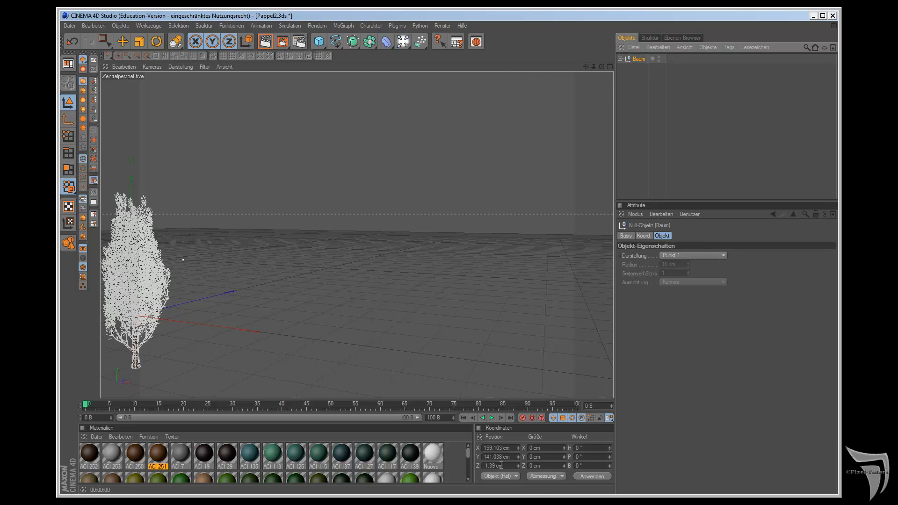
# Step: Set the Baum group's Y position to half its overall height, 209.176 cm, and add a Boden object as the floor
pyautogui.click(532, 476)
pyautogui.click(545, 492)
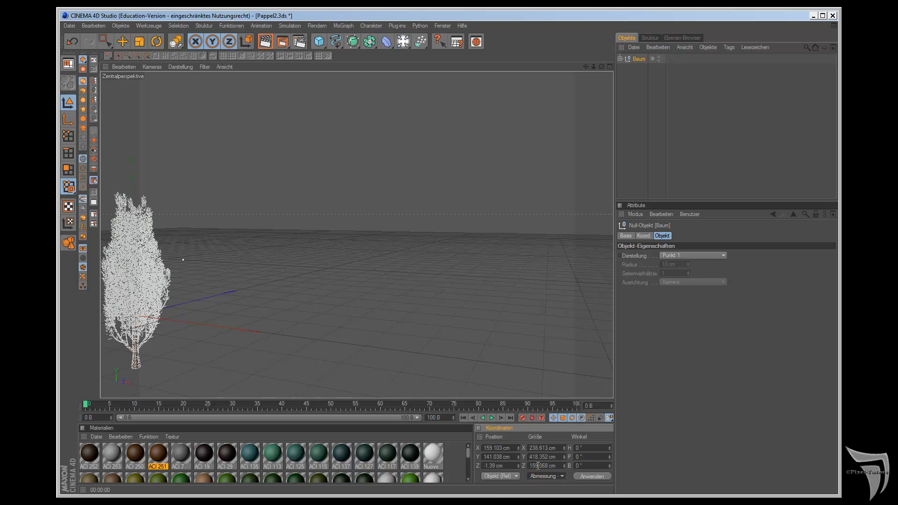
pyautogui.doubleClick(551, 457)
pyautogui.hotkey('ctrl', 'c')
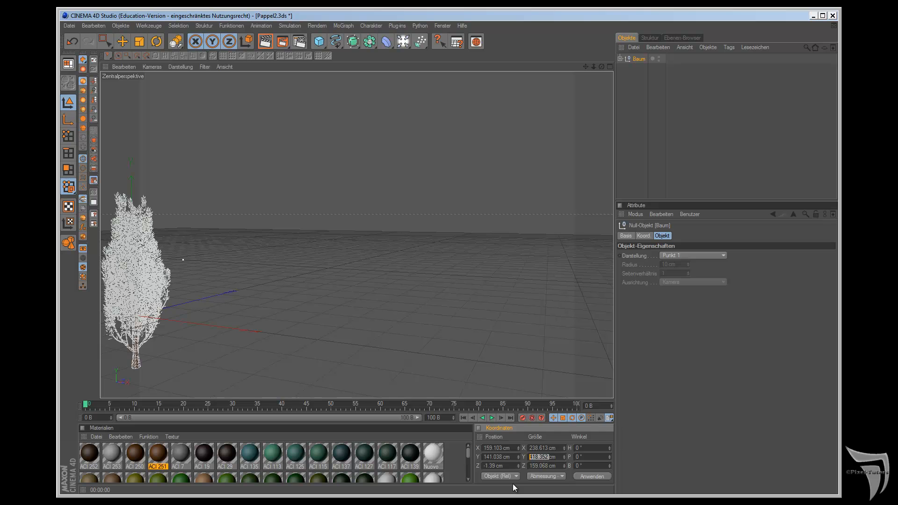
pyautogui.doubleClick(500, 458)
pyautogui.hotkey('ctrl', 'v')
pyautogui.press('Return')
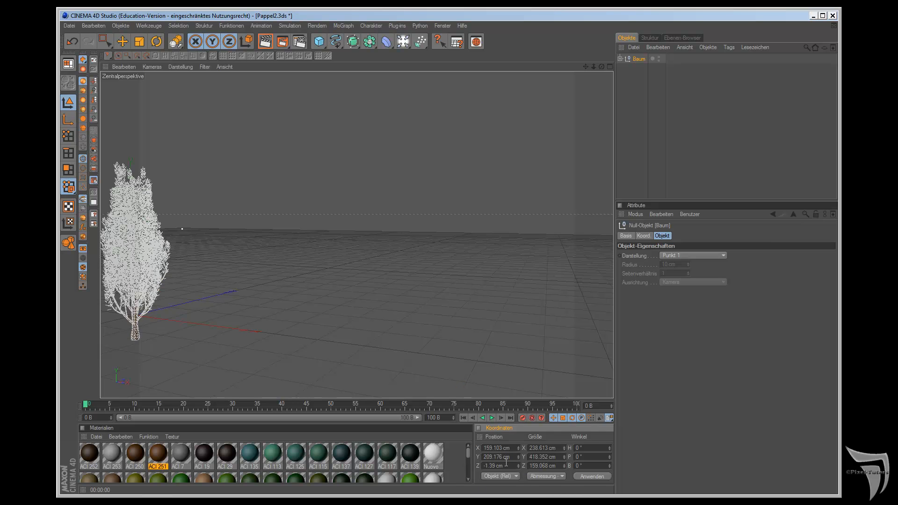
pyautogui.click(403, 42)
pyautogui.click(507, 121)
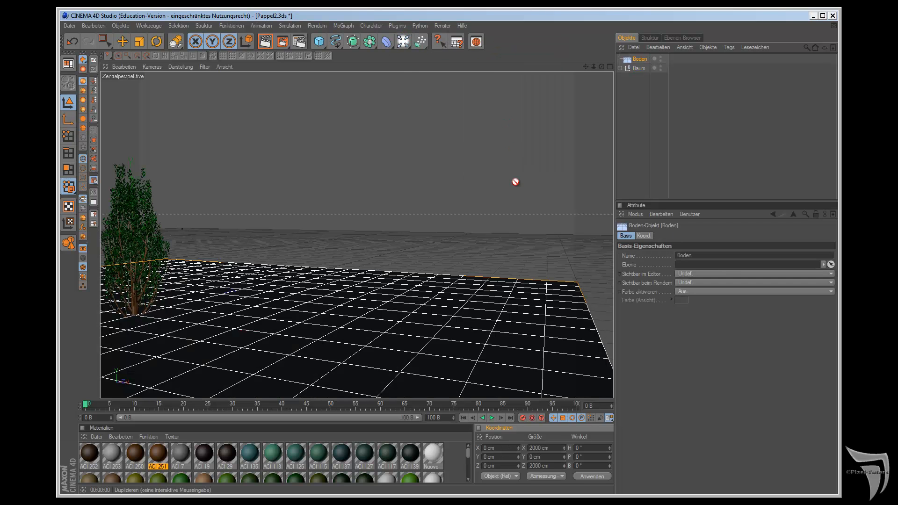
pyautogui.moveTo(177, 43); pyautogui.dragTo(207, 49)
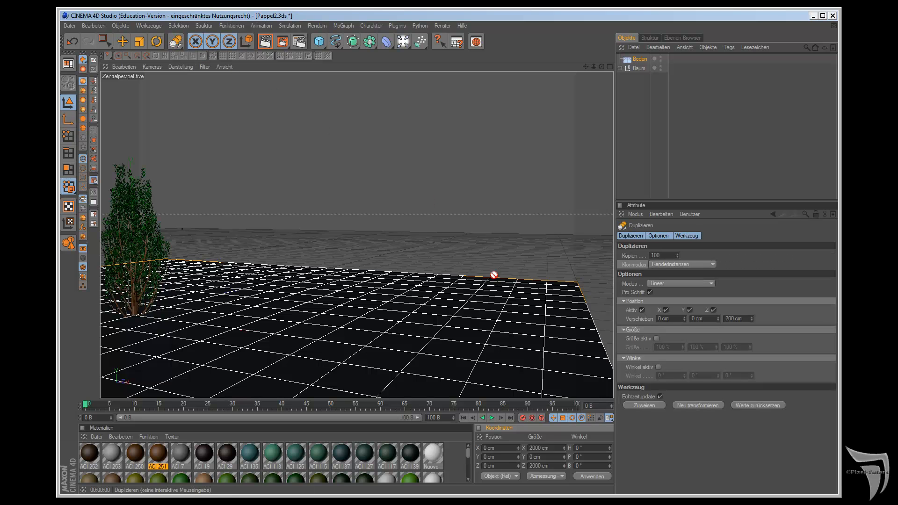
pyautogui.click(634, 405)
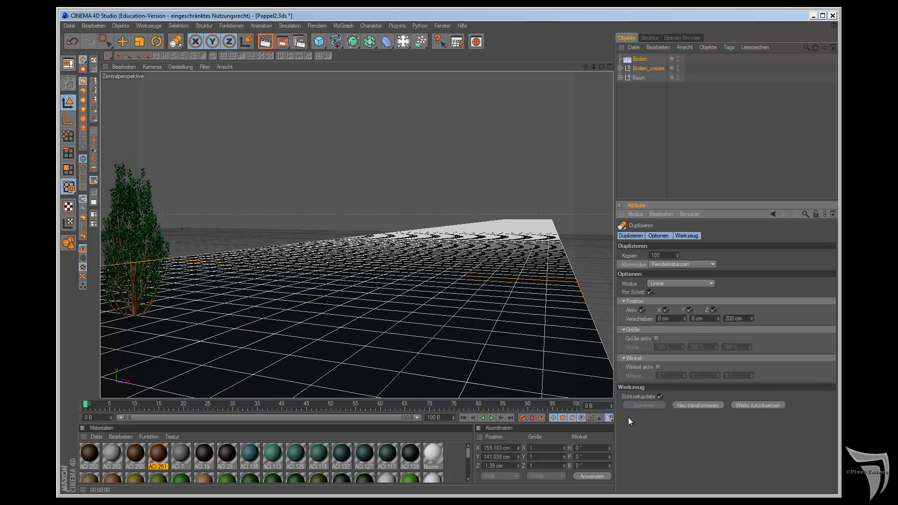
pyautogui.hotkey('ctrl', 'z')
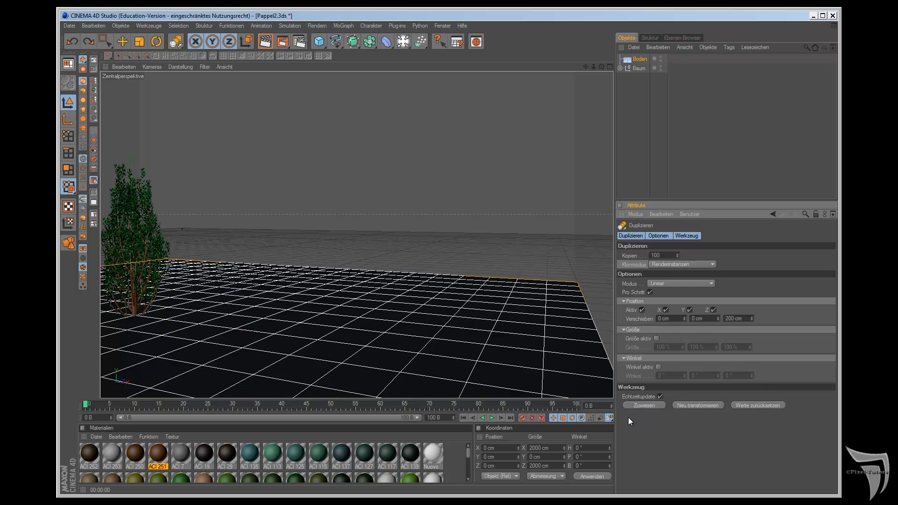
# Step: Duplicate the Baum group as 100 linear Renderinstanzen with a 200 cm Z offset per step, and render the view
pyautogui.click(638, 69)
pyautogui.moveTo(176, 41); pyautogui.dragTo(197, 55)
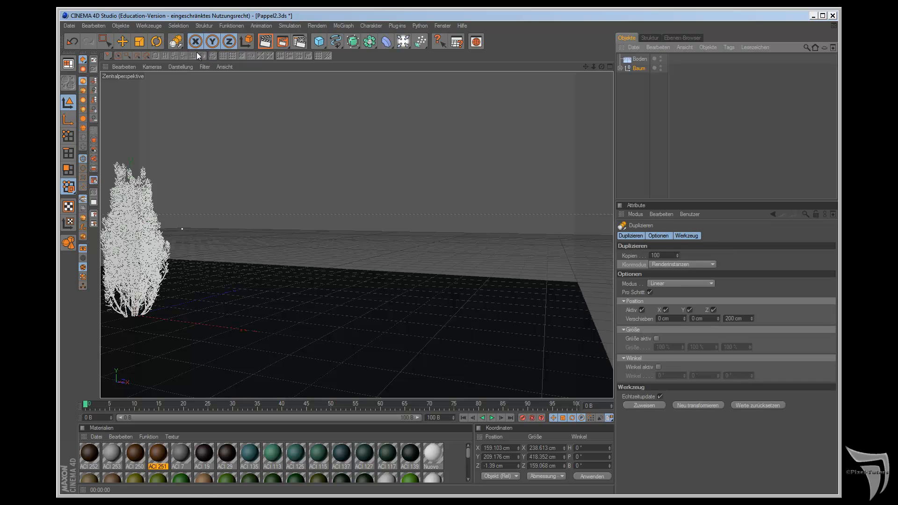
pyautogui.click(634, 408)
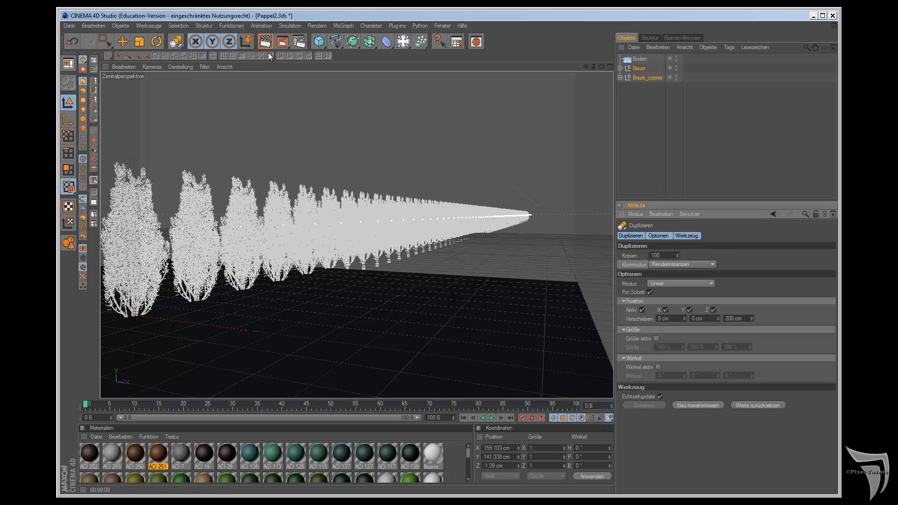
pyautogui.hotkey('ctrl', 'r')
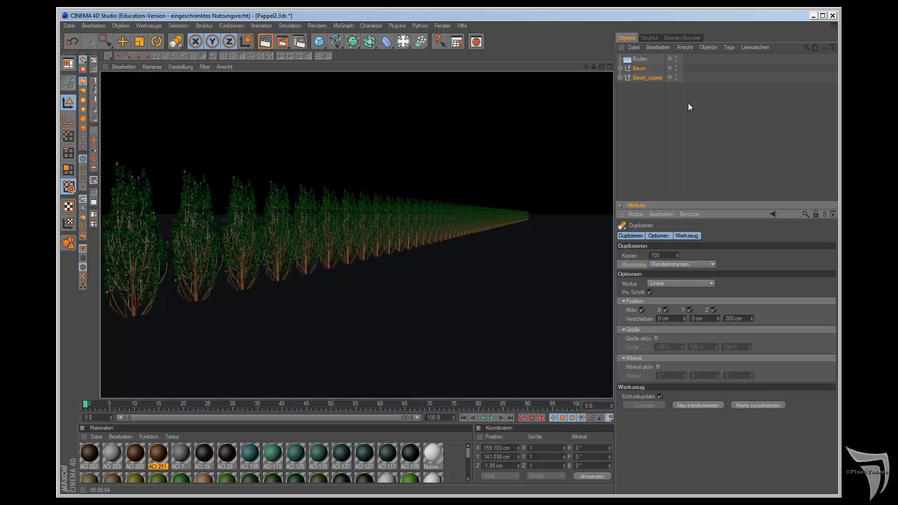
# Step: Check the scene information for the whole scene's memory use, points, polygons and objects
pyautogui.click(708, 48)
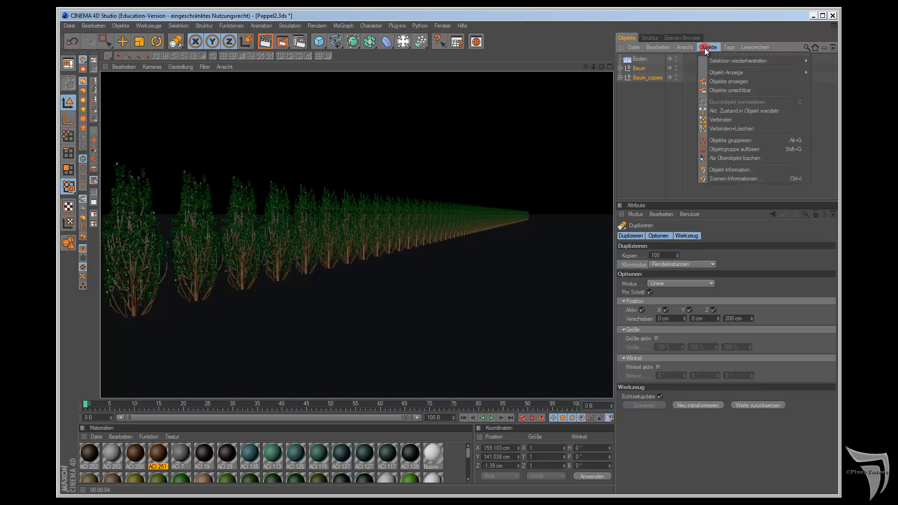
pyautogui.click(722, 180)
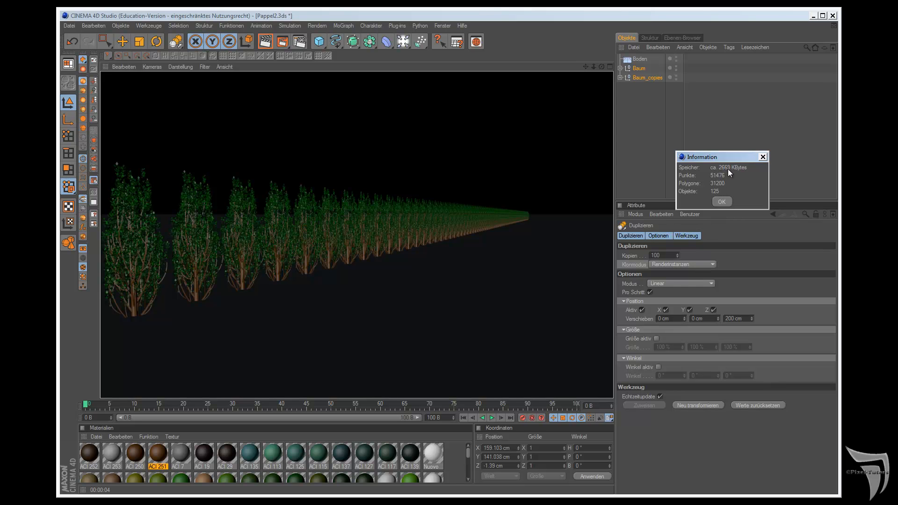
pyautogui.click(723, 205)
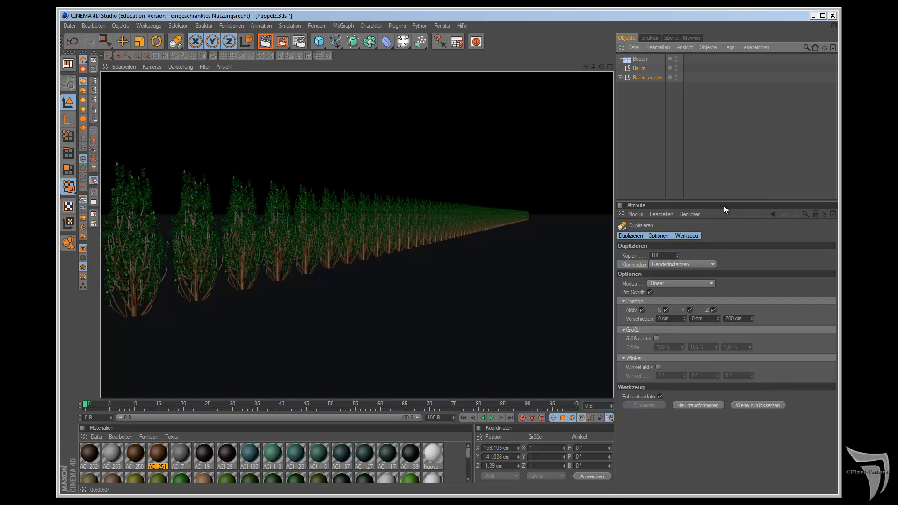
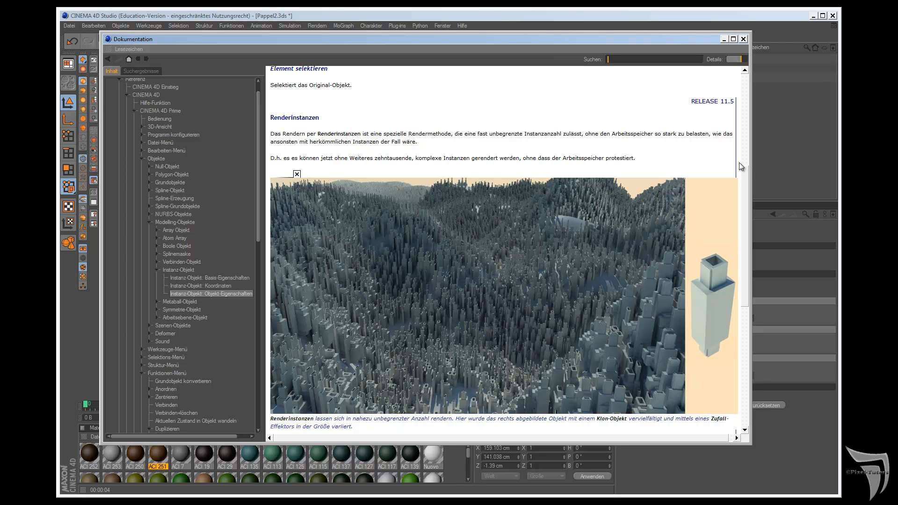
# Step: Close the documentation window and close the Pappel2.3ds scene without saving its changes
pyautogui.click(743, 40)
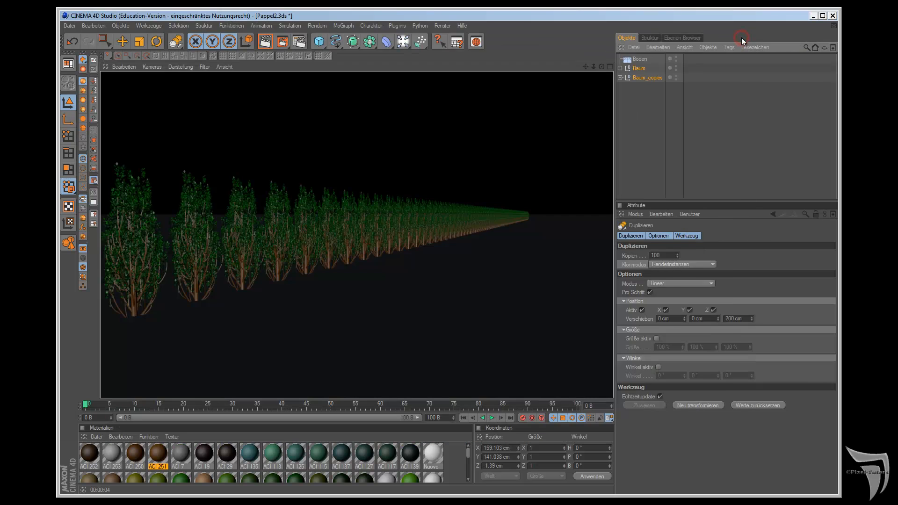
pyautogui.click(633, 60)
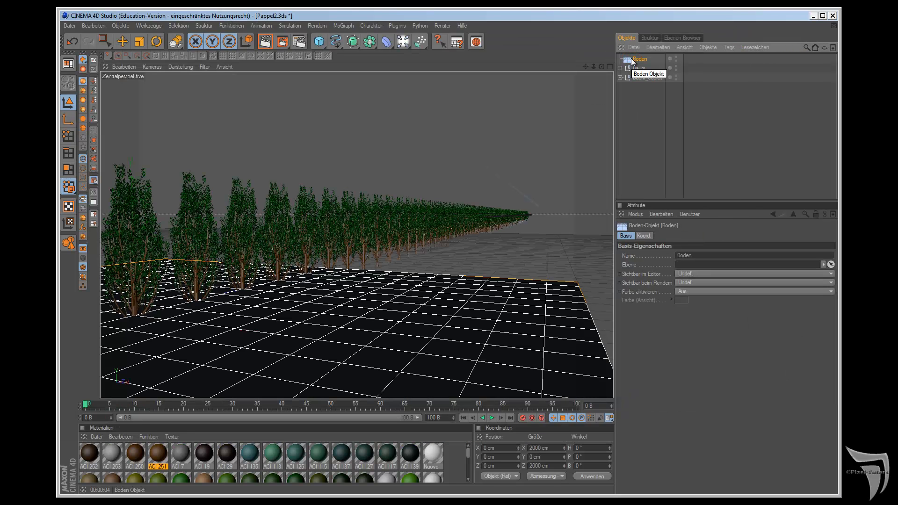
pyautogui.hotkey('ctrl', 'F4')
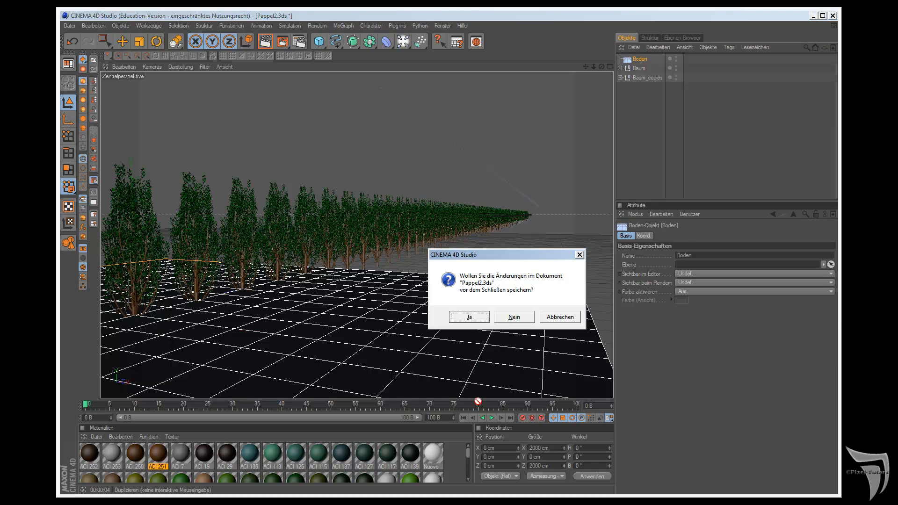
pyautogui.click(521, 318)
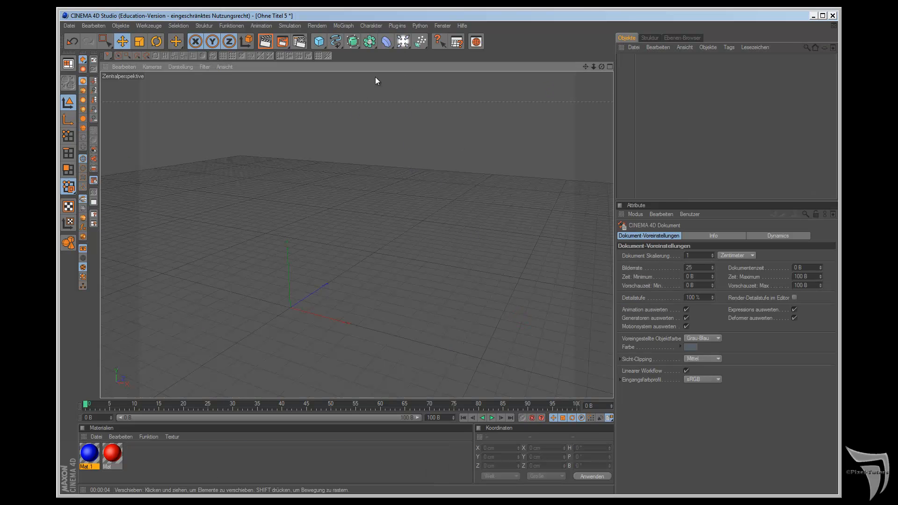
# Step: Switch to the open TreppeAV.c4d scene and select the Stufe group
pyautogui.click(443, 26)
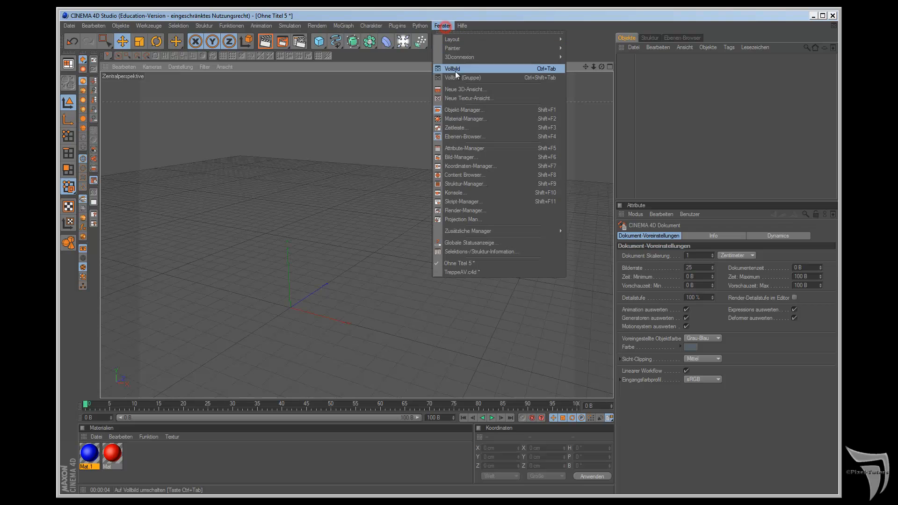
pyautogui.click(494, 274)
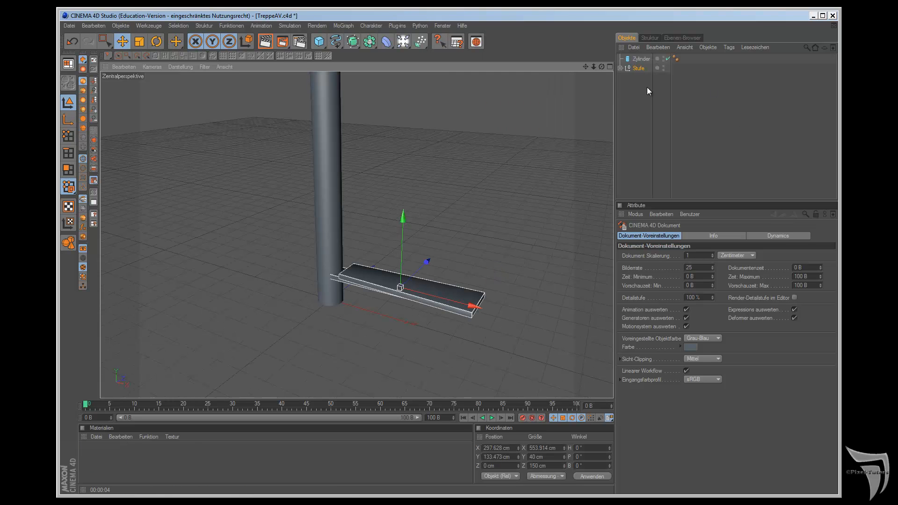
pyautogui.click(637, 68)
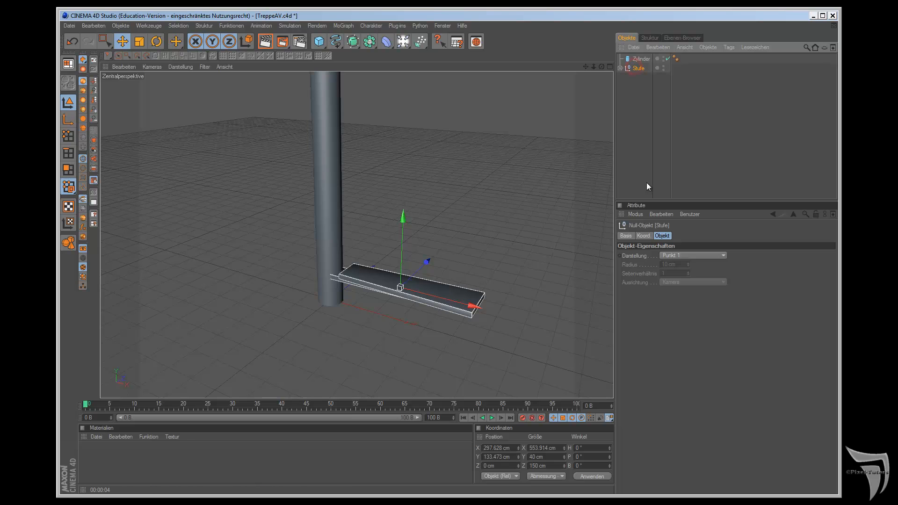
# Step: Duplicate the Stufe group as 8 Instanzen in Kreis mode with a 500 cm radius and a 0° to 360° range
pyautogui.click(261, 25)
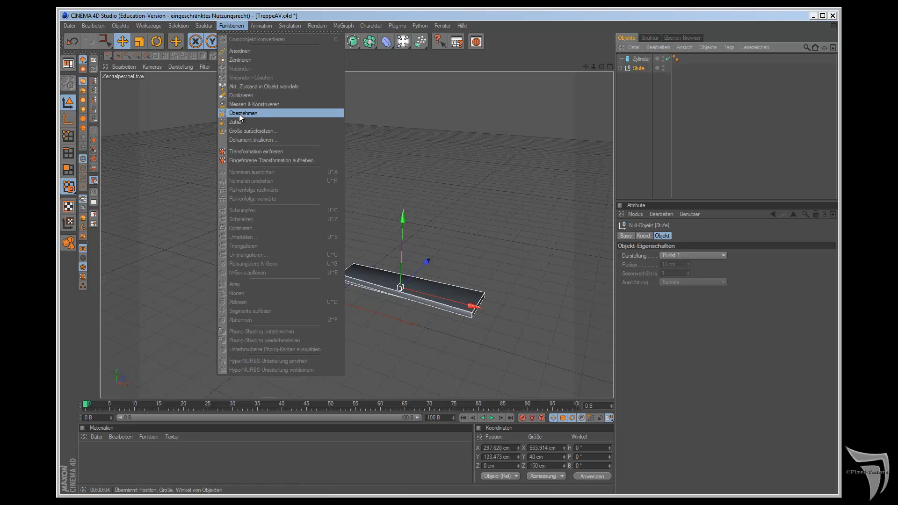
pyautogui.click(242, 96)
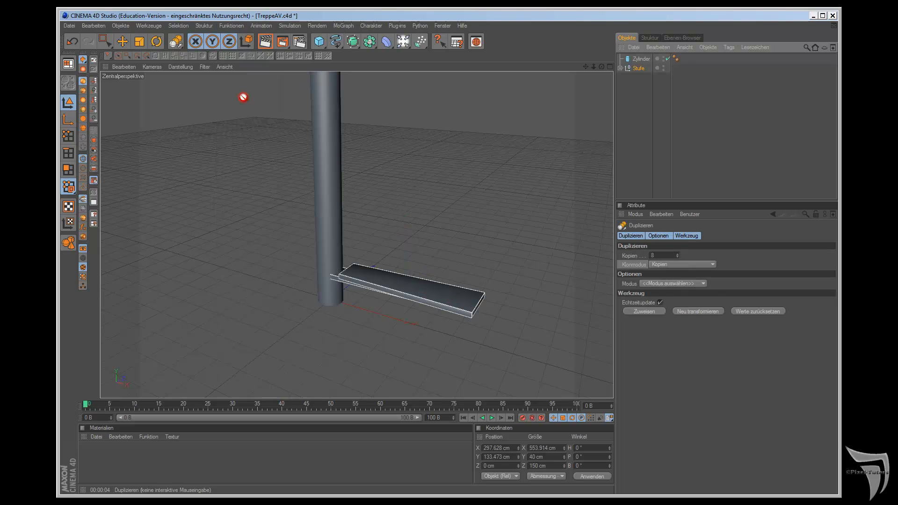
pyautogui.click(694, 265)
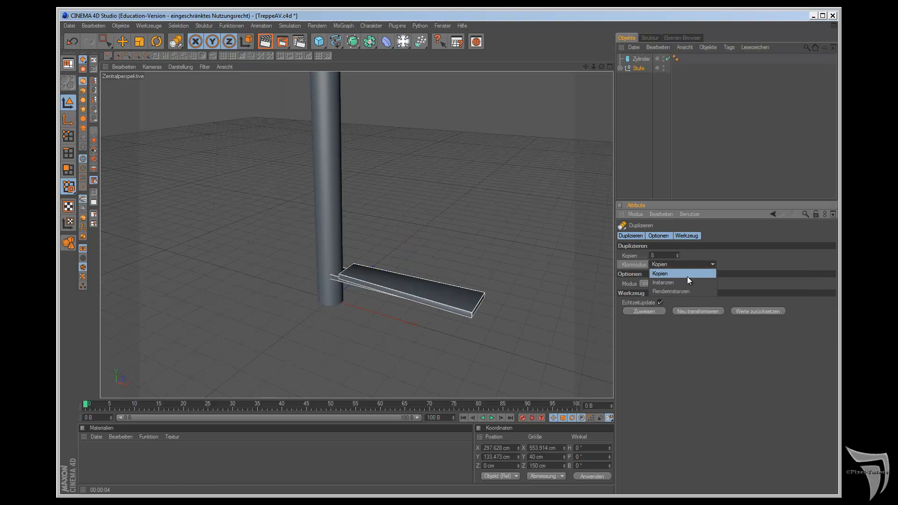
pyautogui.click(686, 284)
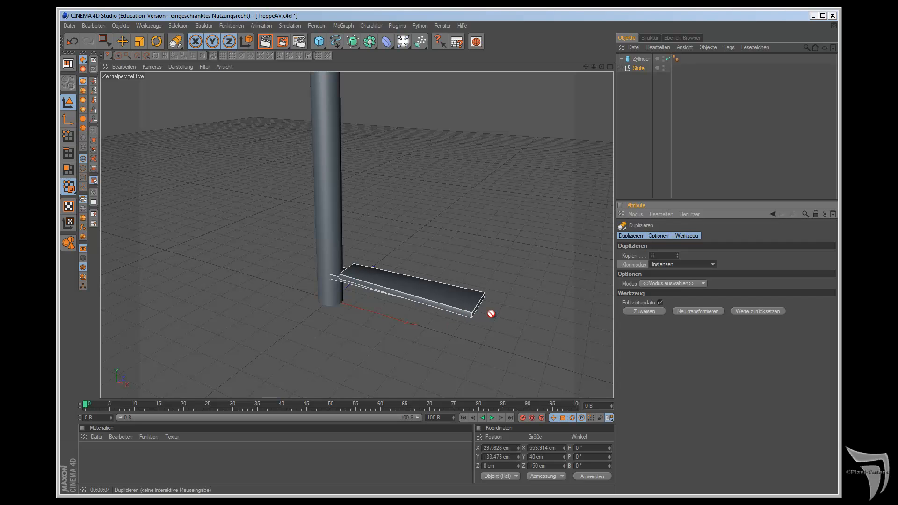
pyautogui.click(669, 283)
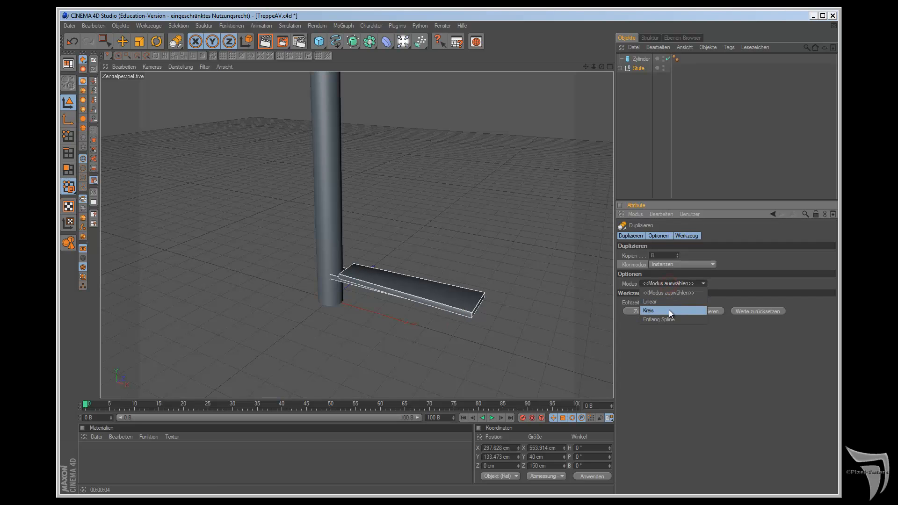
pyautogui.click(669, 311)
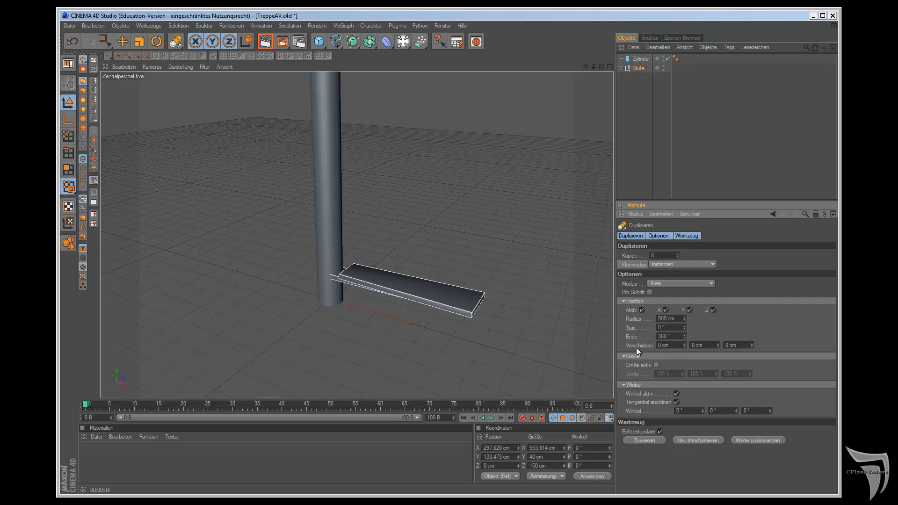
pyautogui.click(644, 441)
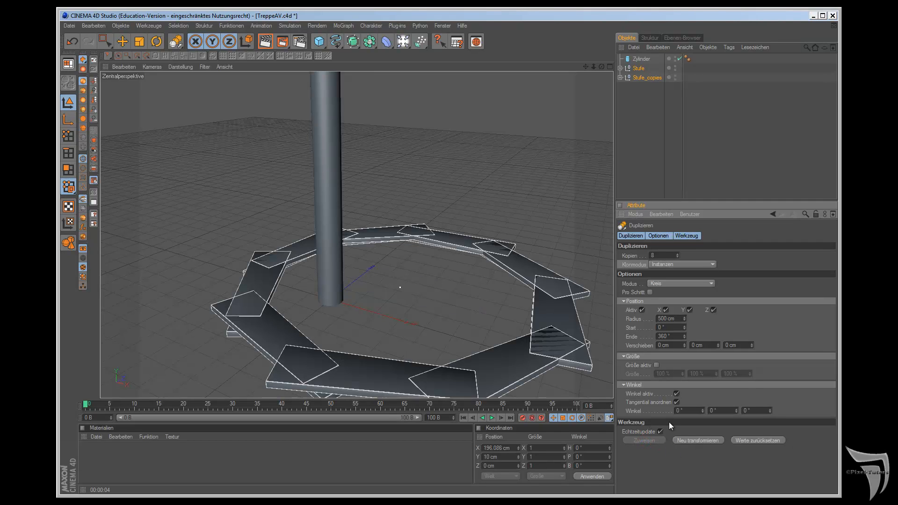
# Step: Set the circular duplication's radius to 0 cm and its number of copies to 18
pyautogui.moveTo(667, 316); pyautogui.dragTo(649, 318)
pyautogui.write('0')
pyautogui.press('Return')
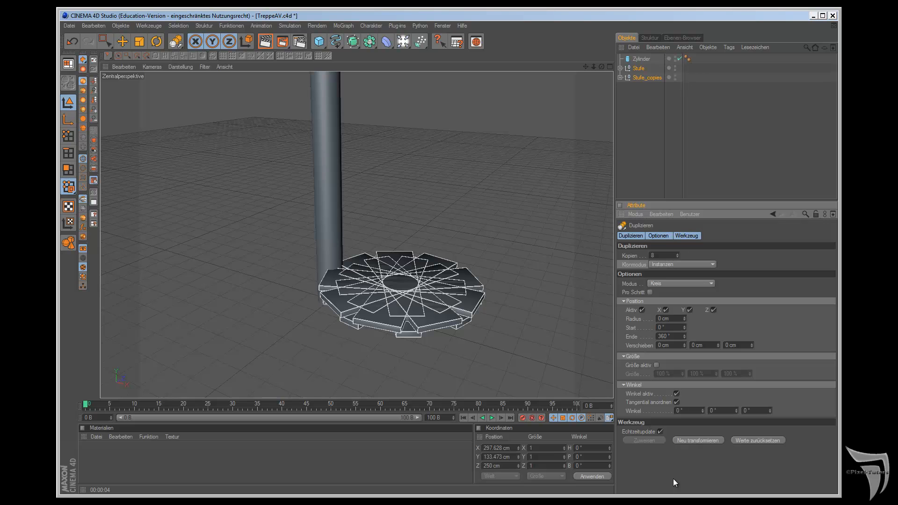
pyautogui.doubleClick(660, 255)
pyautogui.write('18')
pyautogui.press('Return')
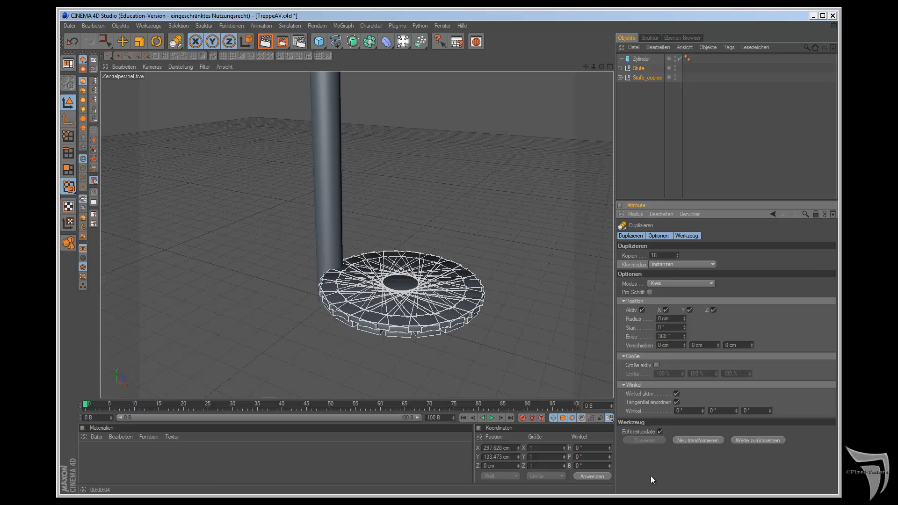
# Step: Delete the Stufe_copies group and select the original Stufe group for moving
pyautogui.click(639, 78)
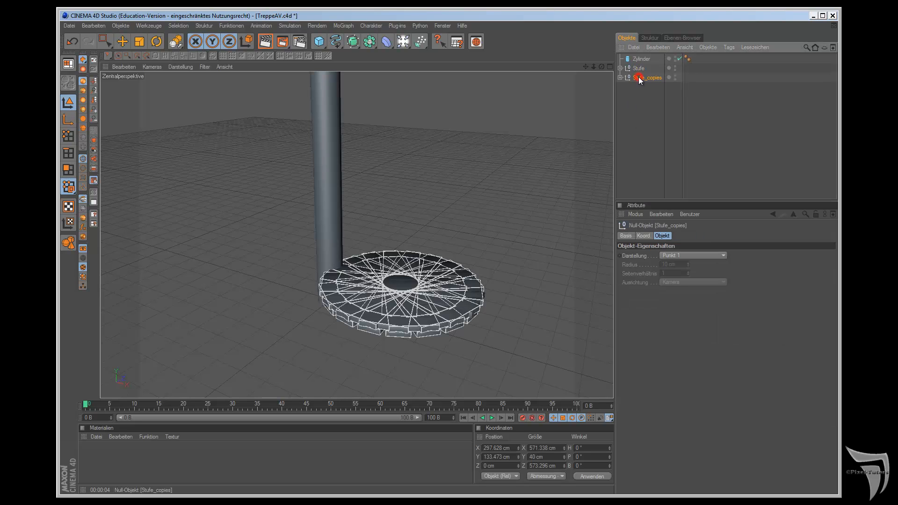
pyautogui.press('Delete')
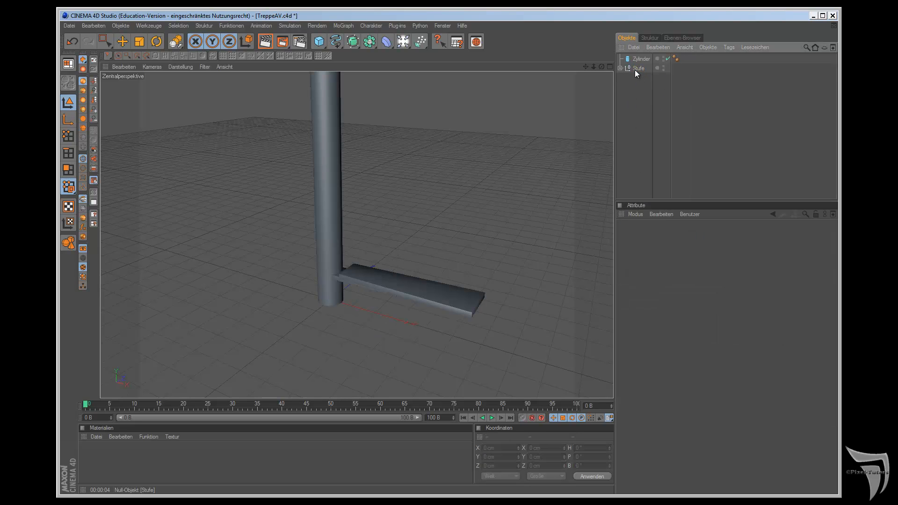
pyautogui.click(635, 69)
pyautogui.click(84, 60)
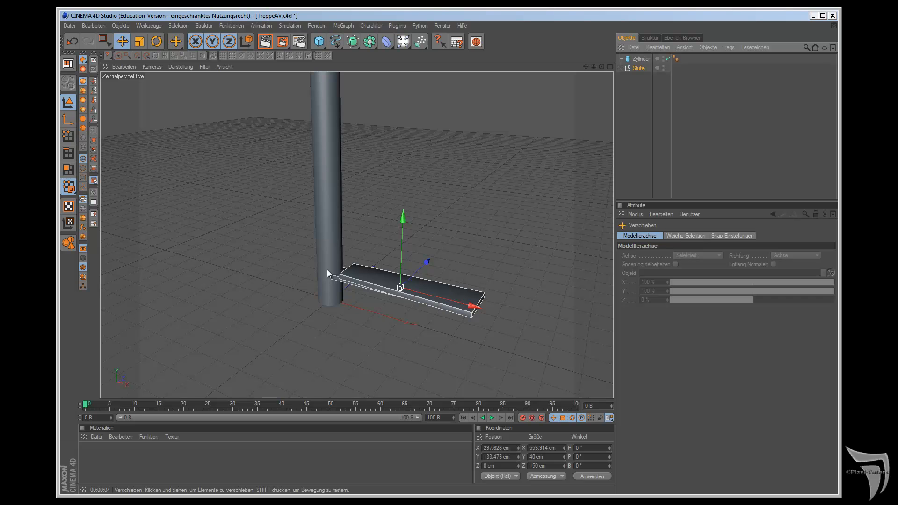
# Step: Create a new scene and add a Würfel primitive to it
pyautogui.click(69, 26)
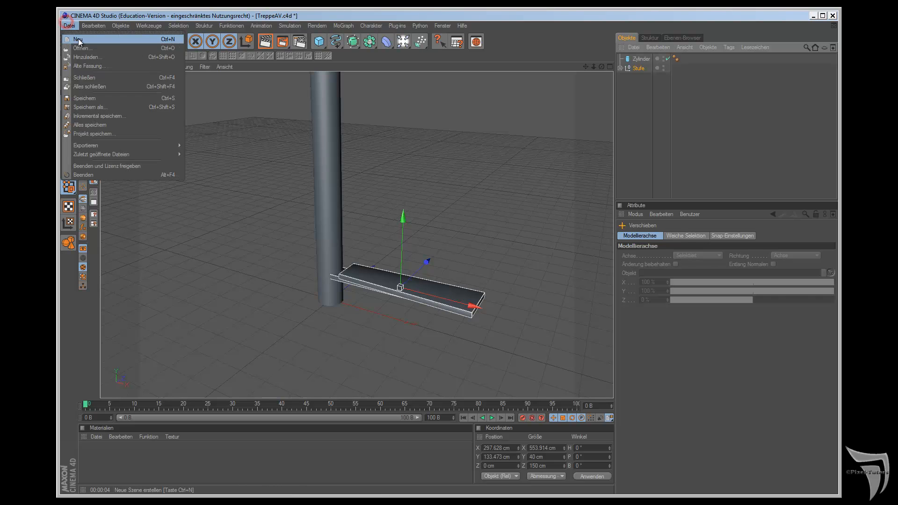
pyautogui.click(81, 35)
pyautogui.moveTo(319, 41); pyautogui.dragTo(338, 50)
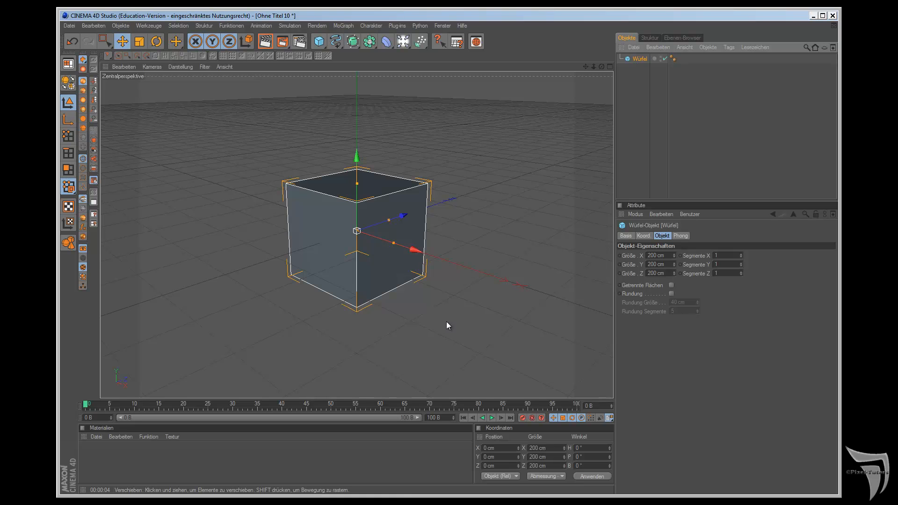
# Step: Try to move only the parametric cube's axis along X in axis mode, and undo the move
pyautogui.click(72, 122)
pyautogui.moveTo(420, 244); pyautogui.dragTo(507, 278)
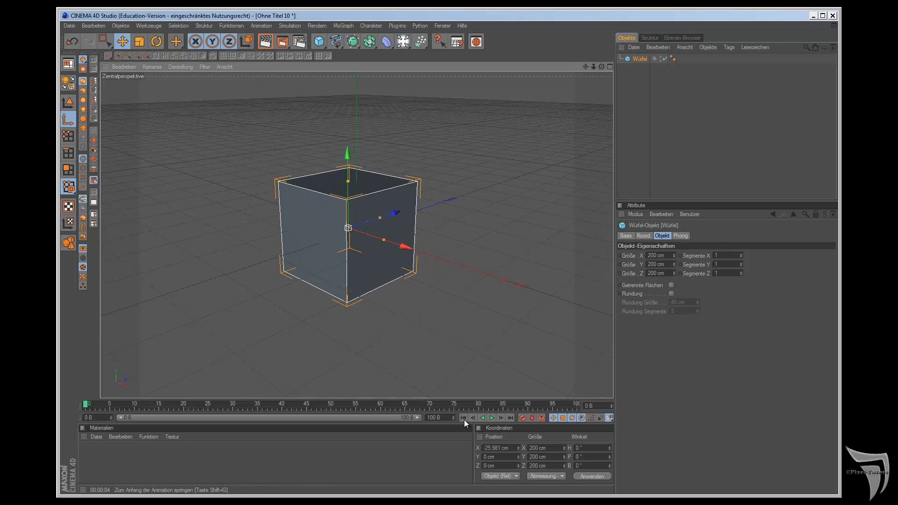
pyautogui.hotkey('ctrl', 'z')
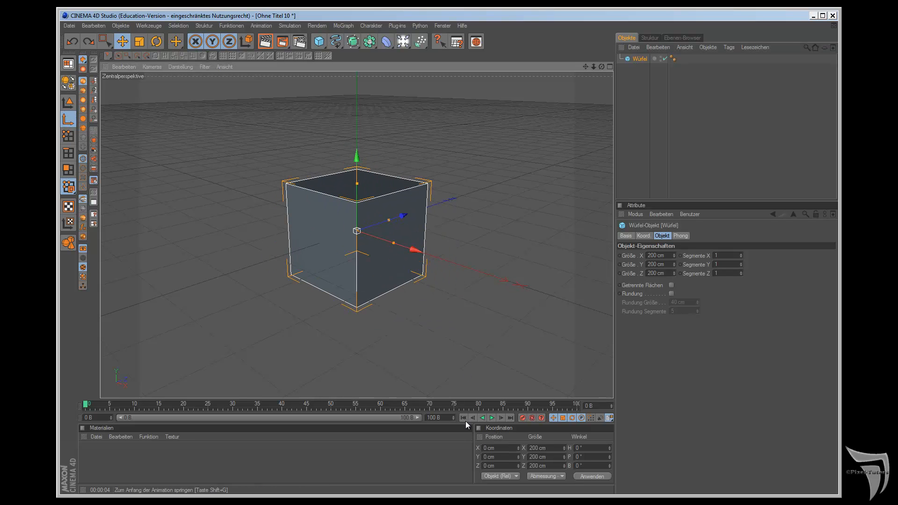
# Step: Convert the cube to a polygon object, move its axis along X to about -489 cm, and return to model mode
pyautogui.click(68, 82)
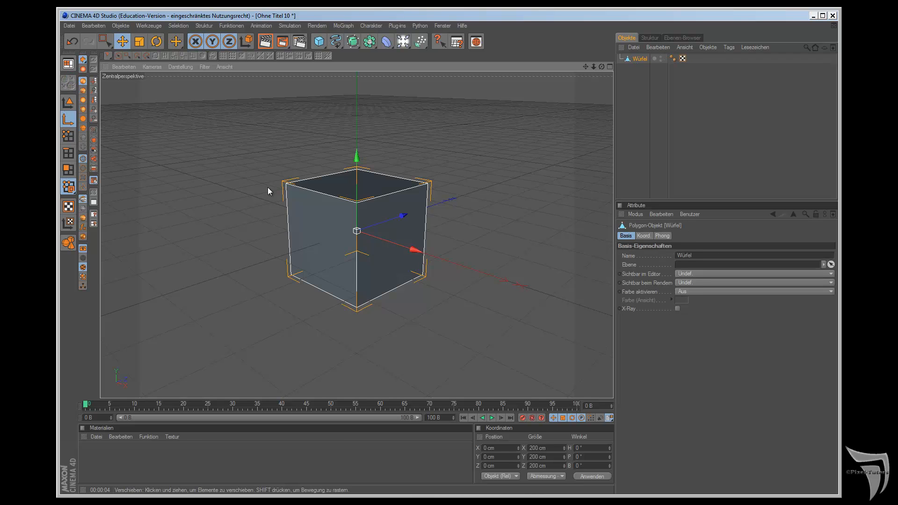
pyautogui.moveTo(415, 249); pyautogui.dragTo(508, 282)
pyautogui.click(68, 102)
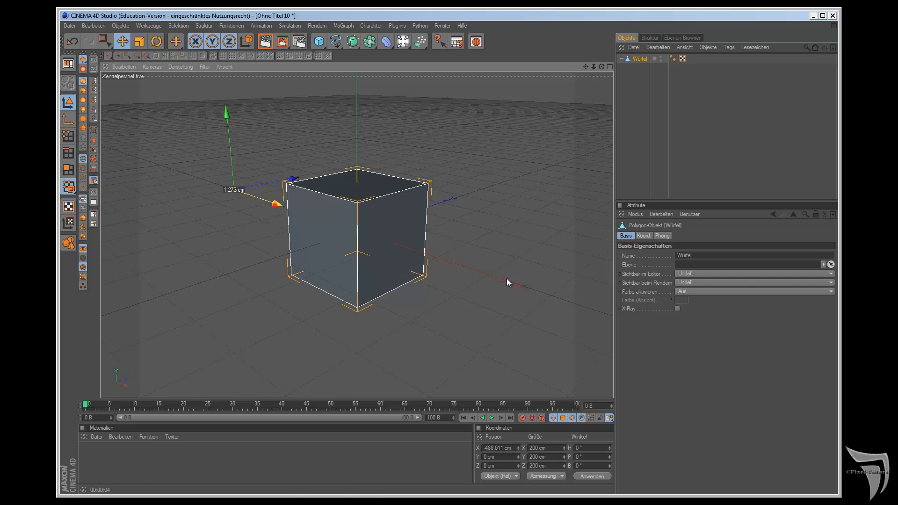
# Step: Try rotating the cube around its offset axis by about 10° heading, and undo the rotation and the preceding move
pyautogui.click(157, 41)
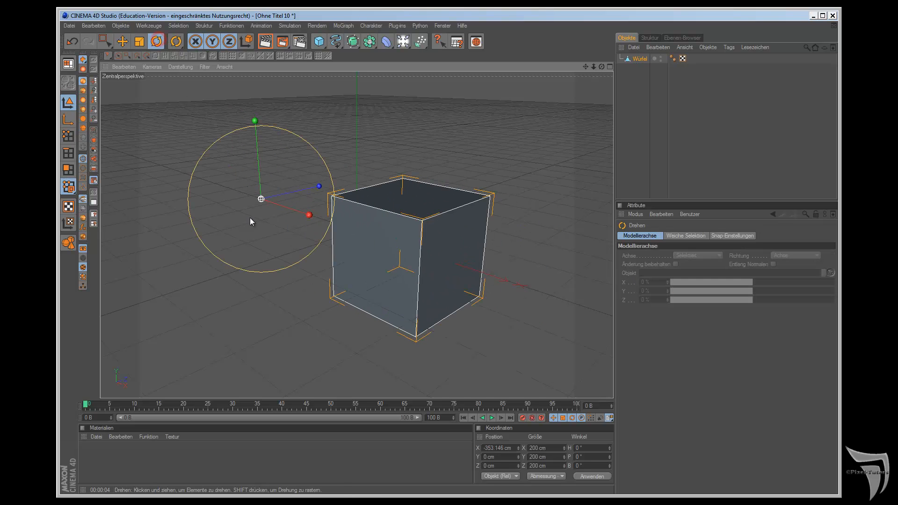
pyautogui.moveTo(254, 121); pyautogui.dragTo(496, 277)
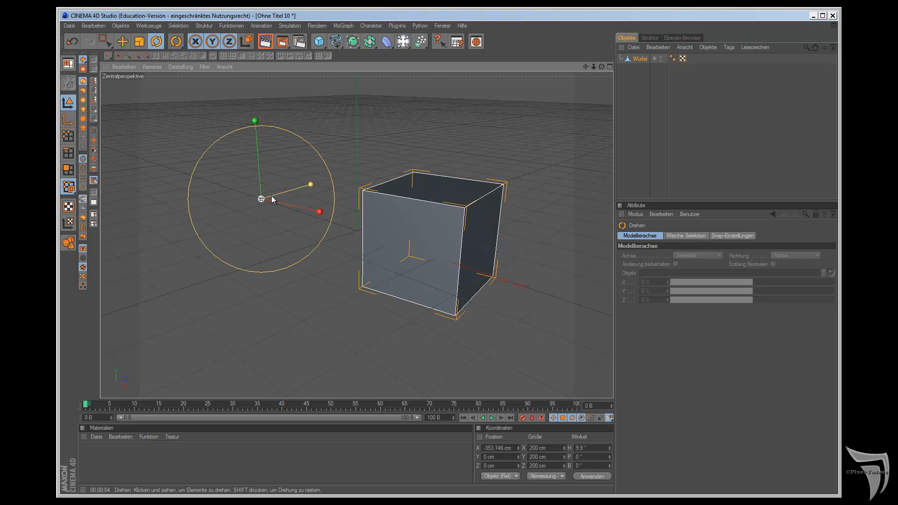
pyautogui.hotkey('ctrl', 'z')
pyautogui.hotkey('ctrl', 'z')
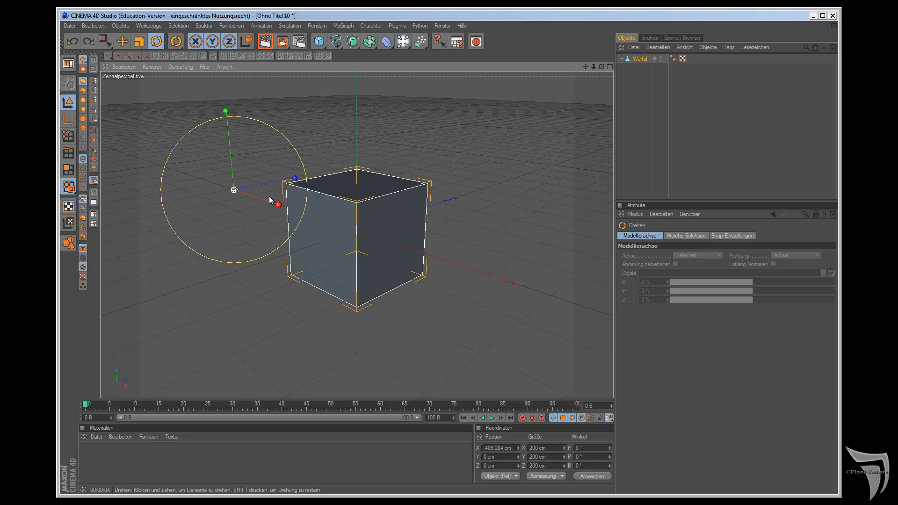
# Step: Delete the polygon cube and add a new parametric Würfel in its place
pyautogui.click(638, 57)
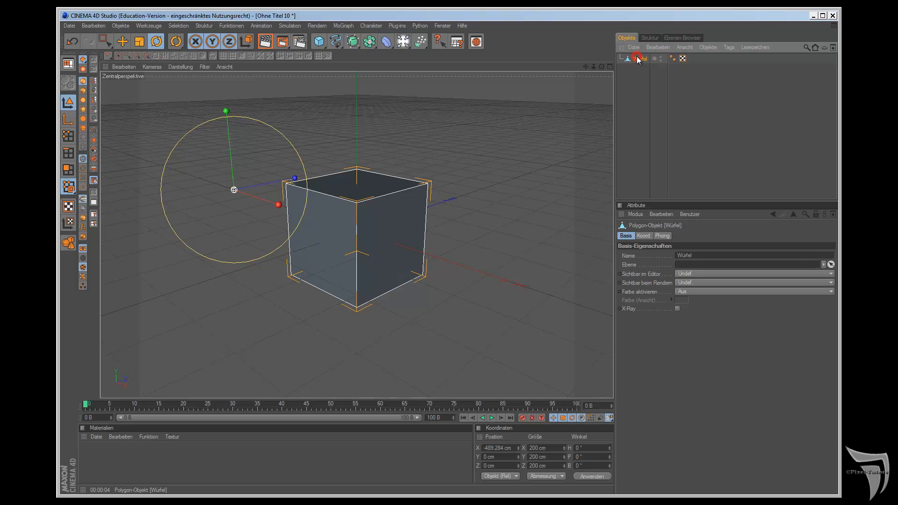
pyautogui.press('Delete')
pyautogui.moveTo(318, 41); pyautogui.dragTo(338, 50)
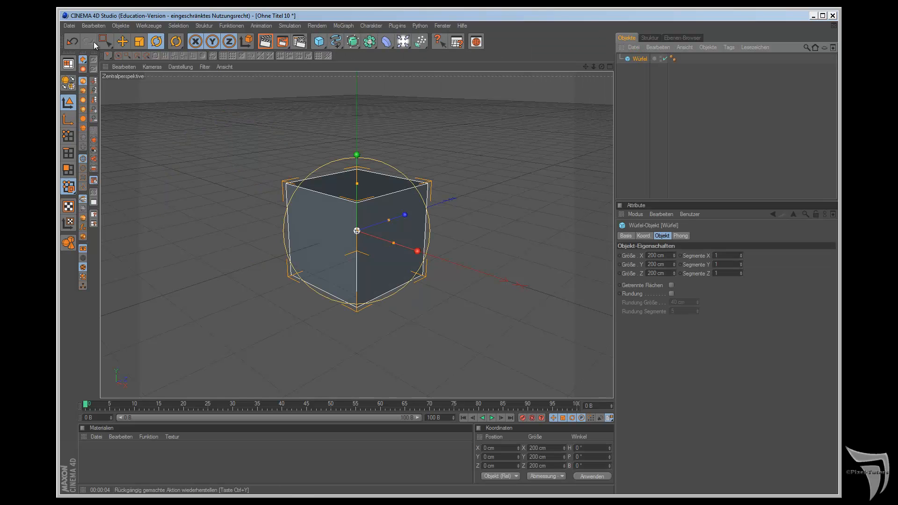
# Step: Add a Kugel primitive and move it along the X axis until it sits beside the cube
pyautogui.click(124, 43)
pyautogui.moveTo(318, 41); pyautogui.dragTo(430, 51)
pyautogui.moveTo(406, 255); pyautogui.dragTo(491, 275)
# Step: Group the Kugel and Würfel under a null object and move only the null's axis along X to about -364 cm
pyautogui.moveTo(637, 77); pyautogui.dragTo(638, 57)
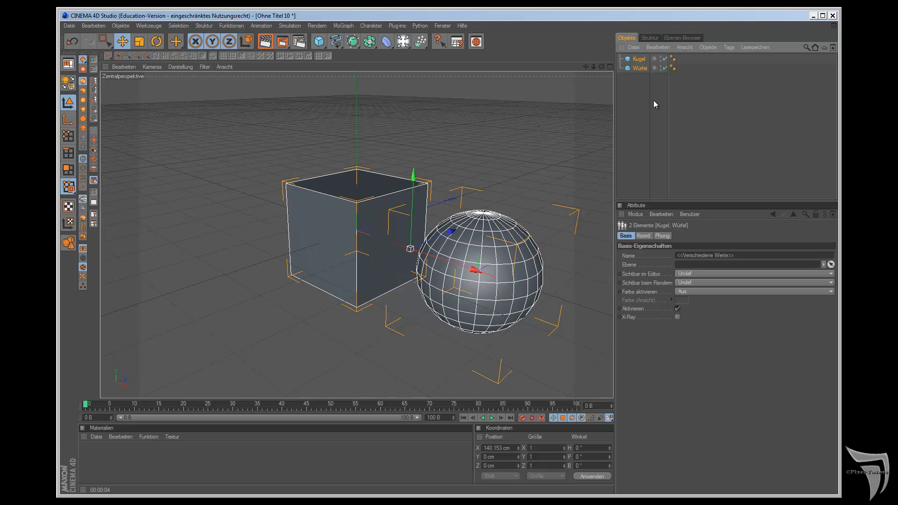
pyautogui.hotkey('alt', 'g')
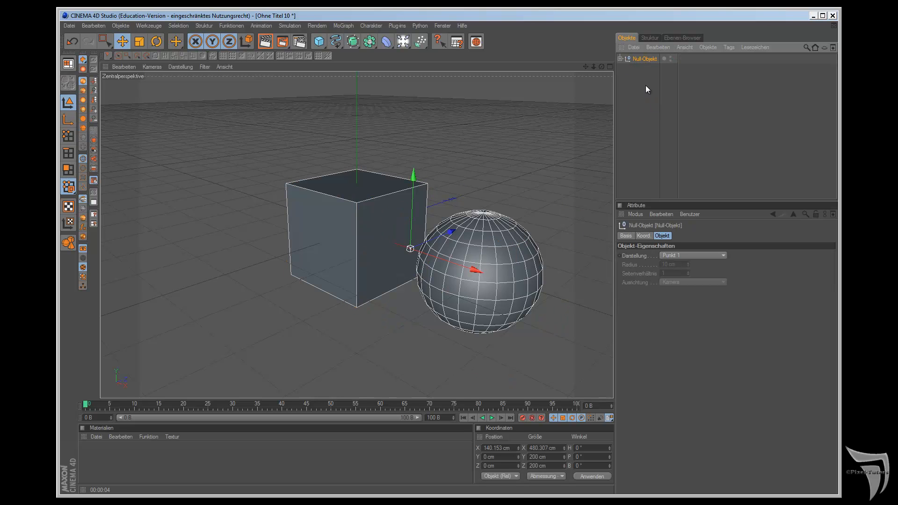
pyautogui.click(68, 119)
pyautogui.moveTo(482, 269); pyautogui.dragTo(338, 116)
# Step: Rotate the null object's axis to a heading of about 40.7° and return to model mode
pyautogui.press('r')
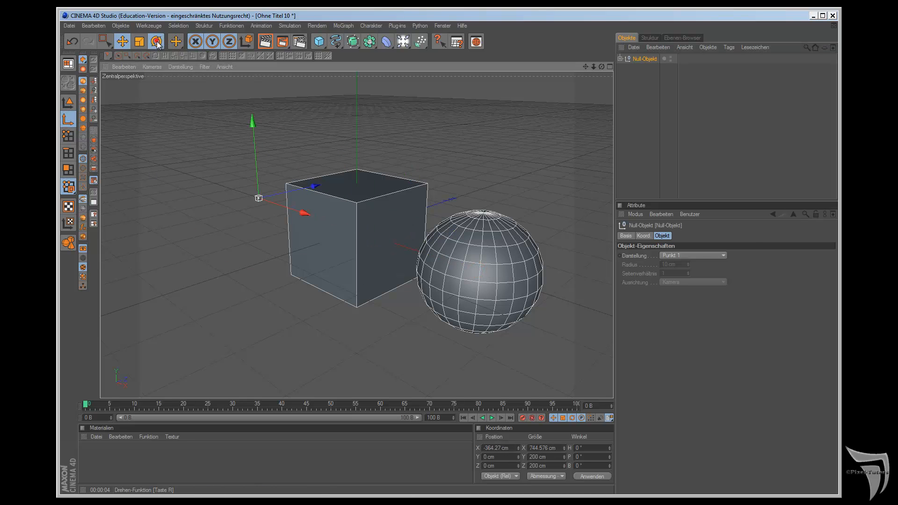
pyautogui.moveTo(255, 120); pyautogui.dragTo(196, 117)
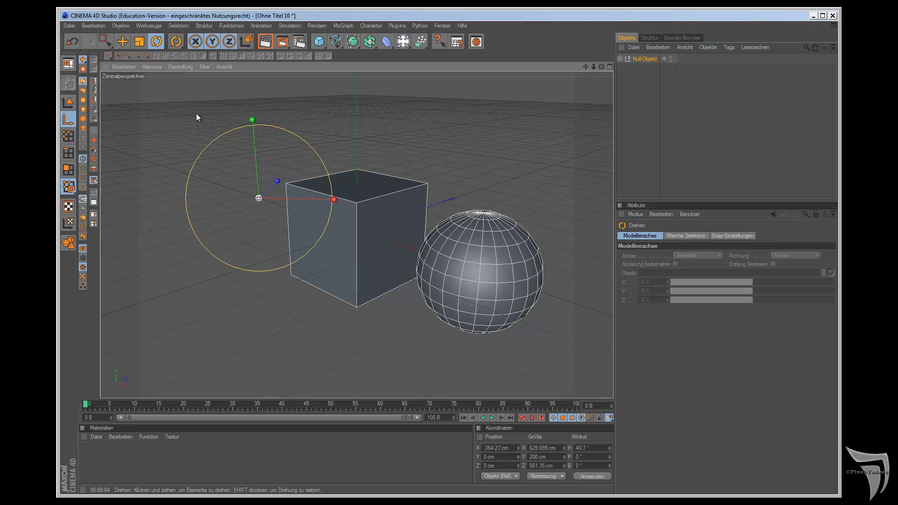
pyautogui.click(68, 102)
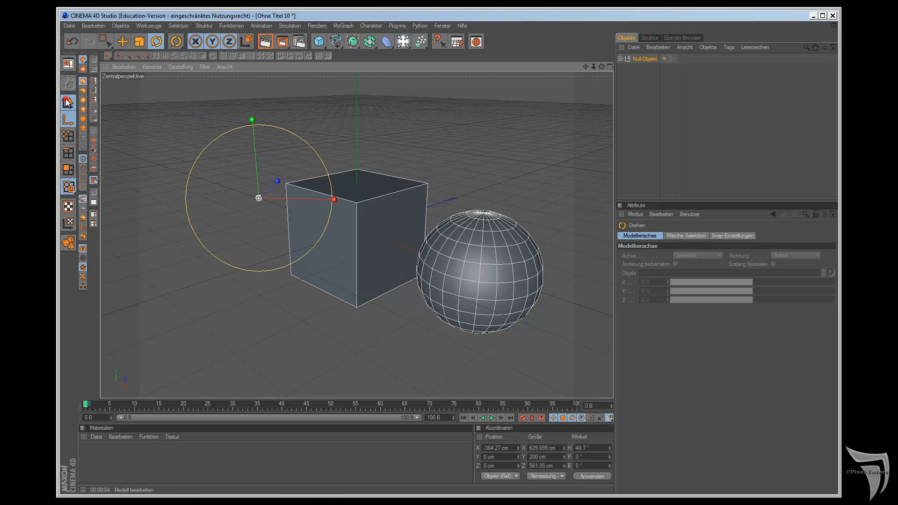
# Step: Rotate the null group to a heading of about 99.9° and delete the whole group
pyautogui.moveTo(258, 113); pyautogui.dragTo(506, 276)
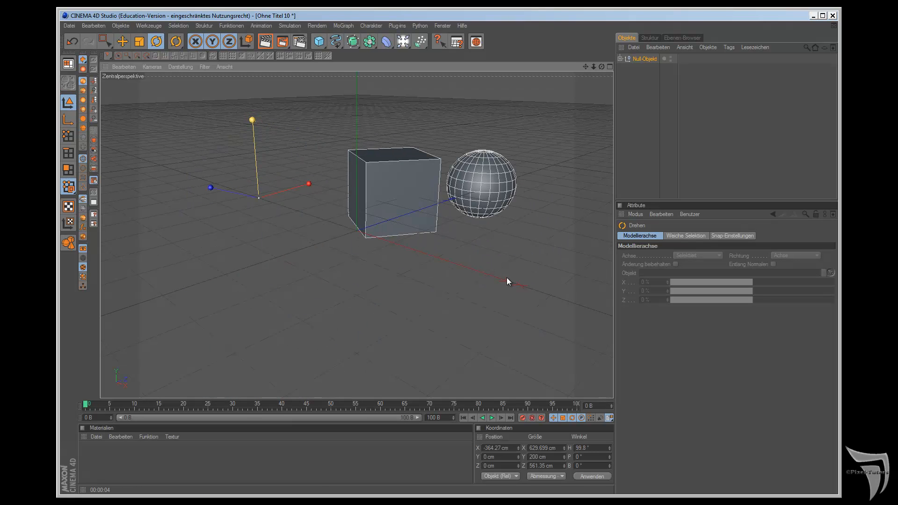
pyautogui.click(637, 58)
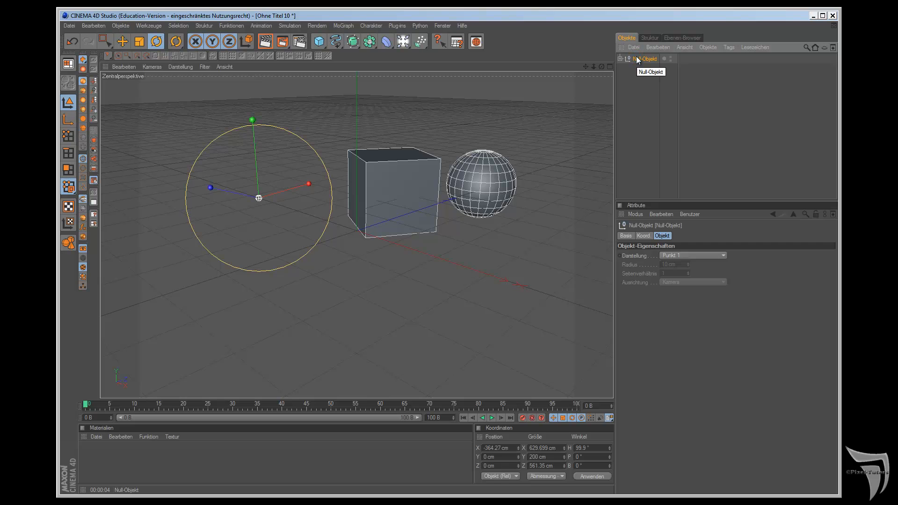
pyautogui.press('Delete')
# Step: Switch to the open document TreppeAV.c4d and select the Stufe null object
pyautogui.click(442, 26)
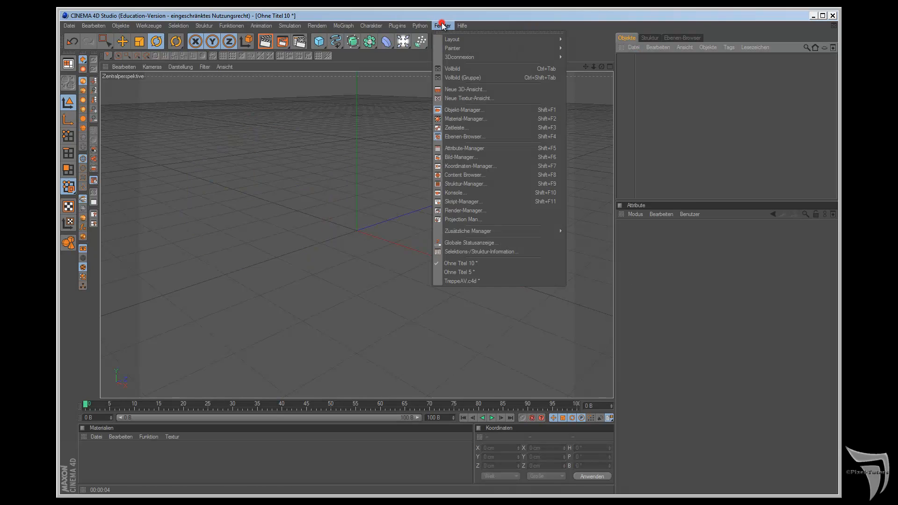
pyautogui.click(477, 279)
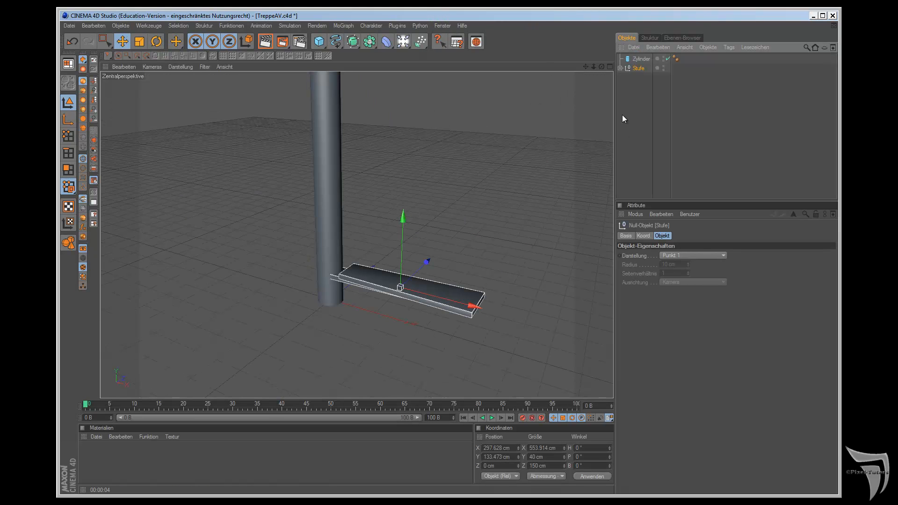
pyautogui.click(620, 69)
pyautogui.click(621, 68)
pyautogui.click(639, 68)
# Step: Set only the Stufe group's axis to X = 0 cm so it sits at the column's centre
pyautogui.click(66, 121)
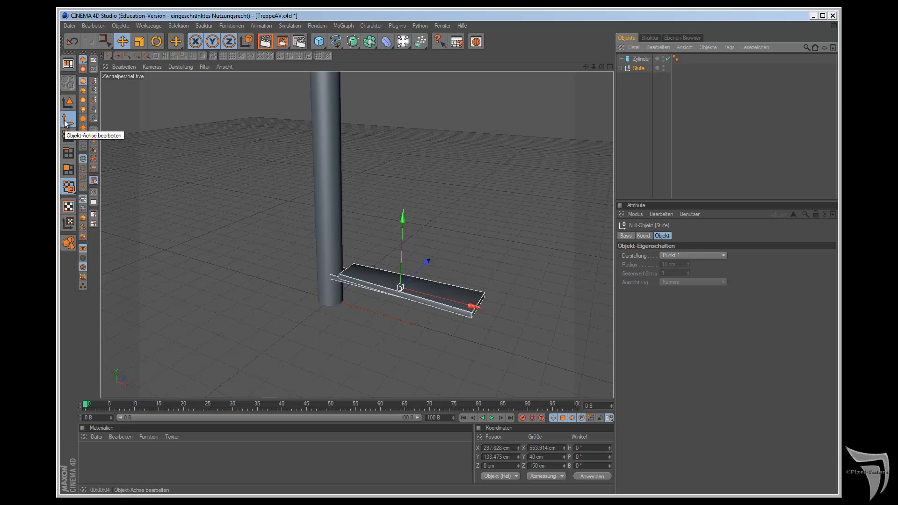
pyautogui.press('F2')
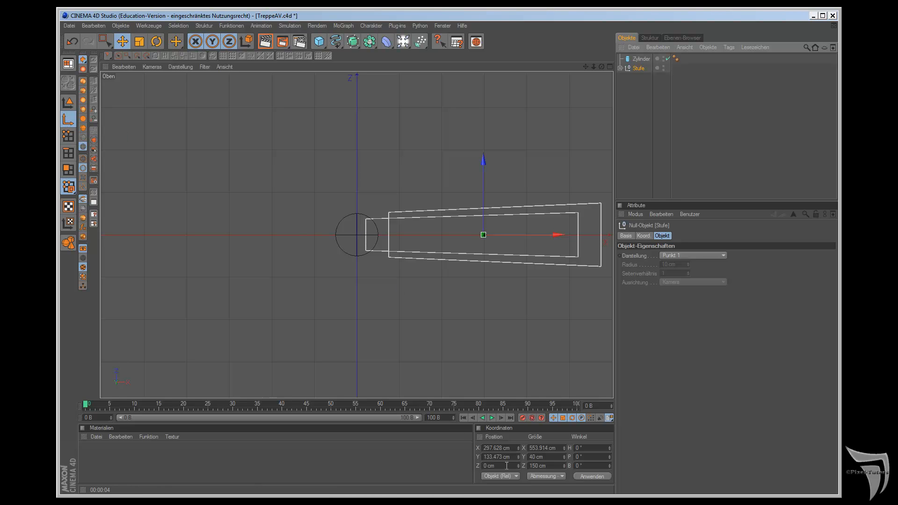
pyautogui.click(514, 448)
pyautogui.write('0')
pyautogui.press('Return')
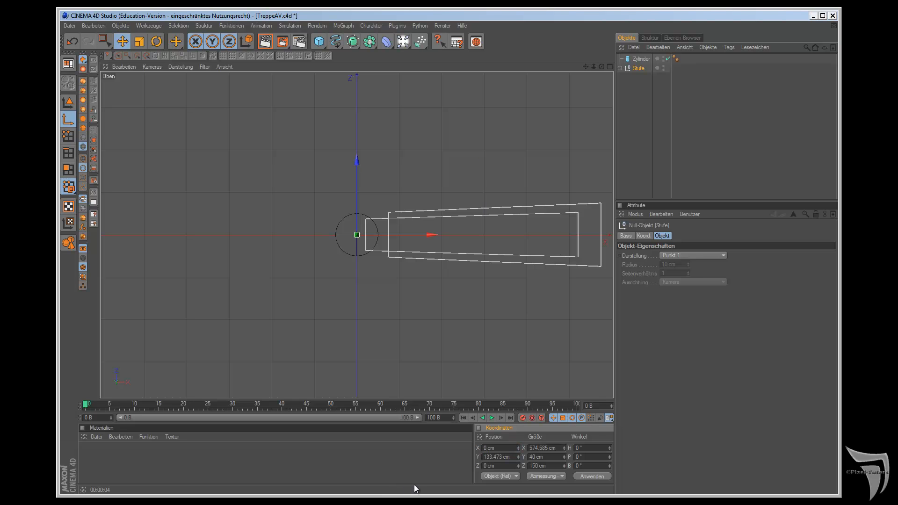
# Step: Set the Stufe group's axis to Y = 0 cm at the column's base and return to model mode
pyautogui.press('F1')
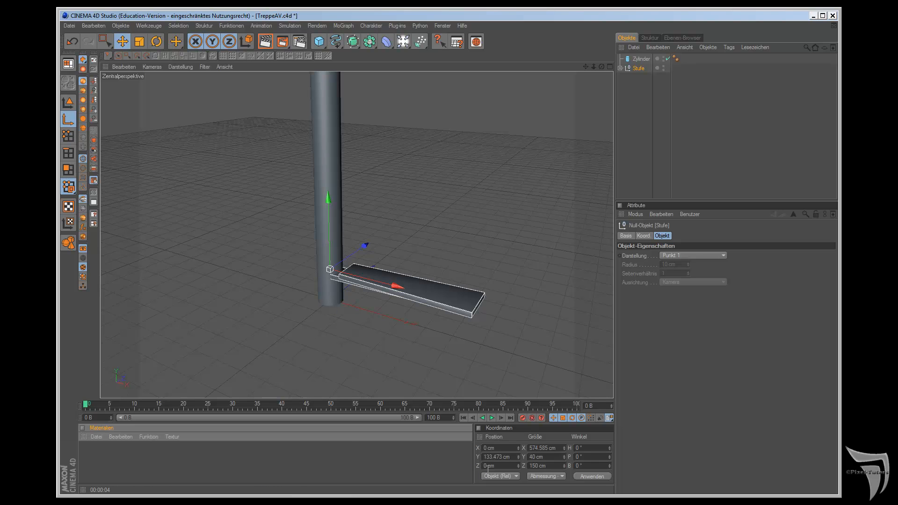
pyautogui.click(508, 457)
pyautogui.write('0')
pyautogui.press('Return')
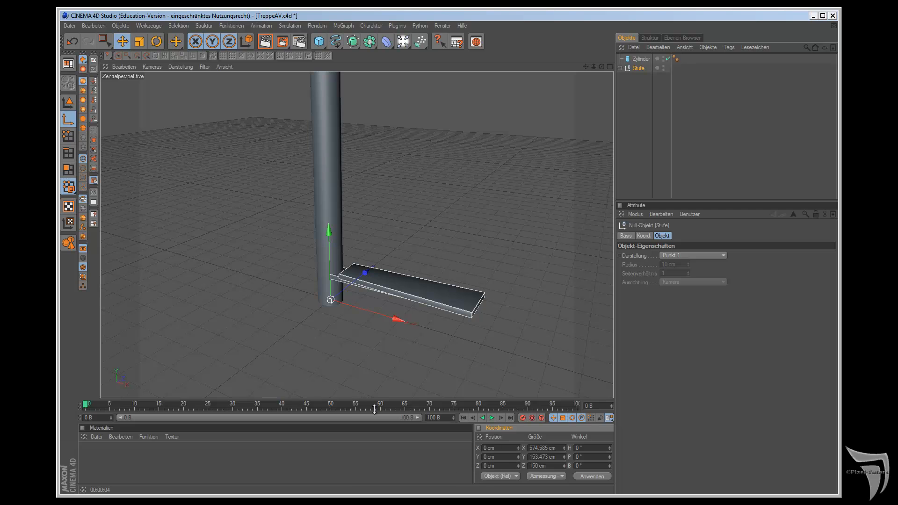
pyautogui.click(68, 100)
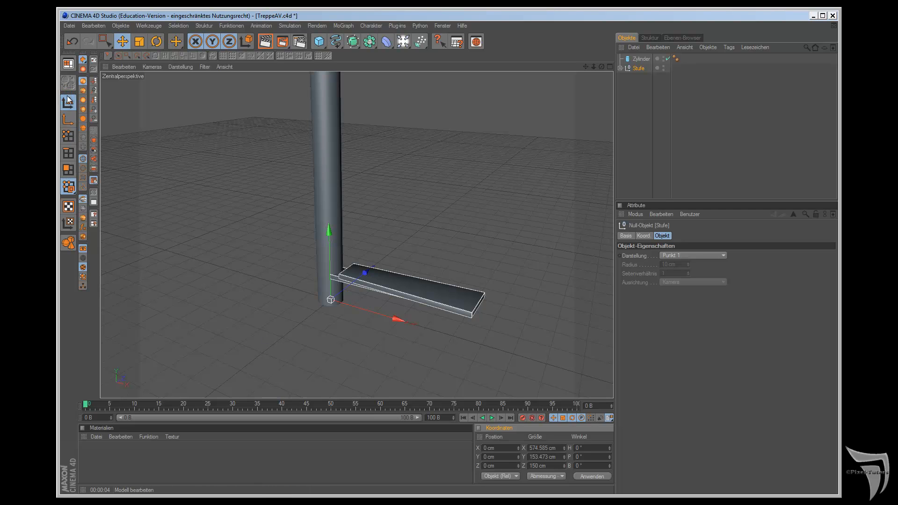
# Step: Try moving the Stufe group along X to about 304 cm, and undo the move
pyautogui.moveTo(395, 317); pyautogui.dragTo(506, 278)
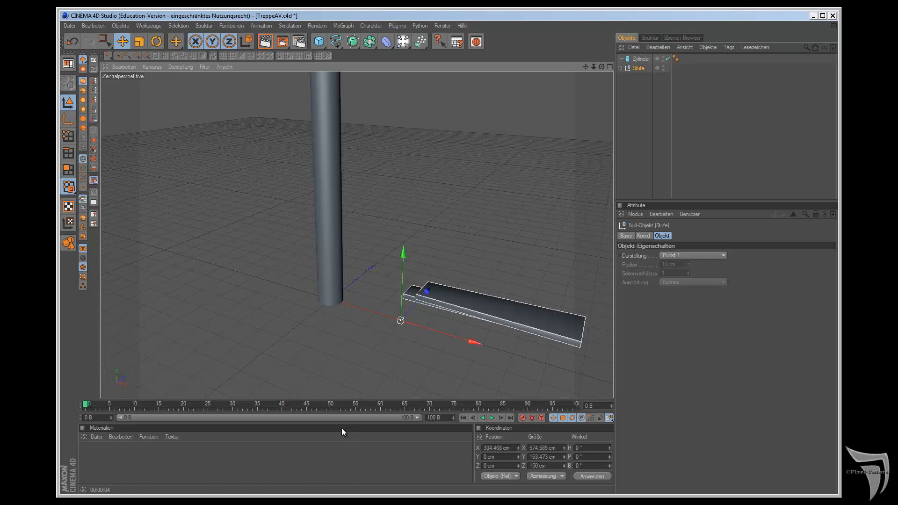
pyautogui.hotkey('ctrl', 'z')
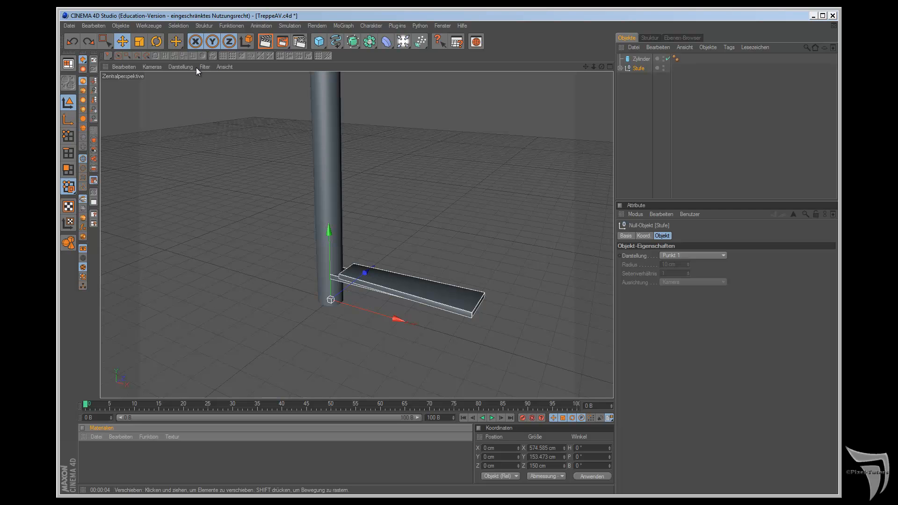
# Step: Duplicate Stufe with Duplizieren as 18 Instanzen in Kreis mode, with a Y Verschieben of 2200 cm
pyautogui.moveTo(182, 39); pyautogui.dragTo(194, 71)
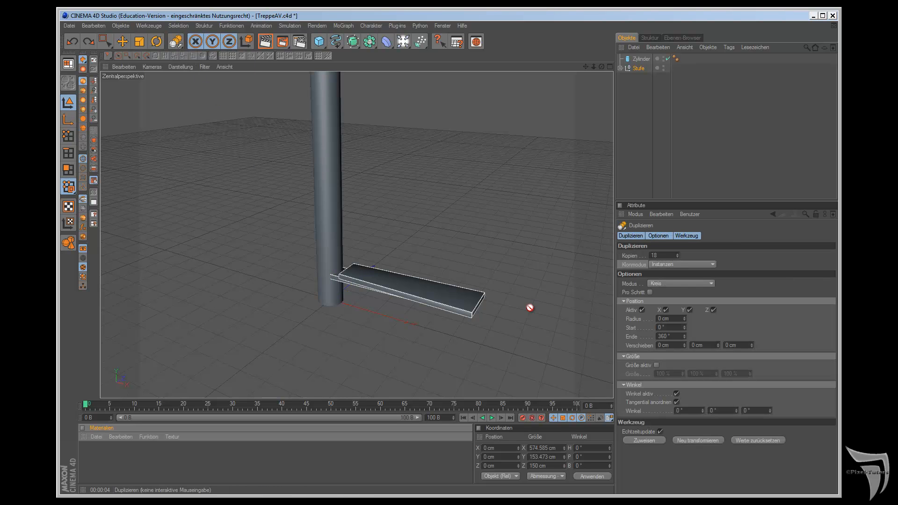
pyautogui.click(650, 440)
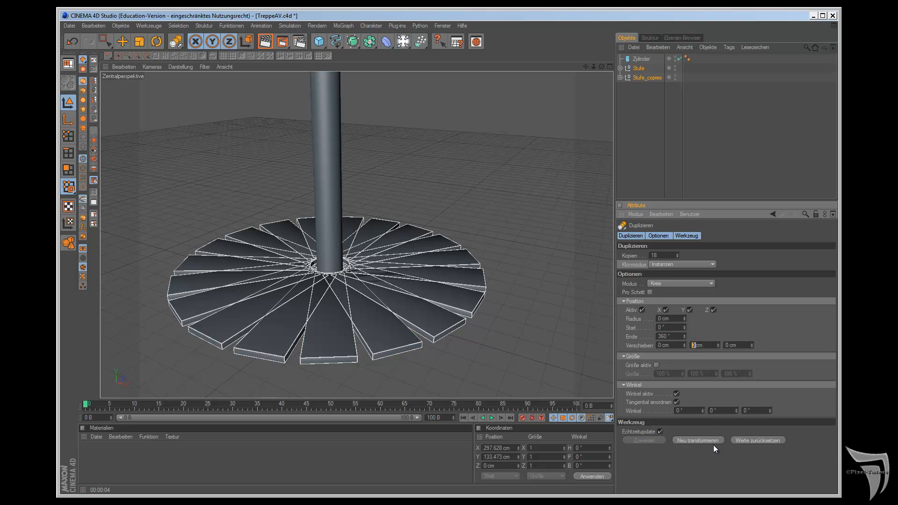
pyautogui.write('2200')
pyautogui.press('Return')
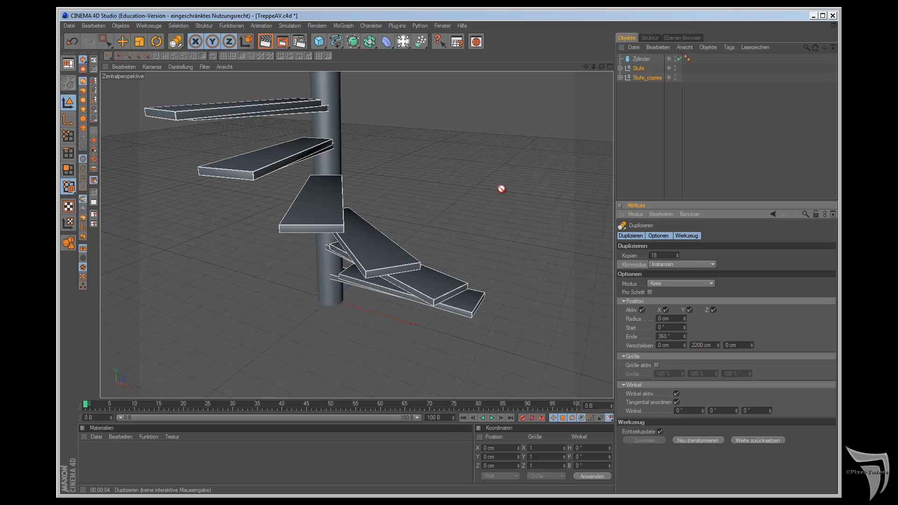
# Step: Set the circular duplication's Ende angle to 720° and the number of Kopien to 32
pyautogui.scroll(-10, 498, 191)
pyautogui.scroll(-2, 496, 220)
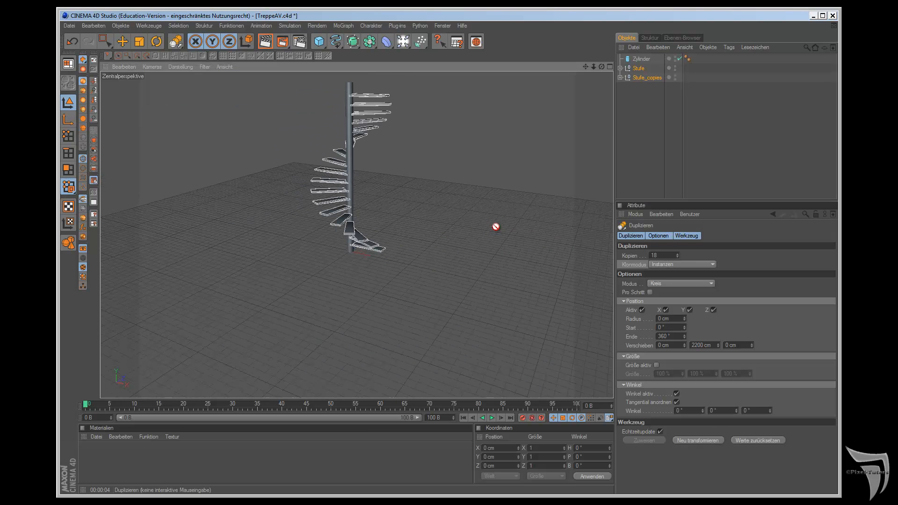
pyautogui.moveTo(587, 65); pyautogui.dragTo(571, 153)
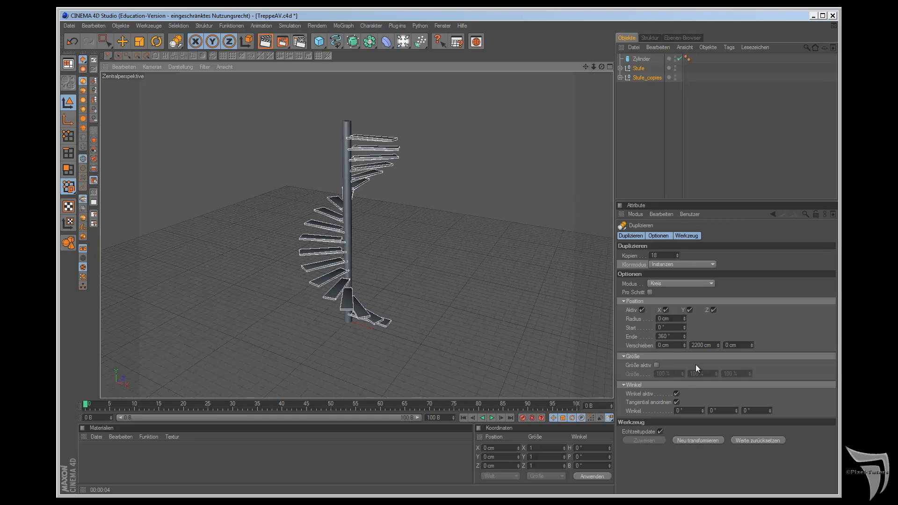
pyautogui.doubleClick(674, 336)
pyautogui.write('720')
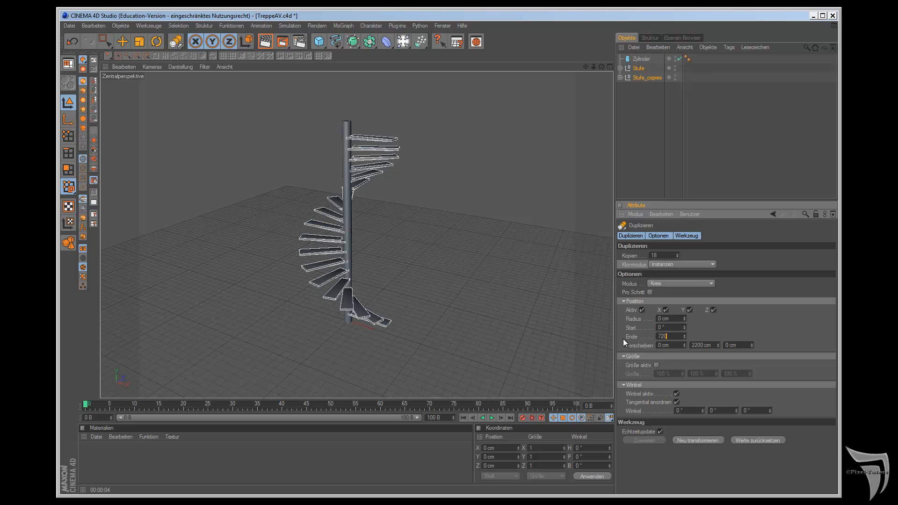
pyautogui.press('Return')
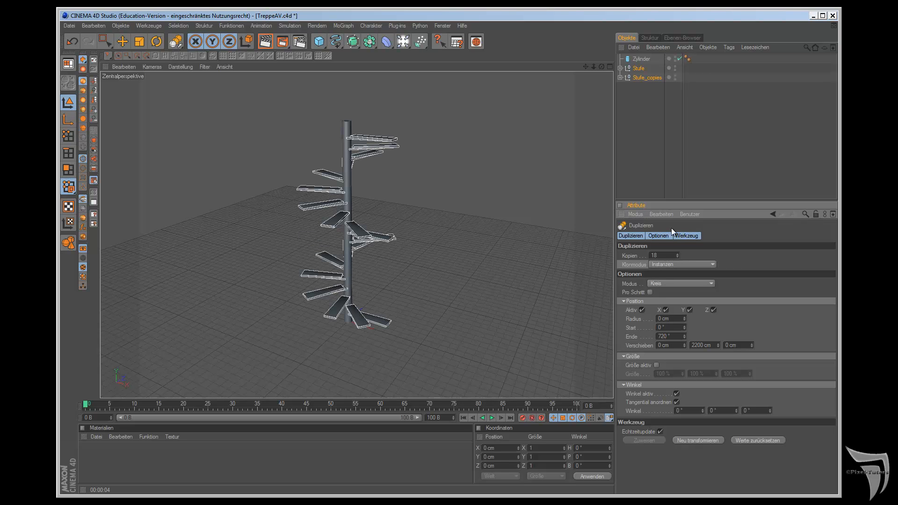
pyautogui.moveTo(680, 256); pyautogui.dragTo(678, 257)
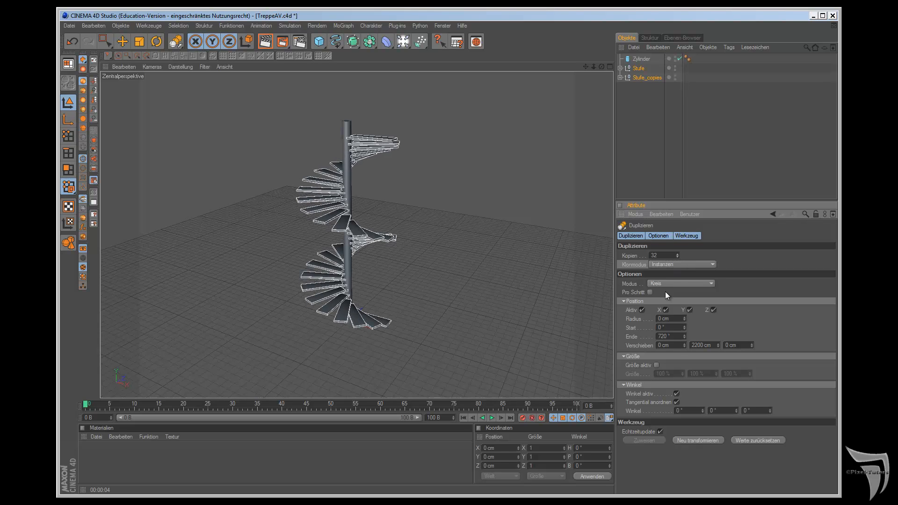
# Step: Set the circular duplication's Ende angle to -360° and the number of Kopien to 18
pyautogui.doubleClick(671, 336)
pyautogui.write('-360')
pyautogui.press('Return')
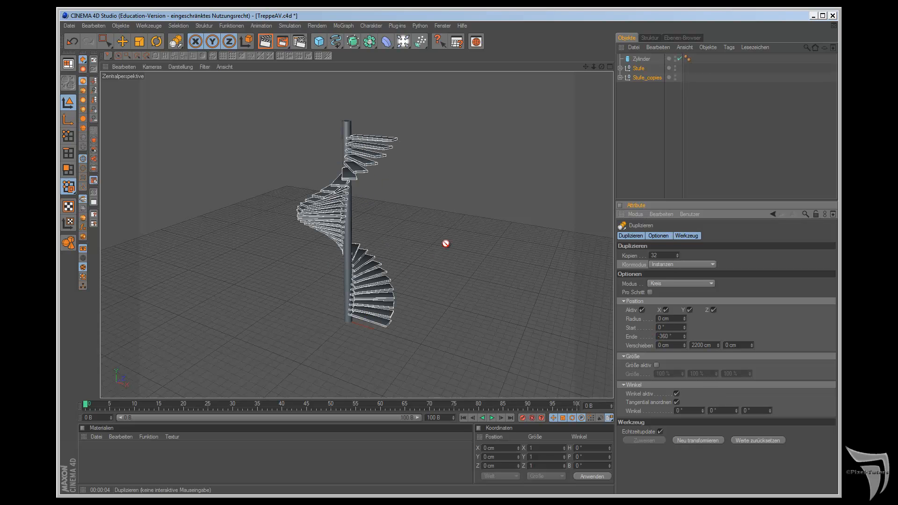
pyautogui.doubleClick(661, 257)
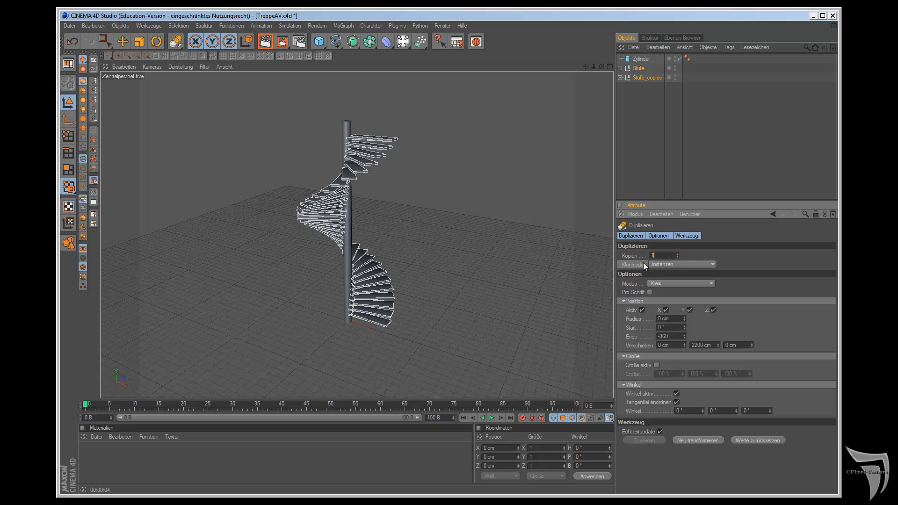
pyautogui.press('Return')
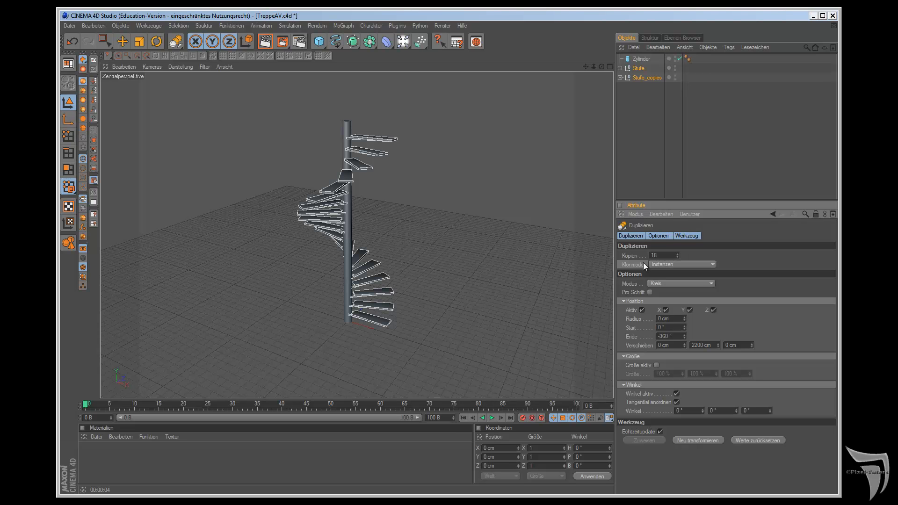
pyautogui.moveTo(602, 66); pyautogui.dragTo(590, 133)
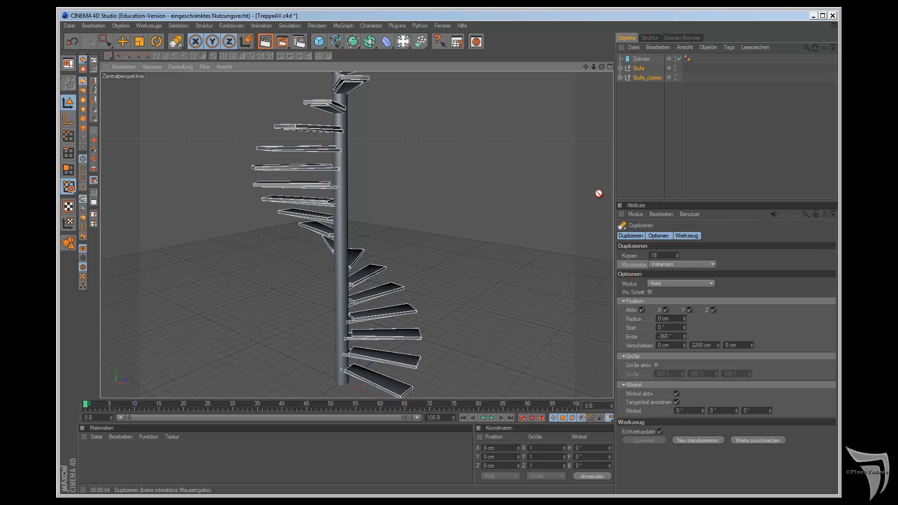
pyautogui.scroll(-2, 599, 196)
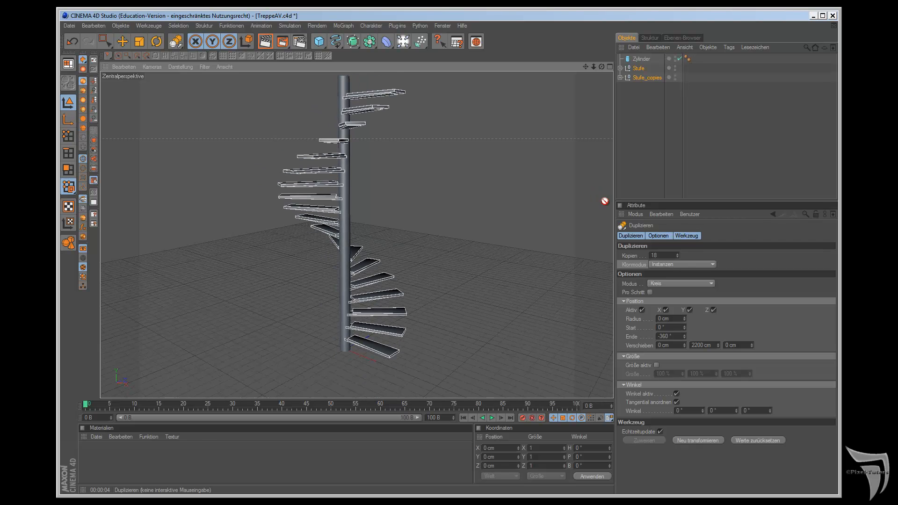
pyautogui.click(700, 345)
pyautogui.moveTo(701, 344); pyautogui.dragTo(687, 342)
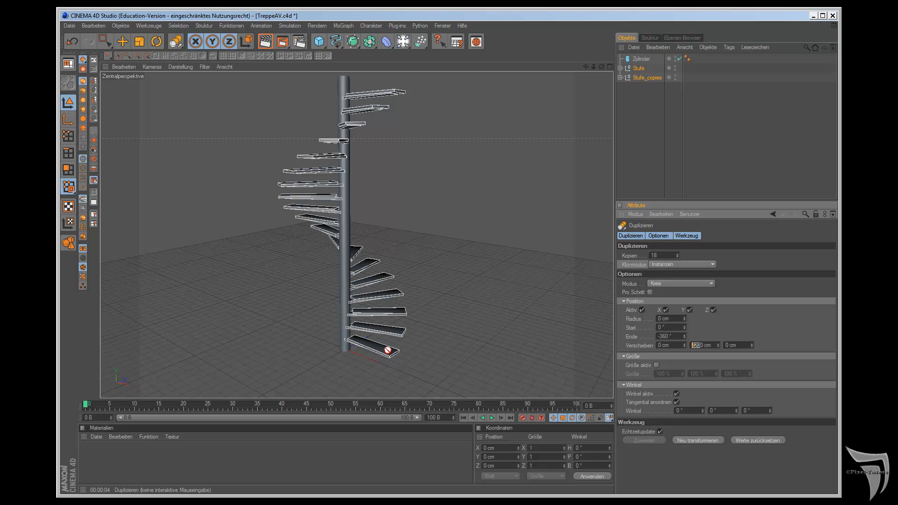
# Step: Add a Zylinder primitive for a railing post with a radius of 10 cm and a height of 600 cm
pyautogui.click(321, 42)
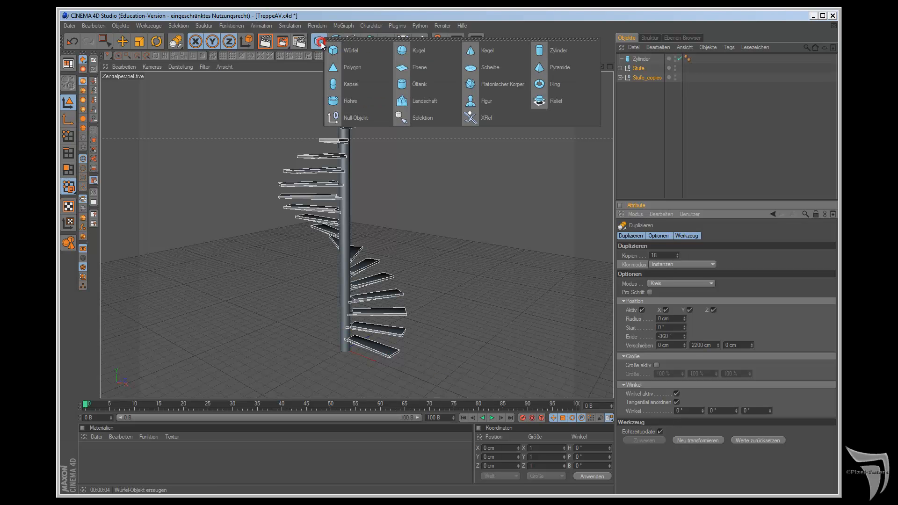
pyautogui.click(577, 54)
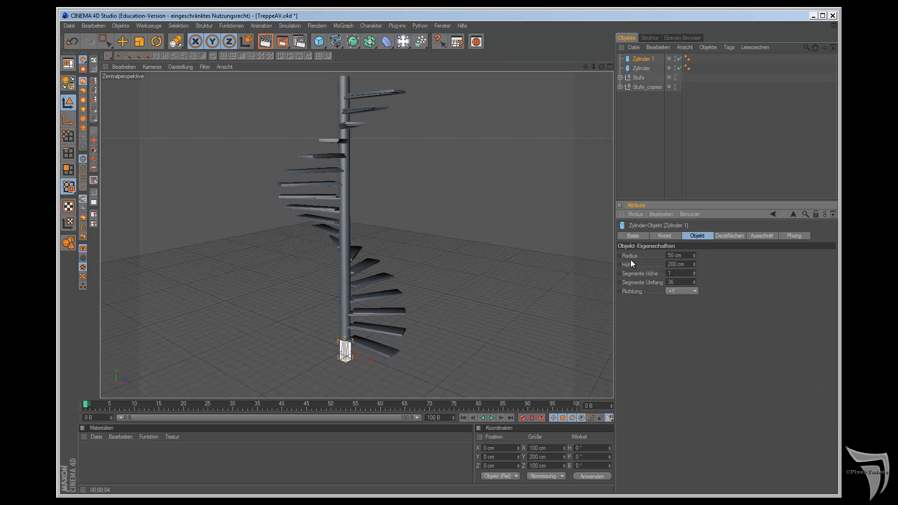
pyautogui.doubleClick(674, 256)
pyautogui.write('10')
pyautogui.press('Return')
pyautogui.doubleClick(675, 264)
pyautogui.write('600')
pyautogui.press('Return')
# Step: Move the new thin cylinder to about X = 548 cm and Y = 443 cm so it stands on the lowest step's outer end
pyautogui.press('F2')
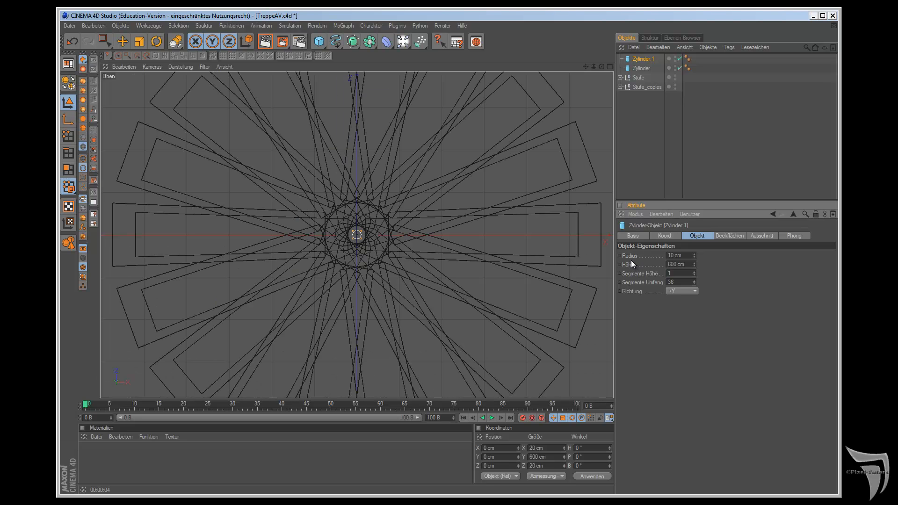
pyautogui.click(122, 41)
pyautogui.moveTo(427, 235); pyautogui.dragTo(505, 278)
pyautogui.press('F3')
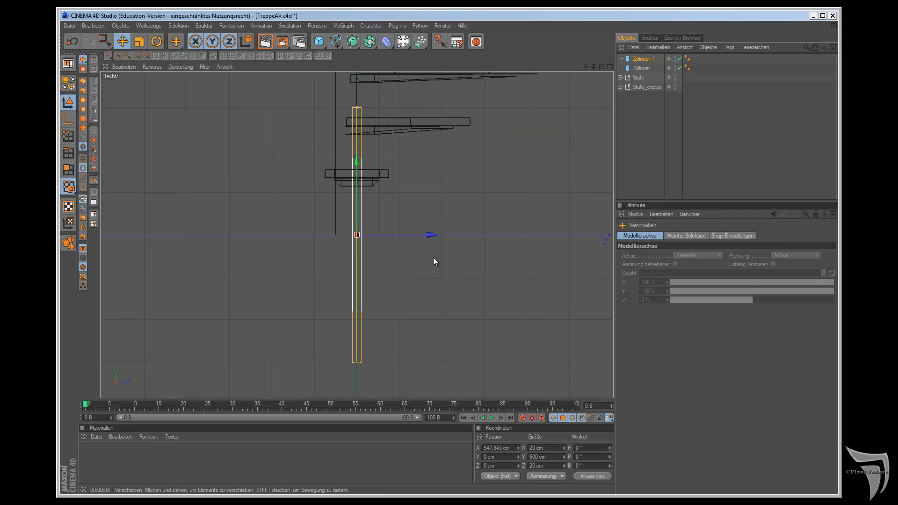
pyautogui.moveTo(587, 66); pyautogui.dragTo(507, 278)
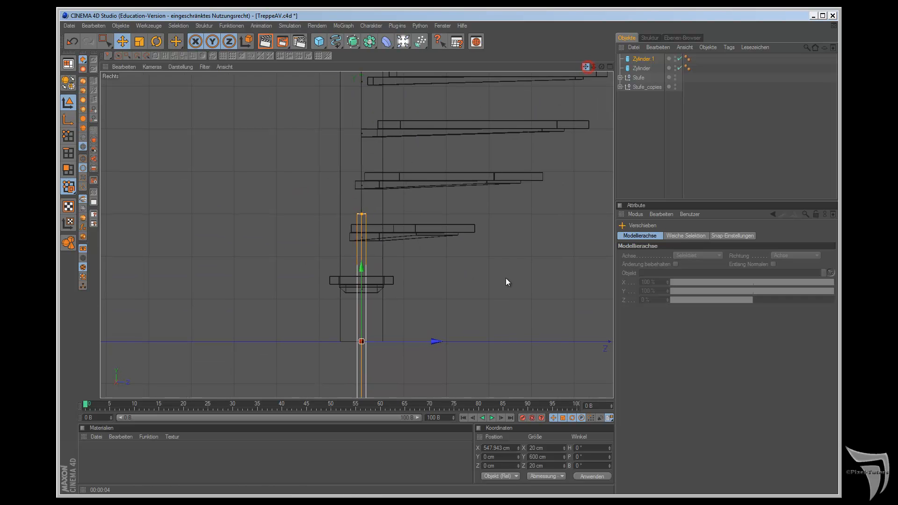
pyautogui.moveTo(361, 271); pyautogui.dragTo(361, 82)
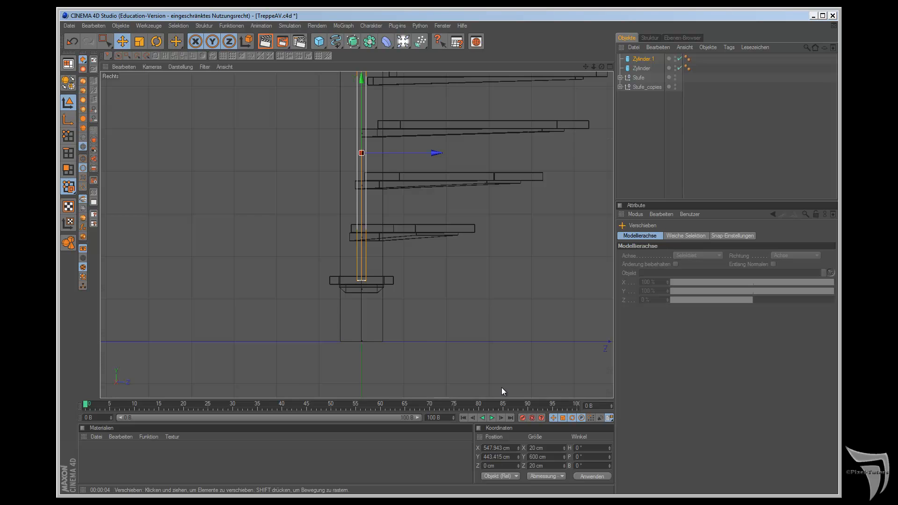
pyautogui.press('F1')
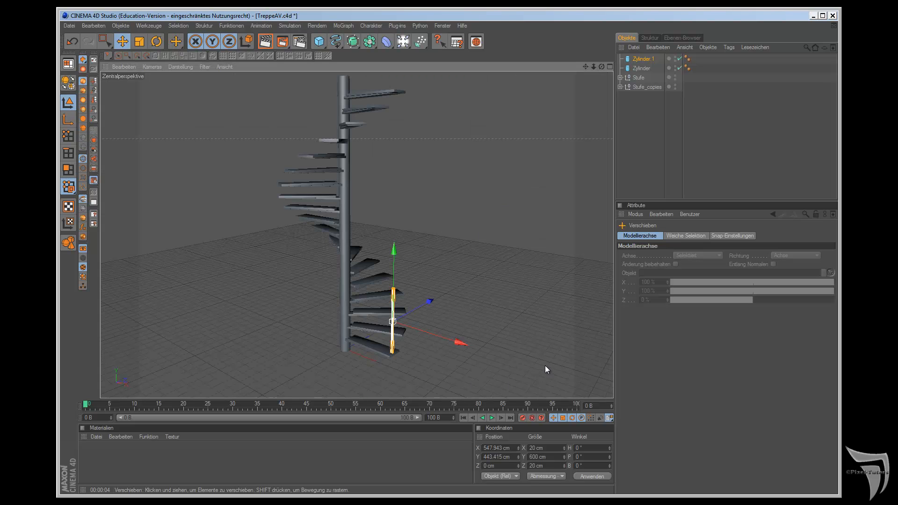
pyautogui.moveTo(601, 66); pyautogui.dragTo(577, 187)
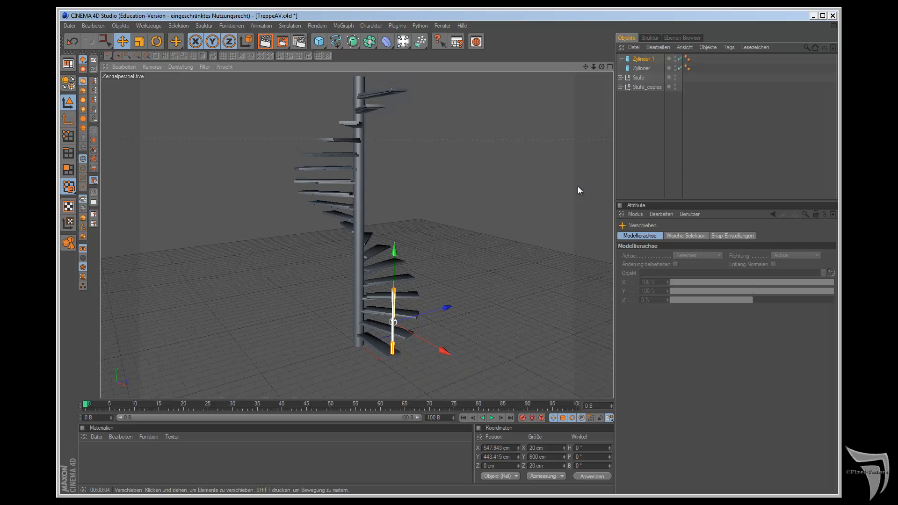
pyautogui.moveTo(585, 67); pyautogui.dragTo(507, 277)
pyautogui.scroll(1, 521, 277)
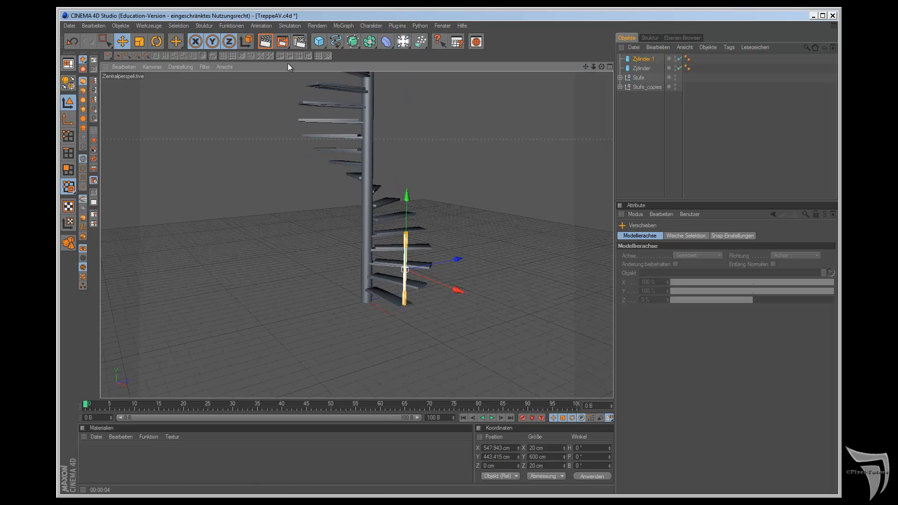
# Step: Add a Kreis spline lying in the XZ plane
pyautogui.click(332, 38)
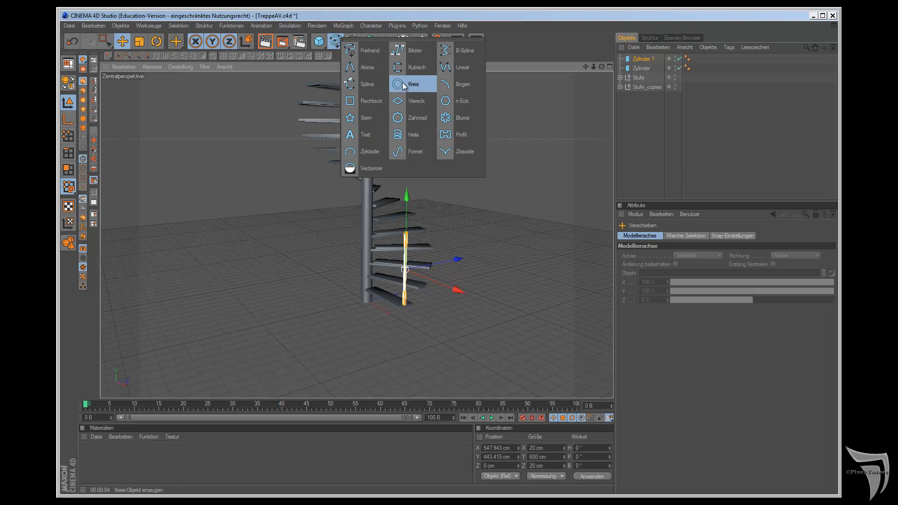
pyautogui.click(402, 83)
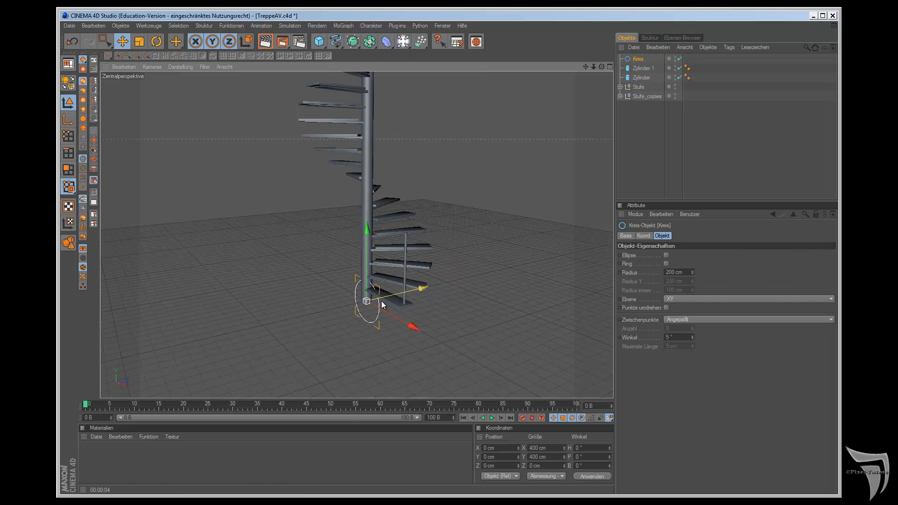
pyautogui.click(694, 301)
pyautogui.click(693, 325)
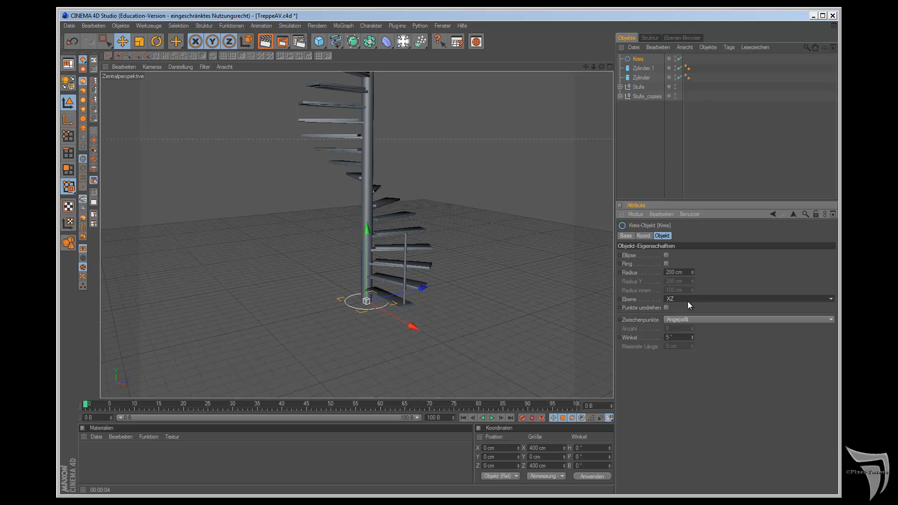
pyautogui.moveTo(602, 67); pyautogui.dragTo(505, 277)
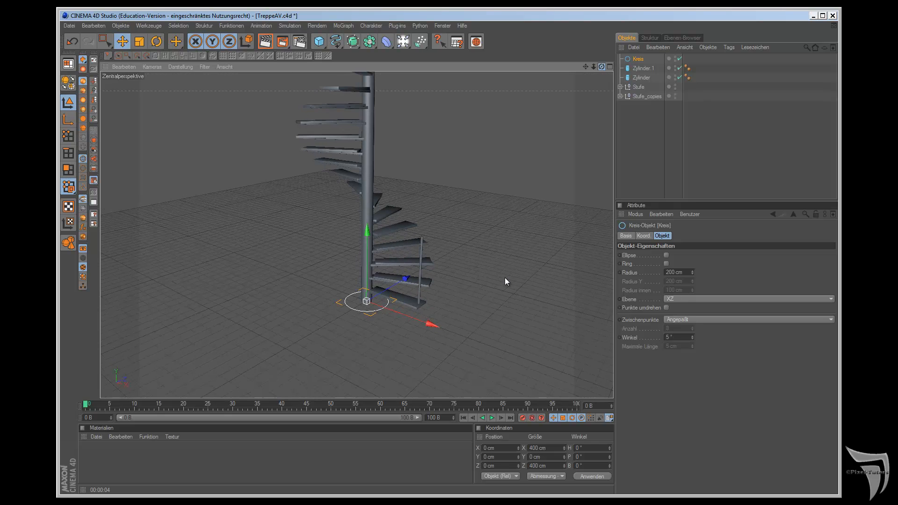
# Step: Use Übernehmen to transfer the thin railing post's position to the Kreis
pyautogui.click(232, 25)
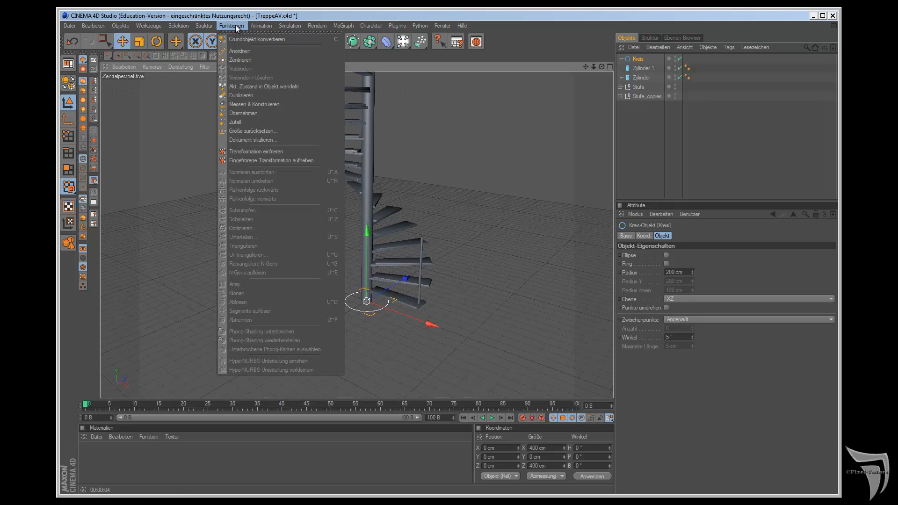
pyautogui.click(252, 116)
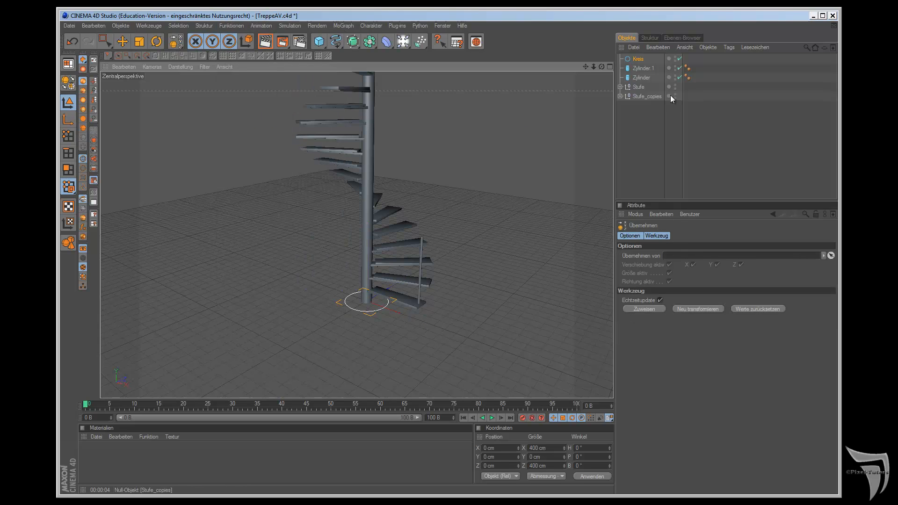
pyautogui.click(420, 276)
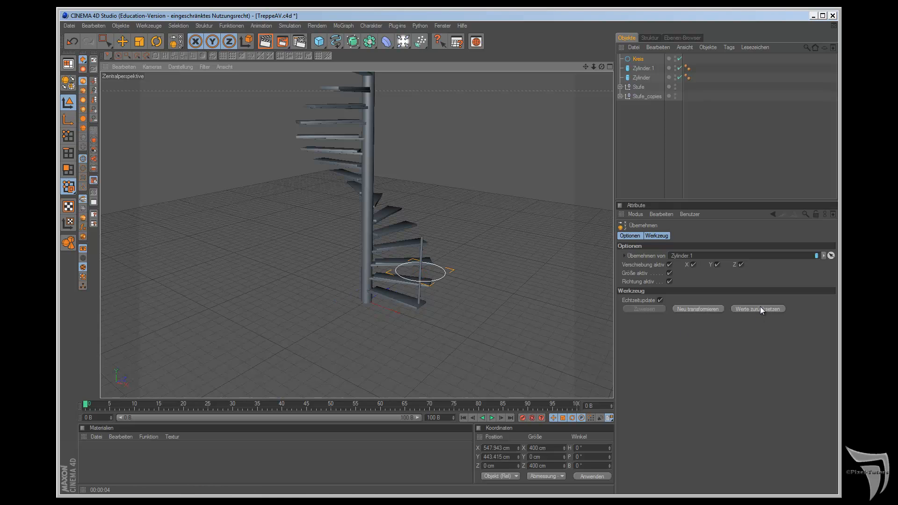
# Step: Rename the central column's cylinder as "Mittel Zylinder"
pyautogui.click(646, 68)
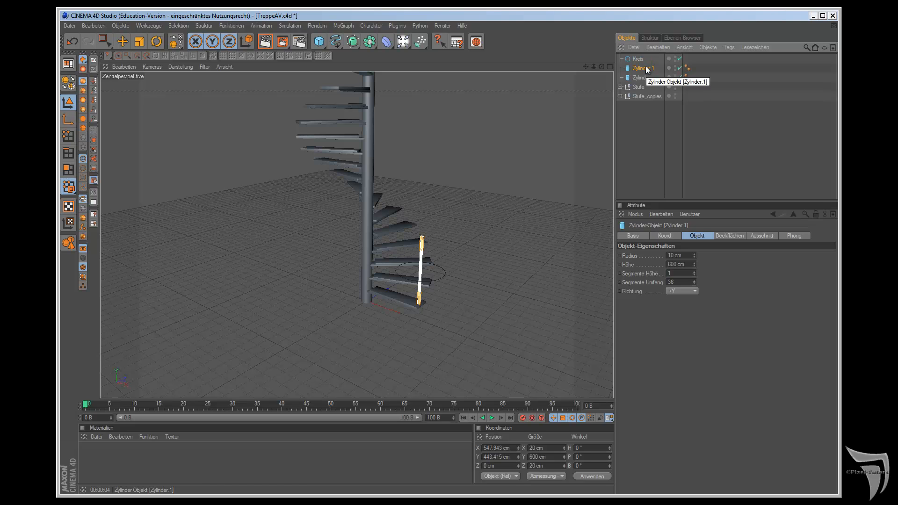
pyautogui.doubleClick(642, 78)
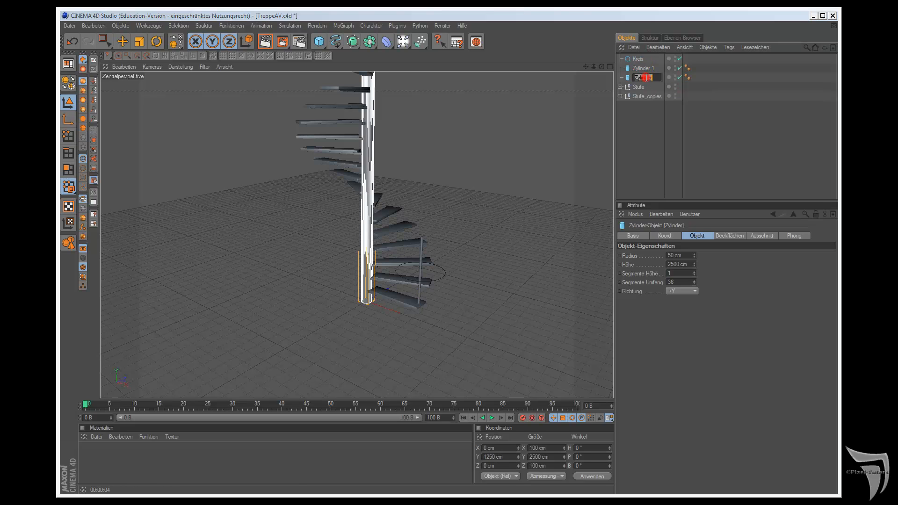
pyautogui.write('Mittel')
pyautogui.press('Return')
# Step: Rename the railing post's cylinder as "Zylinder Halterung"
pyautogui.doubleClick(644, 68)
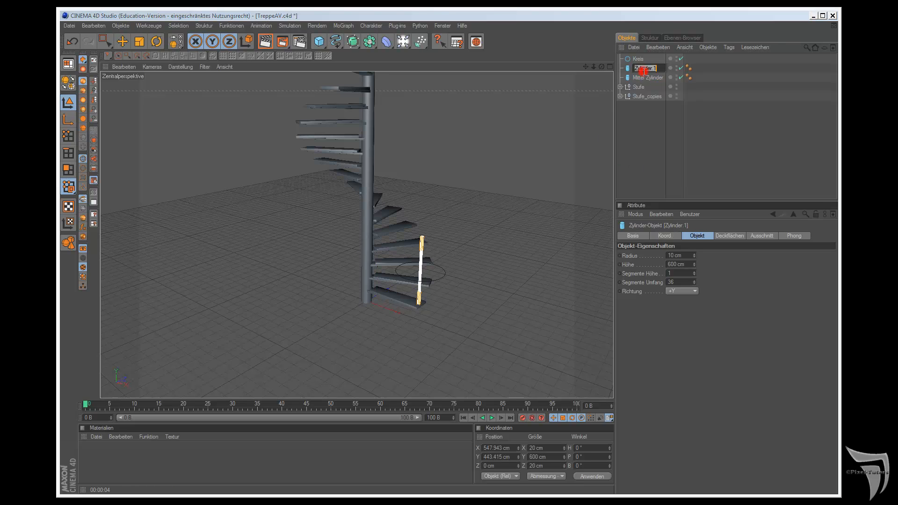
pyautogui.click(655, 67)
pyautogui.press('BackSpace')
pyautogui.write('Halterung')
pyautogui.press('Return')
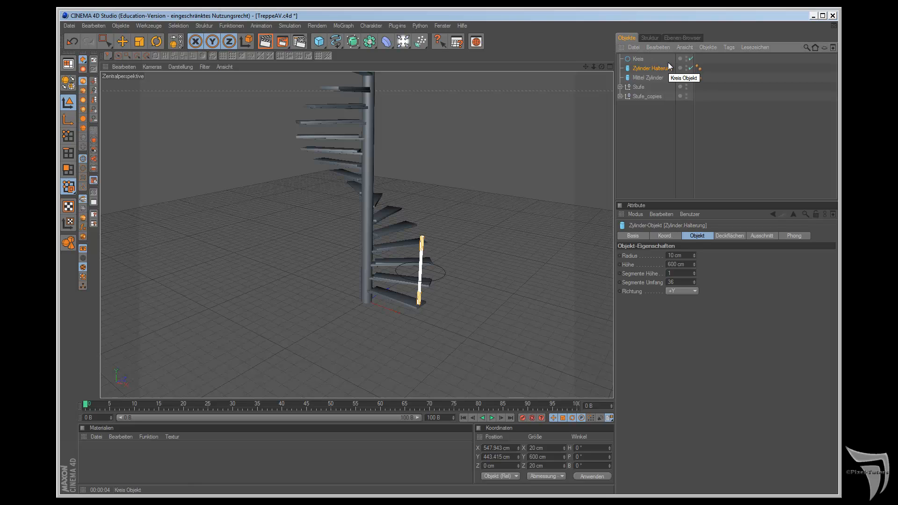
# Step: Activate the Move tool and select the Kreis at the railing post
pyautogui.click(651, 79)
pyautogui.click(650, 63)
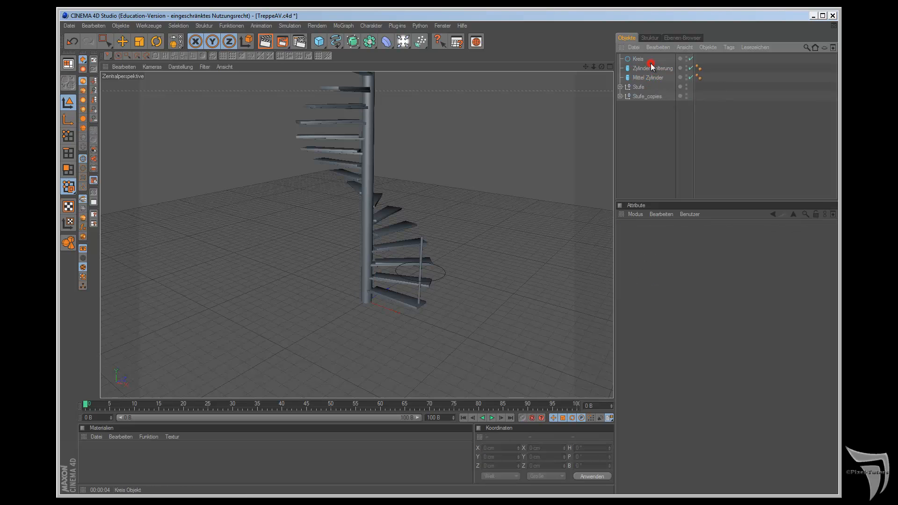
pyautogui.click(651, 67)
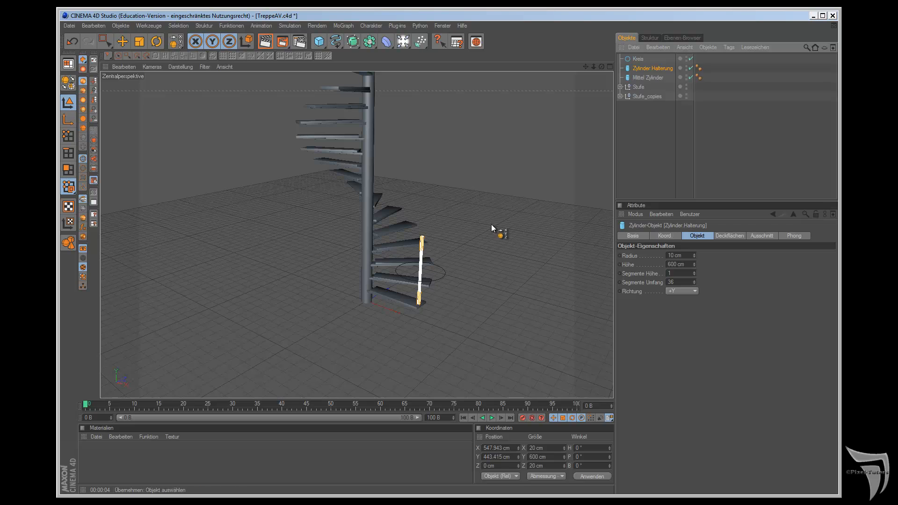
pyautogui.click(123, 43)
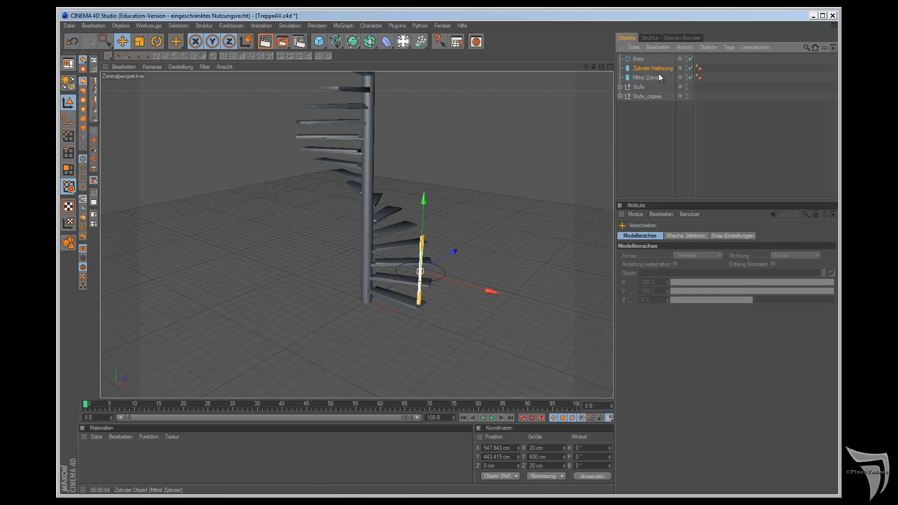
pyautogui.click(639, 60)
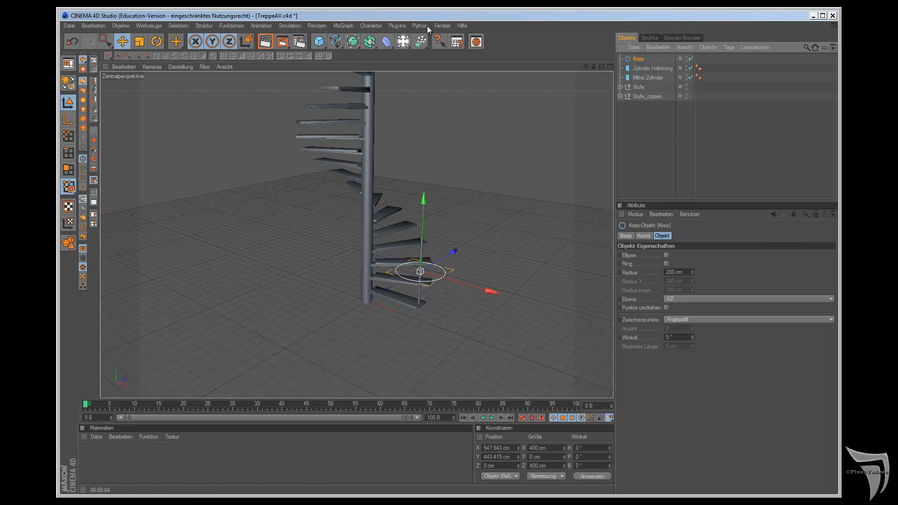
# Step: Switch to the empty document Ohne Titel 10 and add a Würfel at about Z = -247 cm
pyautogui.click(442, 25)
pyautogui.click(483, 263)
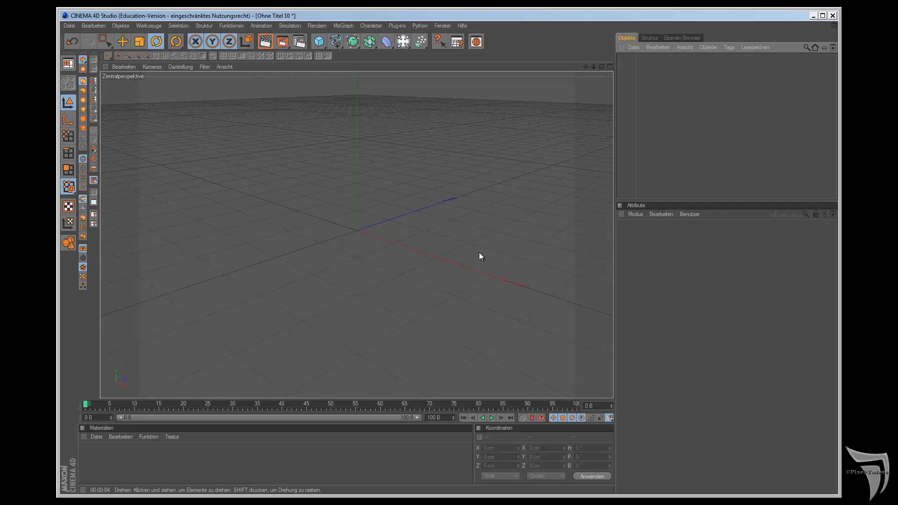
pyautogui.click(316, 43)
pyautogui.click(343, 51)
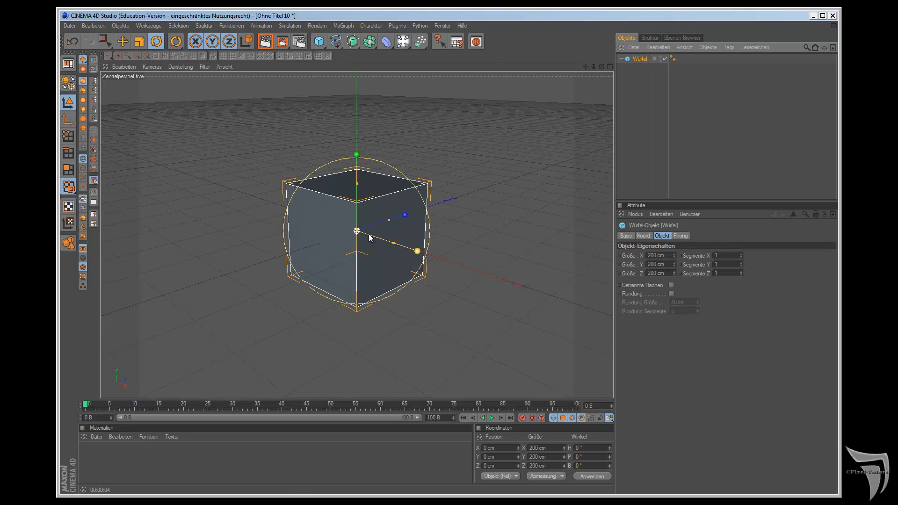
pyautogui.click(122, 41)
pyautogui.moveTo(404, 217); pyautogui.dragTo(510, 276)
# Step: Add a Kegel and move it along the Z axis to about 801 cm
pyautogui.click(319, 42)
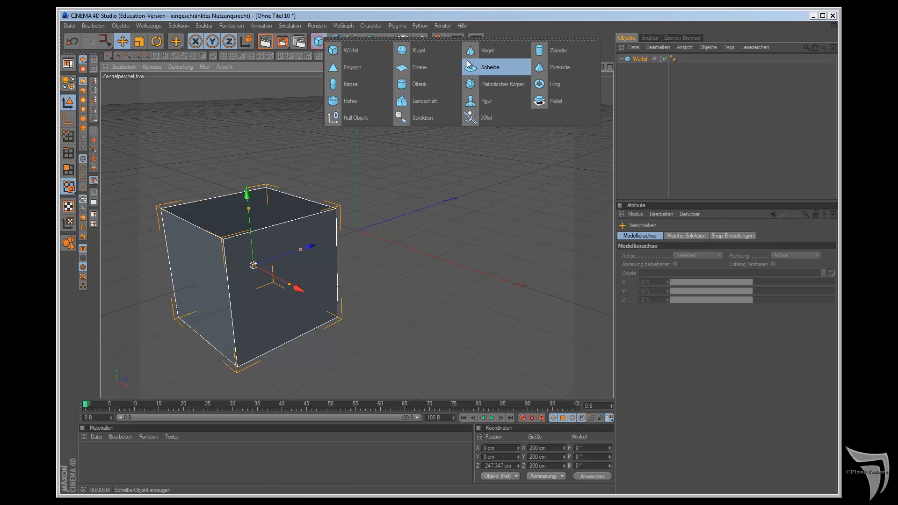
pyautogui.click(475, 52)
pyautogui.moveTo(403, 216); pyautogui.dragTo(557, 281)
# Step: Add a Kugel at about X = 365 cm and enlarge it to a radius of about 135 cm
pyautogui.click(319, 41)
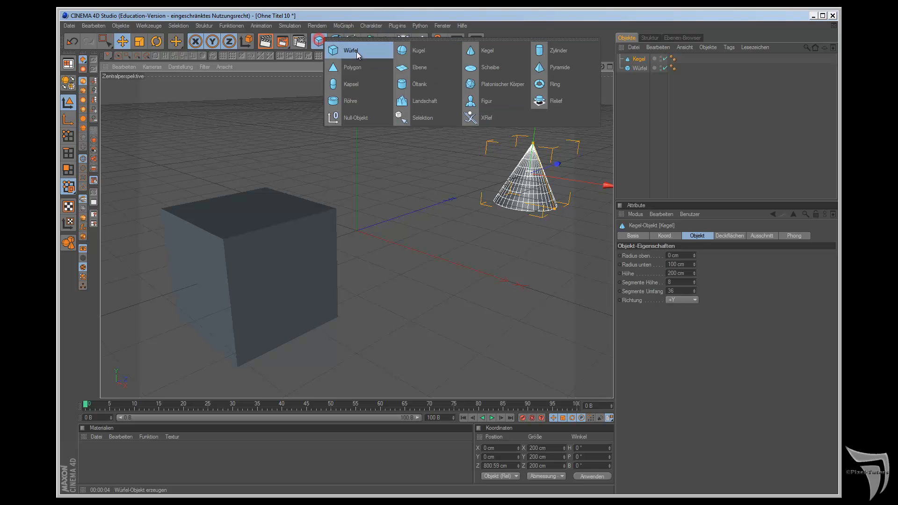
pyautogui.click(401, 50)
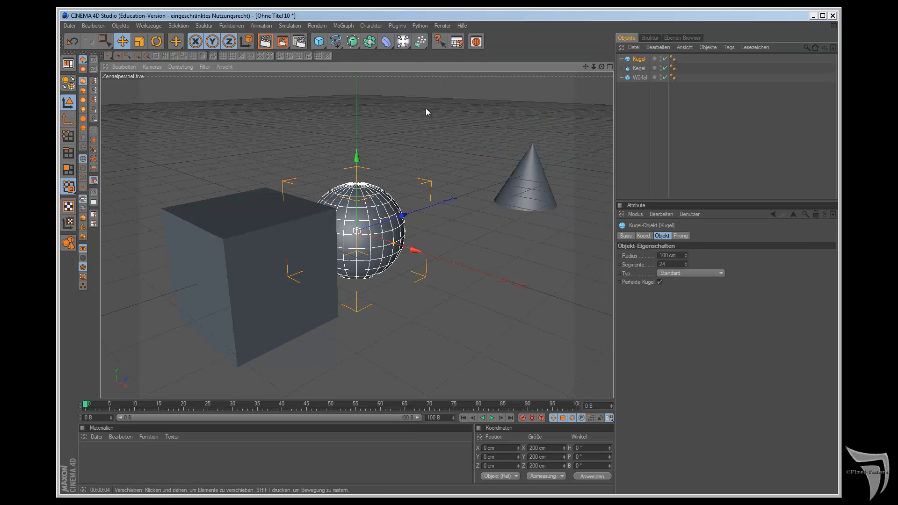
pyautogui.moveTo(414, 253); pyautogui.dragTo(506, 277)
pyautogui.scroll(-5, 411, 255)
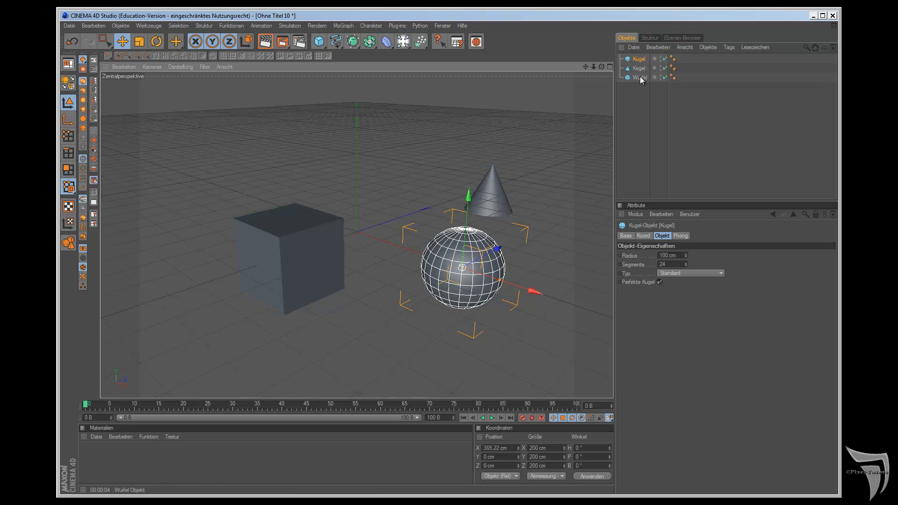
pyautogui.moveTo(497, 281); pyautogui.dragTo(502, 281)
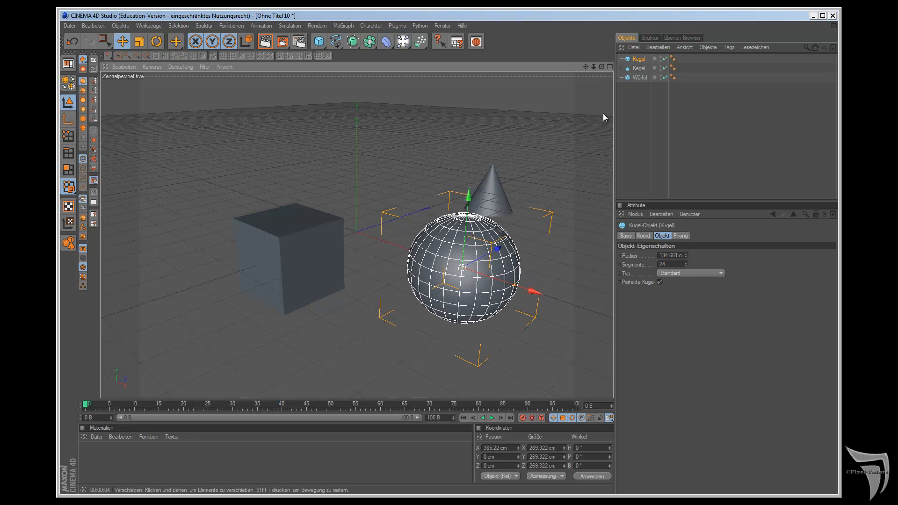
# Step: Scale the Kegel up uniformly to about 380 cm in X, Y and Z
pyautogui.click(639, 68)
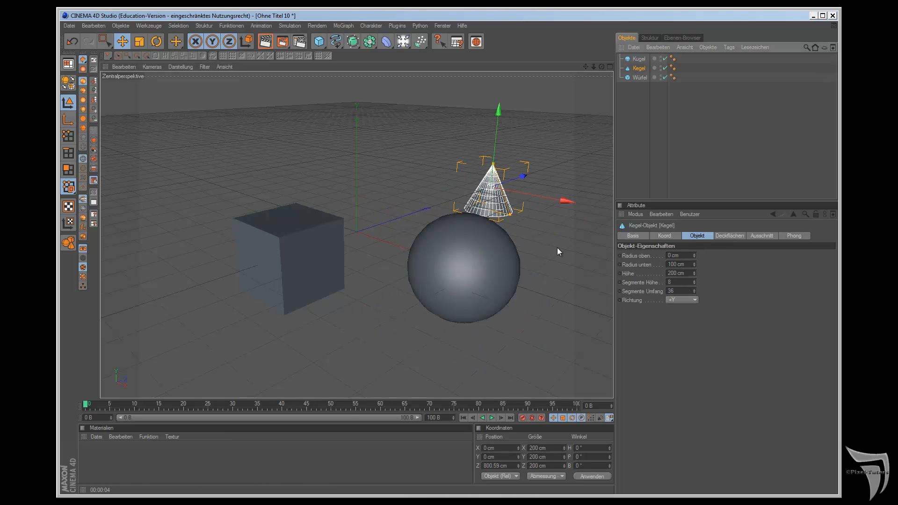
pyautogui.click(140, 41)
pyautogui.moveTo(535, 196); pyautogui.dragTo(483, 281)
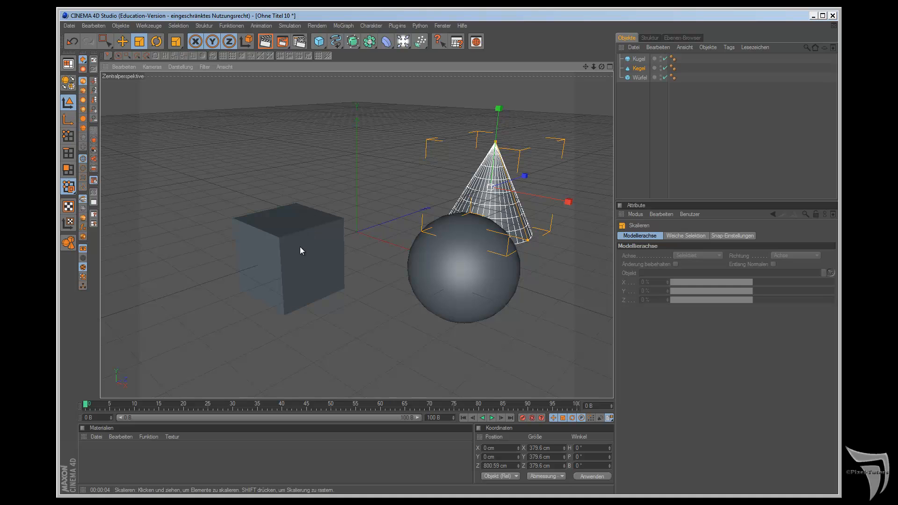
# Step: Try Übernehmen on the Kegel with the Würfel and the Kugel as sources, and undo both transfers
pyautogui.click(232, 25)
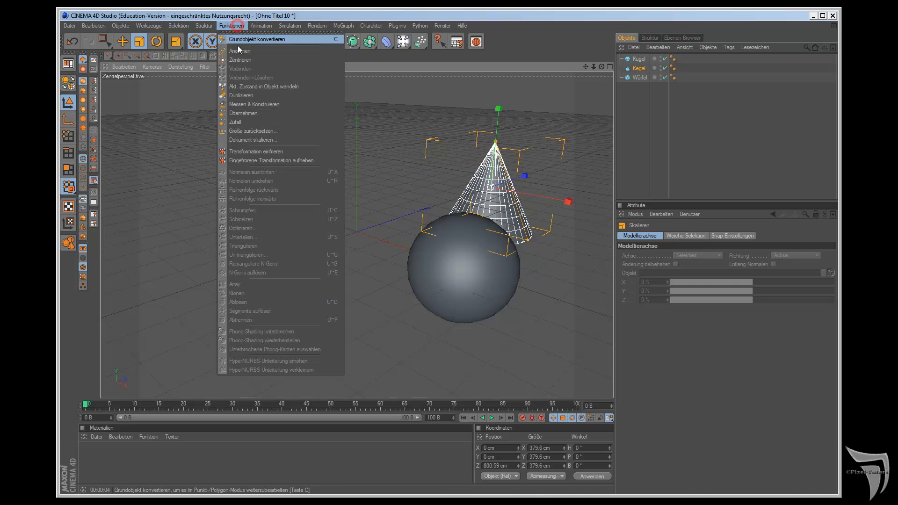
pyautogui.click(244, 113)
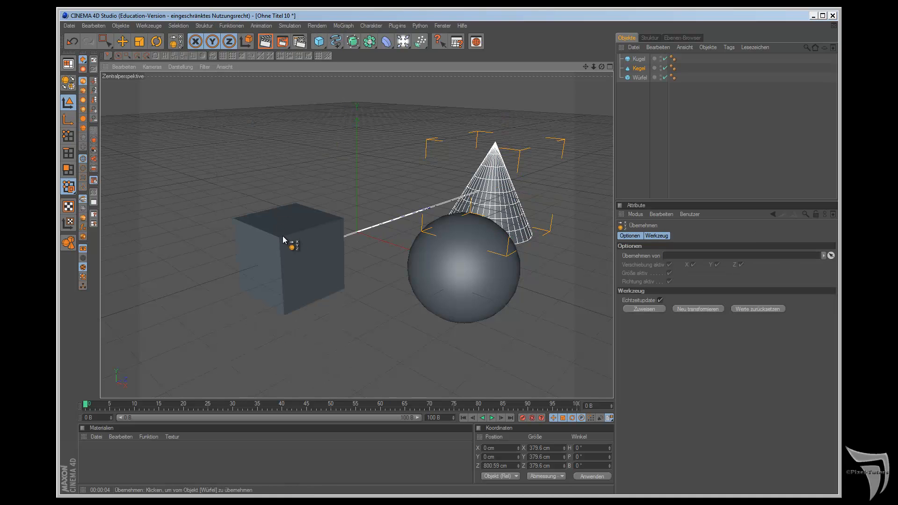
pyautogui.click(287, 255)
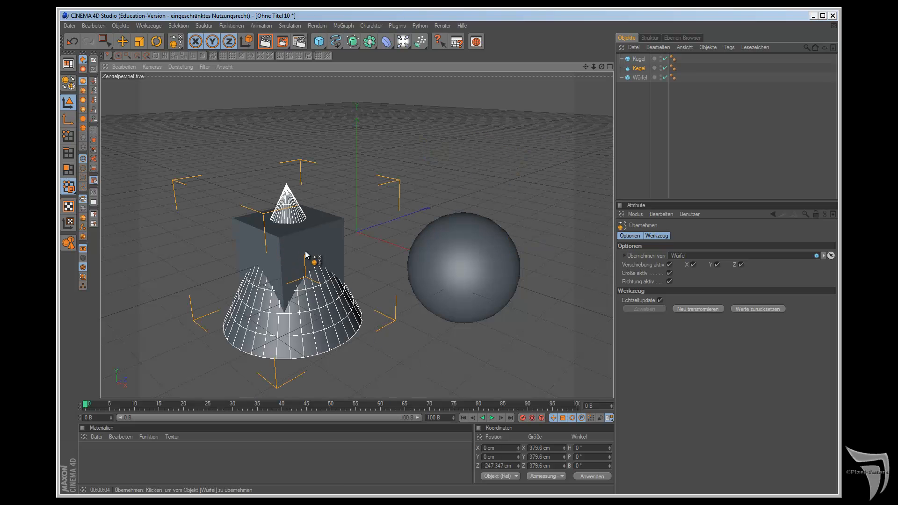
pyautogui.click(467, 271)
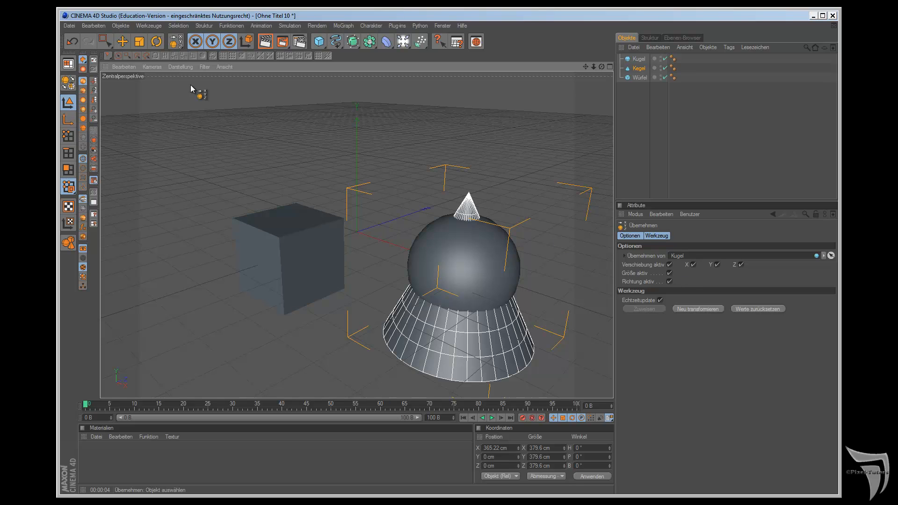
pyautogui.click(75, 42)
pyautogui.click(75, 41)
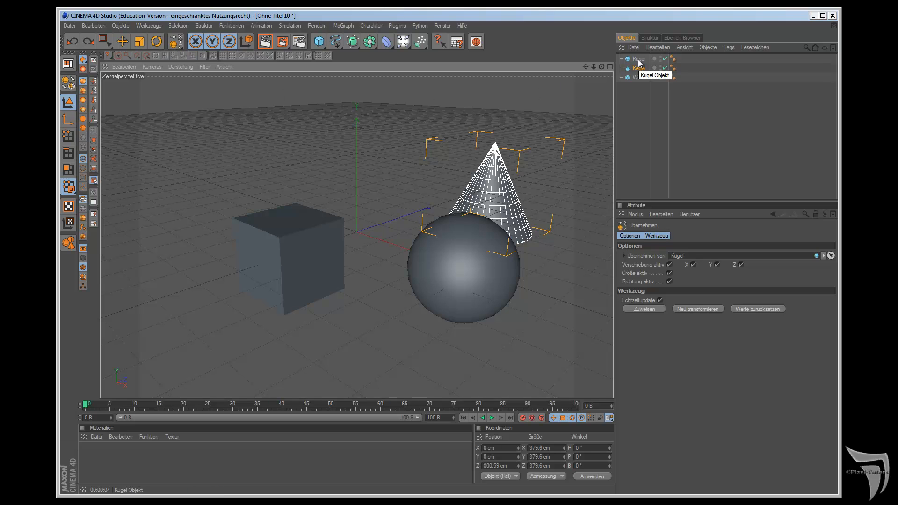
# Step: Rotate the Würfel freely to about H 12°, P 32° and B -22°
pyautogui.click(640, 77)
pyautogui.click(154, 41)
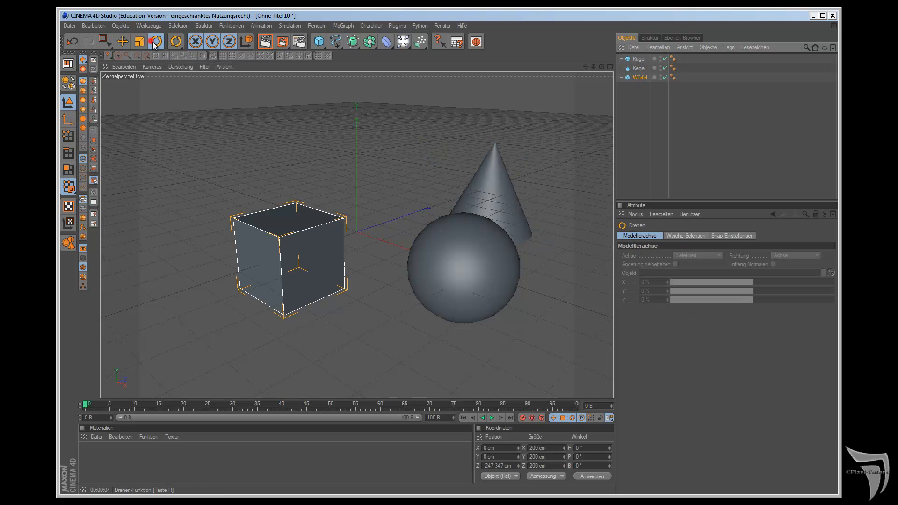
pyautogui.moveTo(345, 236); pyautogui.dragTo(505, 278)
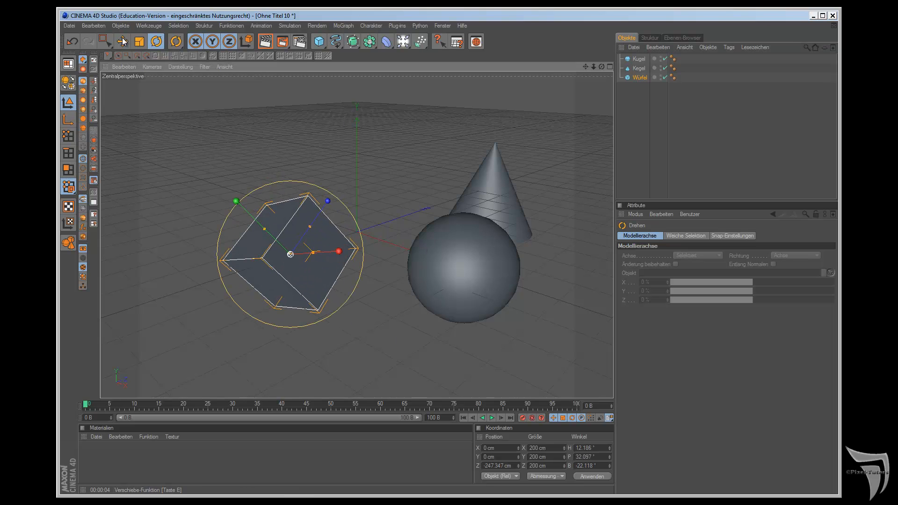
# Step: Transfer the rotated Würfel's position and direction to the Kegel with Übernehmen
pyautogui.press('e')
pyautogui.click(640, 58)
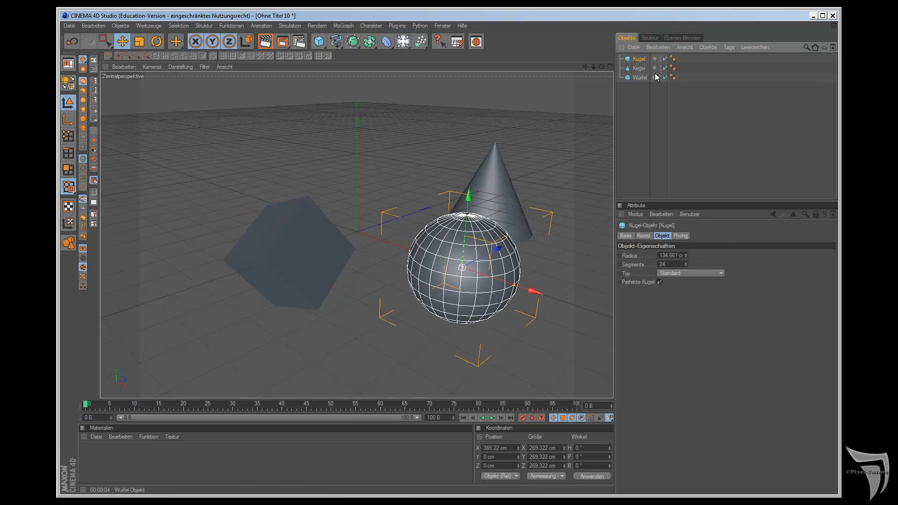
pyautogui.click(639, 68)
pyautogui.moveTo(176, 41); pyautogui.dragTo(211, 84)
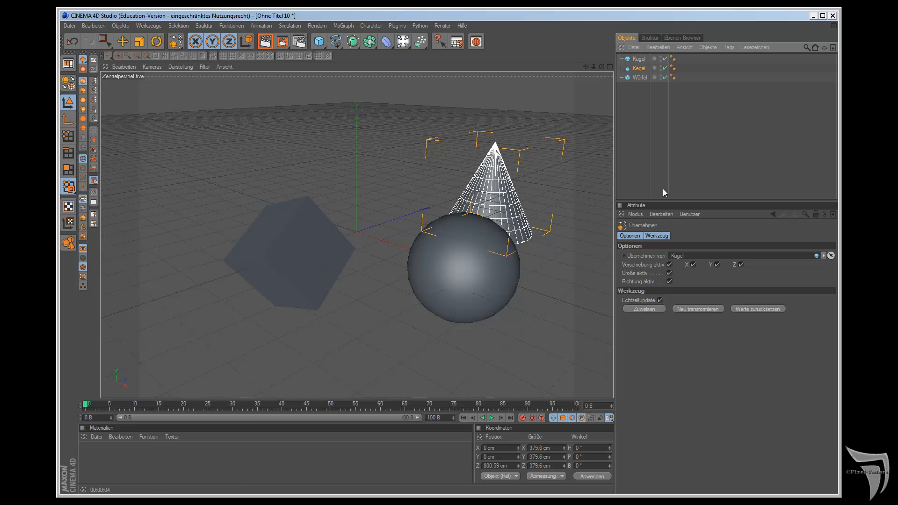
pyautogui.moveTo(643, 76); pyautogui.dragTo(686, 260)
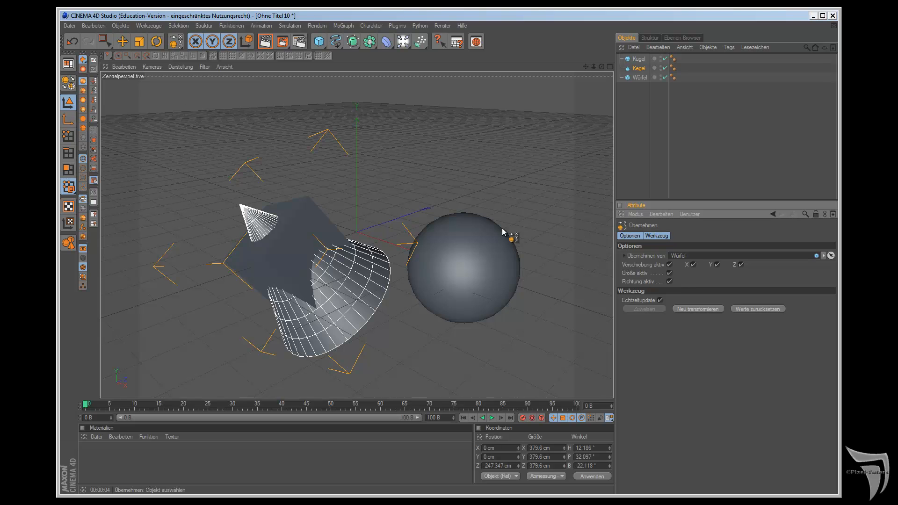
# Step: Undo the transfer and reapply the Würfel's position to the Kegel with Richtung aktiv turned off
pyautogui.click(72, 41)
pyautogui.click(652, 308)
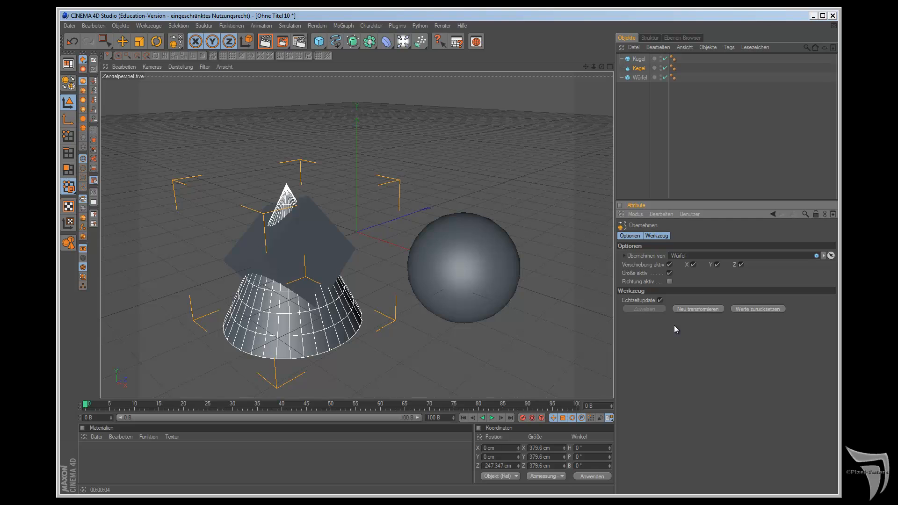
# Step: Undo the last transfer on the Kegel and switch to the TreppeAV.c4d document
pyautogui.click(71, 41)
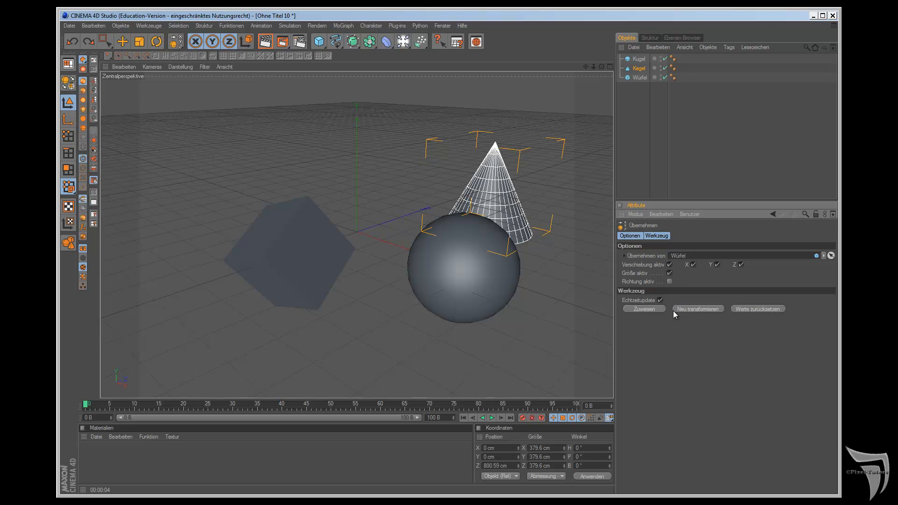
pyautogui.click(444, 27)
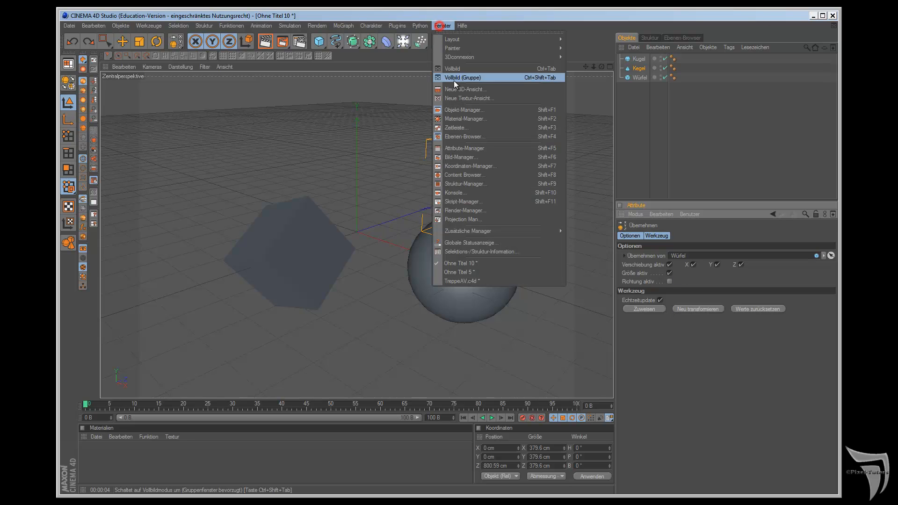
pyautogui.click(493, 279)
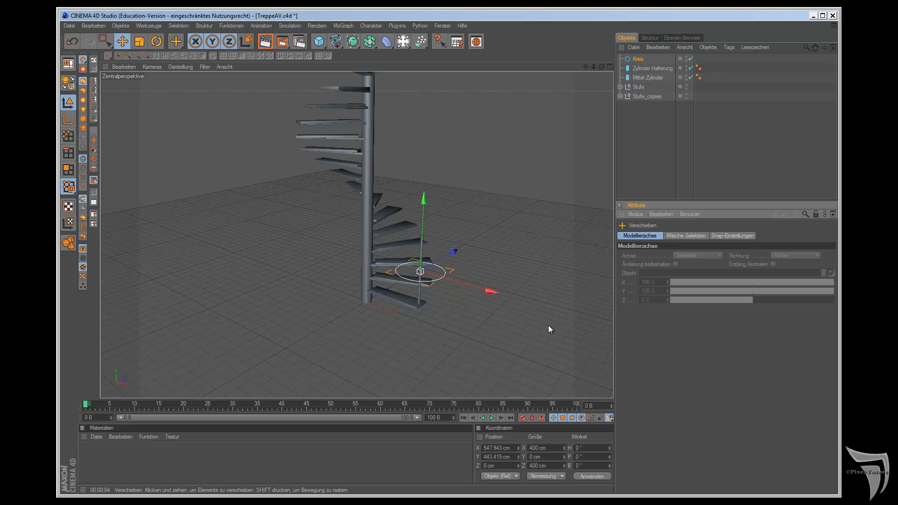
# Step: Set the radius of the Kreis spline to 10 cm
pyautogui.click(638, 59)
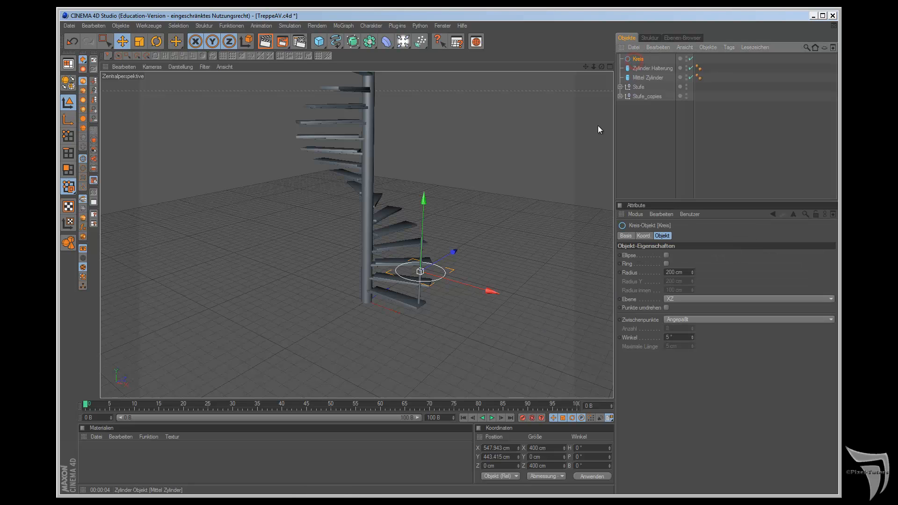
pyautogui.doubleClick(674, 271)
pyautogui.write('10')
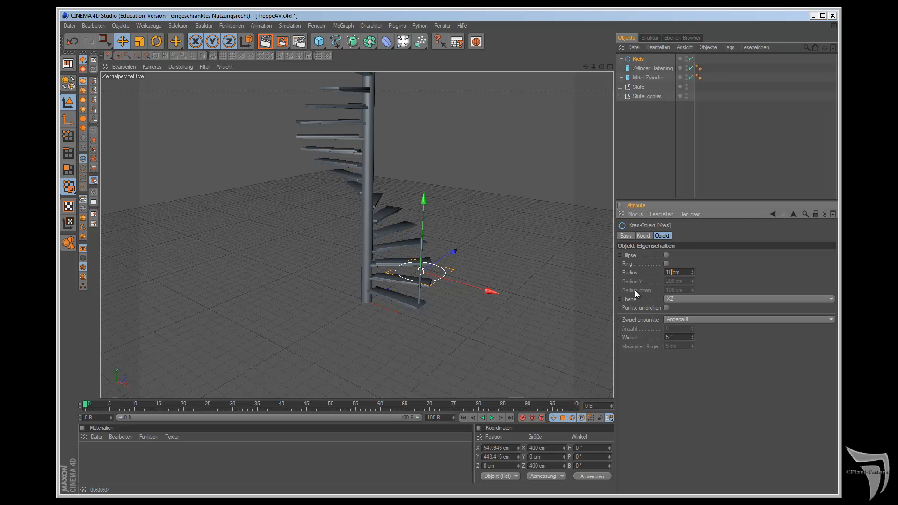
pyautogui.press('Return')
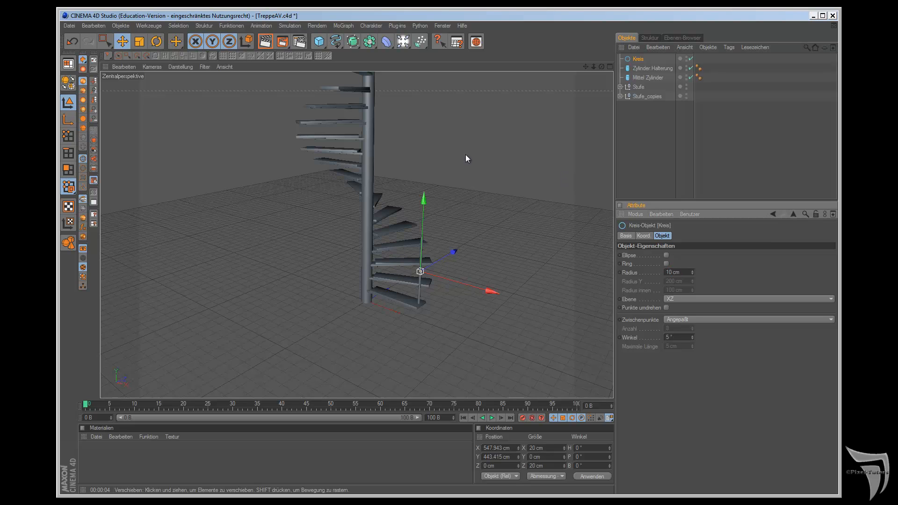
# Step: Move the Kreis down along the railing post to about Y 176 cm, just above the lowest stair tread
pyautogui.click(94, 141)
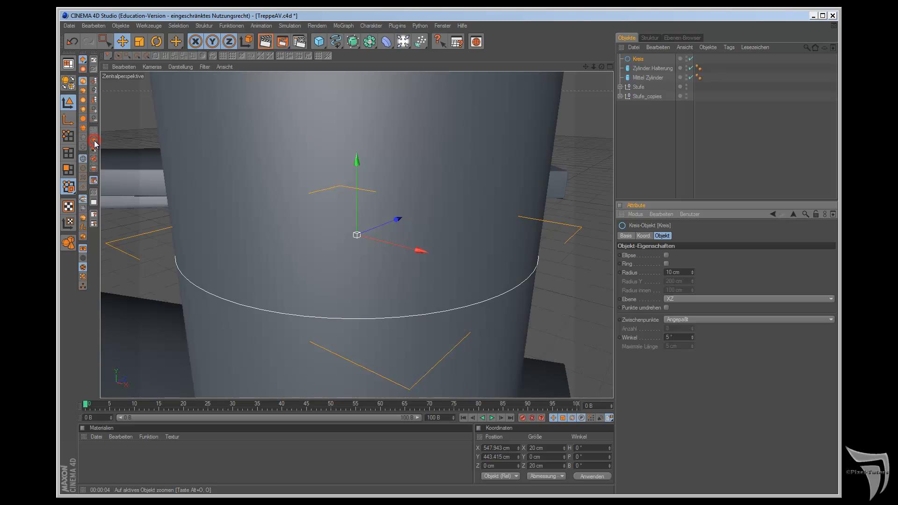
pyautogui.scroll(-5, 136, 192)
pyautogui.moveTo(585, 68)
pyautogui.mouseDown()
pyautogui.moveTo(505, 276)
pyautogui.moveTo(585, 69)
pyautogui.mouseUp()
pyautogui.scroll(-6, 585, 69)
pyautogui.scroll(-3, 568, 161)
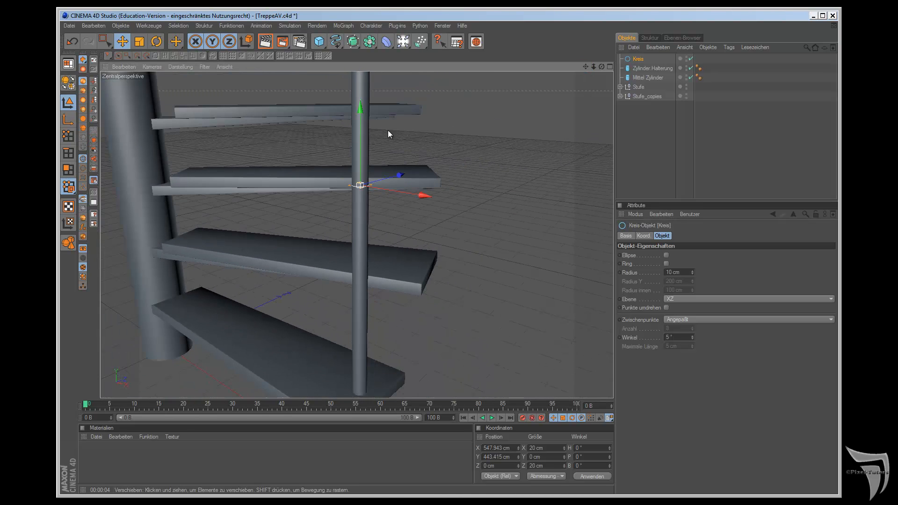
pyautogui.moveTo(361, 111); pyautogui.dragTo(505, 279)
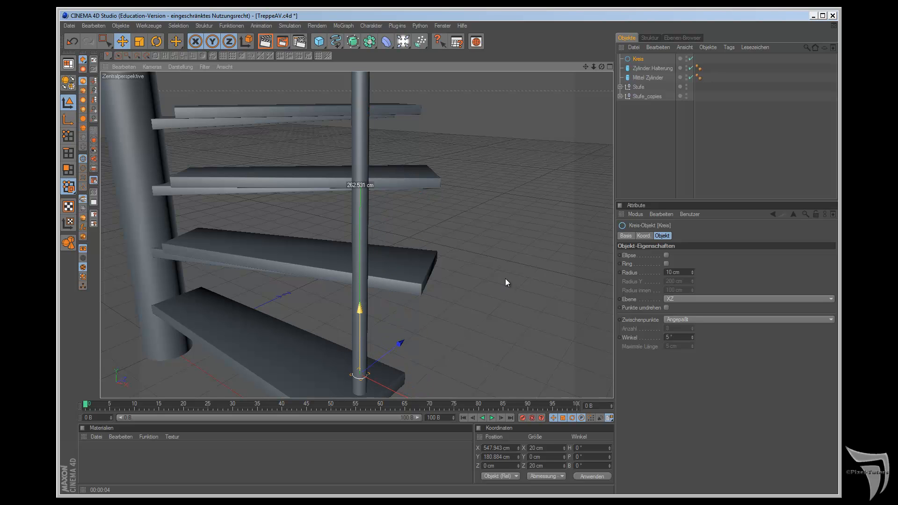
pyautogui.click(94, 140)
pyautogui.scroll(-5, 215, 153)
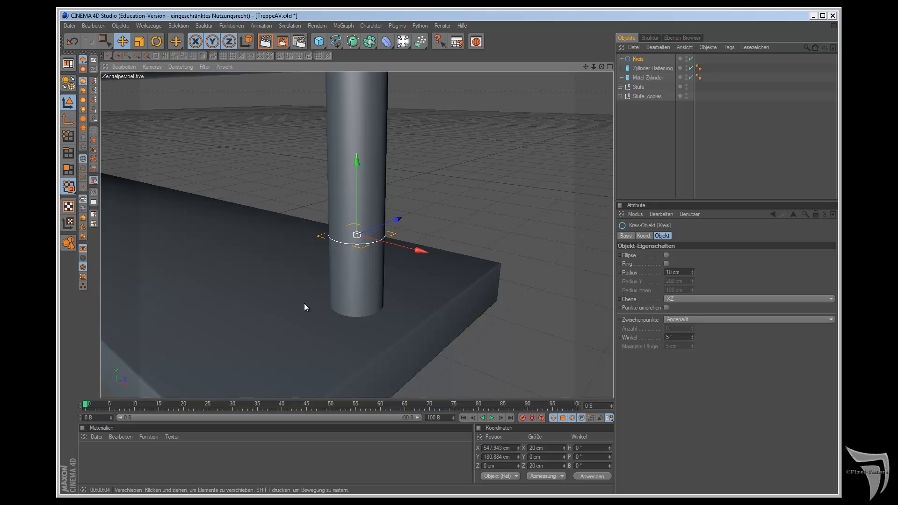
pyautogui.moveTo(357, 159); pyautogui.dragTo(357, 171)
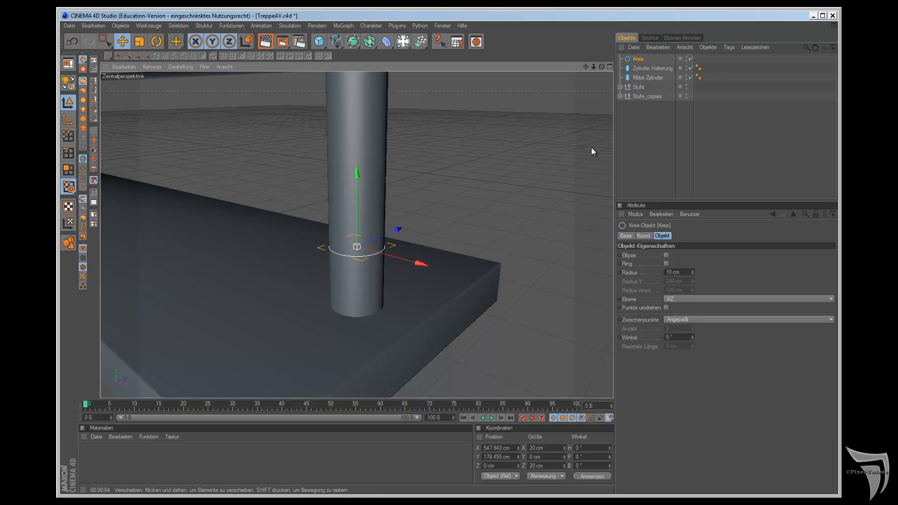
# Step: Move the Kreis to the end of the object list and place two copies below it at about Y 166 cm and Y 153 cm
pyautogui.moveTo(636, 59); pyautogui.dragTo(646, 138)
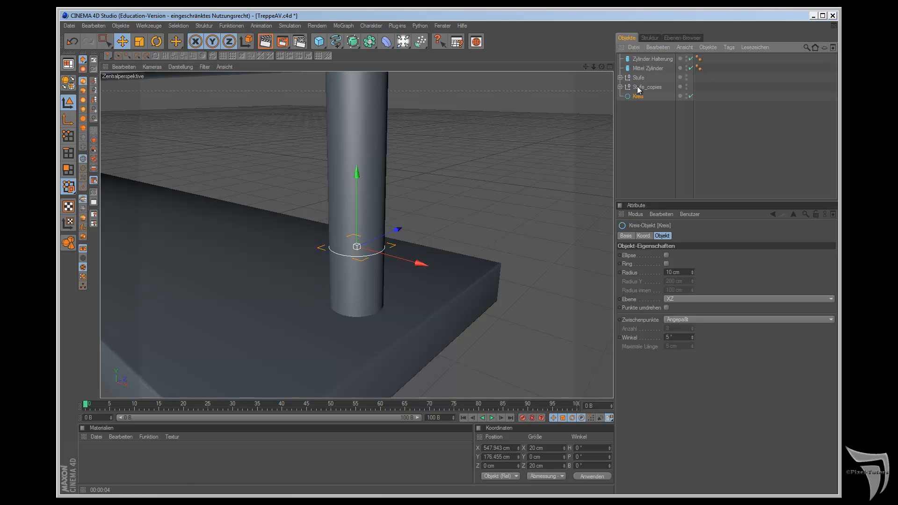
pyautogui.moveTo(638, 98); pyautogui.dragTo(638, 107)
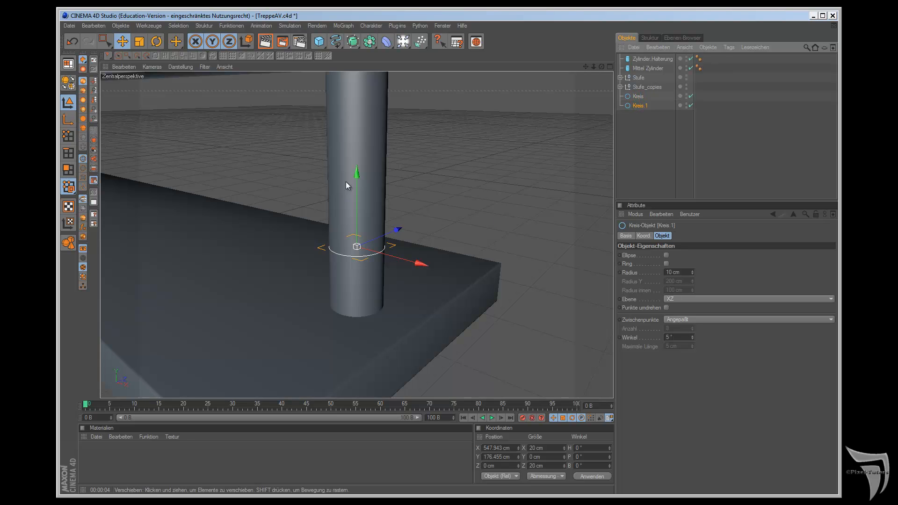
pyautogui.moveTo(357, 187); pyautogui.dragTo(356, 215)
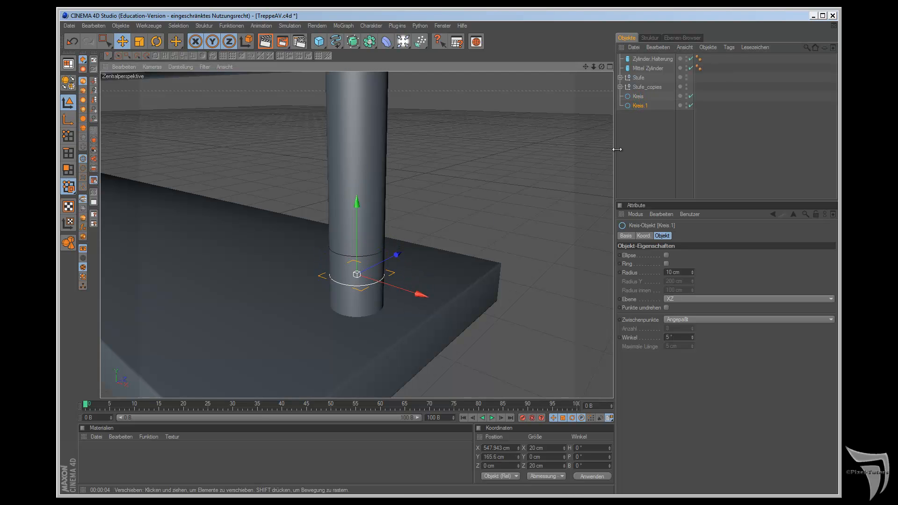
pyautogui.keyDown('ctrl'); pyautogui.moveTo(637, 106); pyautogui.dragTo(639, 112); pyautogui.keyUp('ctrl')
pyautogui.moveTo(355, 211); pyautogui.dragTo(506, 279)
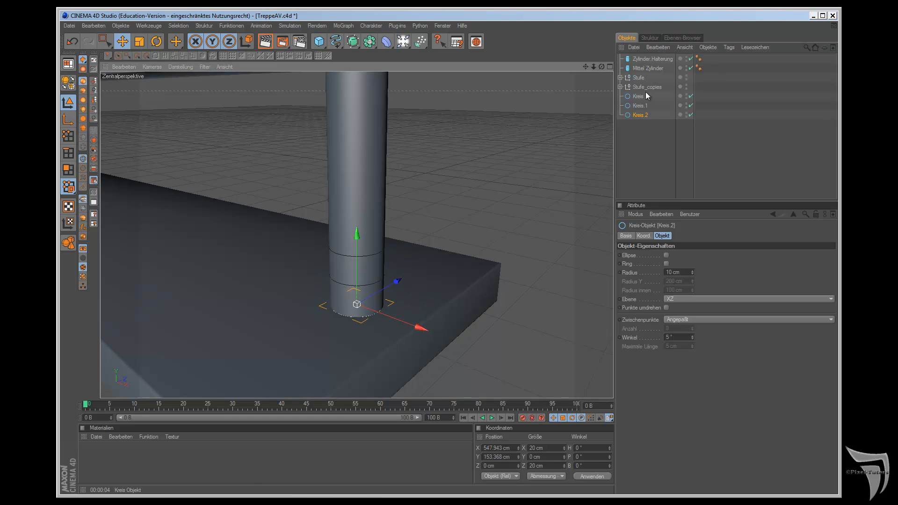
# Step: Enlarge the radii of Kreis 1 and Kreis 2 slightly beyond the post's radius
pyautogui.click(639, 106)
pyautogui.moveTo(693, 271); pyautogui.dragTo(694, 274)
pyautogui.click(641, 115)
# Step: Create a Loft-NURBS at the end of the object list and nest the three Kreis splines inside it
pyautogui.moveTo(353, 41); pyautogui.dragTo(456, 67)
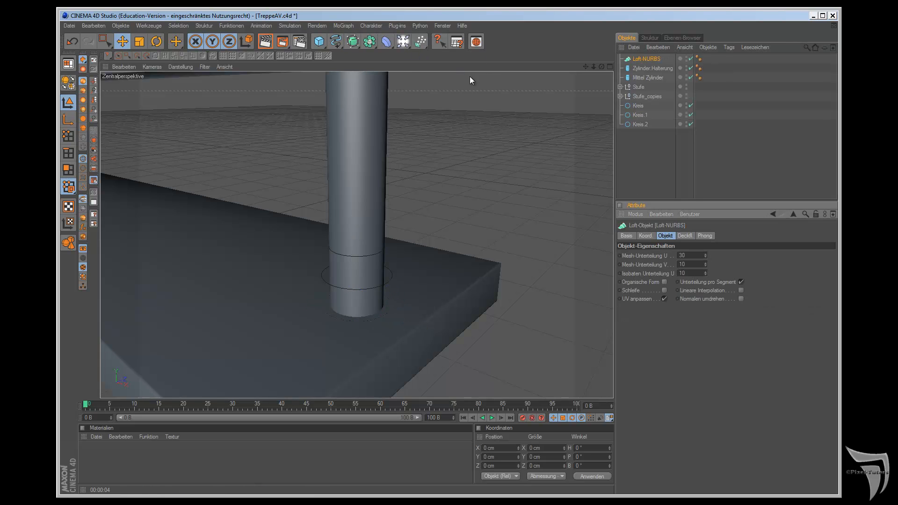
pyautogui.moveTo(637, 59); pyautogui.dragTo(653, 151)
pyautogui.moveTo(638, 108); pyautogui.dragTo(644, 96)
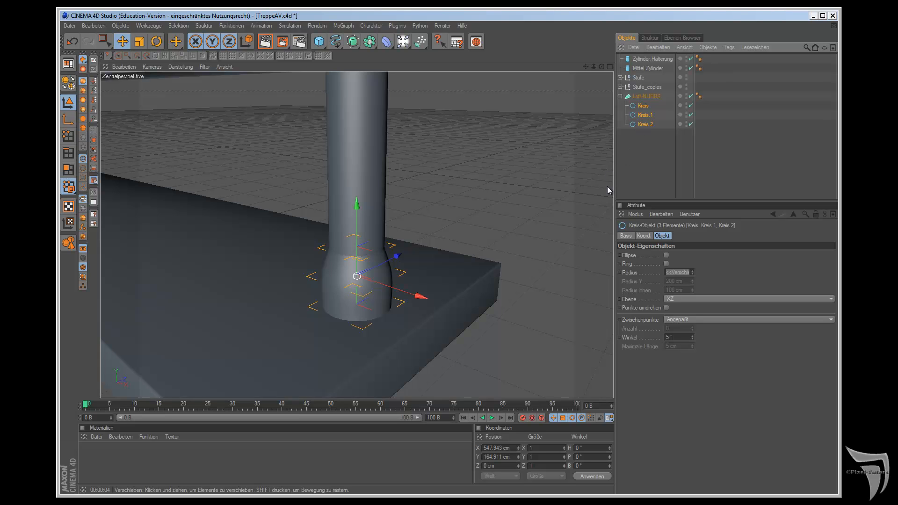
pyautogui.click(646, 96)
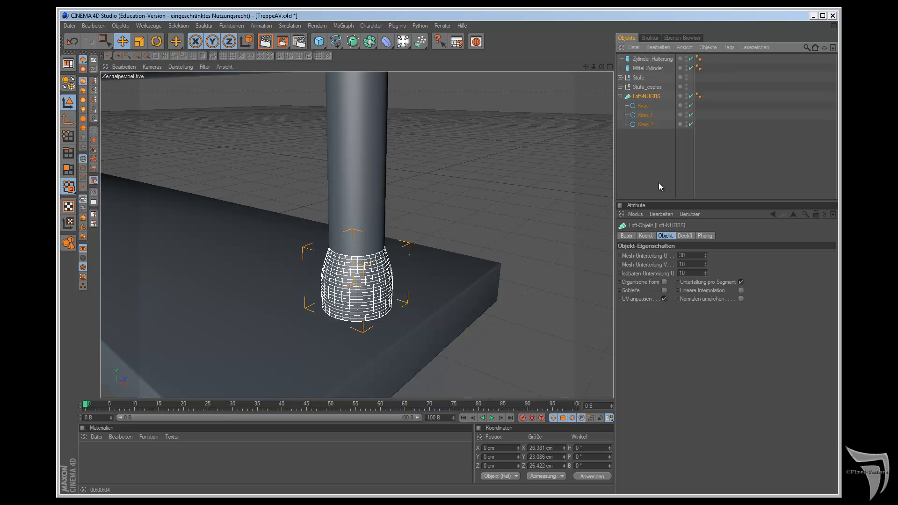
# Step: Flare the loft's base by adjusting the Kreis 1 radius and setting the Kreis 2 radius to 21 cm
pyautogui.click(645, 115)
pyautogui.moveTo(693, 272); pyautogui.dragTo(692, 274)
pyautogui.click(645, 124)
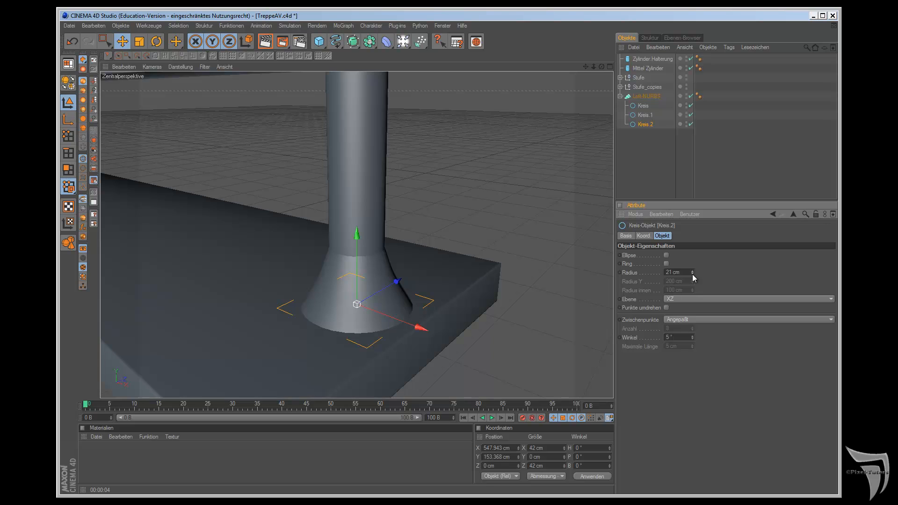
# Step: Set the loft's start cap to Deckflächen und Rundung with Start-Stufe 6 and Start-Radius 2 cm, and check it in a render
pyautogui.click(637, 96)
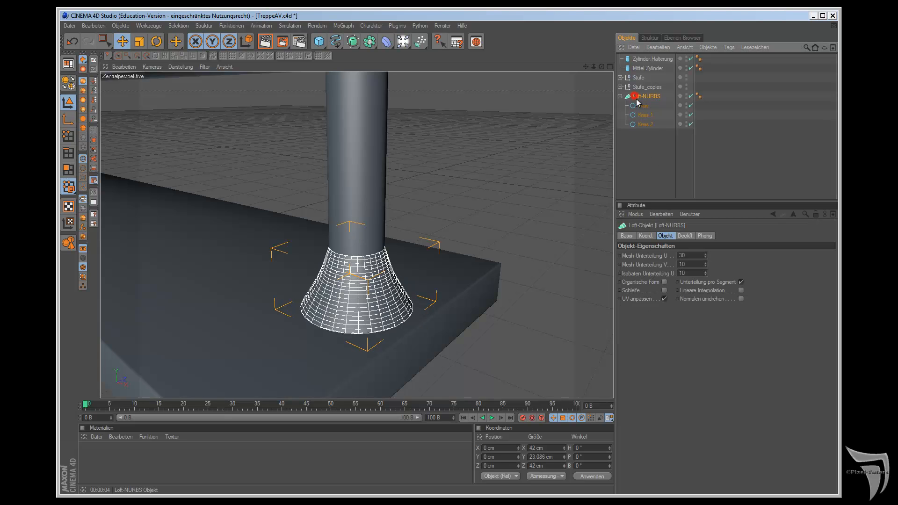
pyautogui.click(684, 236)
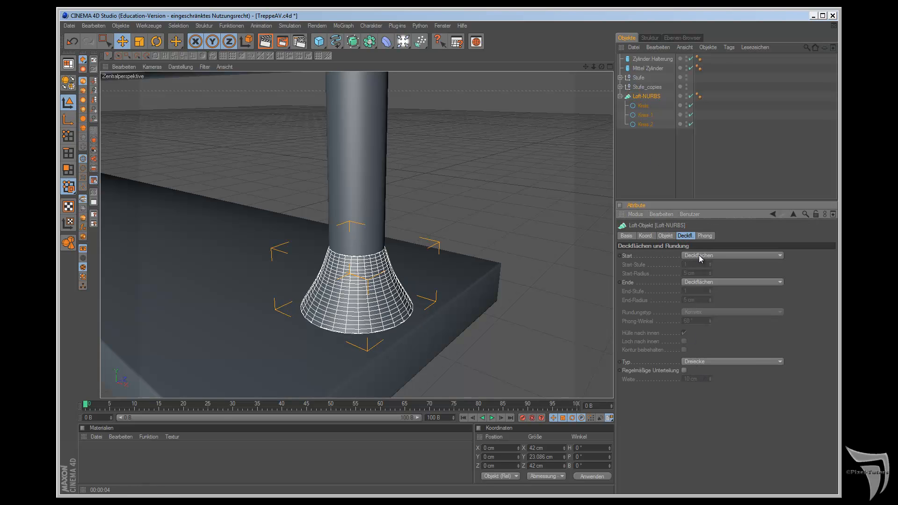
pyautogui.click(700, 254)
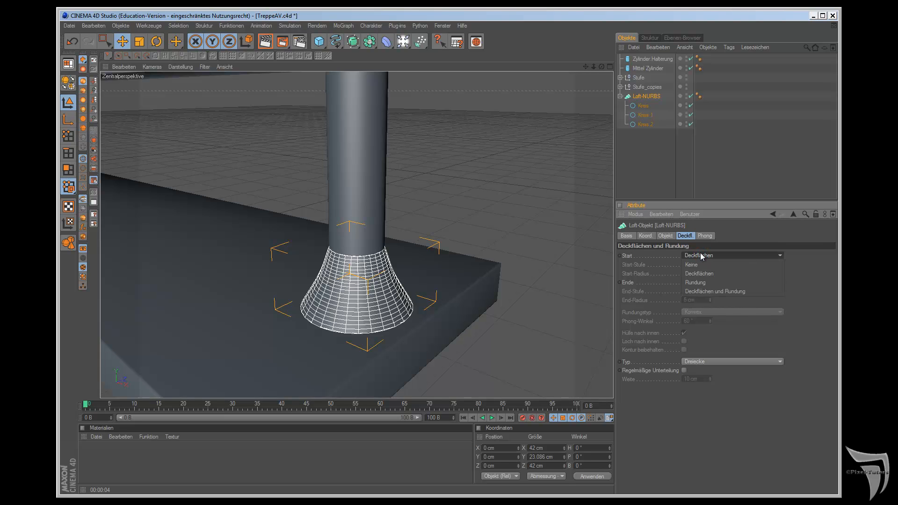
pyautogui.click(713, 296)
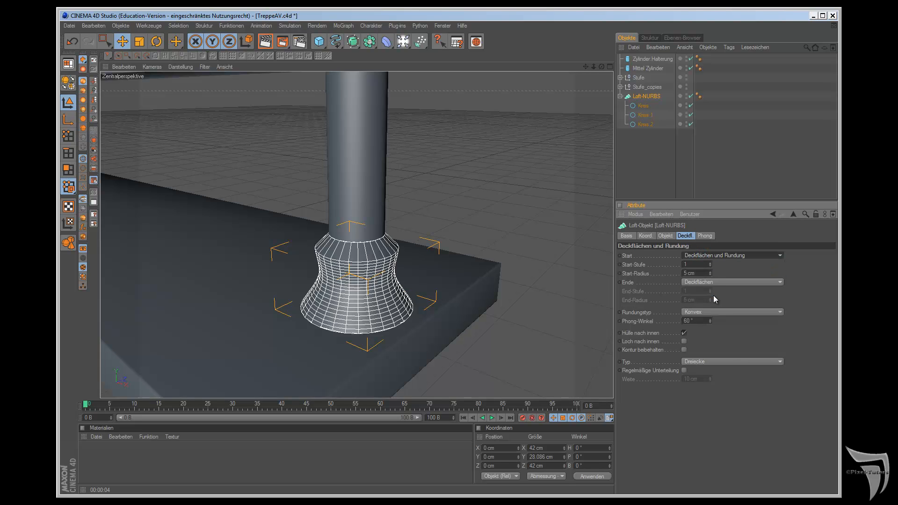
pyautogui.click(710, 264)
pyautogui.moveTo(711, 265); pyautogui.dragTo(710, 270)
pyautogui.click(711, 271)
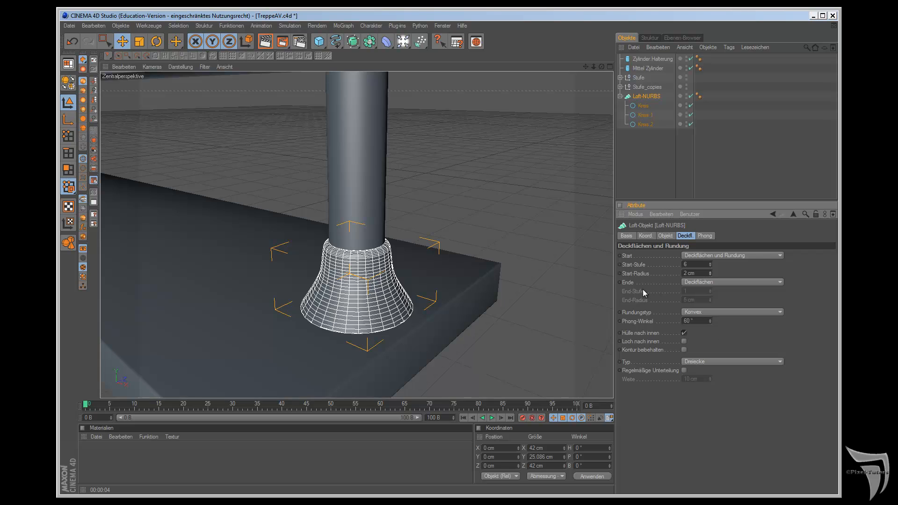
pyautogui.click(266, 43)
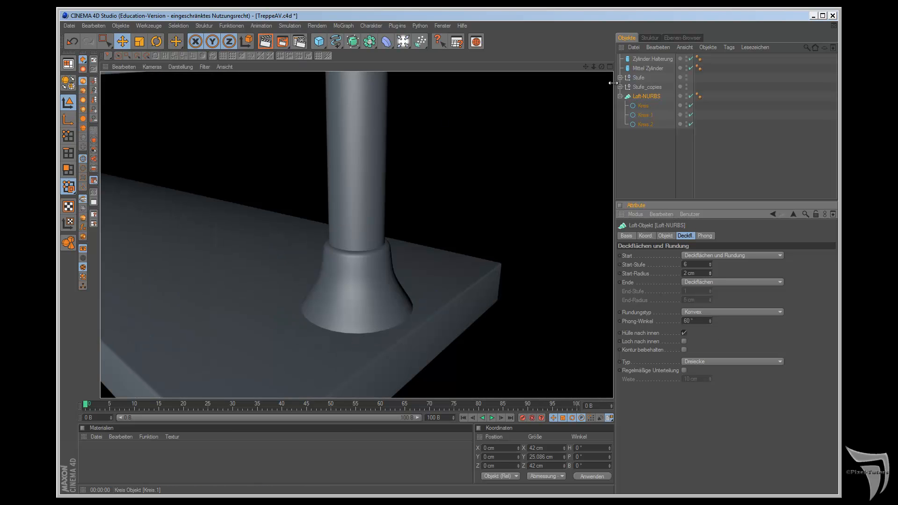
# Step: Rename the Loft-NURBS as Manschette and collapse its hierarchy
pyautogui.doubleClick(647, 97)
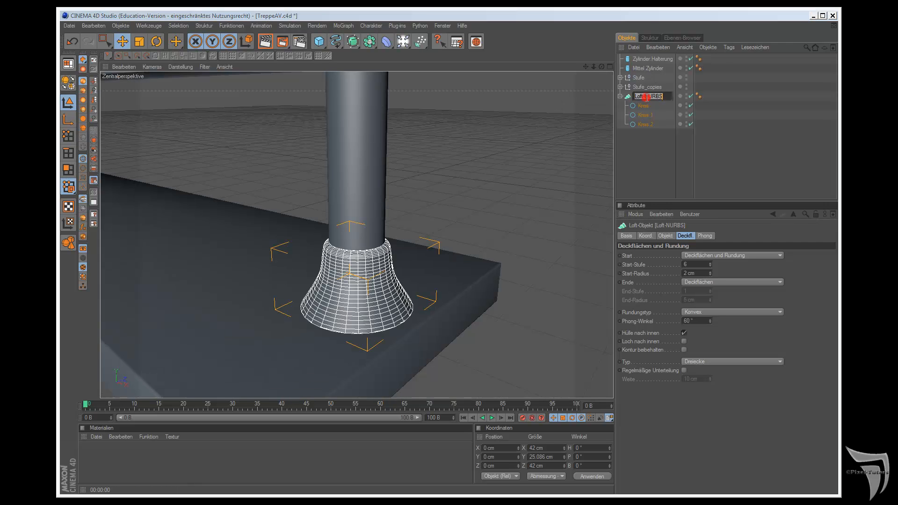
pyautogui.write('Manschette')
pyautogui.press('Return')
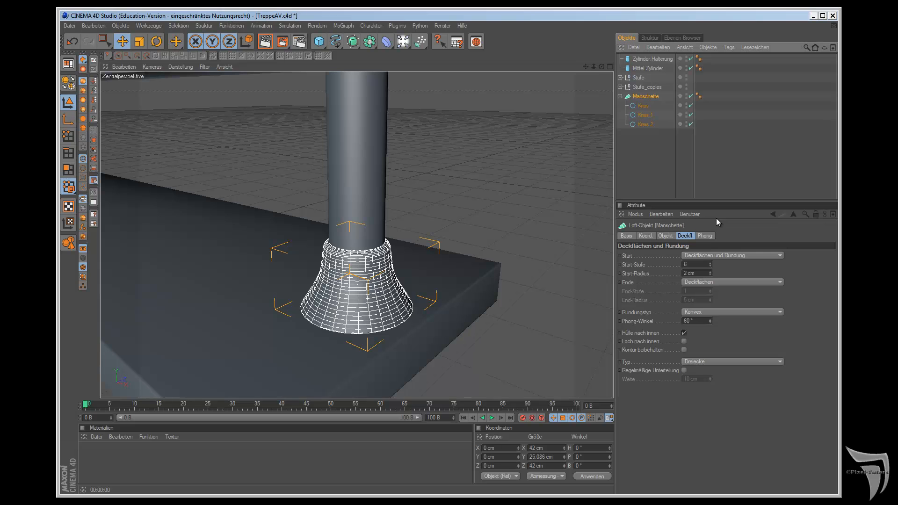
pyautogui.click(621, 96)
# Step: Group the Zylinder Halterung and the Manschette under a null object named Halterung
pyautogui.click(651, 59)
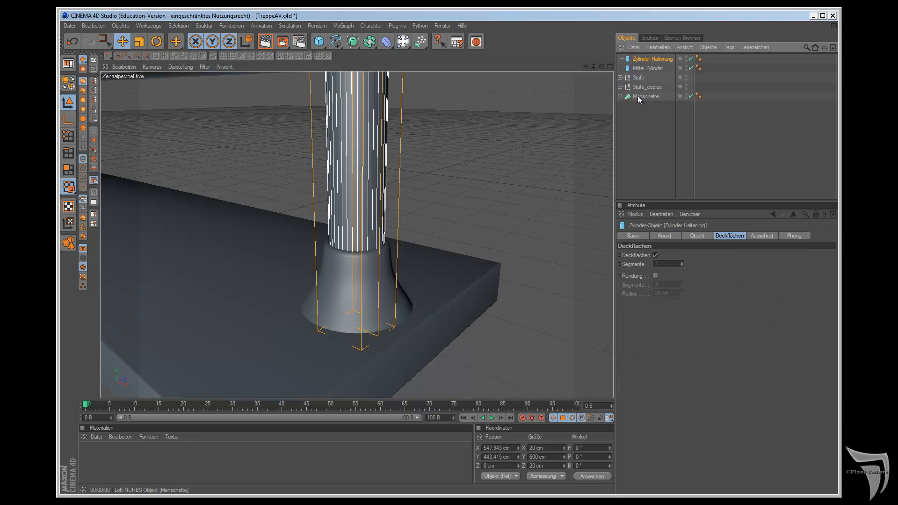
pyautogui.click(639, 96)
pyautogui.keyDown('ctrl'); pyautogui.click(644, 58); pyautogui.keyUp('ctrl')
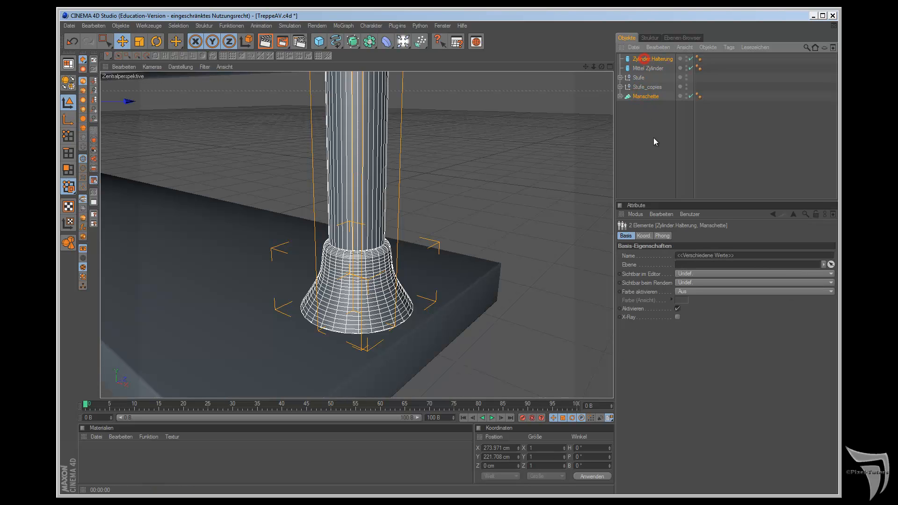
pyautogui.hotkey('alt', 'g')
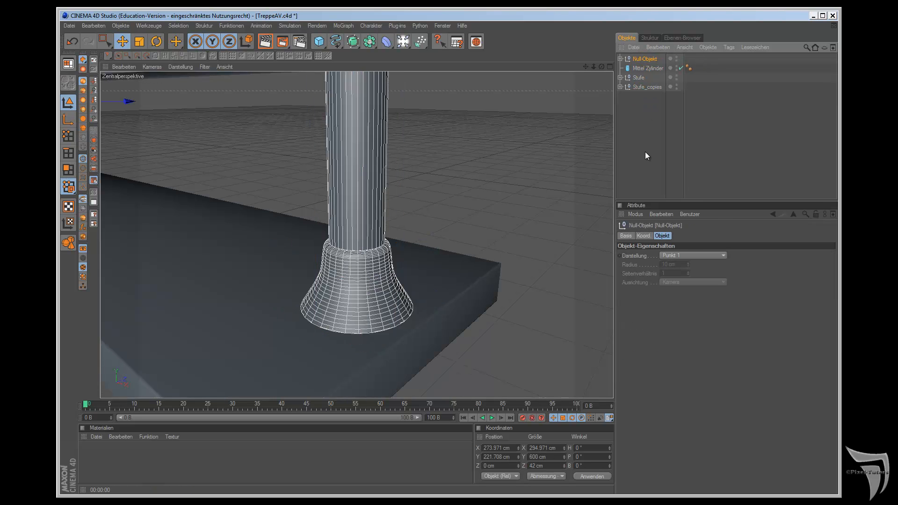
pyautogui.doubleClick(644, 60)
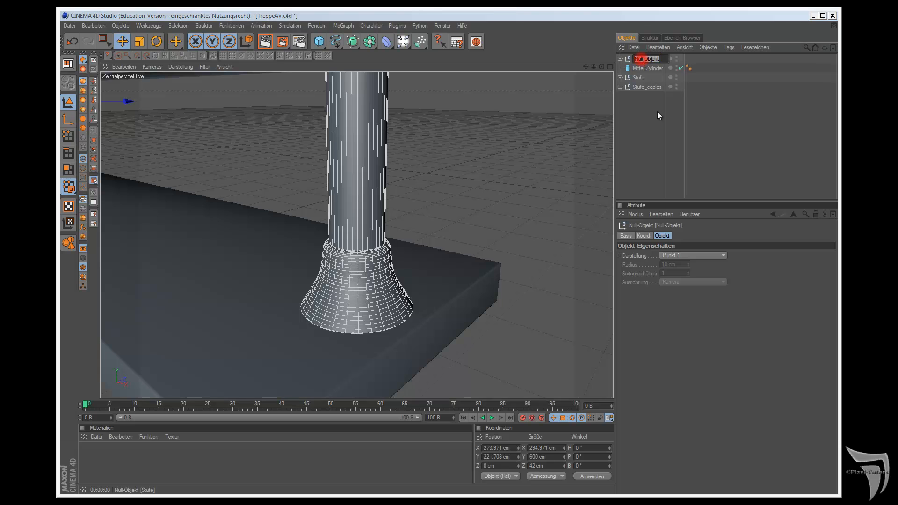
pyautogui.write('Halterung')
pyautogui.press('Return')
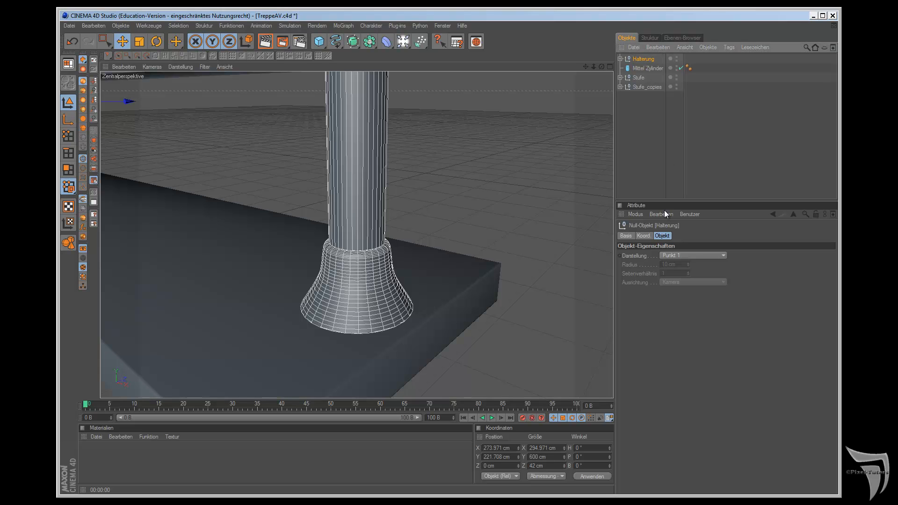
# Step: Set Duplizieren to 9 copies for the Halterung group, try it around the staircase, and undo the duplication
pyautogui.click(95, 168)
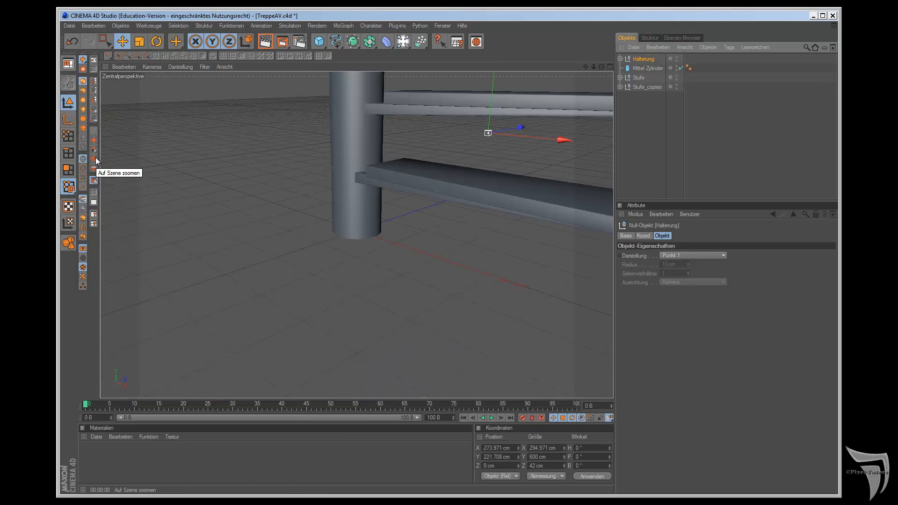
pyautogui.click(94, 159)
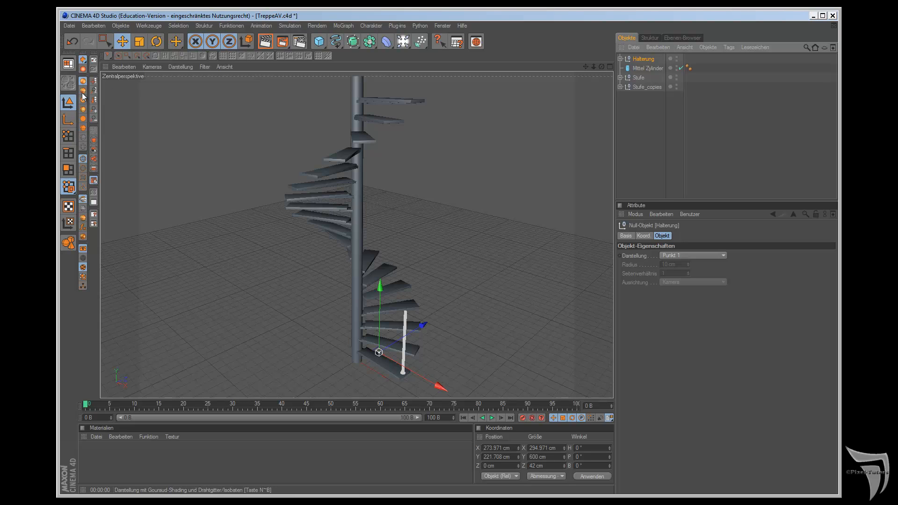
pyautogui.moveTo(176, 46); pyautogui.dragTo(204, 85)
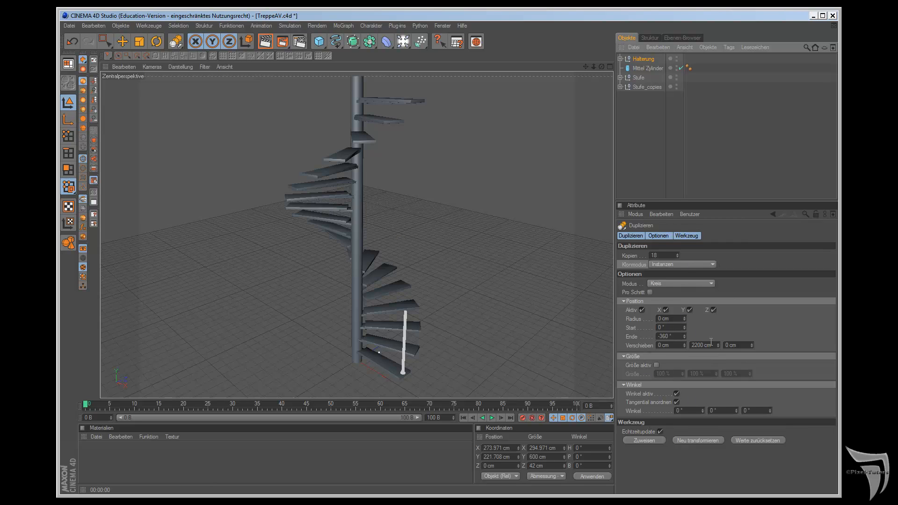
pyautogui.doubleClick(660, 255)
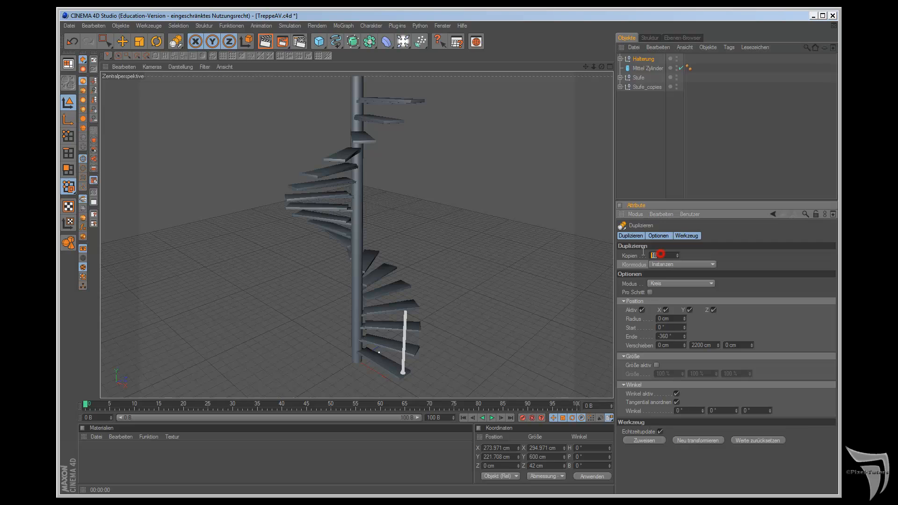
pyautogui.write('9')
pyautogui.click(644, 440)
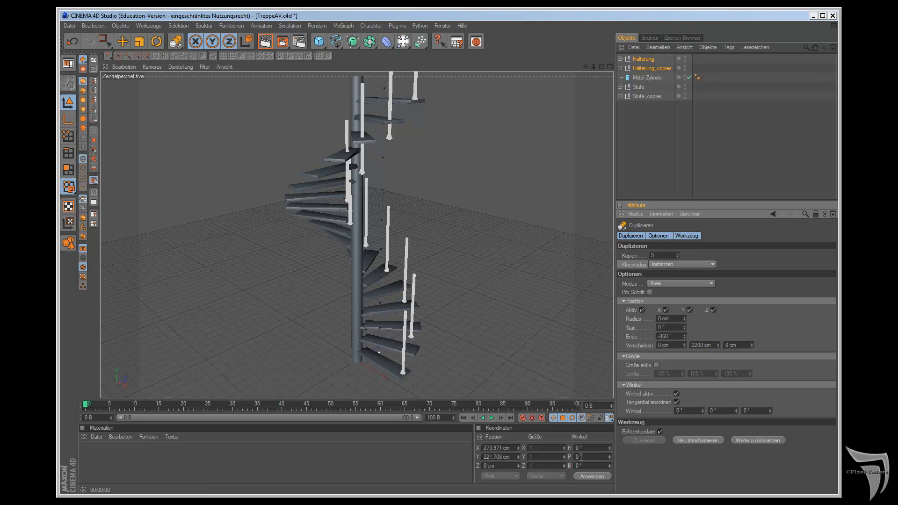
pyautogui.hotkey('ctrl', 'z')
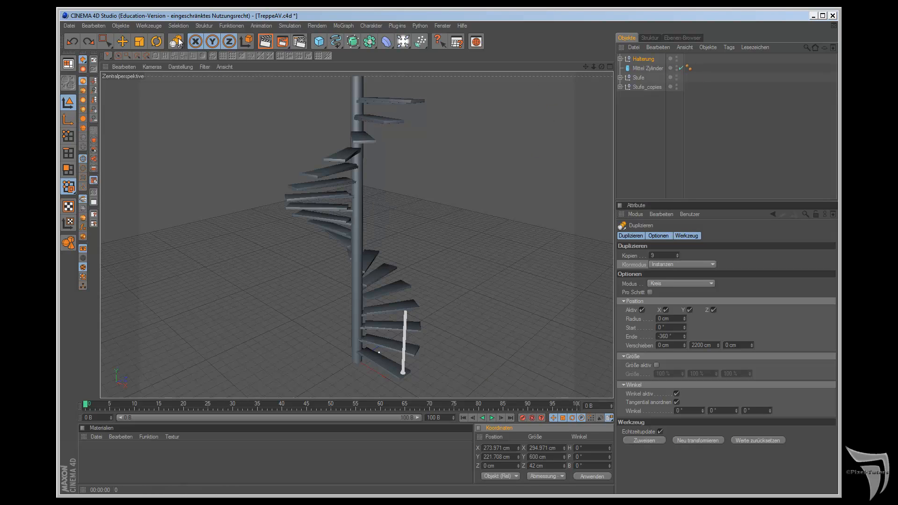
# Step: Move the Halterung group's object axis to X 0 and Y 0 cm at the staircase centre, leaving the post in place
pyautogui.click(121, 45)
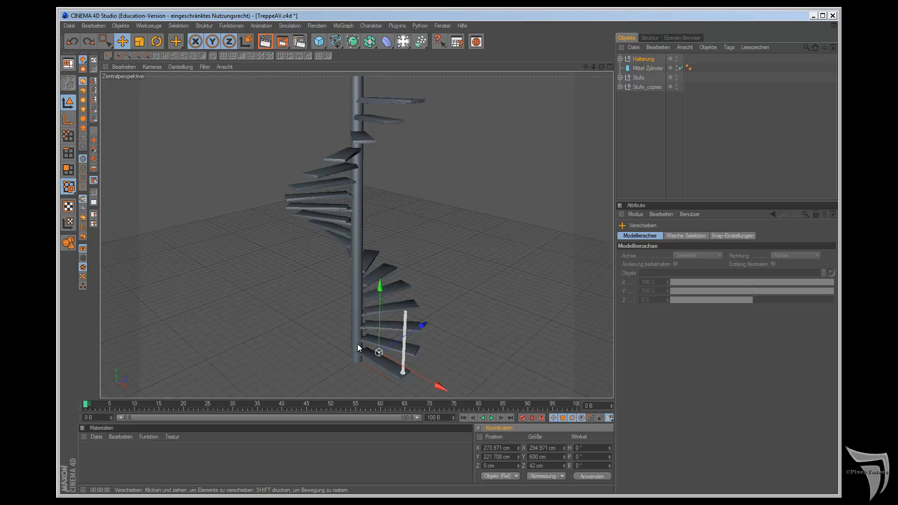
pyautogui.click(68, 120)
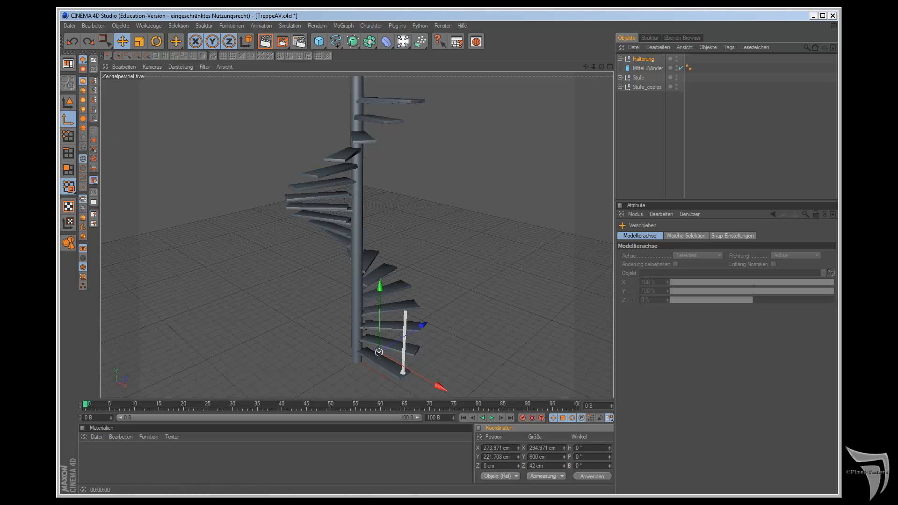
pyautogui.doubleClick(511, 448)
pyautogui.write('0')
pyautogui.press('Tab')
pyautogui.write('0')
pyautogui.press('Return')
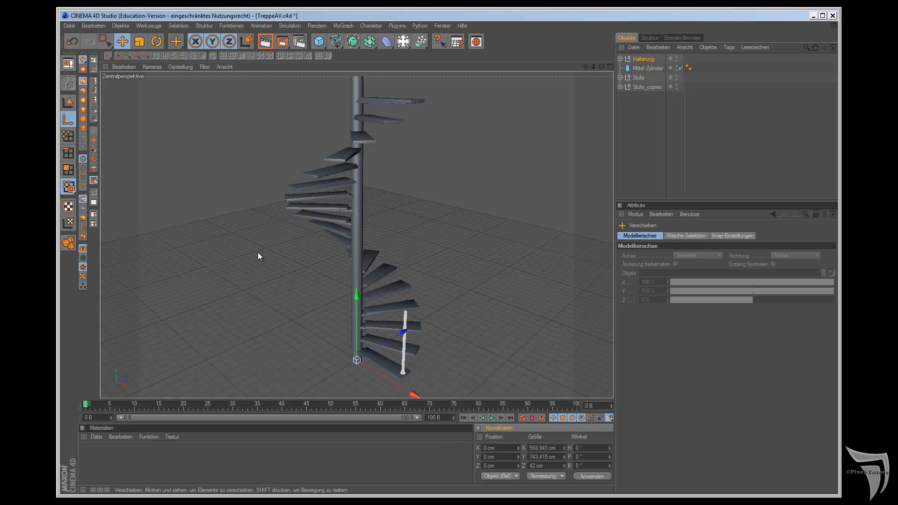
pyautogui.click(68, 102)
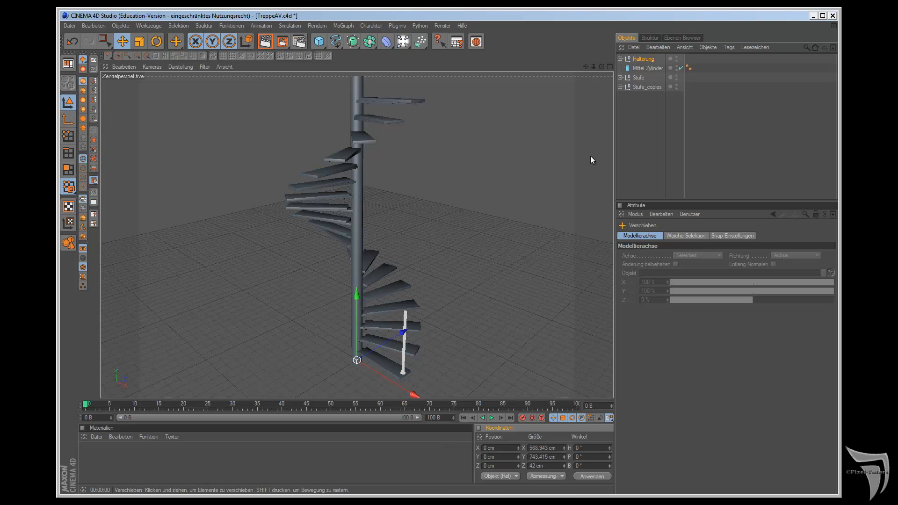
# Step: Duplicate the Halterung group around the staircase as 9 circular instances with a -360° end angle and 2200 cm vertical offset
pyautogui.moveTo(175, 41); pyautogui.dragTo(187, 69)
pyautogui.click(187, 69)
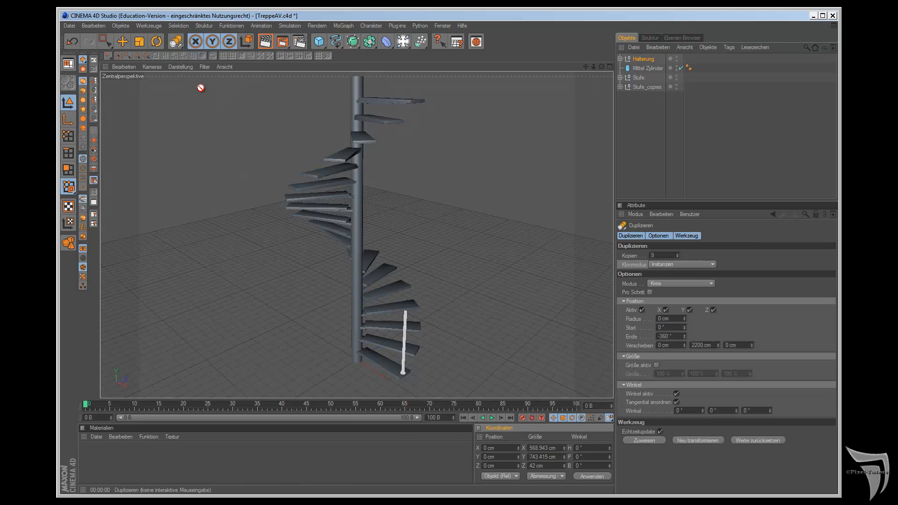
pyautogui.click(640, 440)
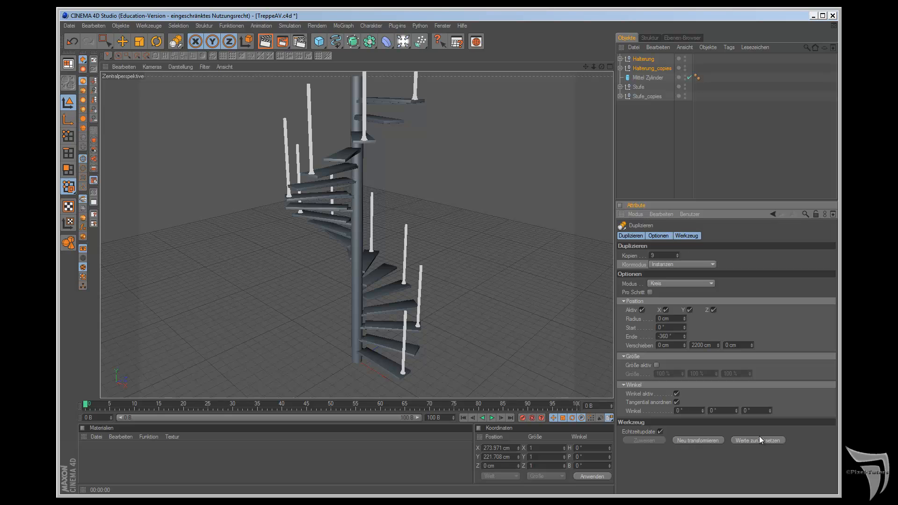
pyautogui.moveTo(600, 67); pyautogui.dragTo(506, 275)
# Step: Move the original Halterung into the Halterung_copies group and rename that group Halterungen, leaving it collapsed
pyautogui.click(620, 68)
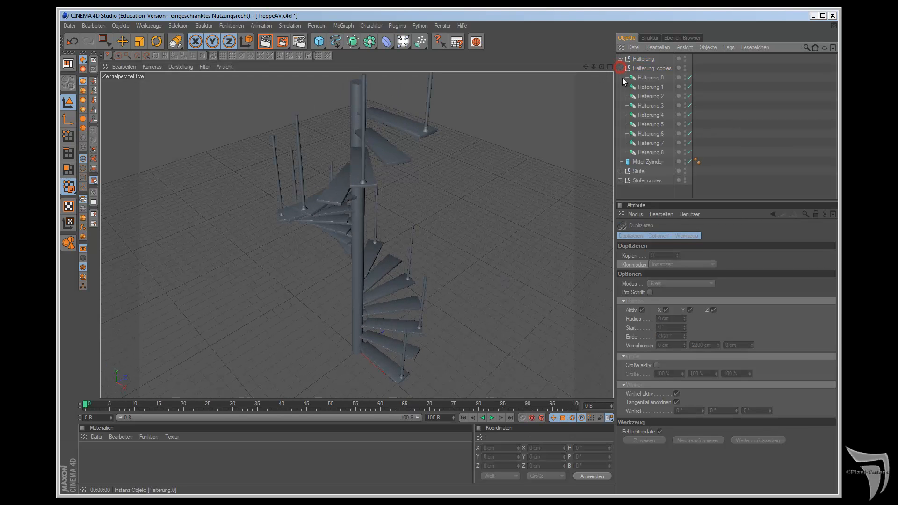
pyautogui.moveTo(643, 60); pyautogui.dragTo(646, 70)
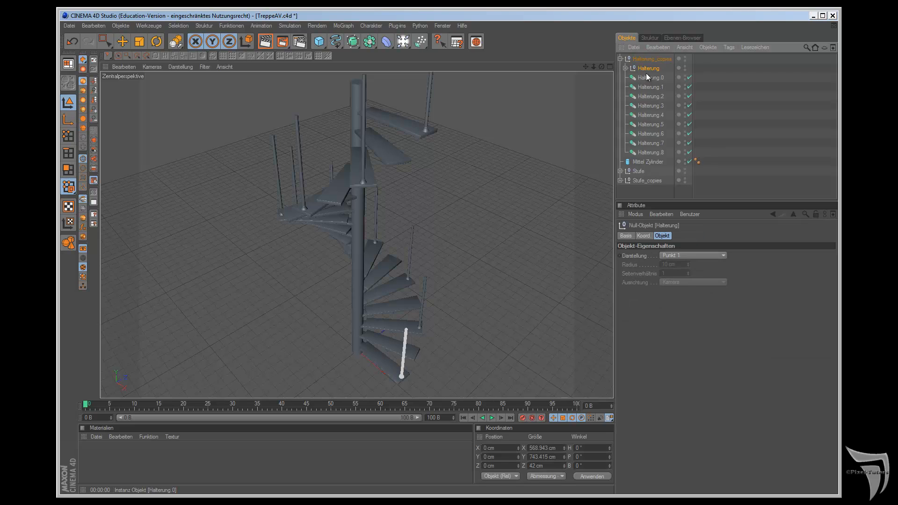
pyautogui.click(652, 60)
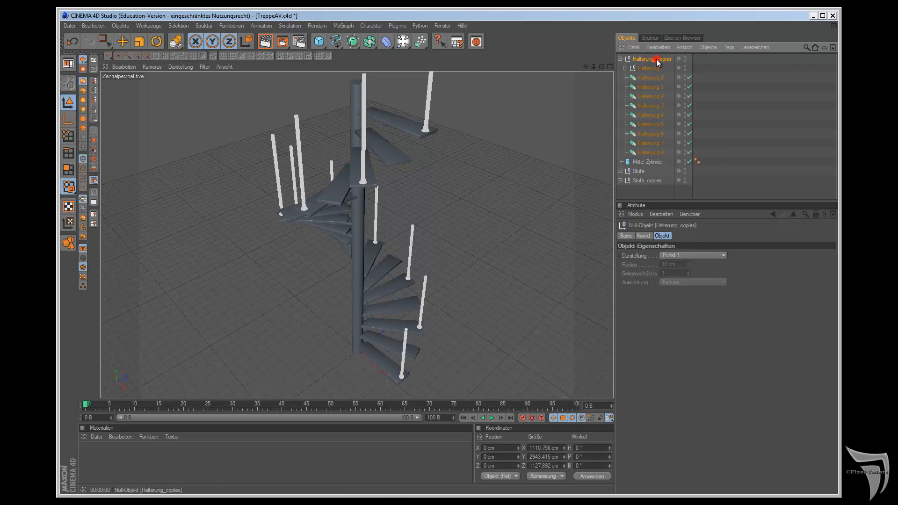
pyautogui.doubleClick(656, 59)
pyautogui.write('en')
pyautogui.press('Return')
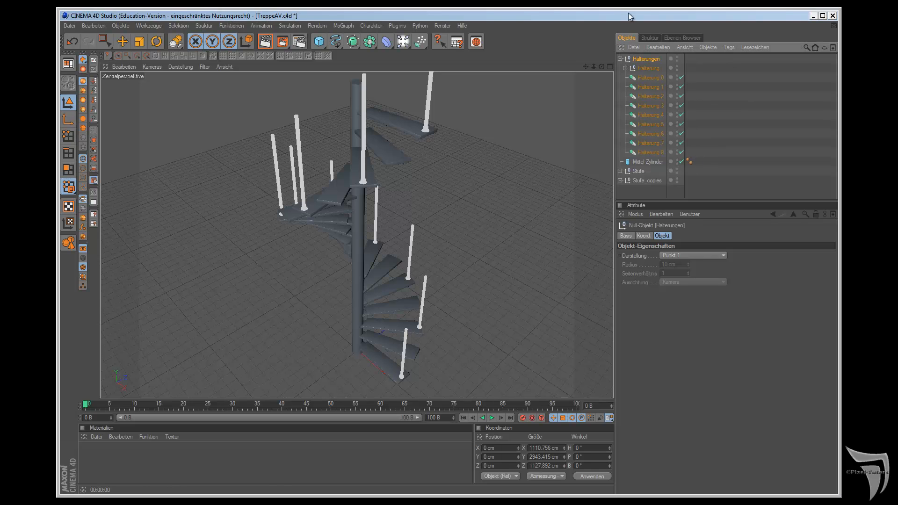
pyautogui.click(621, 59)
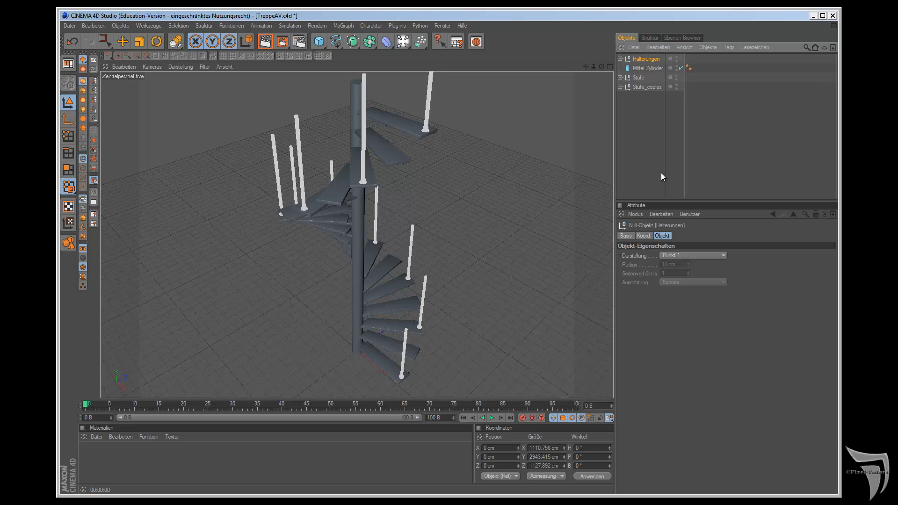
# Step: Save the staircase scene
pyautogui.hotkey('ctrl', 's')
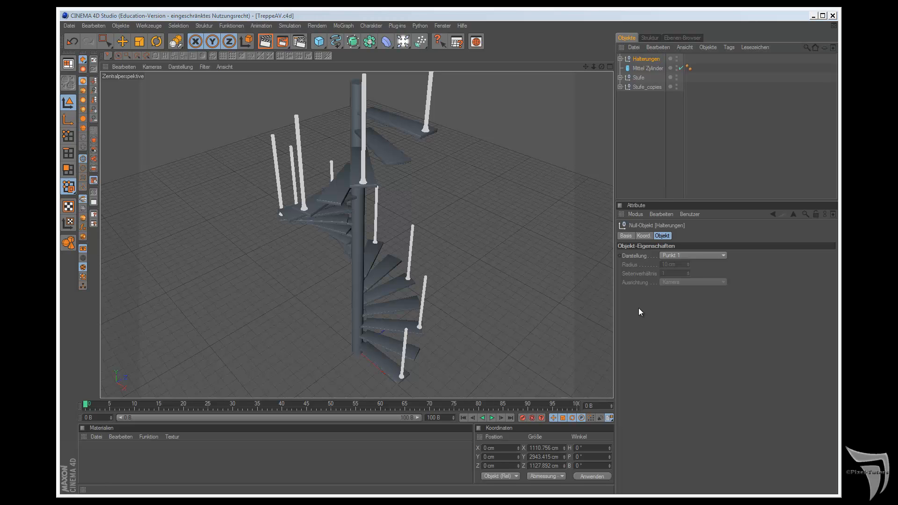
pyautogui.click(523, 17)
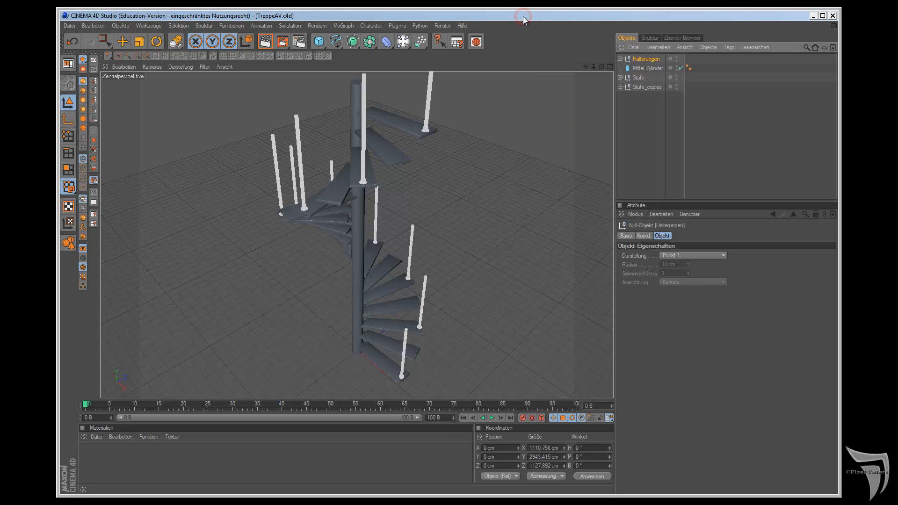
# Step: Add a Helix spline to the scene and set its plane to XZ
pyautogui.moveTo(589, 66); pyautogui.dragTo(505, 276)
pyautogui.click(339, 39)
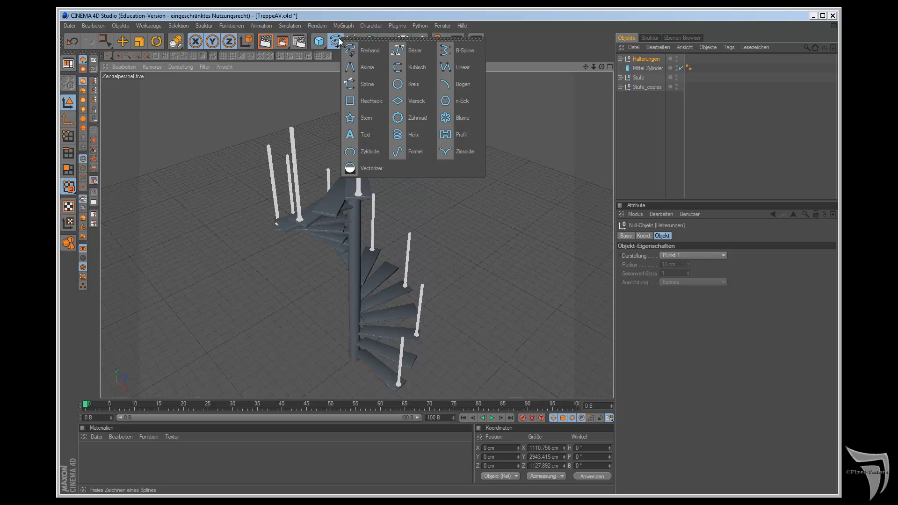
pyautogui.click(436, 136)
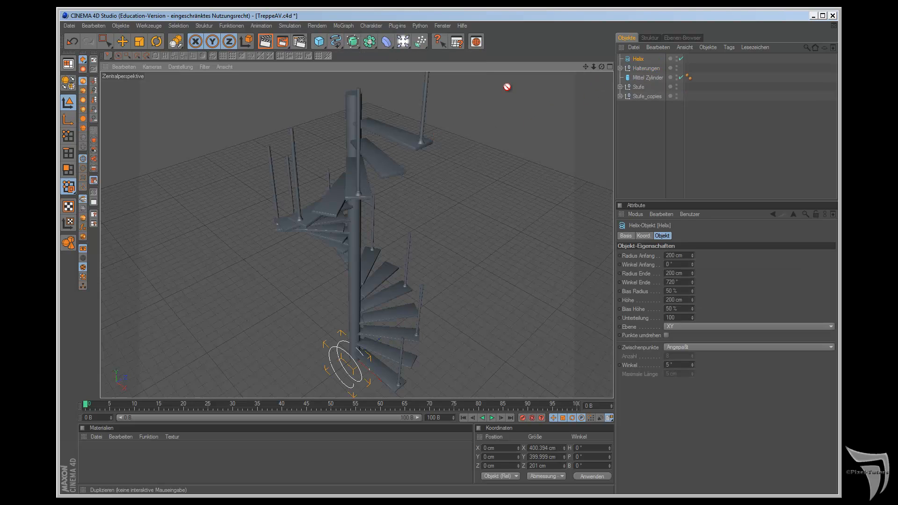
pyautogui.click(95, 157)
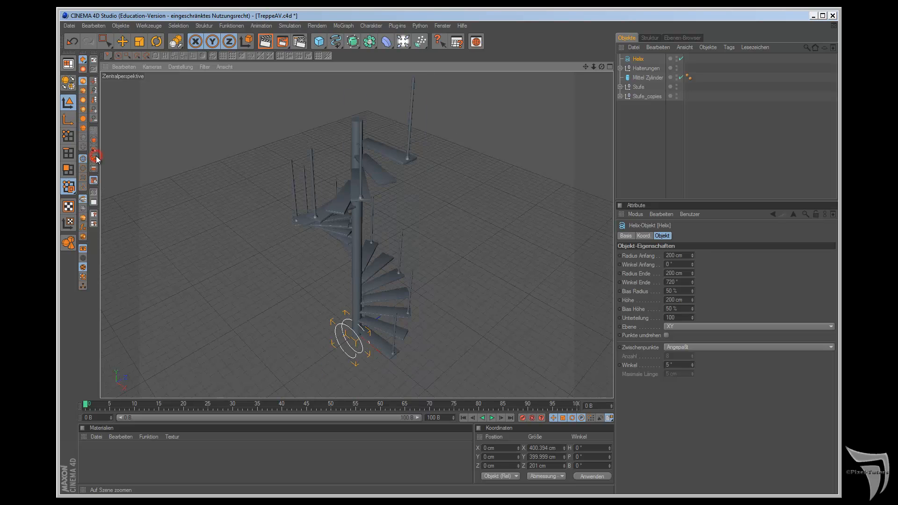
pyautogui.moveTo(602, 68); pyautogui.dragTo(519, 273)
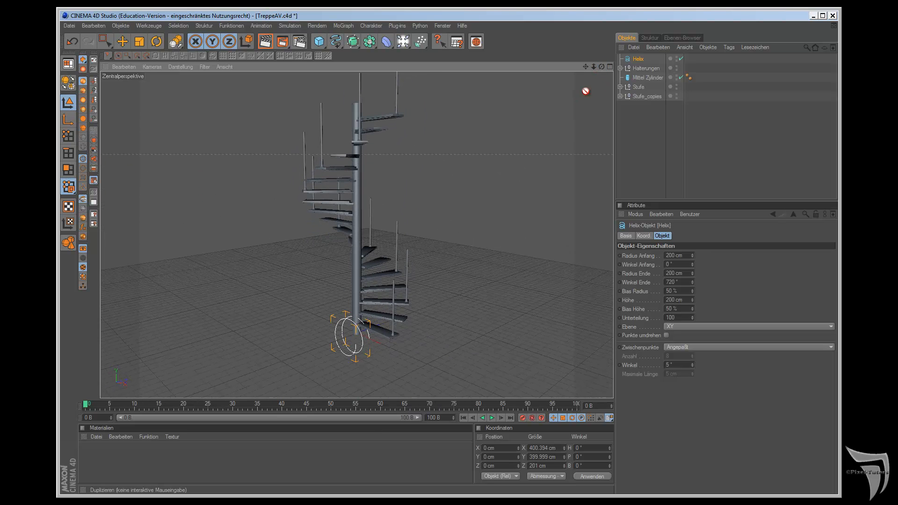
pyautogui.click(709, 329)
pyautogui.click(708, 354)
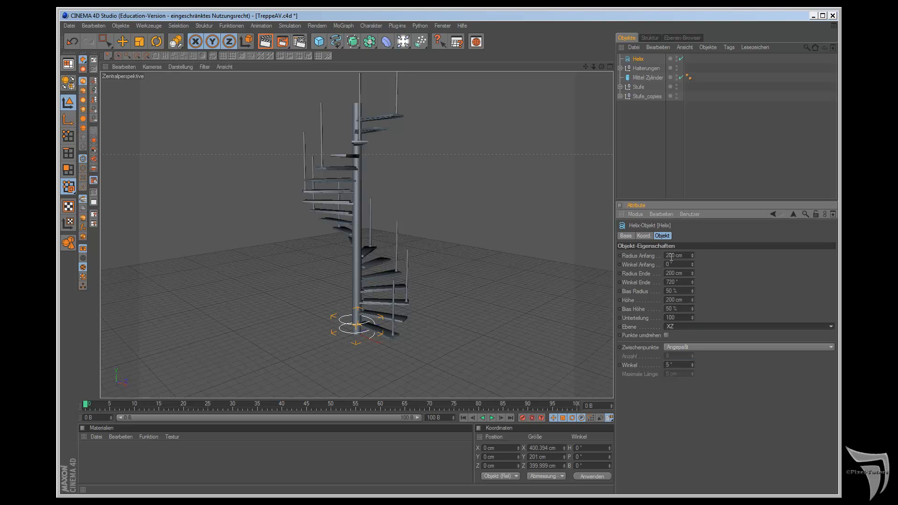
# Step: Set the Helix's end angle to 360°
pyautogui.doubleClick(680, 282)
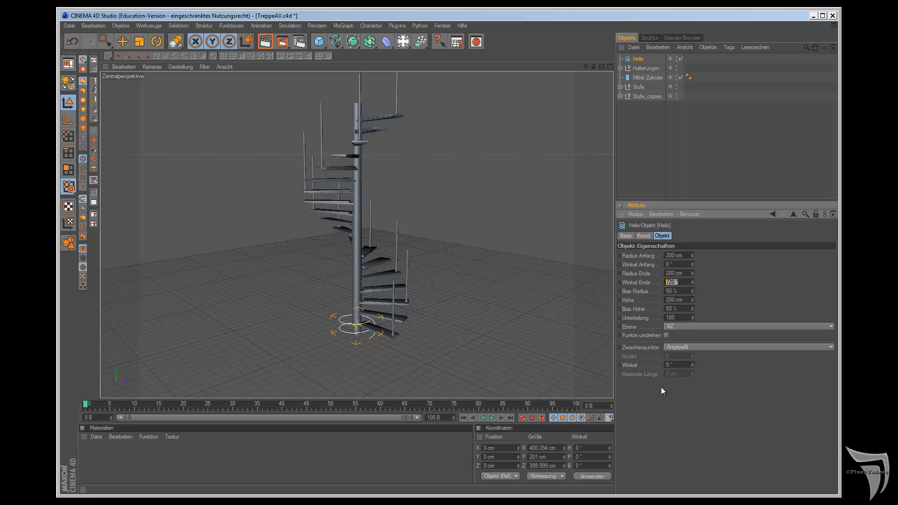
pyautogui.write('360')
pyautogui.press('Return')
# Step: Match the Helix's start radius to the centre of the railing post in top view, setting Radius Anfang to 548 cm
pyautogui.press('F2')
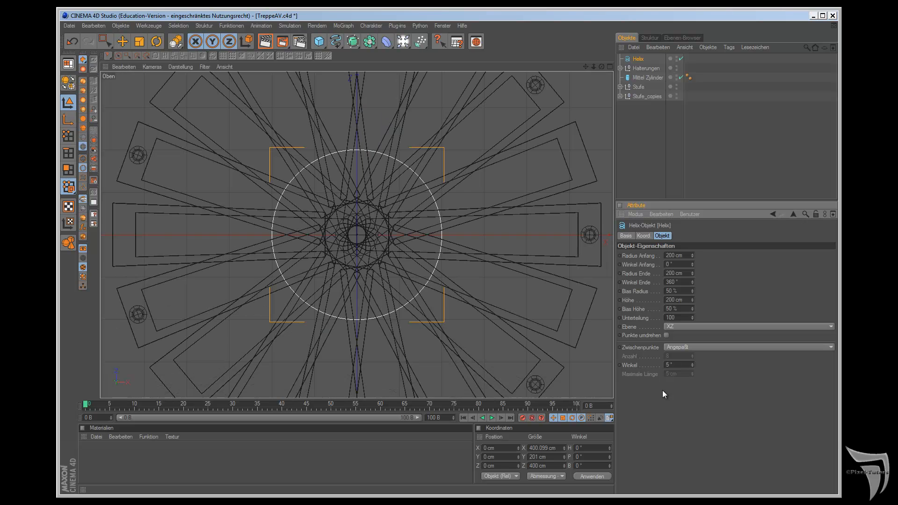
pyautogui.scroll(-1, 510, 303)
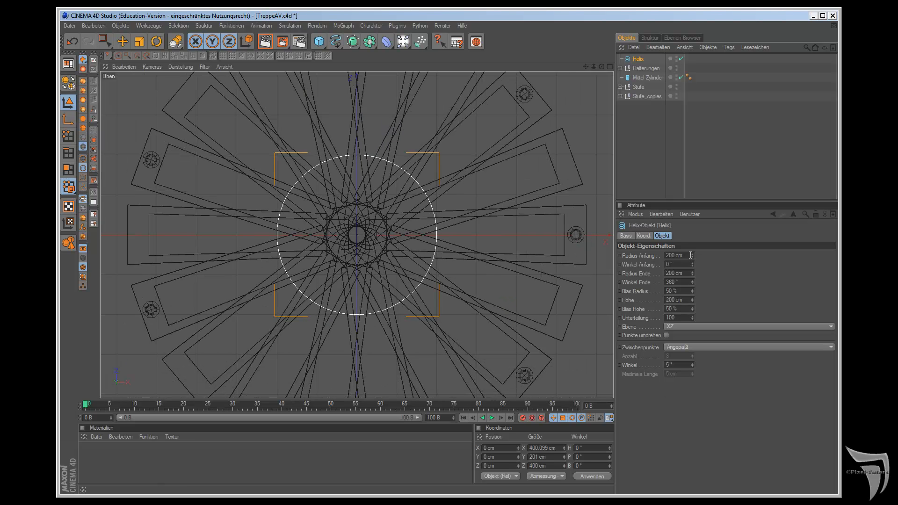
pyautogui.moveTo(693, 255)
pyautogui.mouseDown()
pyautogui.moveTo(692, 245)
pyautogui.moveTo(693, 255)
pyautogui.mouseUp()
pyautogui.scroll(4, 598, 271)
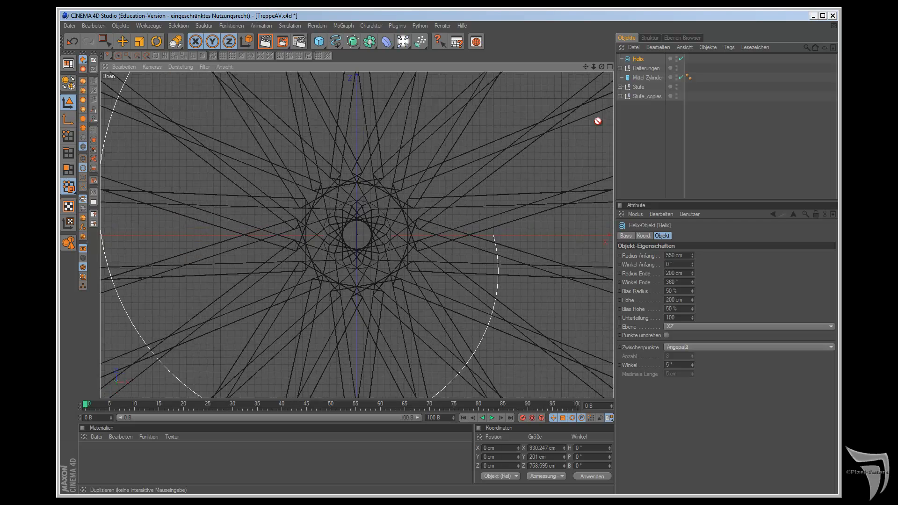
pyautogui.moveTo(584, 67); pyautogui.dragTo(501, 279)
pyautogui.scroll(2, 583, 149)
pyautogui.scroll(1, 583, 149)
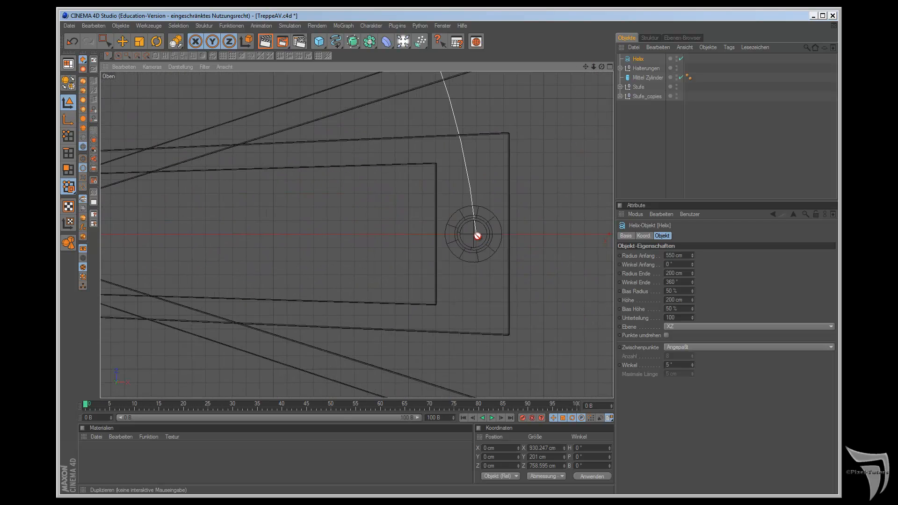
pyautogui.moveTo(693, 257); pyautogui.dragTo(691, 285)
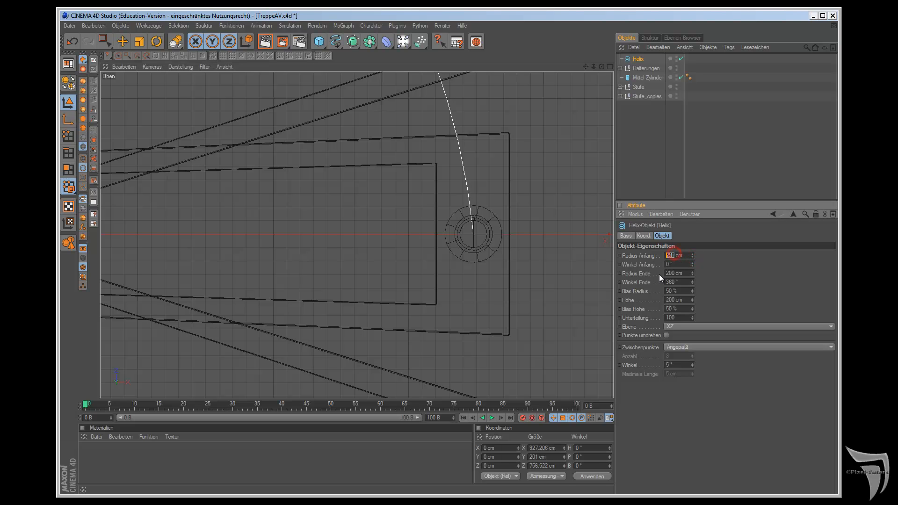
# Step: Set the Helix's Radius Ende to 548 cm so its curve runs through the posts in top view
pyautogui.click(676, 273)
pyautogui.scroll(-1, 598, 262)
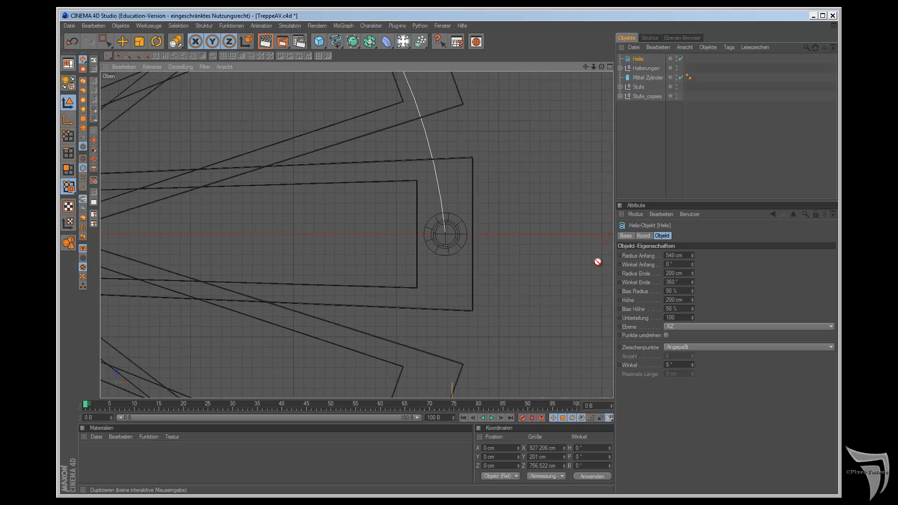
pyautogui.scroll(-2, 598, 262)
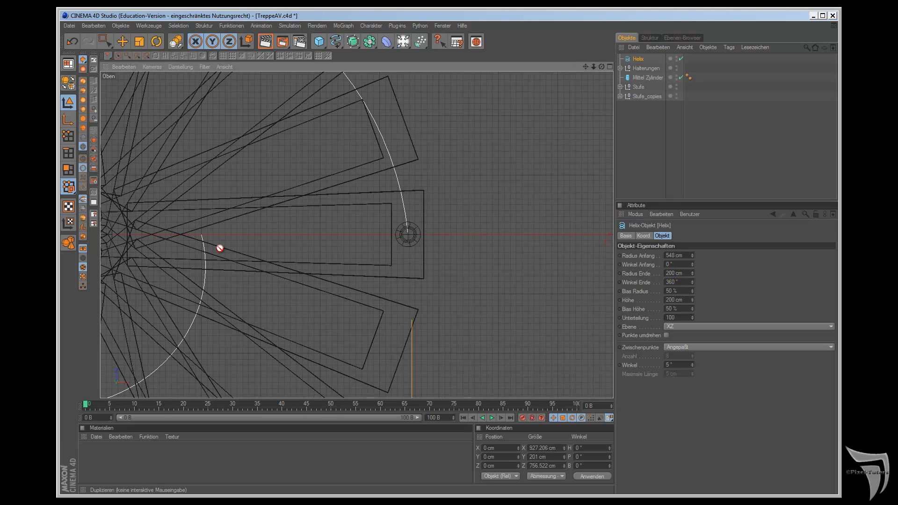
pyautogui.press('F1')
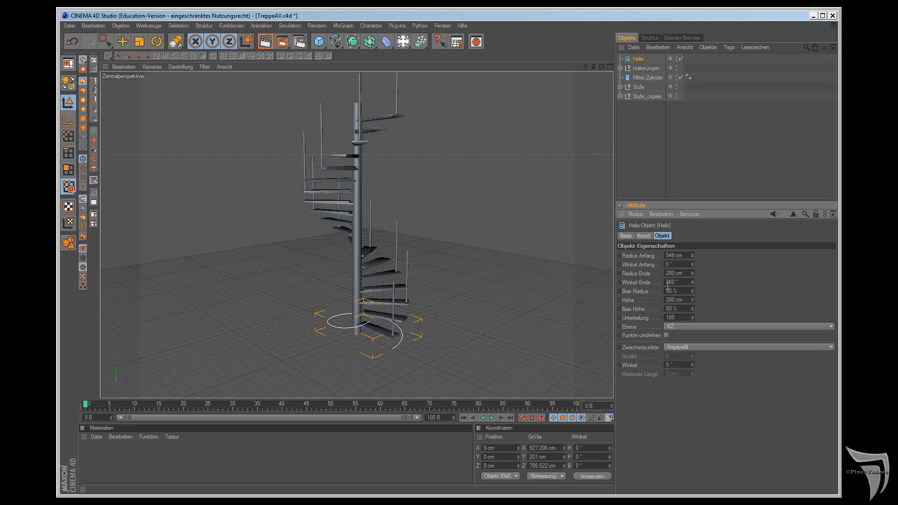
pyautogui.press('F2')
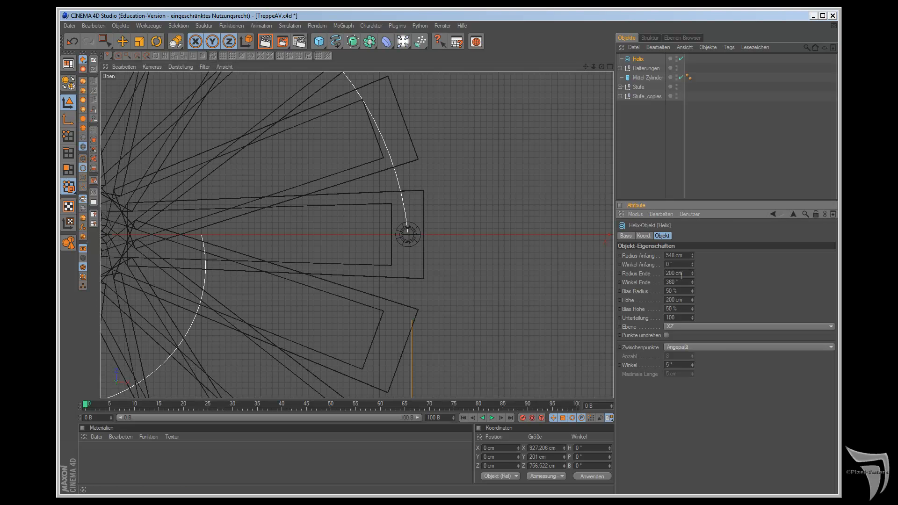
pyautogui.doubleClick(675, 273)
pyautogui.write('548')
pyautogui.press('Return')
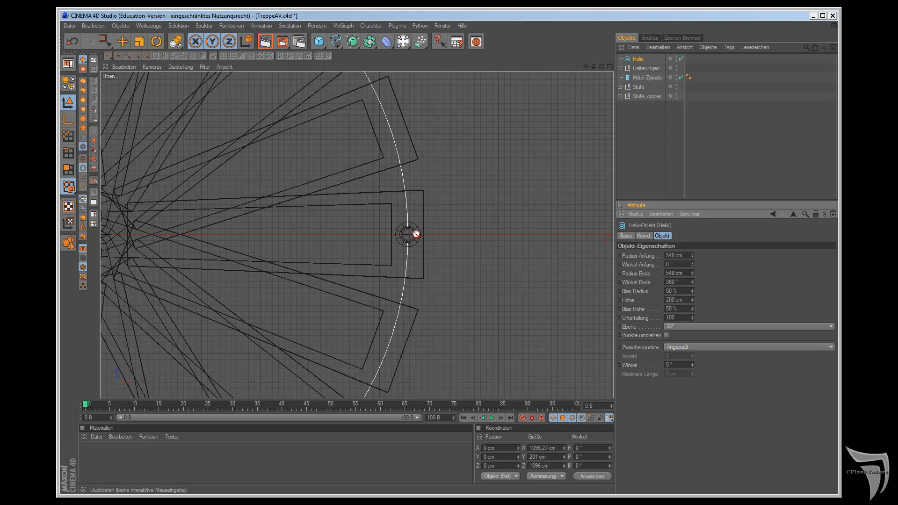
# Step: Set the Helix's Höhe to 2200 cm so the curve climbs along the staircase
pyautogui.press('F1')
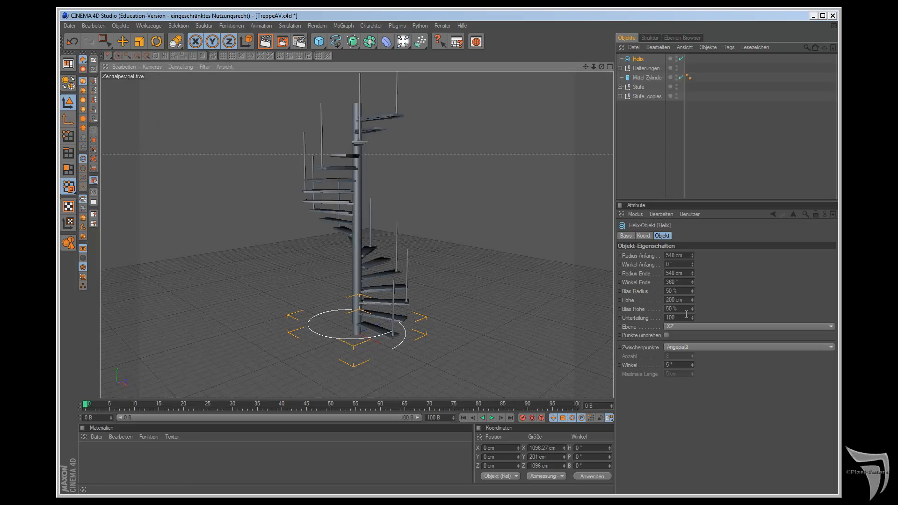
pyautogui.doubleClick(673, 300)
pyautogui.write('2200')
pyautogui.press('Return')
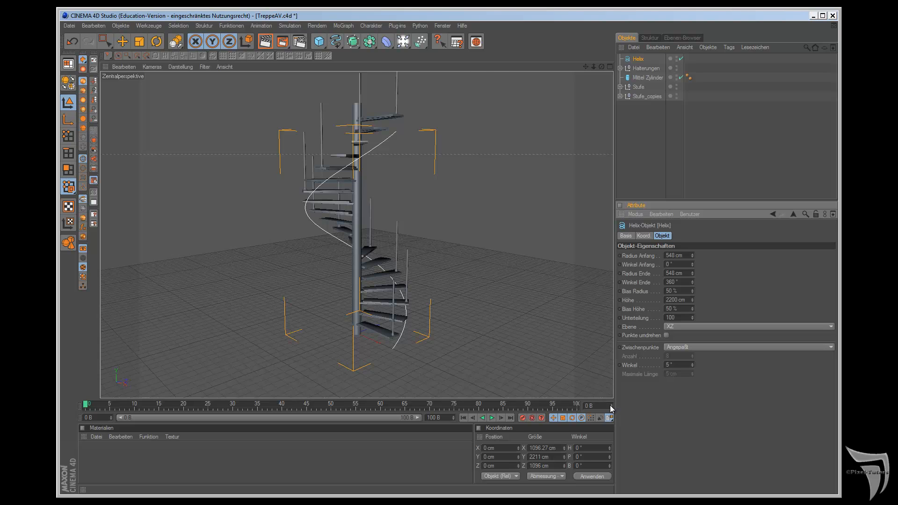
# Step: Raise the Helix straight up along Y in the side view to the top of the first railing post, at about 751 cm
pyautogui.press('F3')
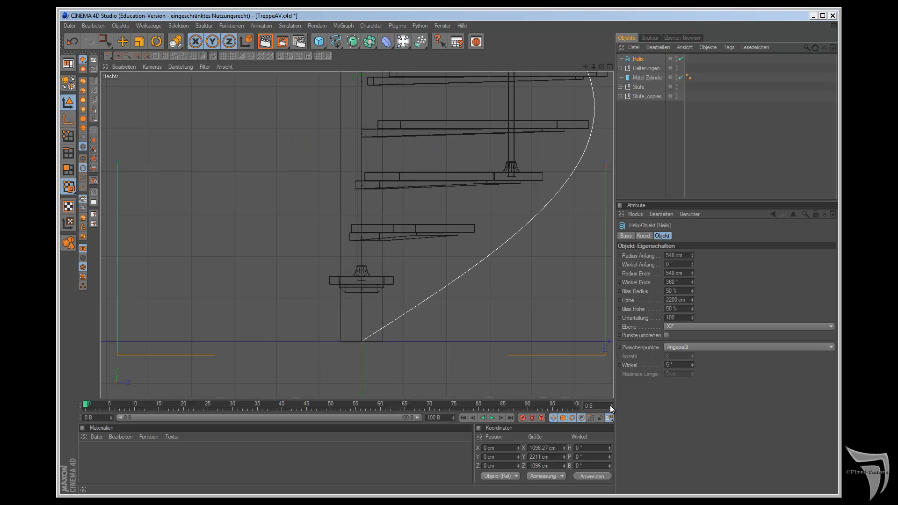
pyautogui.click(125, 41)
pyautogui.scroll(-2, 361, 252)
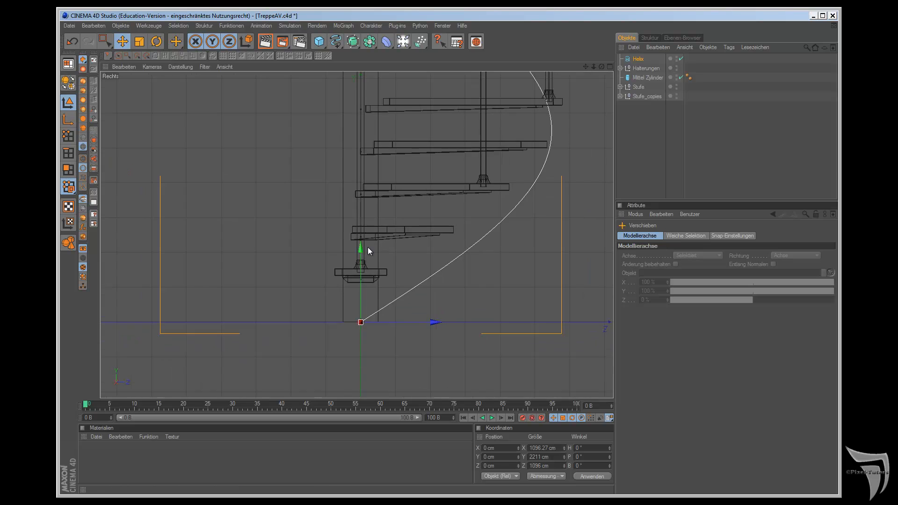
pyautogui.scroll(-2, 368, 247)
pyautogui.moveTo(588, 65); pyautogui.dragTo(589, 67)
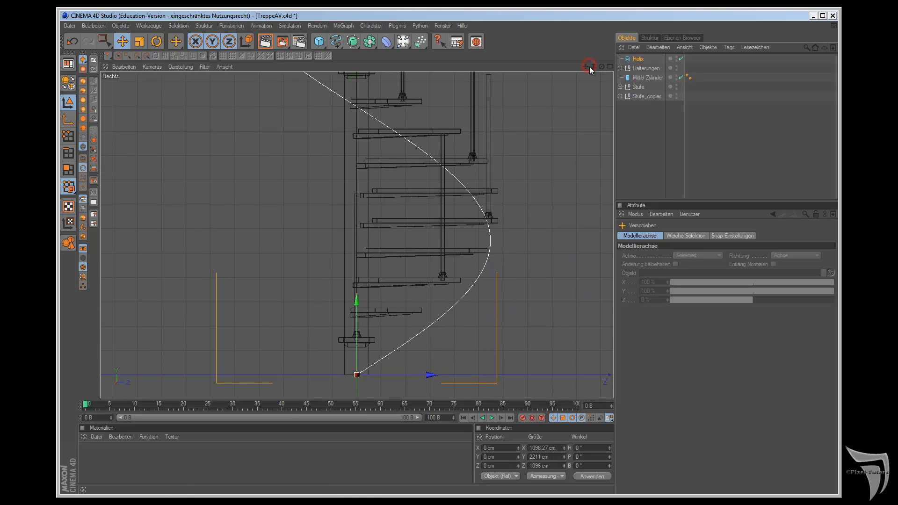
pyautogui.scroll(2, 516, 204)
pyautogui.moveTo(353, 329); pyautogui.dragTo(326, 155)
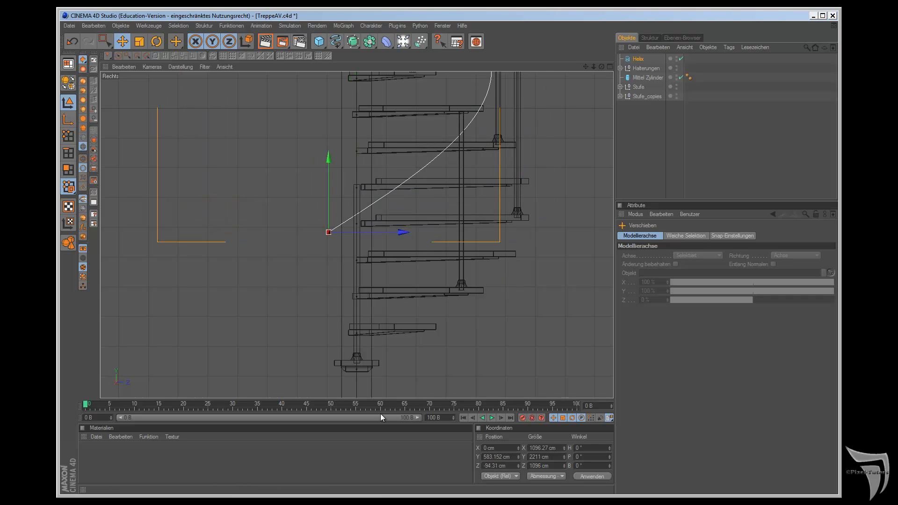
pyautogui.click(73, 41)
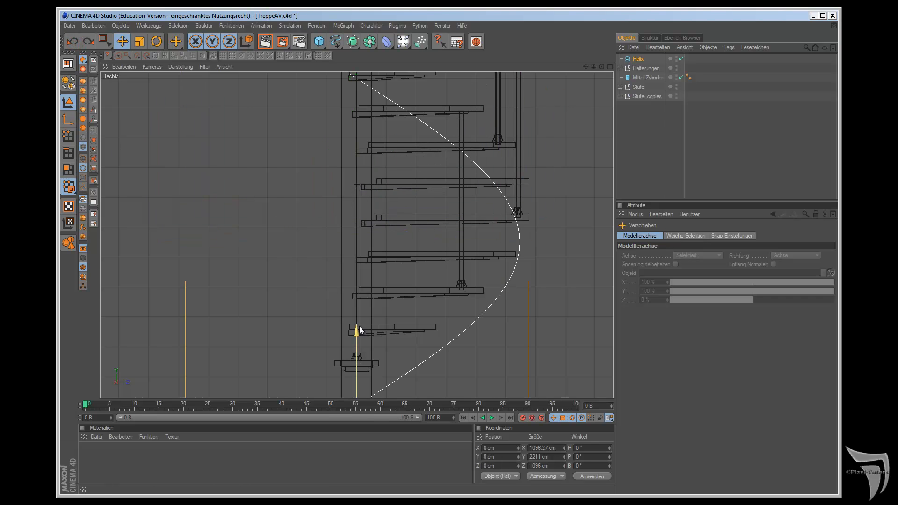
pyautogui.moveTo(358, 330); pyautogui.dragTo(505, 279)
pyautogui.press('F1')
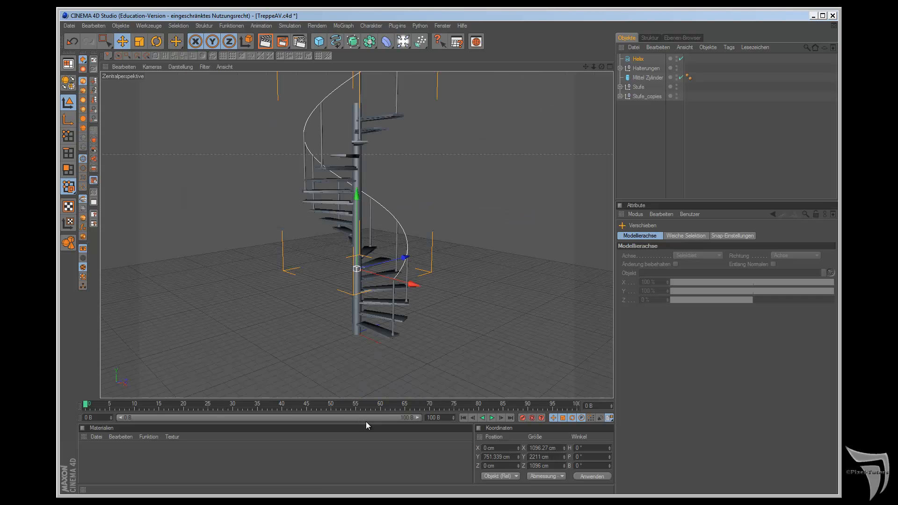
# Step: Add a Kreis spline as the handrail profile and set its radius to 15 cm
pyautogui.moveTo(585, 66); pyautogui.dragTo(505, 278)
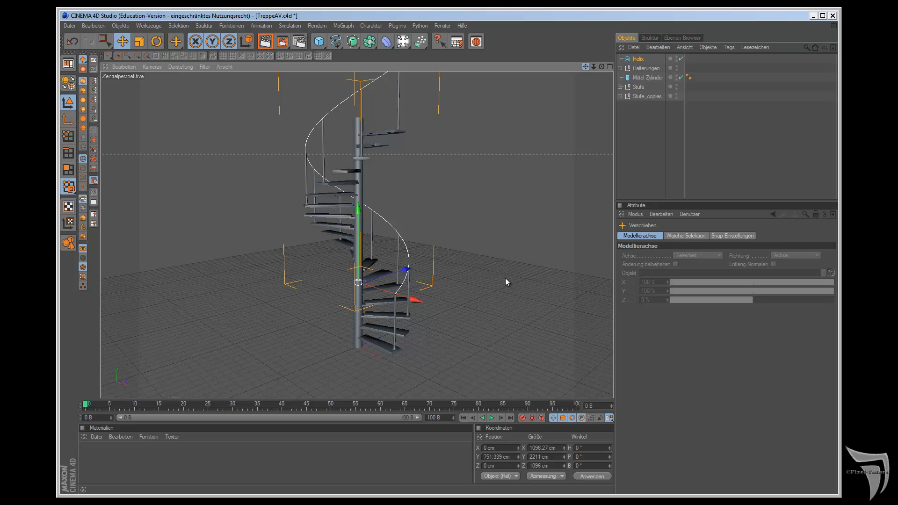
pyautogui.click(336, 42)
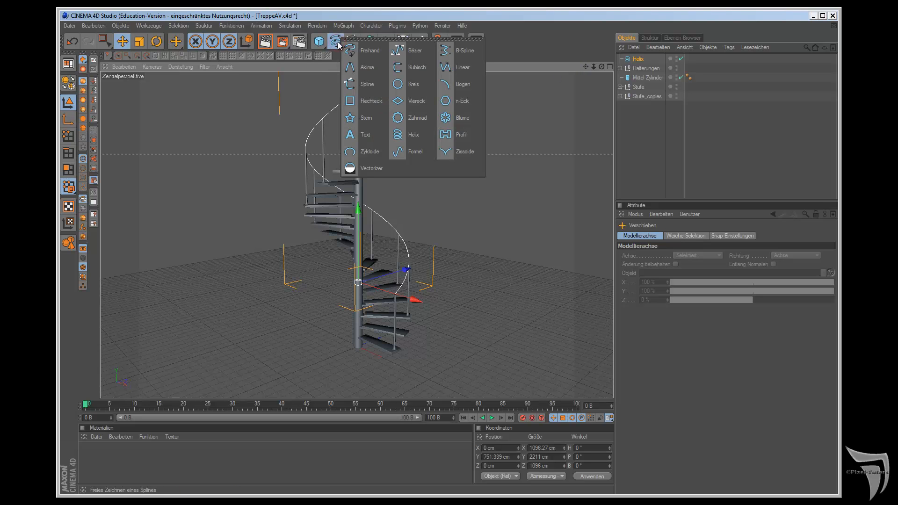
pyautogui.click(421, 84)
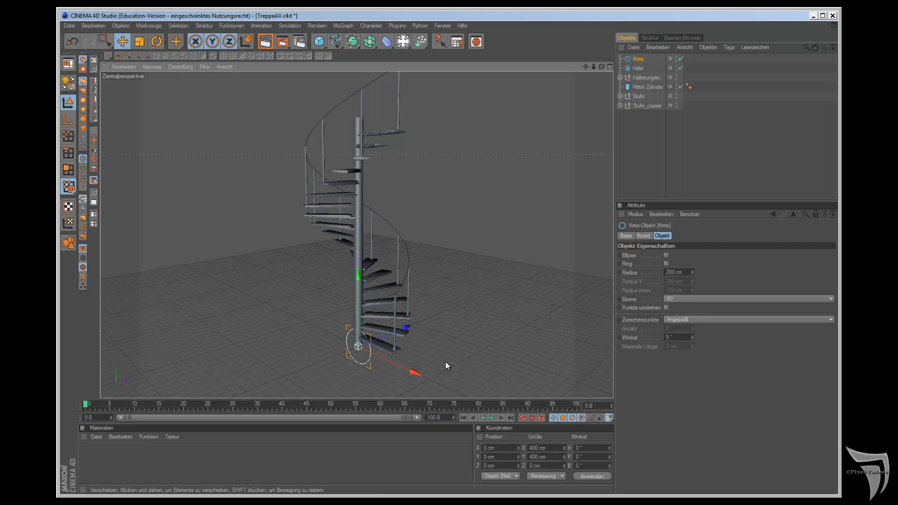
pyautogui.doubleClick(677, 272)
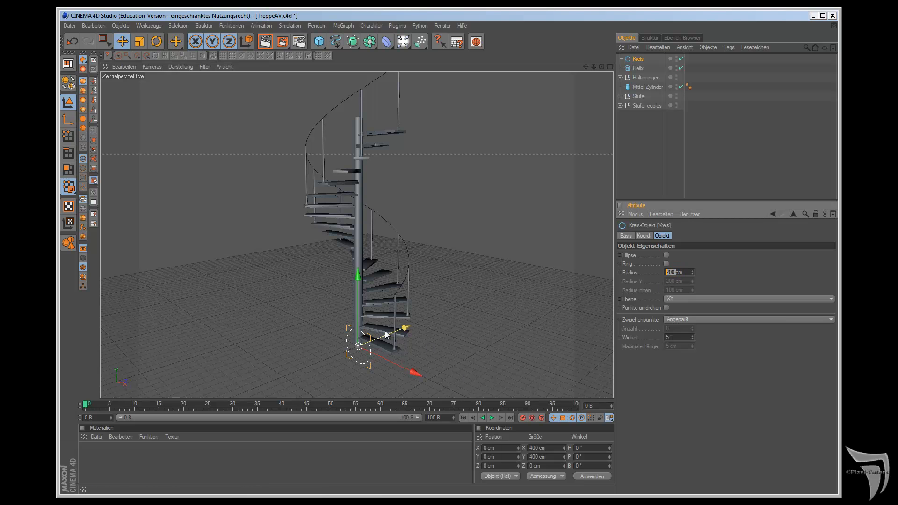
pyautogui.write('15')
pyautogui.press('Return')
pyautogui.moveTo(352, 41); pyautogui.dragTo(460, 73)
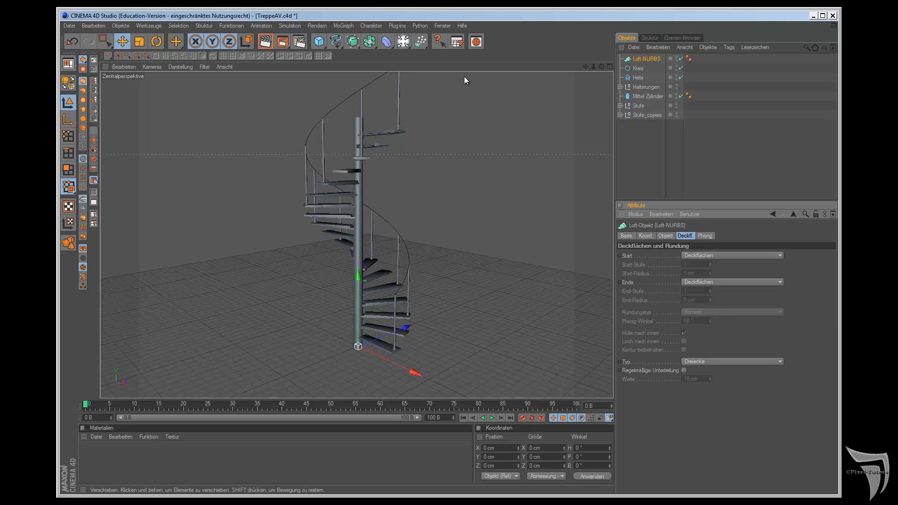
pyautogui.moveTo(640, 67); pyautogui.dragTo(639, 63)
pyautogui.click(637, 62)
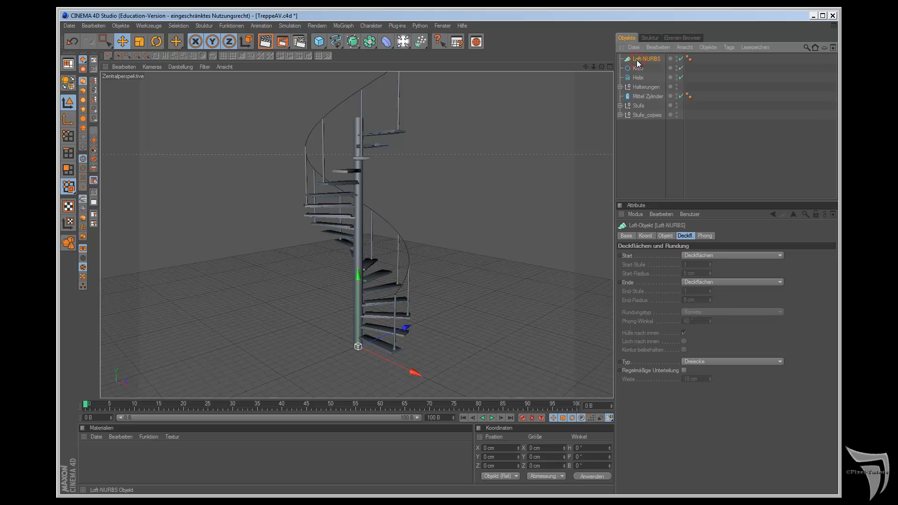
pyautogui.press('Delete')
# Step: Create a Sweep-NURBS and nest the Kreis and Helix splines inside it, with the Kreis above the Helix
pyautogui.click(353, 42)
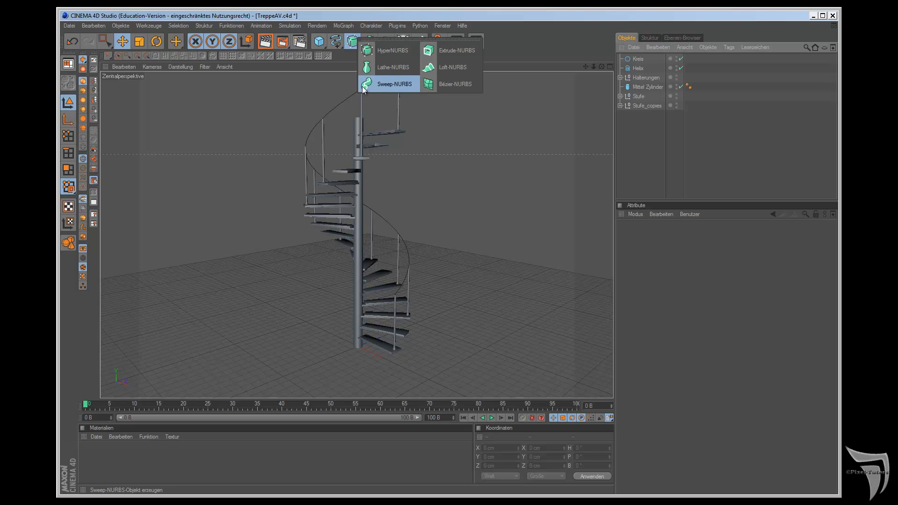
pyautogui.click(387, 82)
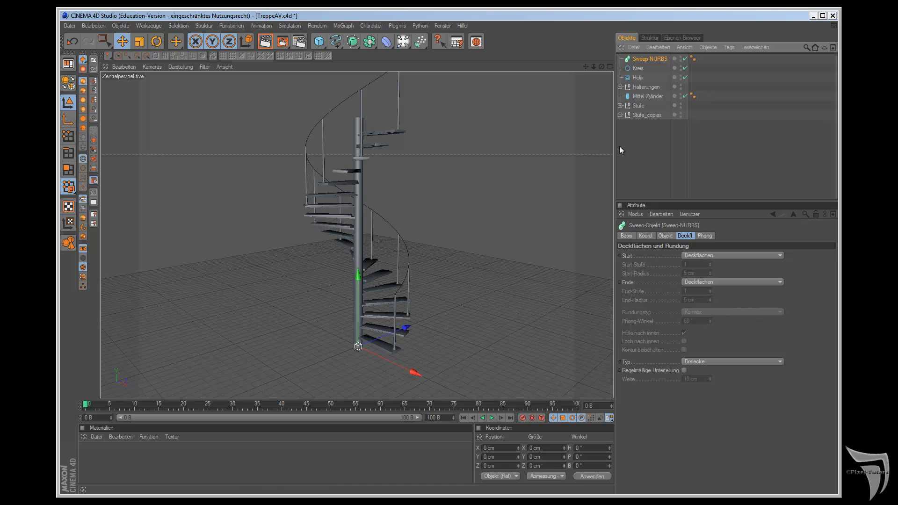
pyautogui.click(637, 69)
pyautogui.moveTo(636, 70)
pyautogui.mouseDown()
pyautogui.moveTo(639, 61)
pyautogui.moveTo(641, 77)
pyautogui.moveTo(640, 65)
pyautogui.mouseUp()
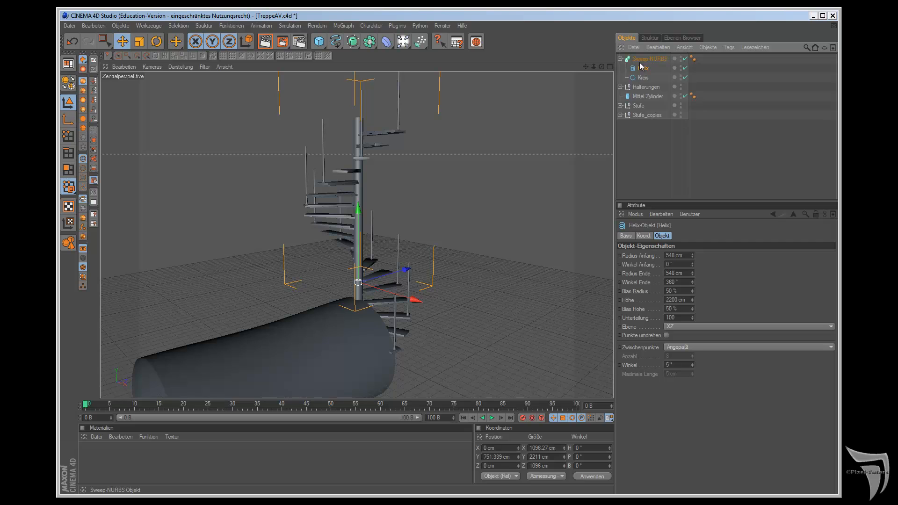
pyautogui.moveTo(642, 79); pyautogui.dragTo(641, 66)
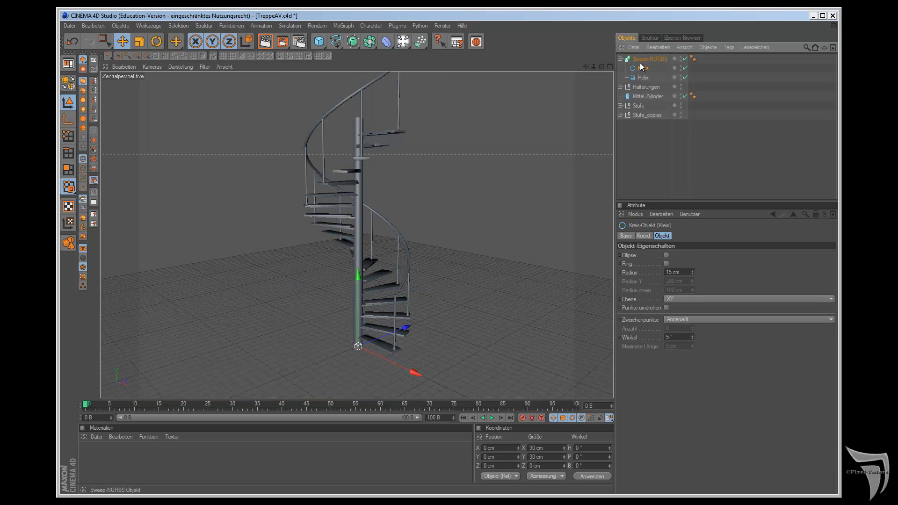
# Step: Extend the handrail past the lowest post by setting the Helix's Winkel Anfang to -10°
pyautogui.scroll(5, 566, 164)
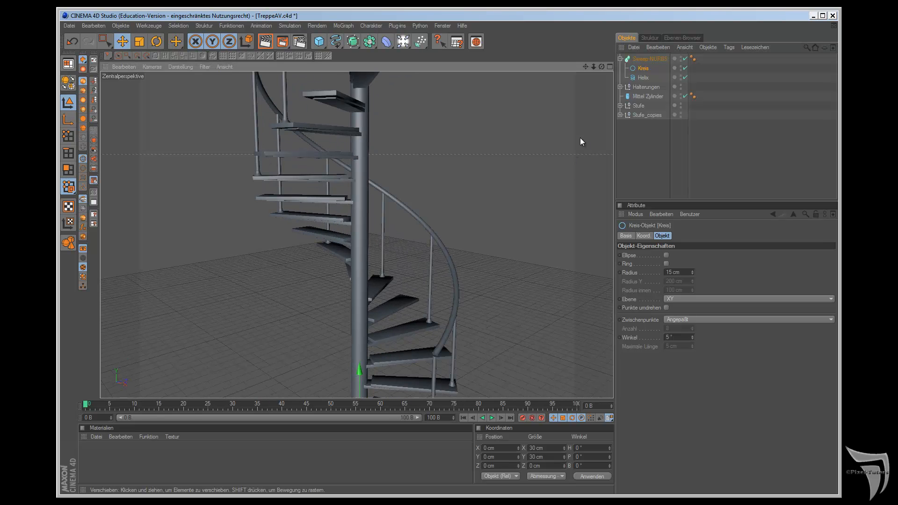
pyautogui.moveTo(587, 66); pyautogui.dragTo(560, 133)
pyautogui.scroll(4, 560, 165)
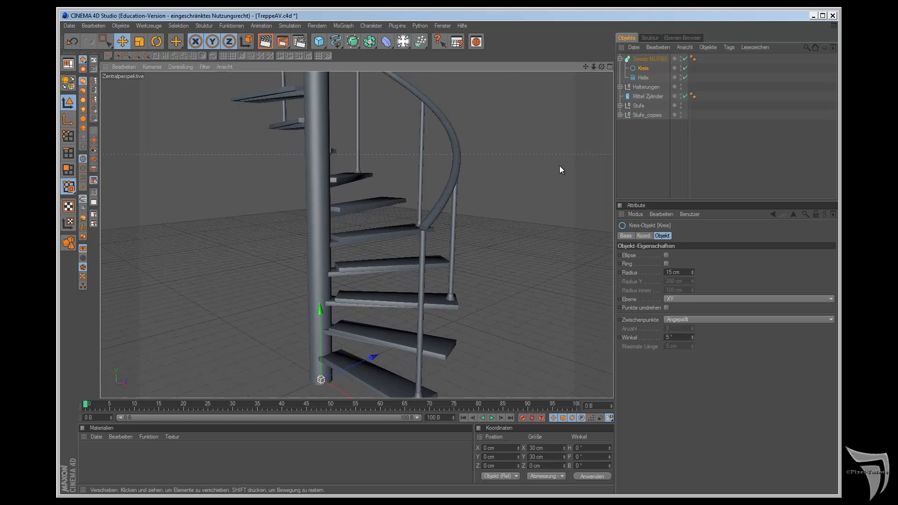
pyautogui.scroll(3, 560, 166)
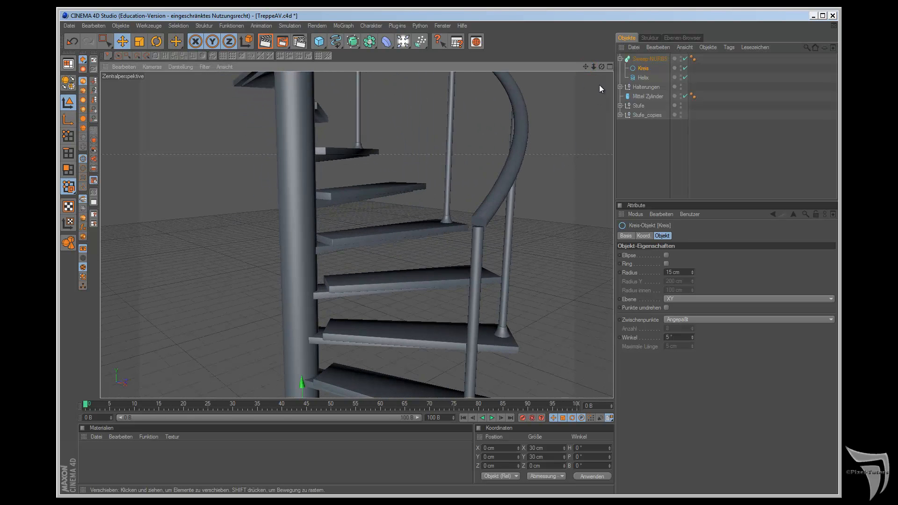
pyautogui.moveTo(602, 66); pyautogui.dragTo(504, 277)
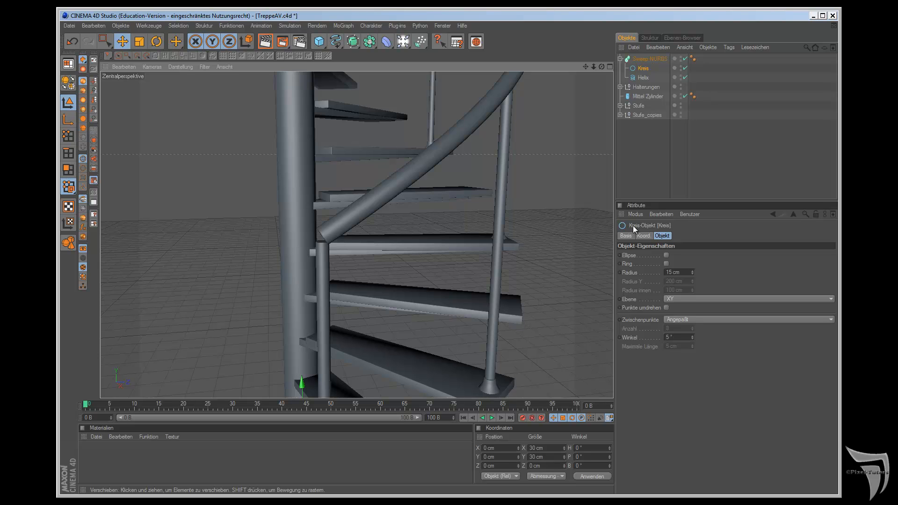
pyautogui.click(644, 78)
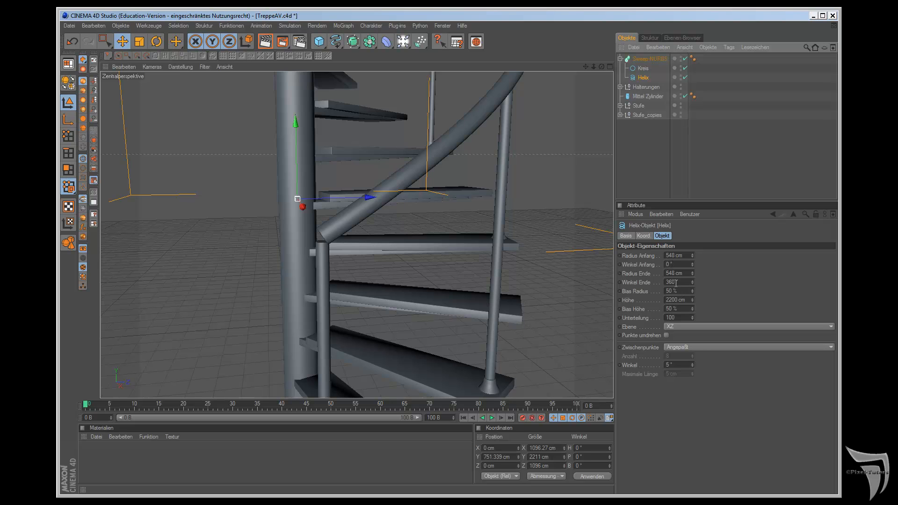
pyautogui.click(676, 282)
pyautogui.doubleClick(673, 265)
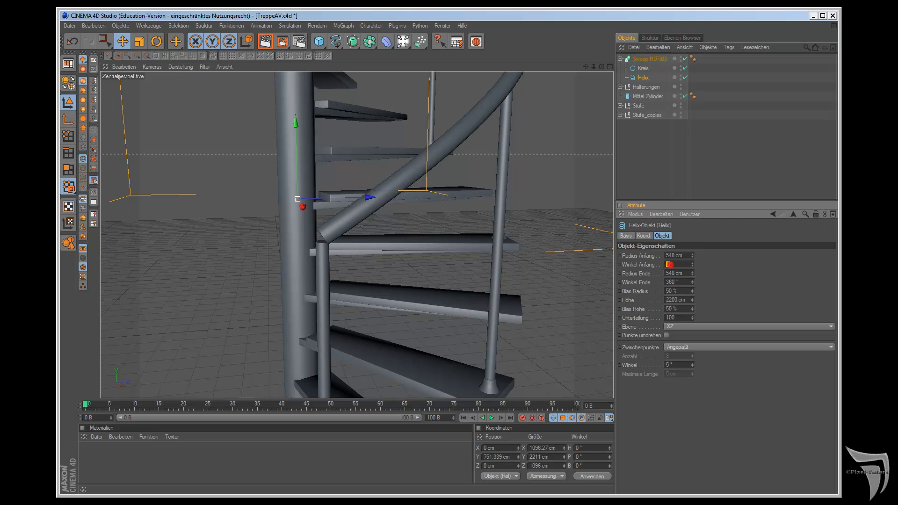
pyautogui.write('-10')
pyautogui.press('Return')
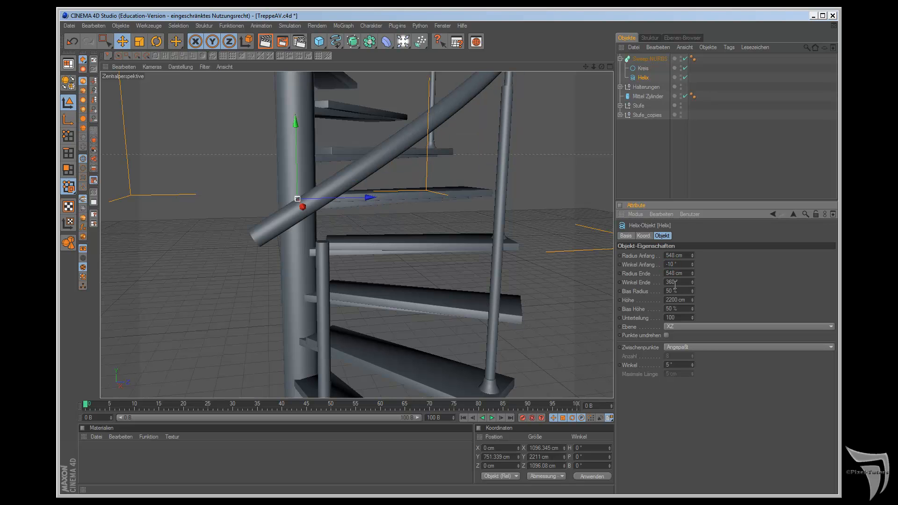
# Step: Extend the handrail's upper end by setting the Helix's Winkel Ende to 370°
pyautogui.doubleClick(673, 283)
pyautogui.write('370')
pyautogui.press('Return')
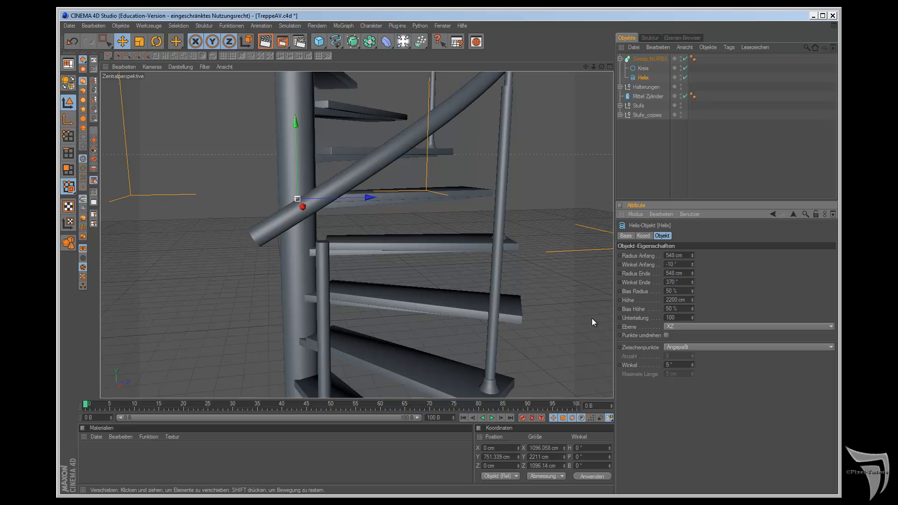
# Step: Lower the Helix along Y in the side view to about 690 cm so the handrail meets the top of the lowest post
pyautogui.press('F3')
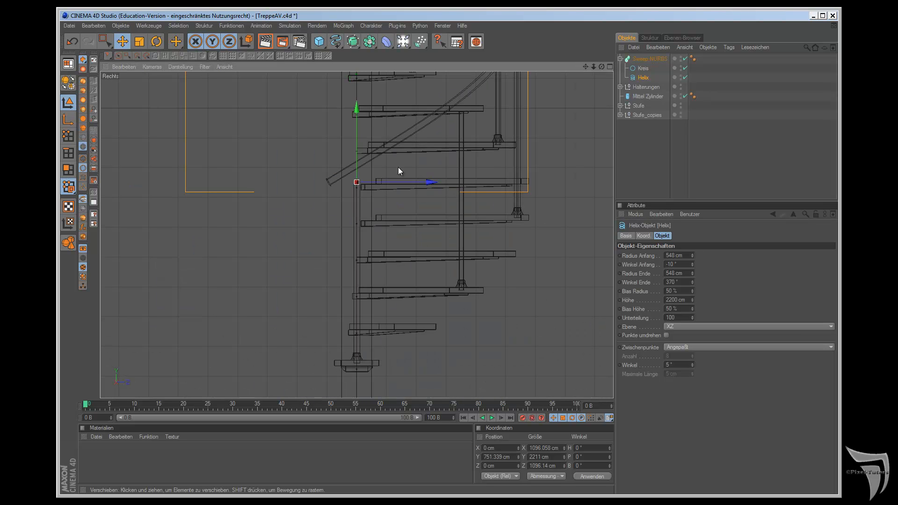
pyautogui.moveTo(357, 108); pyautogui.dragTo(357, 128)
pyautogui.scroll(5, 383, 195)
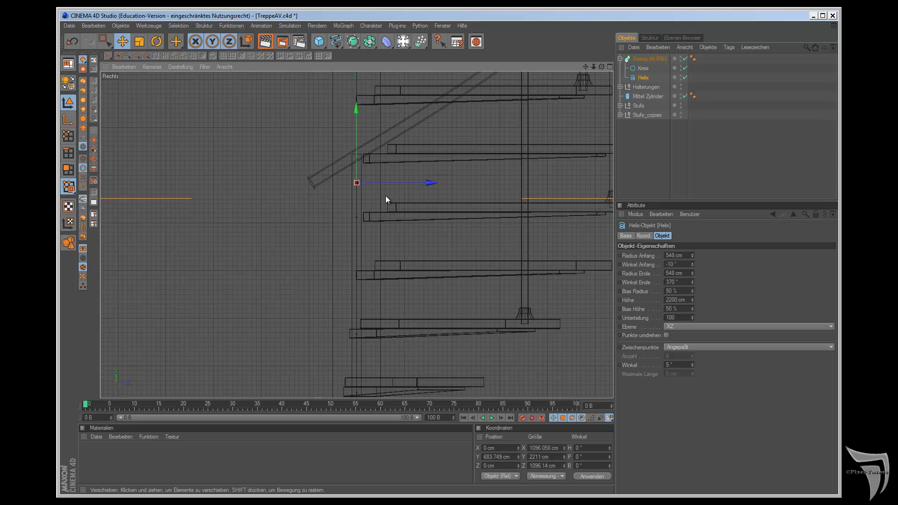
pyautogui.moveTo(357, 111); pyautogui.dragTo(358, 108)
pyautogui.scroll(-4, 513, 136)
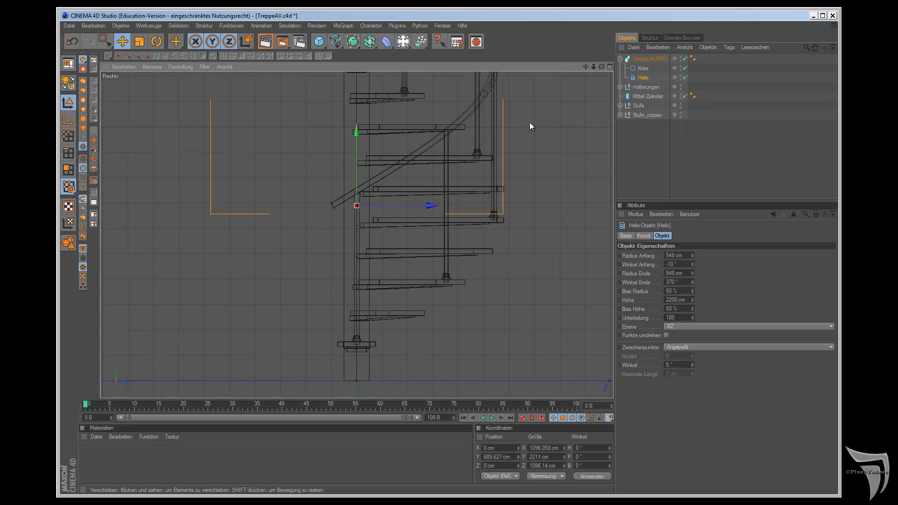
# Step: Increase the Helix's Höhe to 2316 cm so the handrail meets the top of the uppermost post
pyautogui.press('F1')
pyautogui.moveTo(585, 66); pyautogui.dragTo(505, 277)
pyautogui.moveTo(692, 302); pyautogui.dragTo(692, 299)
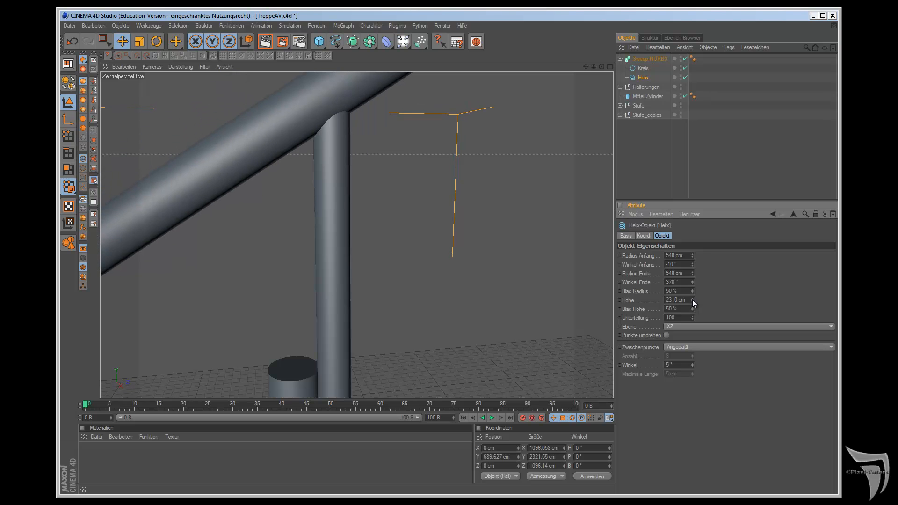
pyautogui.press('F3')
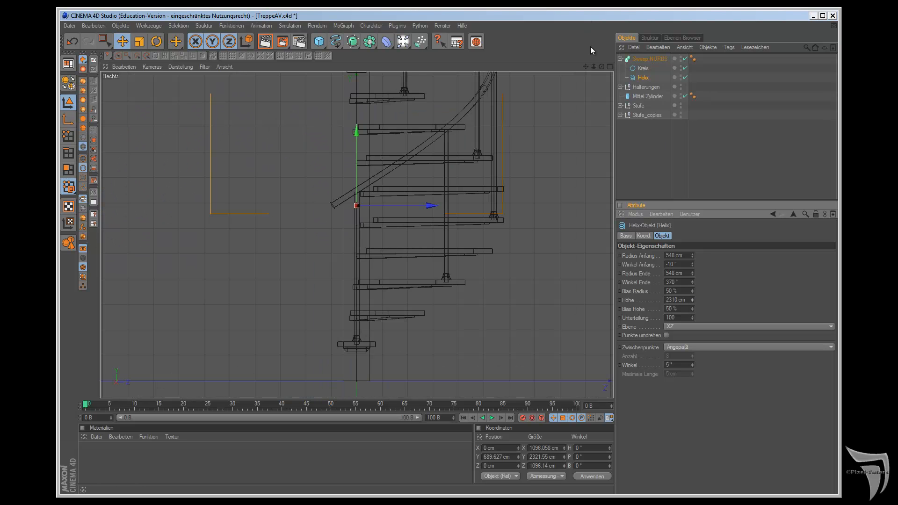
pyautogui.moveTo(586, 67); pyautogui.dragTo(505, 276)
pyautogui.scroll(5, 552, 116)
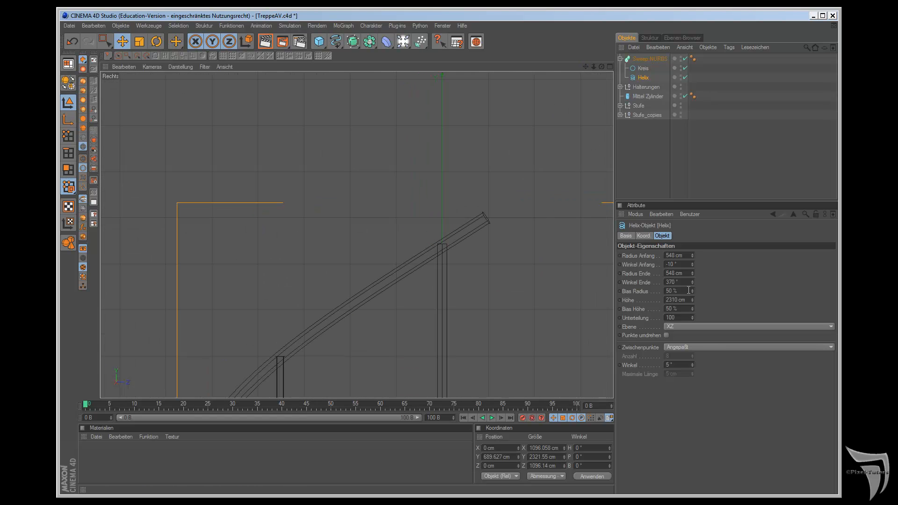
pyautogui.moveTo(693, 299); pyautogui.dragTo(692, 297)
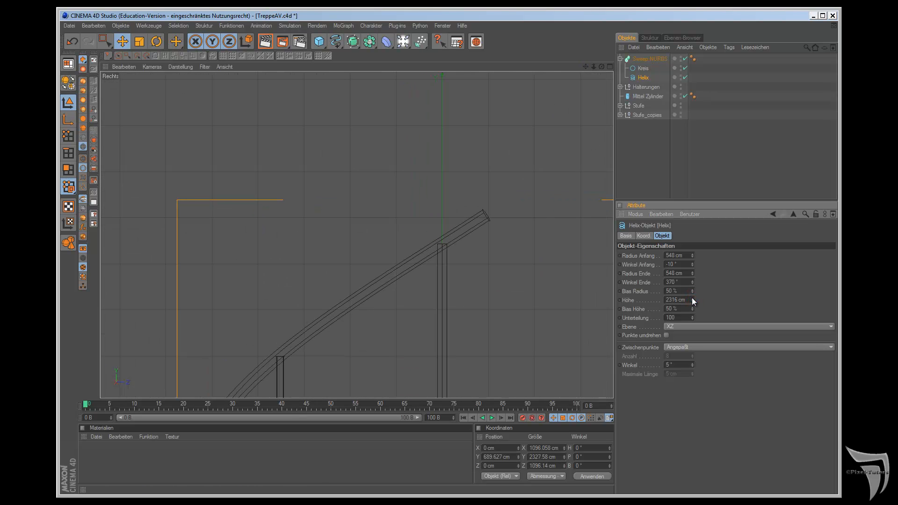
# Step: Set both Start and Ende of the handrail's Sweep-NURBS to Deckflächen und Rundung
pyautogui.press('F1')
pyautogui.scroll(-3, 538, 190)
pyautogui.scroll(-5, 538, 194)
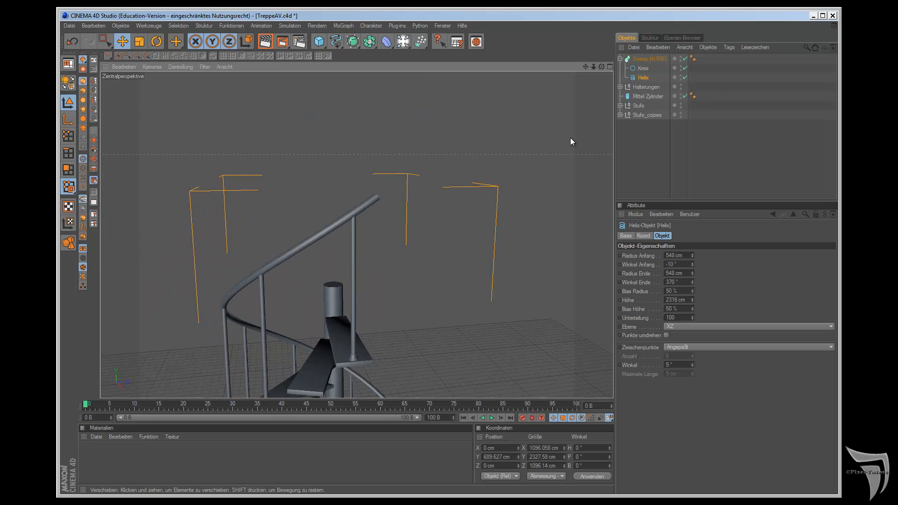
pyautogui.moveTo(586, 68)
pyautogui.mouseDown()
pyautogui.moveTo(506, 278)
pyautogui.moveTo(582, 82)
pyautogui.mouseUp()
pyautogui.scroll(6, 515, 285)
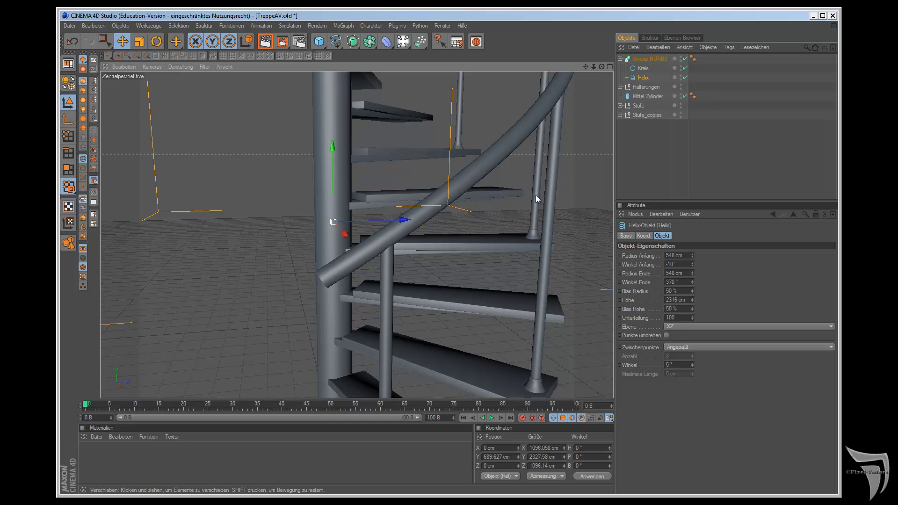
pyautogui.click(637, 60)
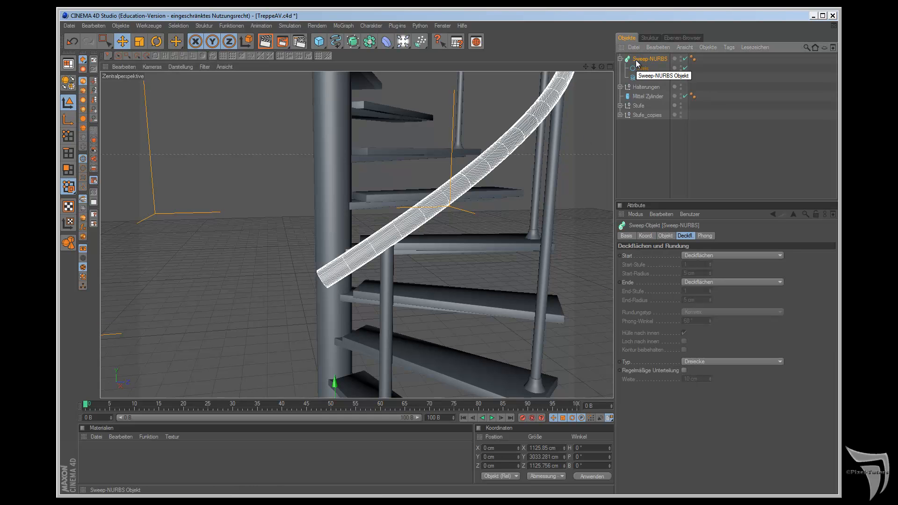
pyautogui.click(708, 256)
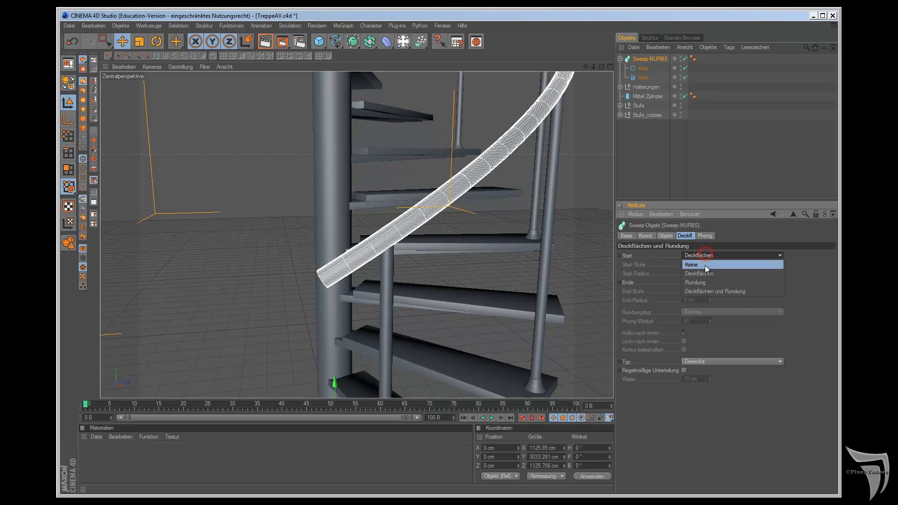
pyautogui.click(707, 291)
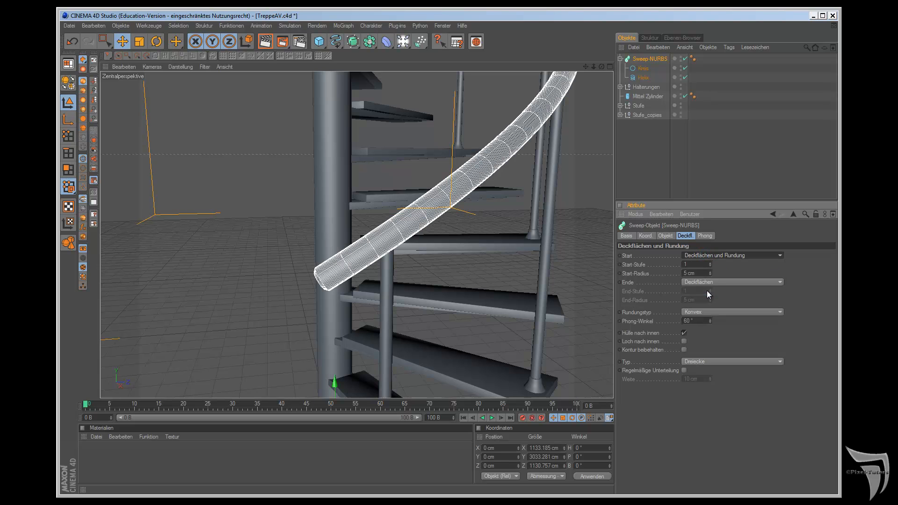
pyautogui.click(704, 282)
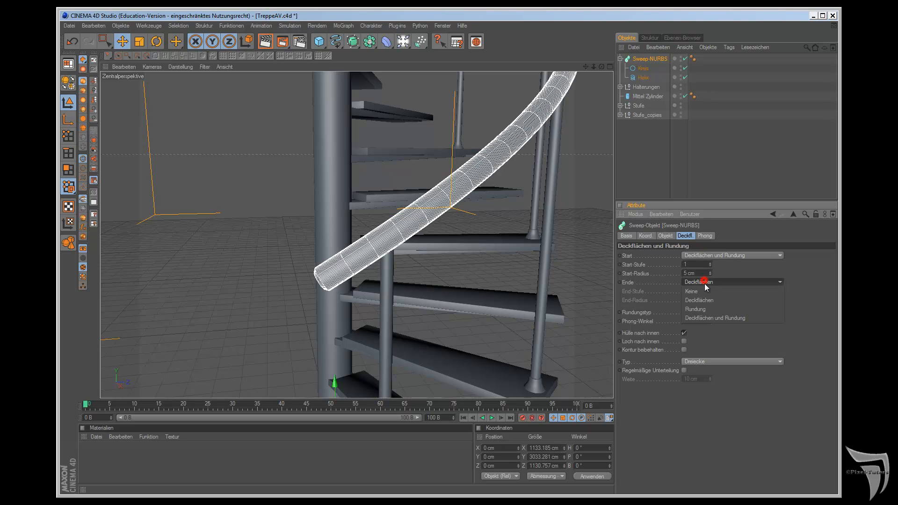
pyautogui.click(709, 318)
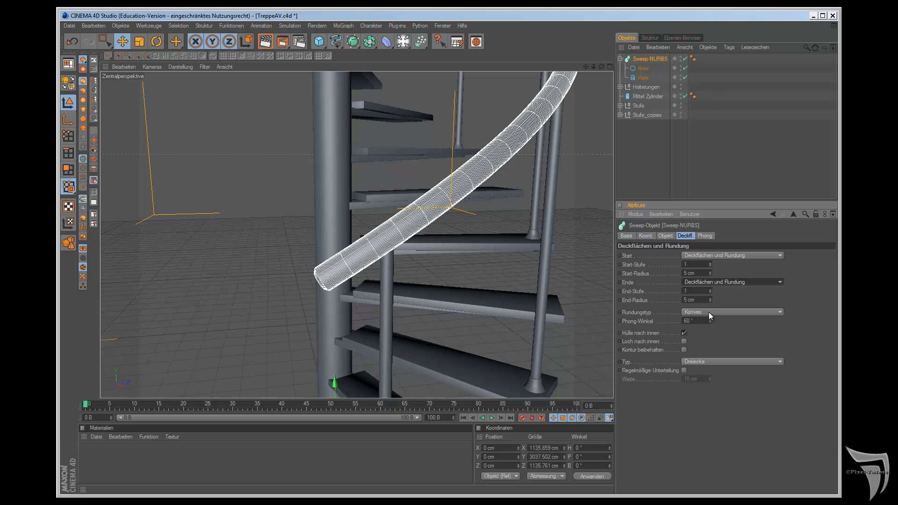
# Step: Enable Kontur beibehalten for the handrail's Sweep-NURBS caps
pyautogui.click(685, 350)
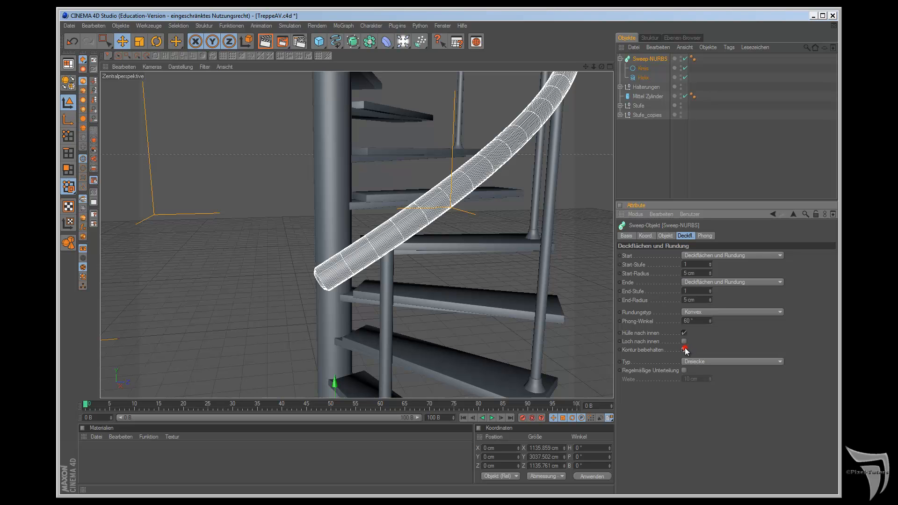
pyautogui.click(684, 350)
pyautogui.click(684, 350)
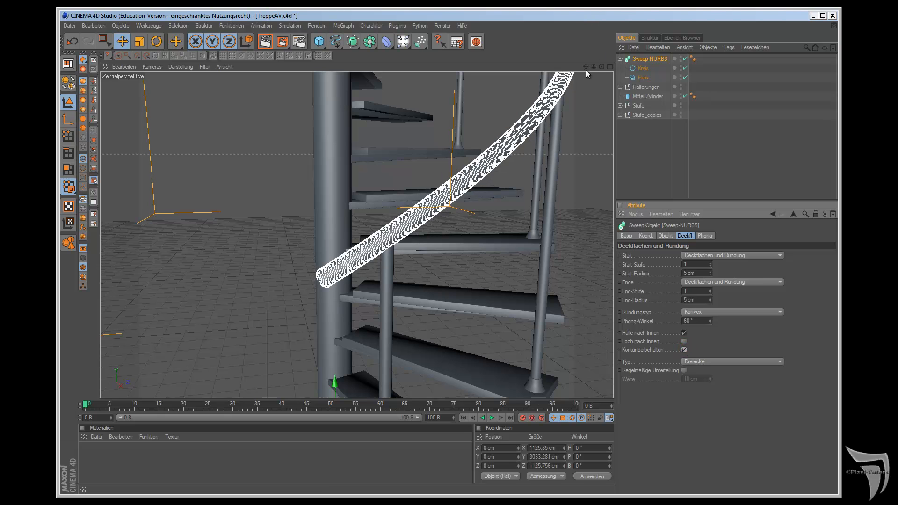
# Step: Round the handrail's start cap with a Start-Stufe of 7 and a Start-Radius of 14 cm
pyautogui.moveTo(586, 68); pyautogui.dragTo(506, 274)
pyautogui.scroll(5, 558, 137)
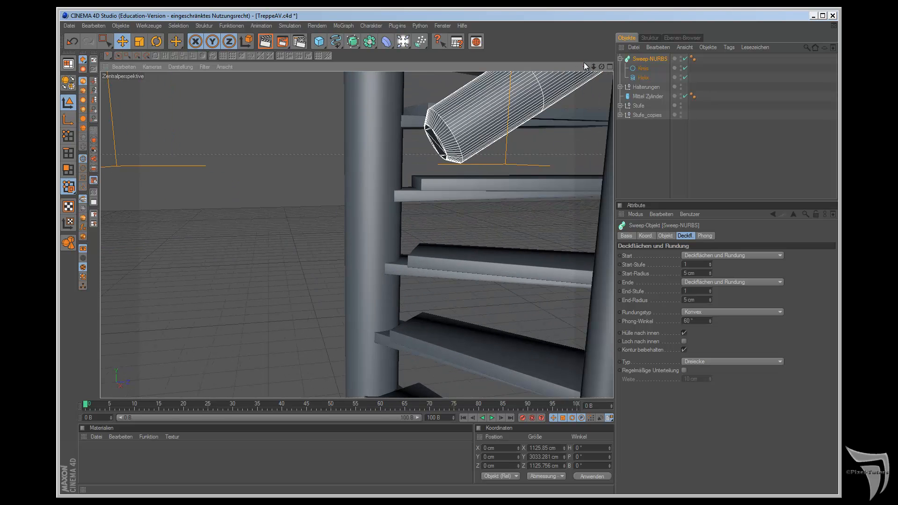
pyautogui.moveTo(593, 65); pyautogui.dragTo(505, 276)
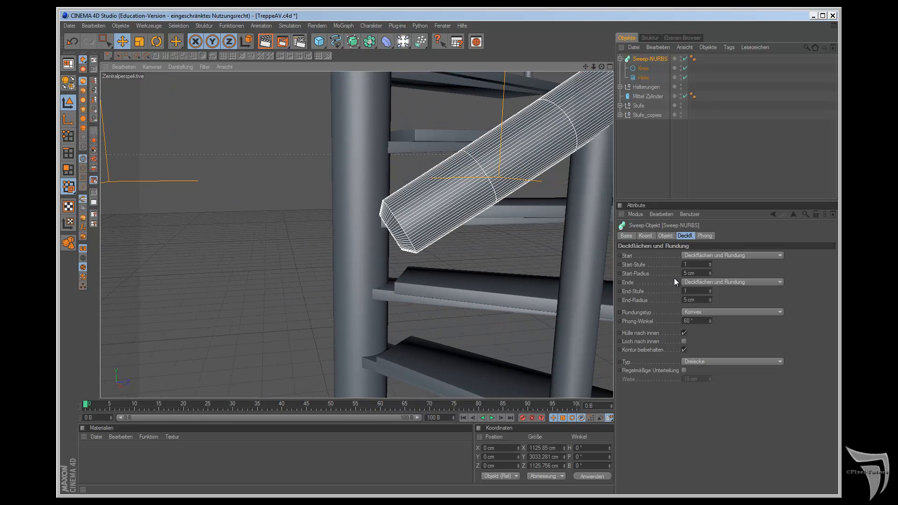
pyautogui.moveTo(710, 263); pyautogui.dragTo(711, 272)
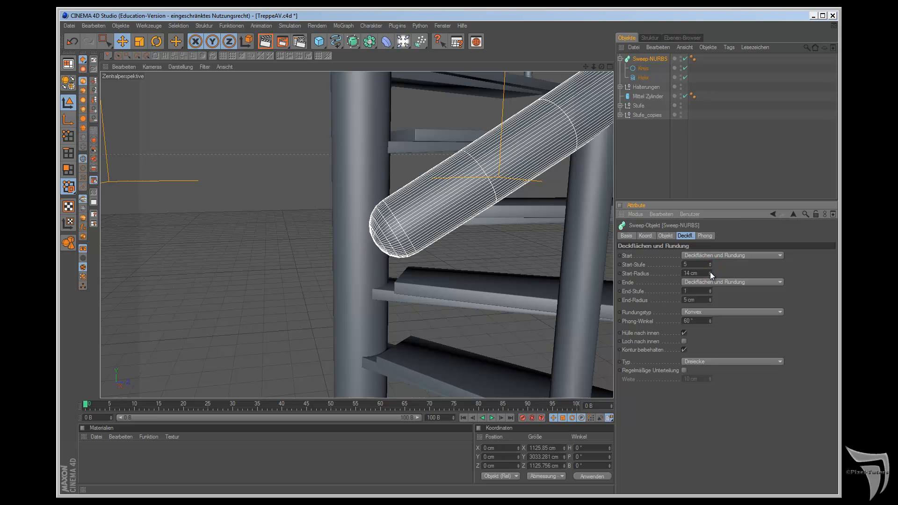
pyautogui.click(710, 263)
pyautogui.click(710, 263)
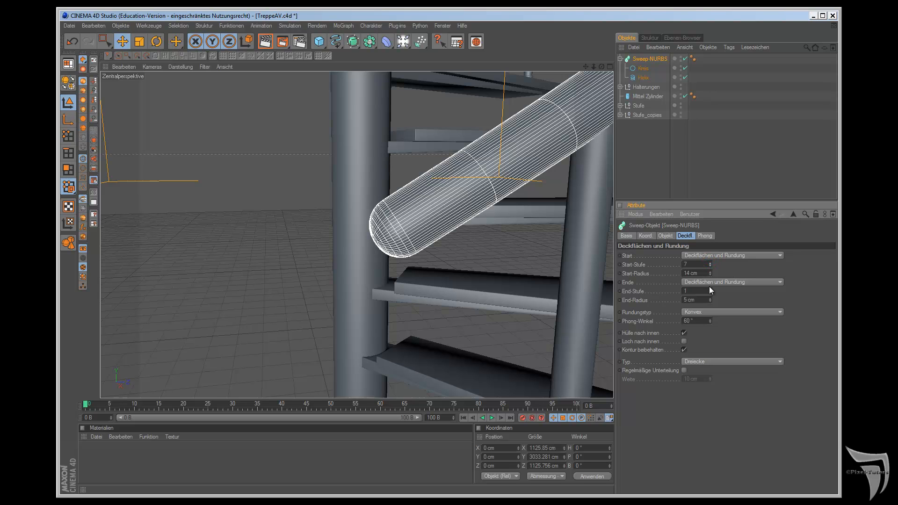
# Step: Round the handrail's end cap with an End-Stufe of 7 and an End-Radius of 17 cm, and inspect the handrail
pyautogui.click(690, 291)
pyautogui.click(687, 299)
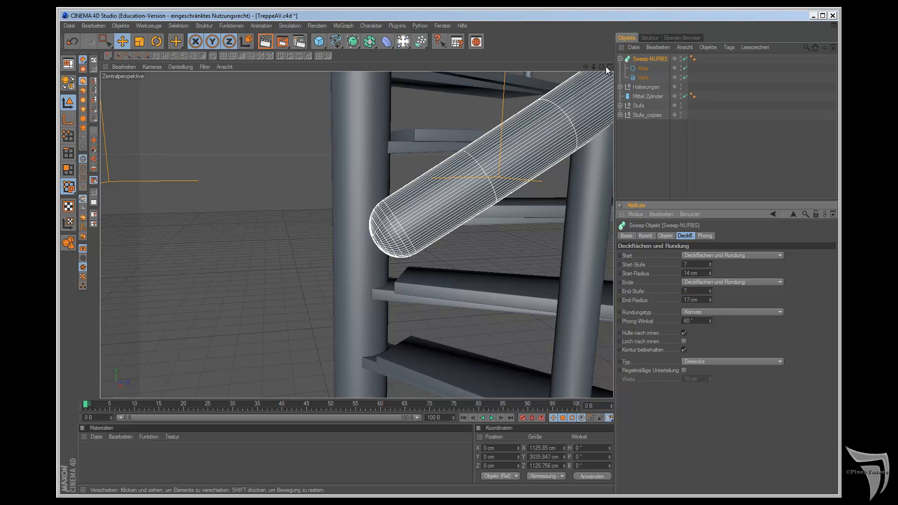
pyautogui.moveTo(585, 69); pyautogui.dragTo(512, 276)
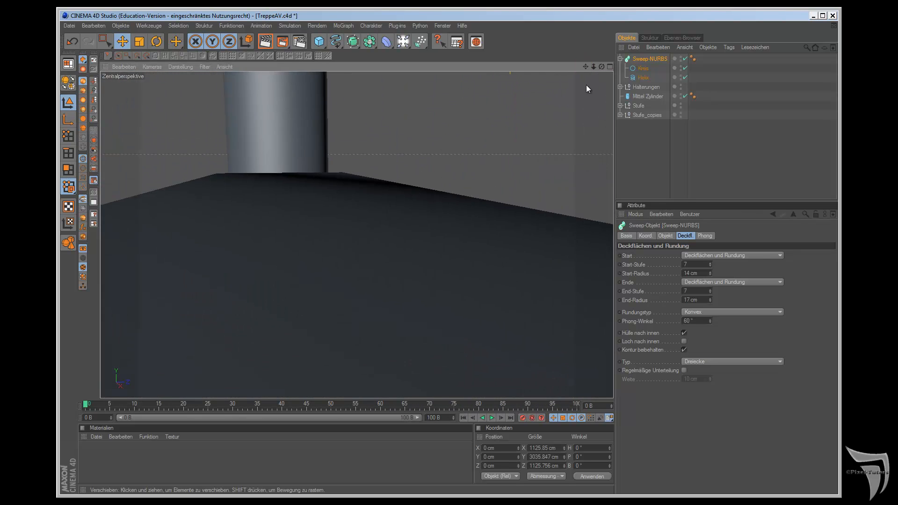
pyautogui.scroll(-7, 586, 89)
pyautogui.moveTo(585, 67); pyautogui.dragTo(505, 278)
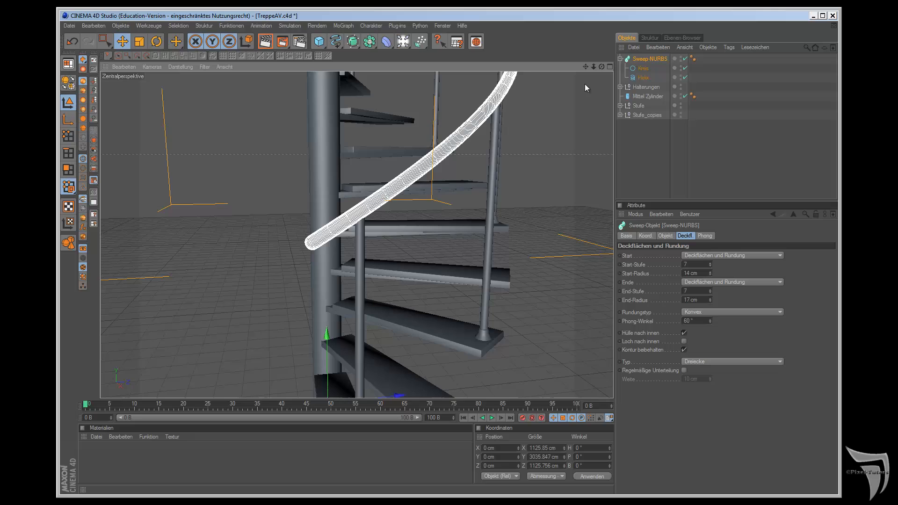
pyautogui.scroll(3, 538, 292)
pyautogui.scroll(2, 537, 295)
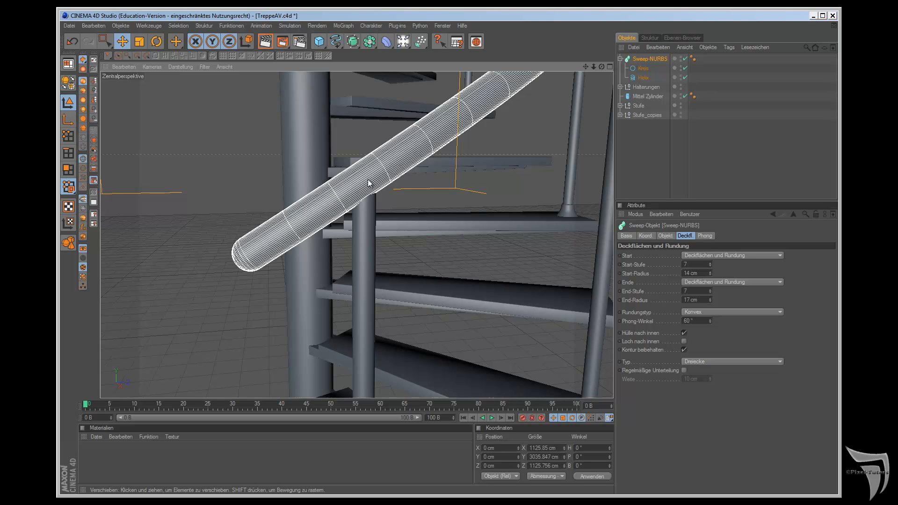
# Step: Deactivate the handrail's Sweep-NURBS, convert its Helix to an editable spline and select the spline's lowest point in point mode
pyautogui.click(386, 41)
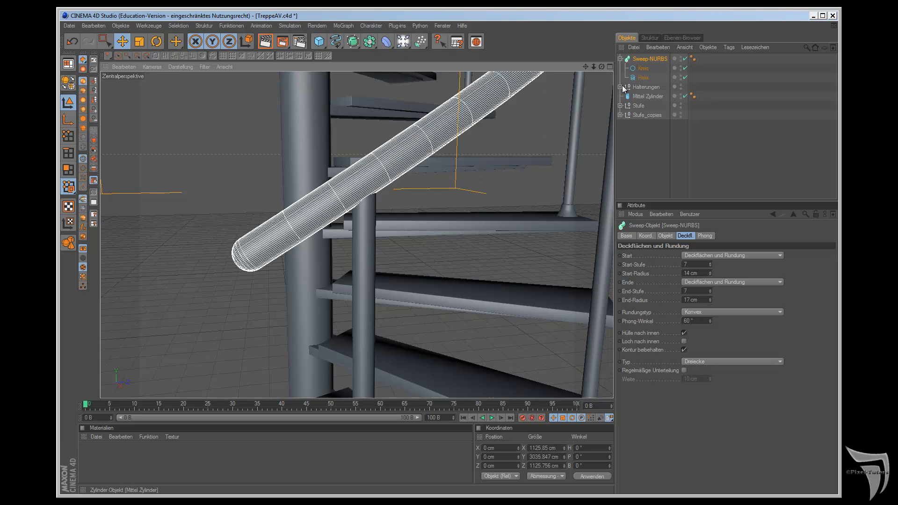
pyautogui.click(685, 58)
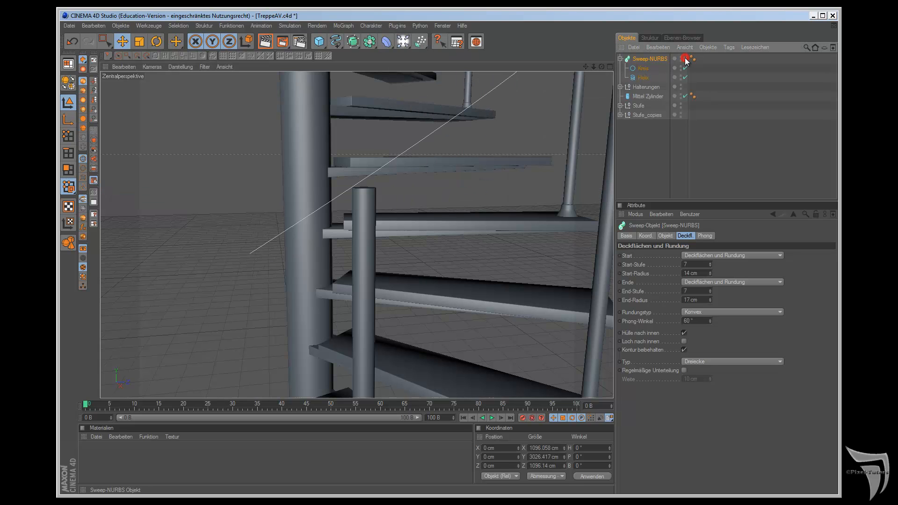
pyautogui.click(640, 78)
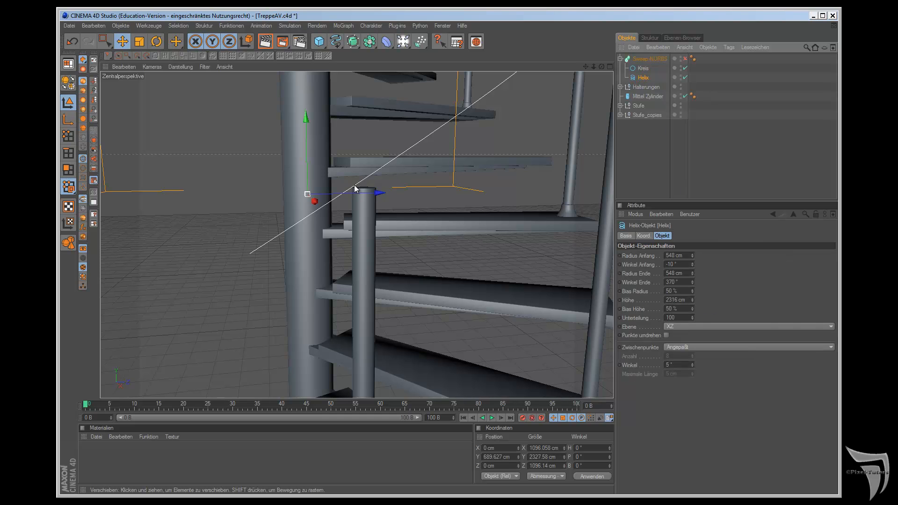
pyautogui.click(66, 85)
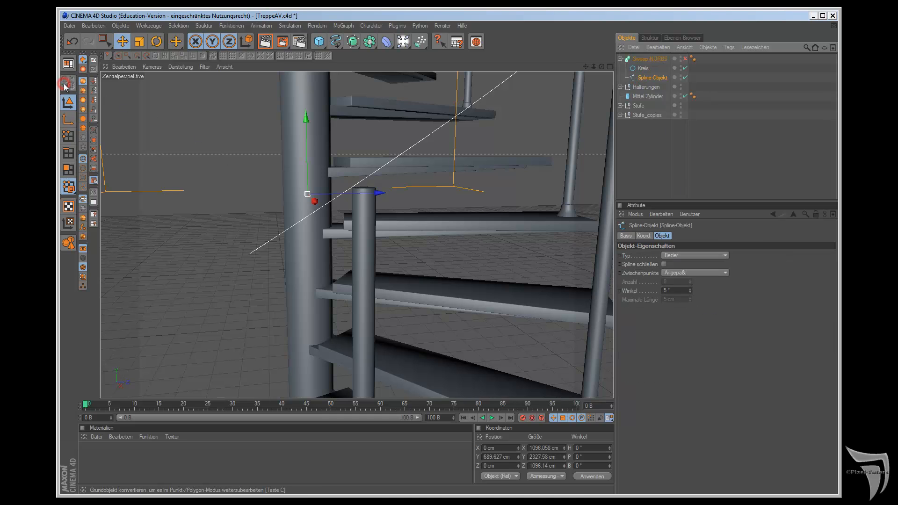
pyautogui.click(68, 135)
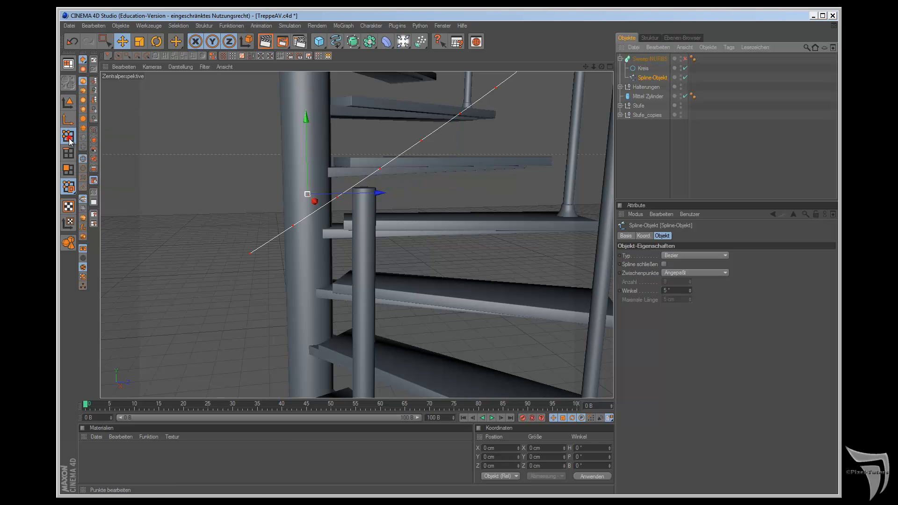
pyautogui.keyDown('alt'); pyautogui.moveTo(131, 277); pyautogui.dragTo(150, 274); pyautogui.keyUp('alt')
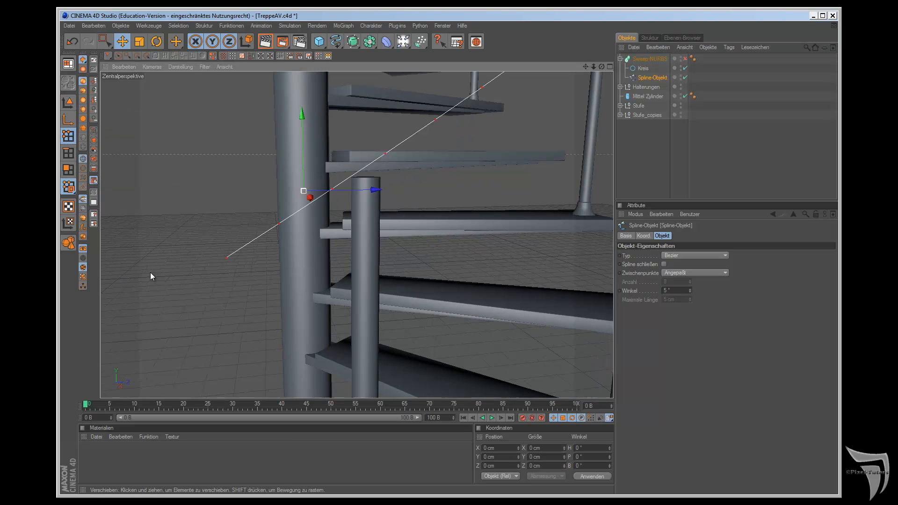
pyautogui.moveTo(601, 67); pyautogui.dragTo(503, 276)
pyautogui.click(301, 224)
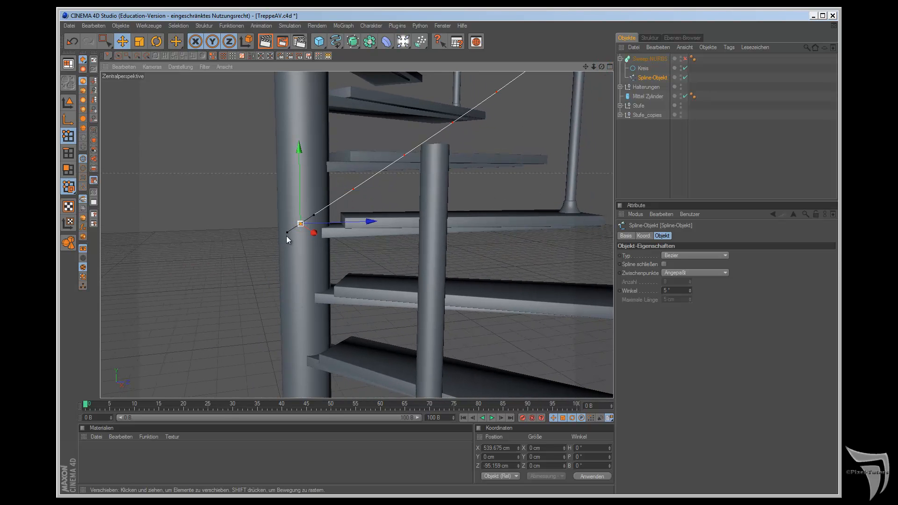
# Step: Try to bend the handrail spline's lower end by pulling the end point's tangent handle outward, and undo it
pyautogui.moveTo(287, 233); pyautogui.dragTo(266, 225)
pyautogui.moveTo(602, 66); pyautogui.dragTo(506, 279)
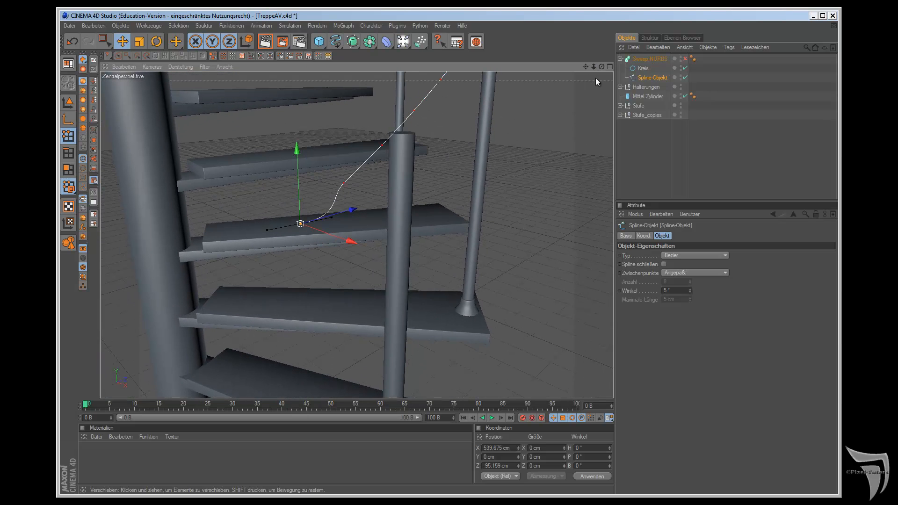
pyautogui.hotkey('ctrl', 'z')
# Step: Lock the X axis and bend the spline's lower end downward, moving the end point to about Y -14 cm and Z -88 cm
pyautogui.moveTo(594, 67); pyautogui.dragTo(608, 67)
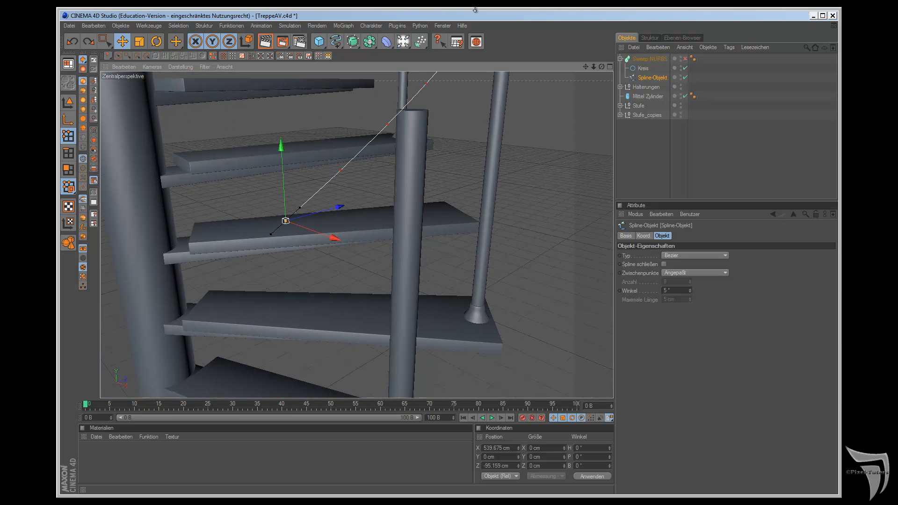
pyautogui.scroll(-2, 276, 218)
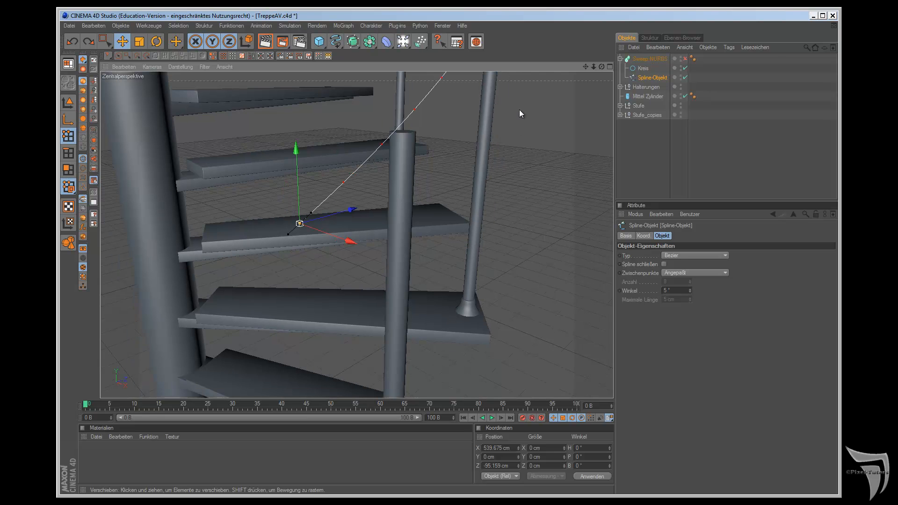
pyautogui.moveTo(595, 67); pyautogui.dragTo(576, 66)
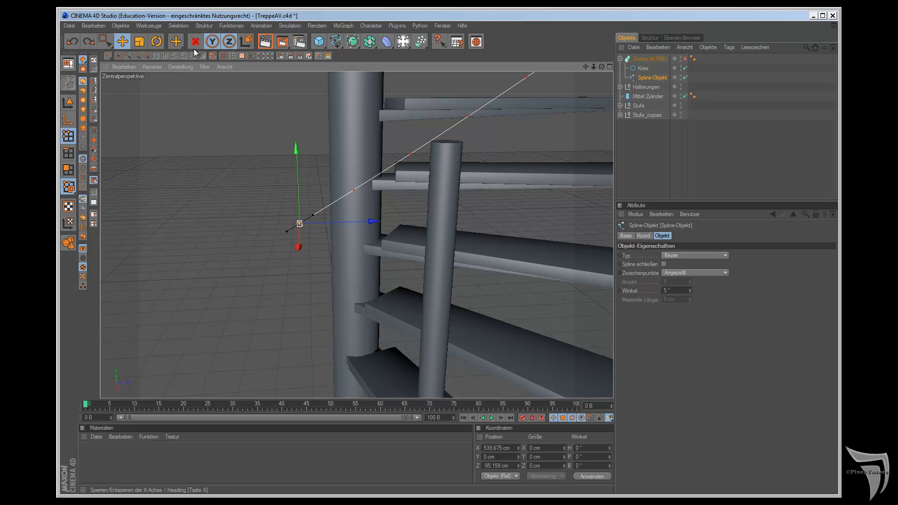
pyautogui.moveTo(287, 232); pyautogui.dragTo(298, 241)
pyautogui.moveTo(296, 149); pyautogui.dragTo(297, 169)
pyautogui.moveTo(369, 245); pyautogui.dragTo(381, 242)
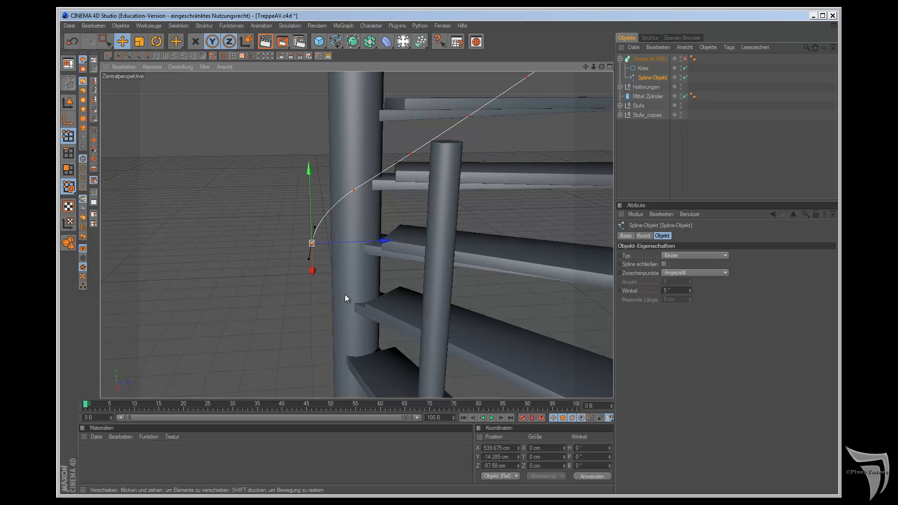
# Step: Preview the bent lower handrail end by temporarily activating the Sweep-NURBS
pyautogui.click(685, 59)
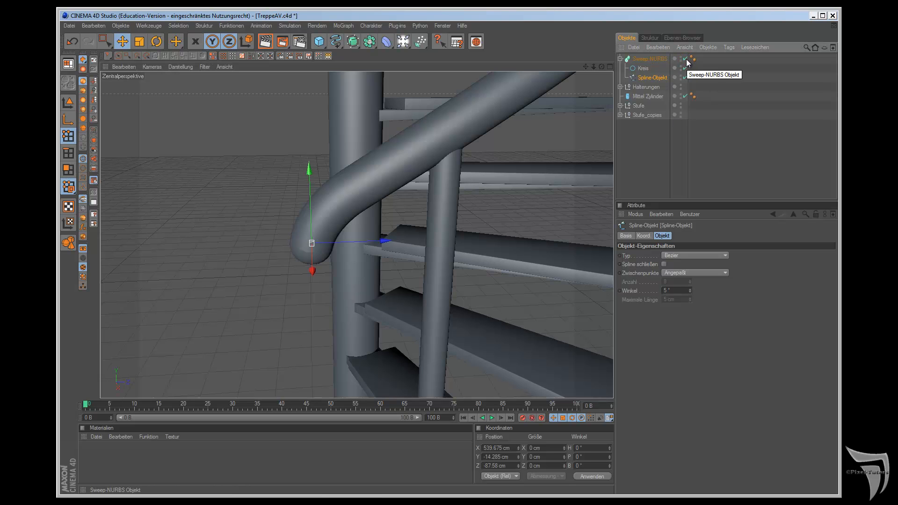
pyautogui.click(686, 60)
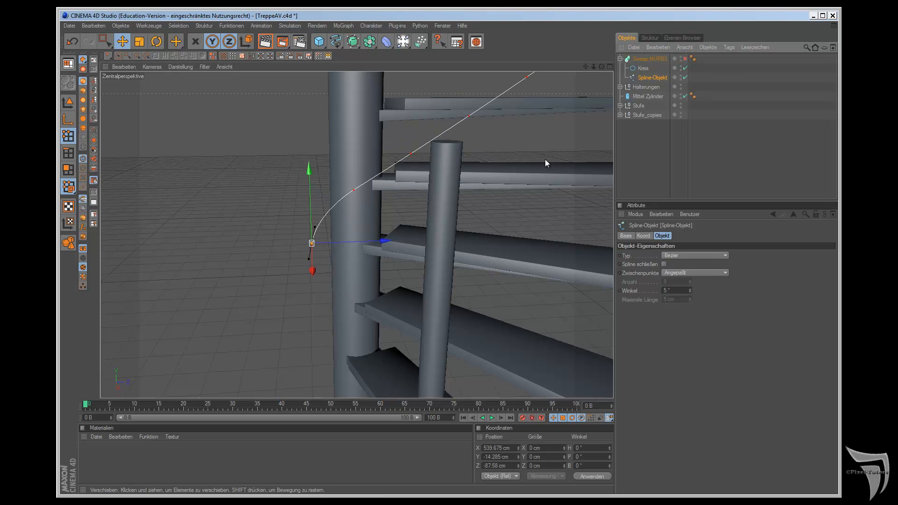
pyautogui.click(687, 59)
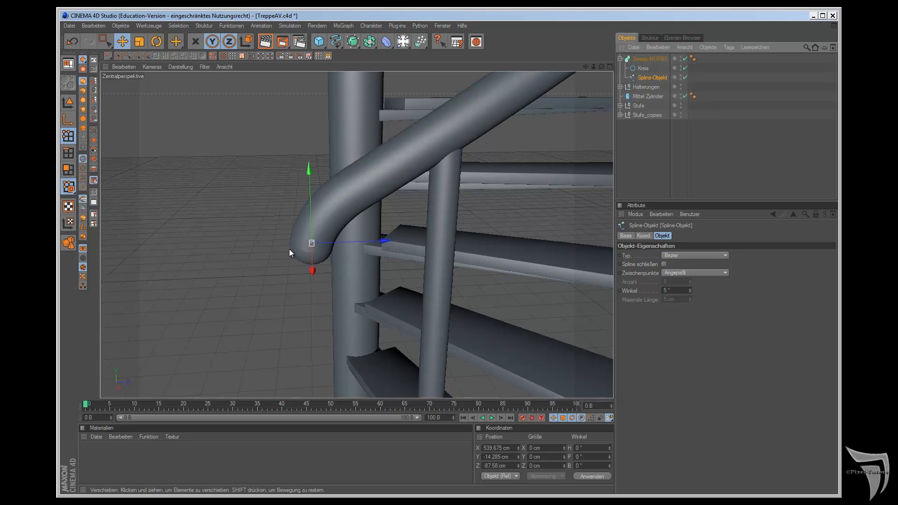
pyautogui.click(686, 59)
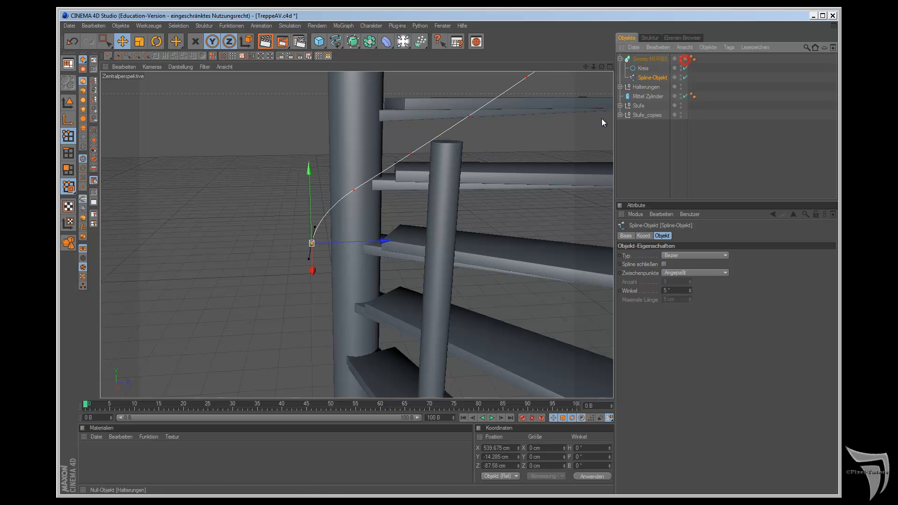
# Step: Extend the handrail's lower bend to about X 543 cm and Y -24 cm, adjust its tangent and reactivate the Sweep-NURBS
pyautogui.moveTo(505, 277); pyautogui.dragTo(506, 277)
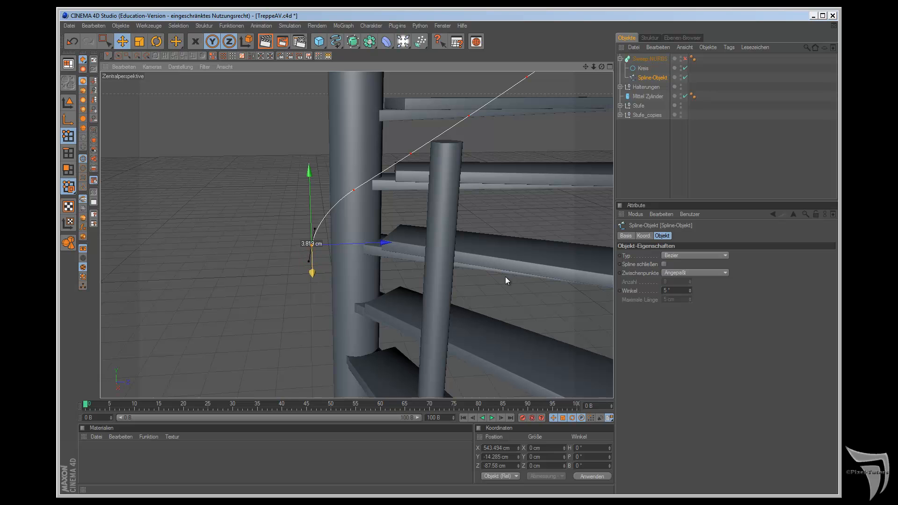
pyautogui.moveTo(309, 261); pyautogui.dragTo(309, 276)
pyautogui.moveTo(307, 166); pyautogui.dragTo(308, 177)
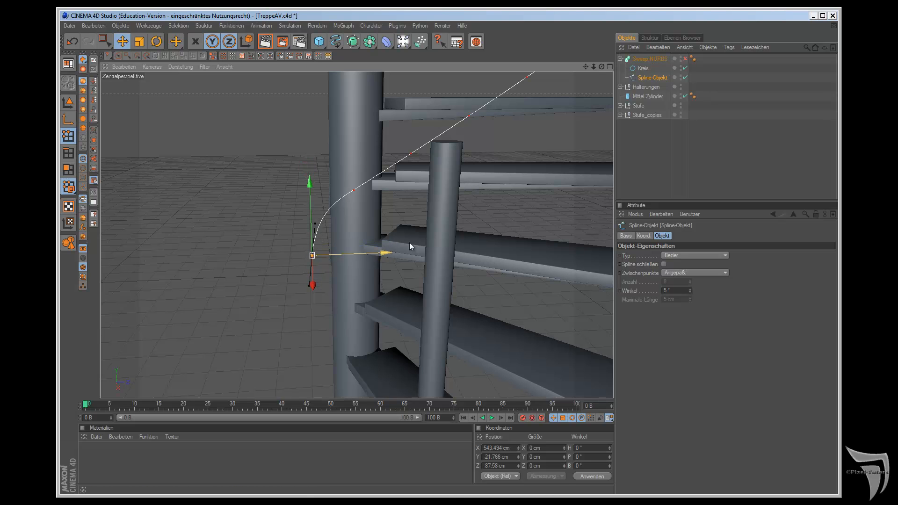
pyautogui.click(685, 58)
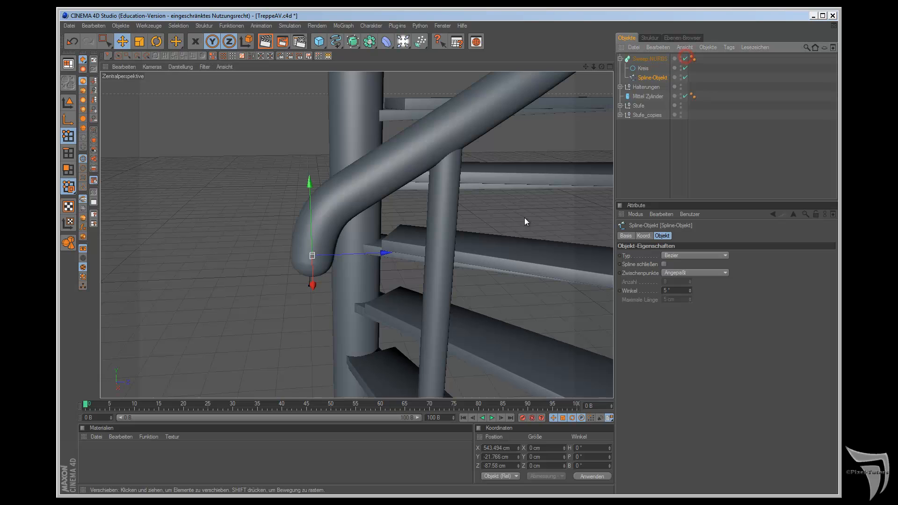
pyautogui.click(309, 284)
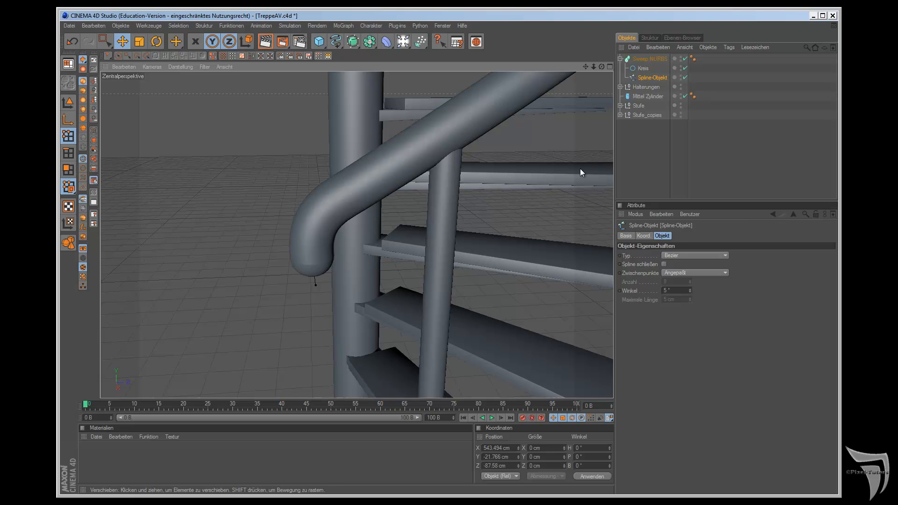
pyautogui.moveTo(307, 187); pyautogui.dragTo(308, 193)
pyautogui.moveTo(505, 277); pyautogui.dragTo(505, 277)
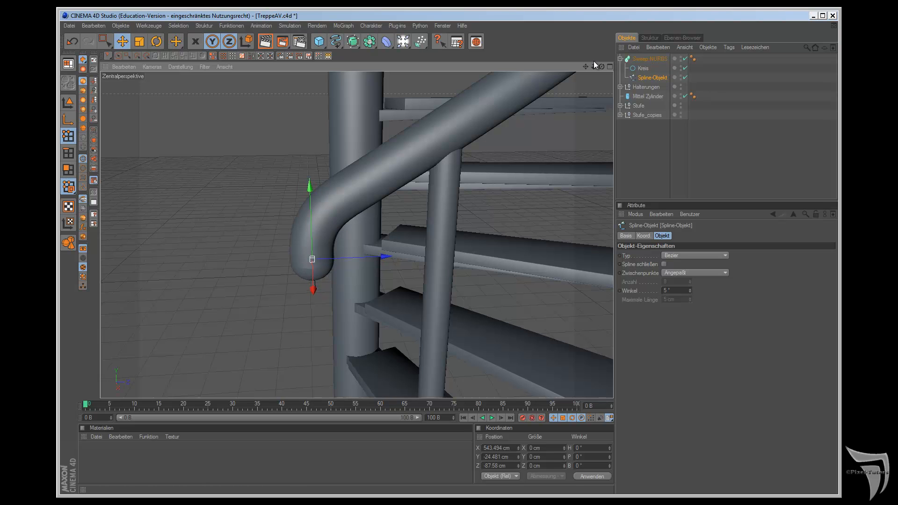
# Step: Deactivate the Sweep-NURBS and bend the spline's upper end down to about Y 2248 cm and Z 112 cm with a vertical tangent
pyautogui.moveTo(586, 67); pyautogui.dragTo(507, 279)
pyautogui.click(686, 59)
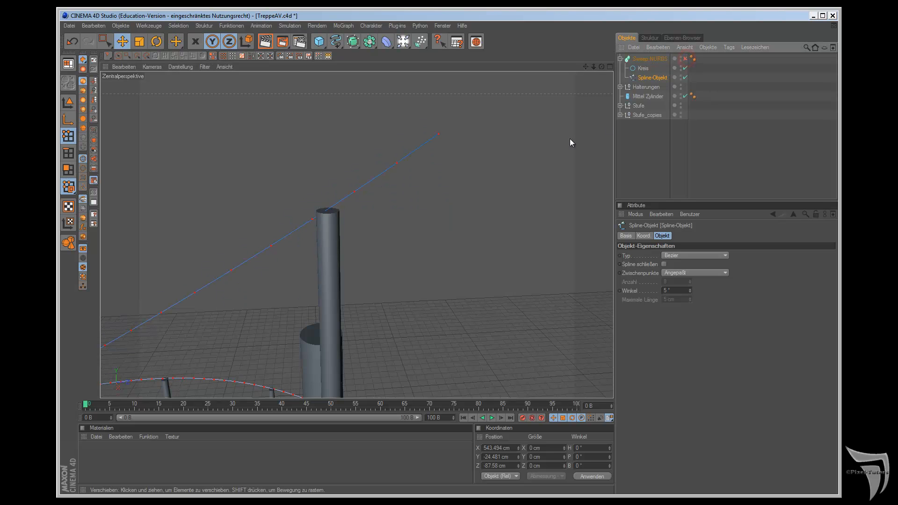
pyautogui.click(439, 134)
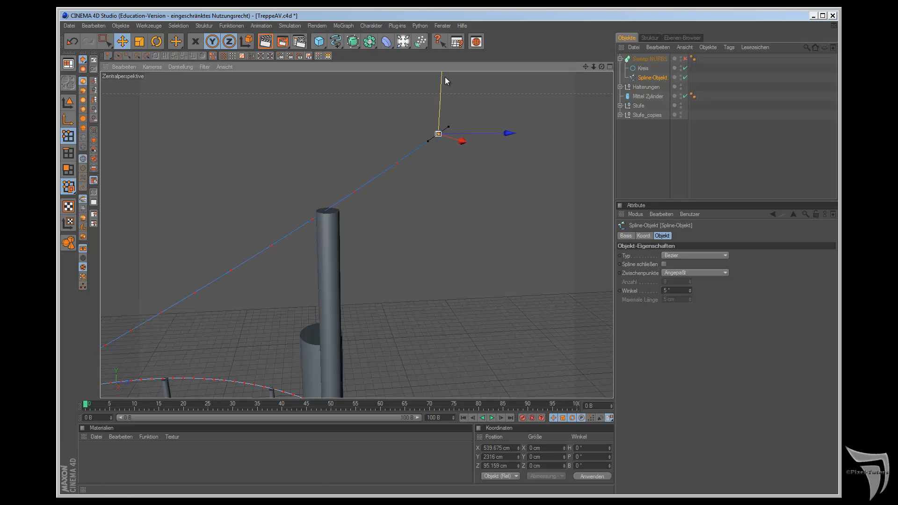
pyautogui.moveTo(442, 74); pyautogui.dragTo(505, 277)
pyautogui.moveTo(507, 279); pyautogui.dragTo(506, 279)
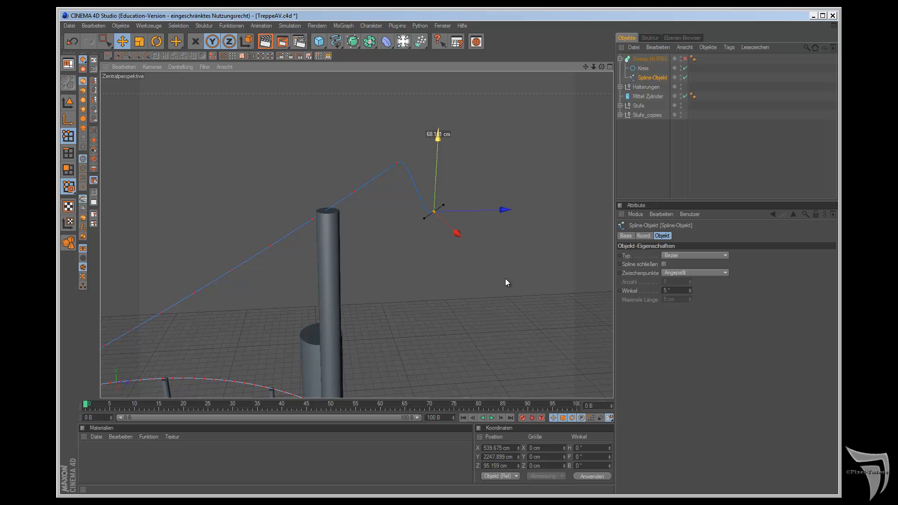
pyautogui.moveTo(444, 206); pyautogui.dragTo(505, 278)
pyautogui.moveTo(499, 211); pyautogui.dragTo(506, 281)
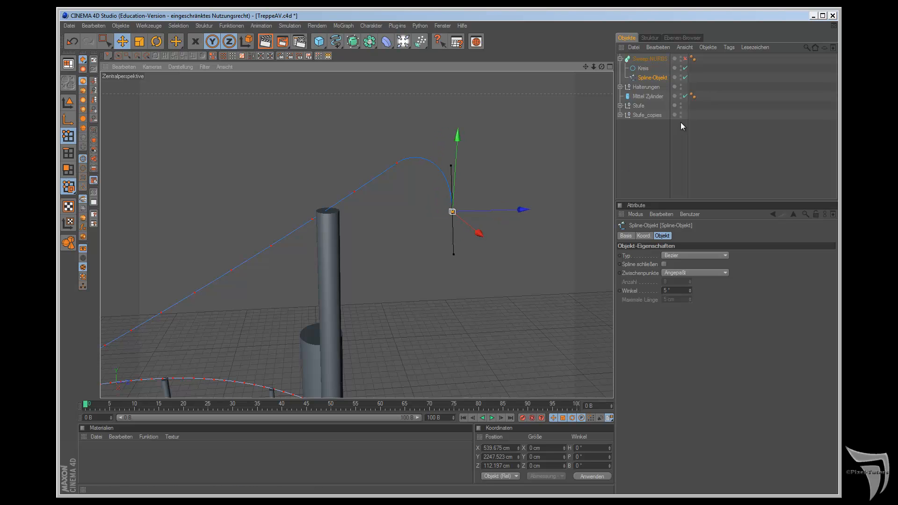
# Step: Reactivate the Sweep-NURBS and widen the upper handrail bend by moving the end point to about Z 125 cm
pyautogui.click(684, 60)
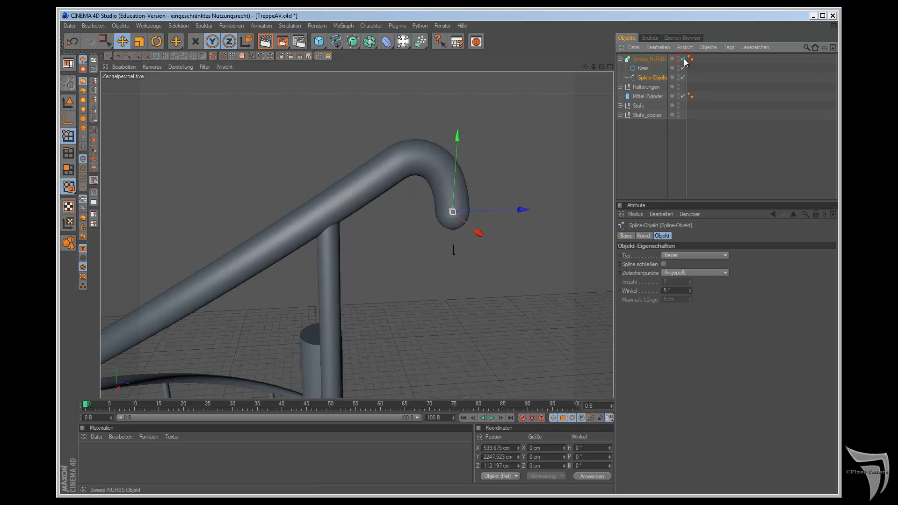
pyautogui.moveTo(525, 210); pyautogui.dragTo(504, 279)
pyautogui.moveTo(467, 254); pyautogui.dragTo(506, 279)
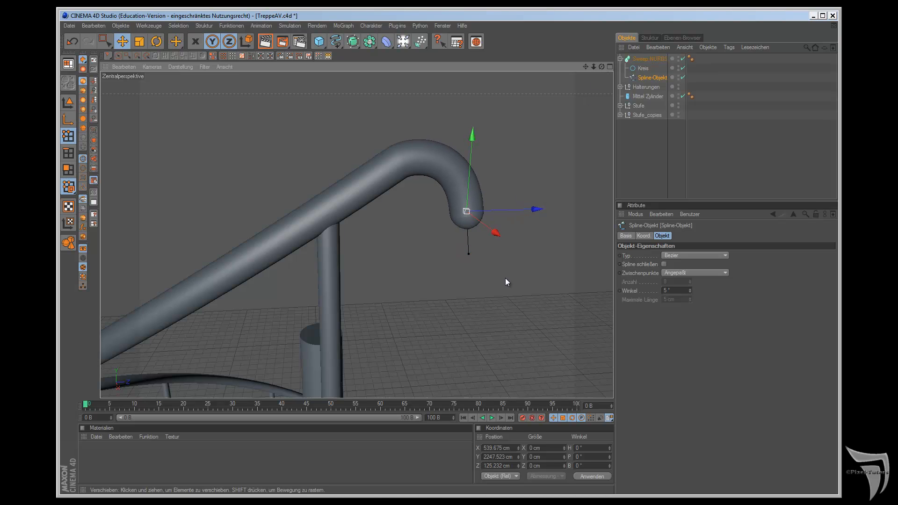
# Step: Unlock the X axis and add a new Helix spline to the scene
pyautogui.moveTo(602, 66); pyautogui.dragTo(476, 139)
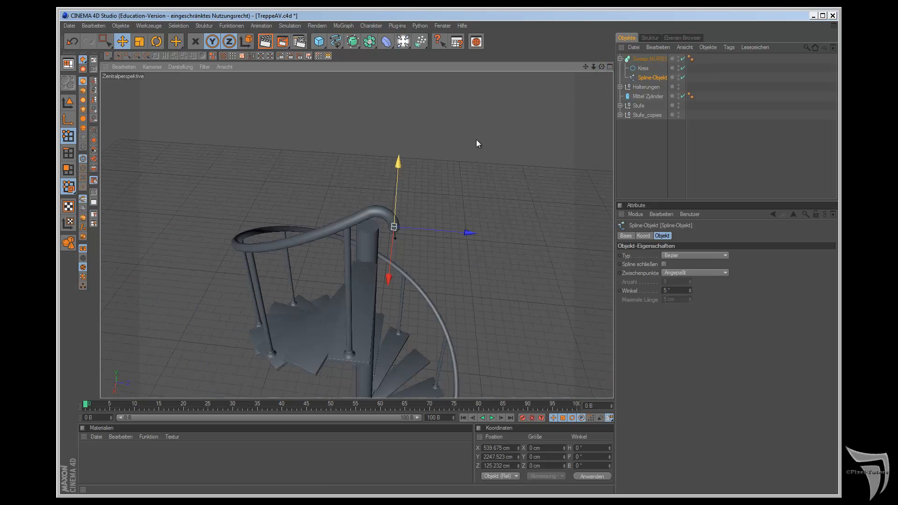
pyautogui.scroll(-3, 477, 139)
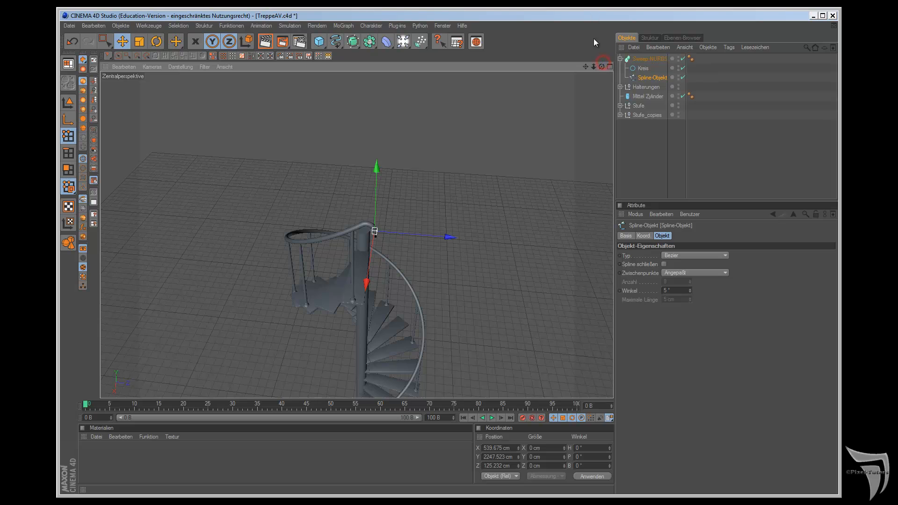
pyautogui.moveTo(602, 68); pyautogui.dragTo(506, 279)
pyautogui.moveTo(585, 67); pyautogui.dragTo(425, 244)
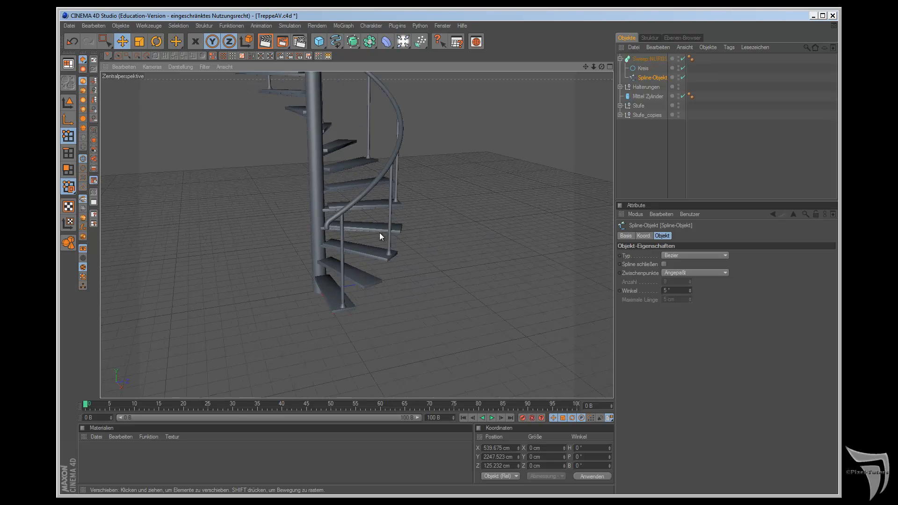
pyautogui.click(195, 42)
pyautogui.moveTo(336, 41); pyautogui.dragTo(406, 139)
# Step: Set the new Helix's Radius Anfang and Radius Ende to 548 cm
pyautogui.doubleClick(678, 256)
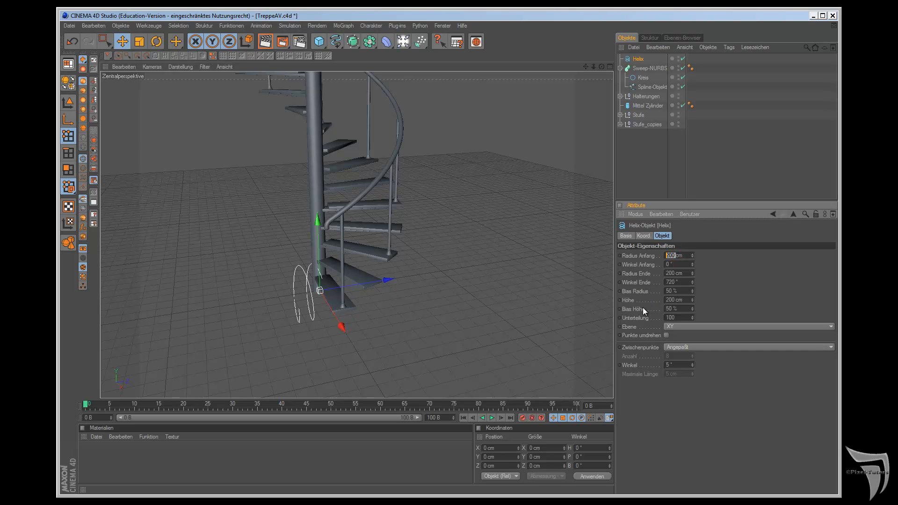
pyautogui.write('548')
pyautogui.doubleClick(675, 273)
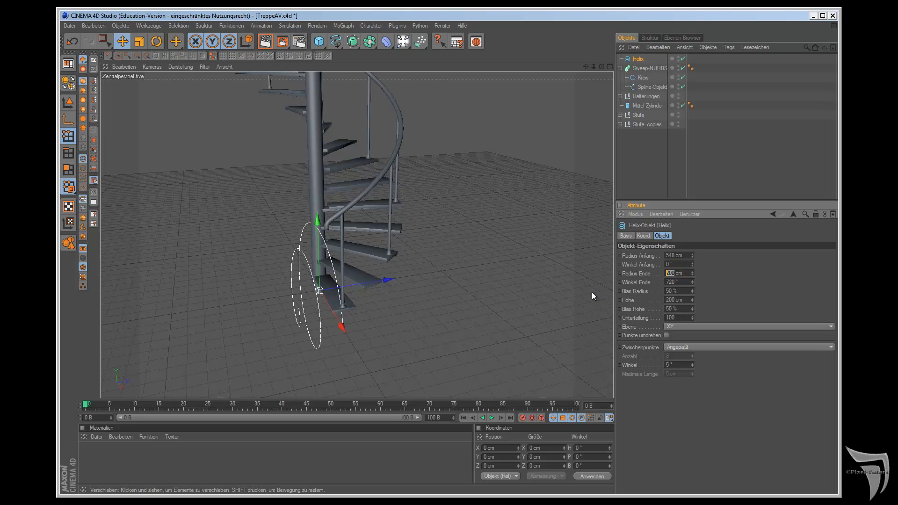
pyautogui.write('548')
pyautogui.press('Return')
# Step: Set the new Helix's Ebene to XZ and its Winkel Ende to 360°
pyautogui.click(678, 327)
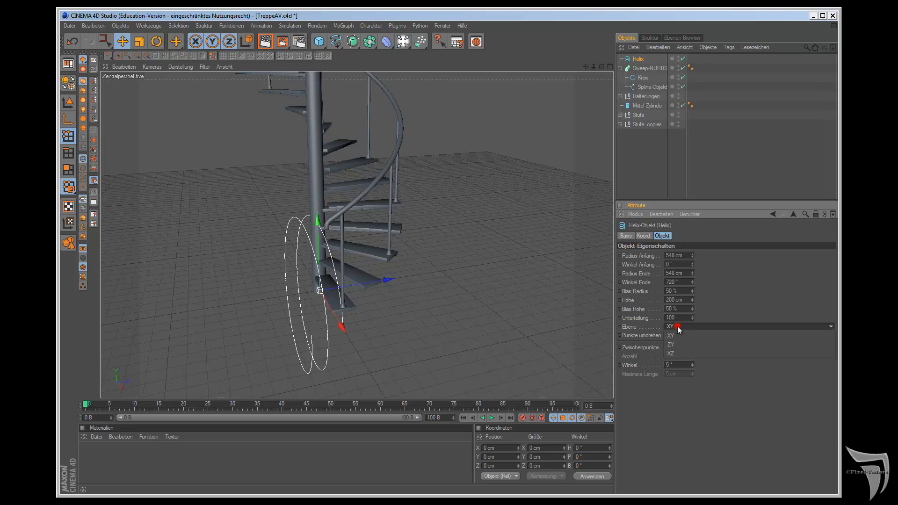
pyautogui.click(679, 350)
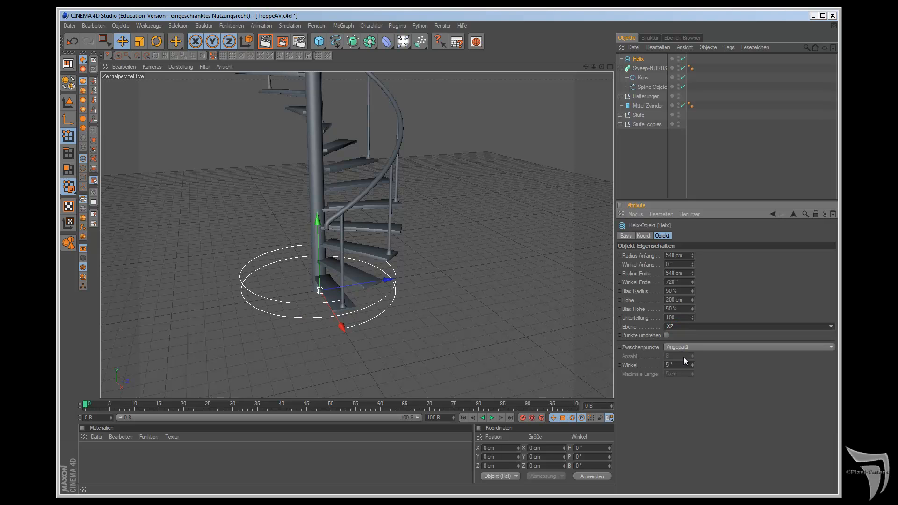
pyautogui.doubleClick(674, 282)
pyautogui.write('360')
pyautogui.press('Return')
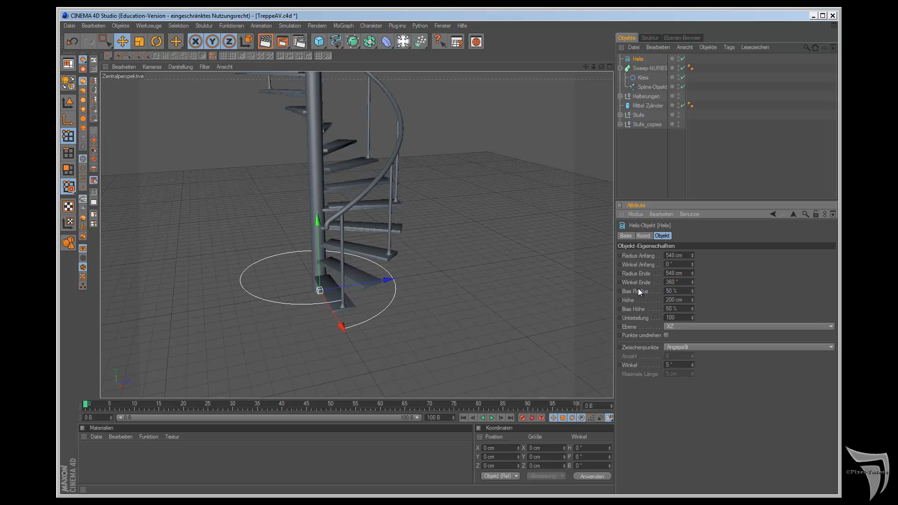
# Step: Set the new Helix's Höhe to 2200 cm
pyautogui.doubleClick(674, 300)
pyautogui.write('2200')
pyautogui.press('Return')
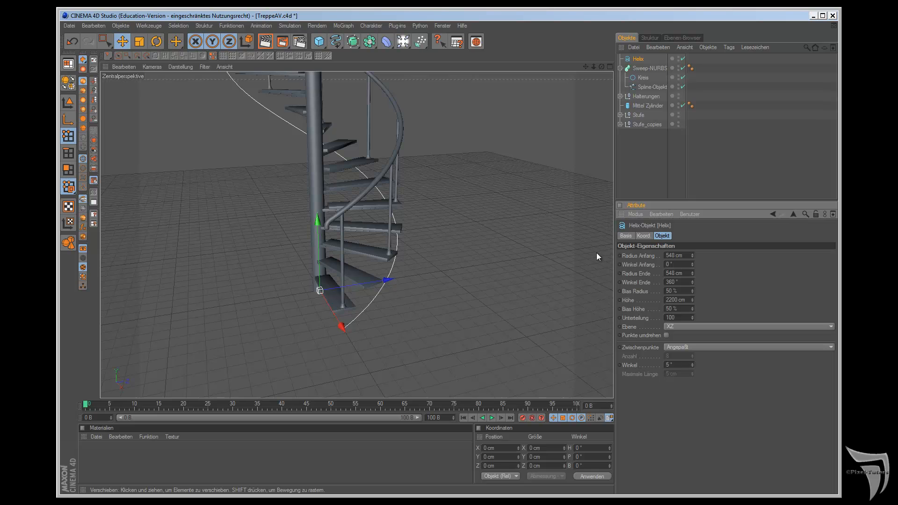
# Step: Raise the Helix straight up along the Y axis in the right view so it starts partway up the lowest railing post
pyautogui.press('F3')
pyautogui.scroll(-6, 563, 248)
pyautogui.moveTo(586, 67); pyautogui.dragTo(505, 278)
pyautogui.moveTo(394, 309); pyautogui.dragTo(506, 277)
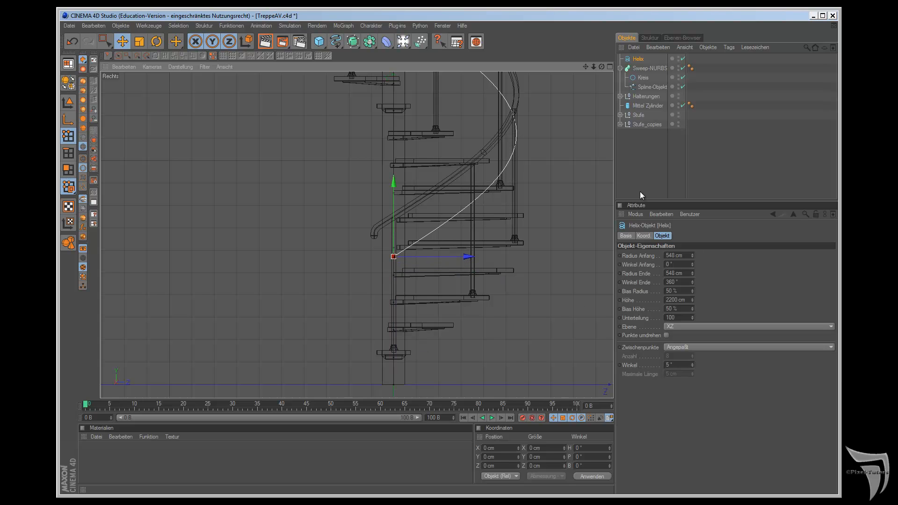
pyautogui.keyDown('ctrl'); pyautogui.moveTo(637, 59); pyautogui.dragTo(637, 73); pyautogui.keyUp('ctrl')
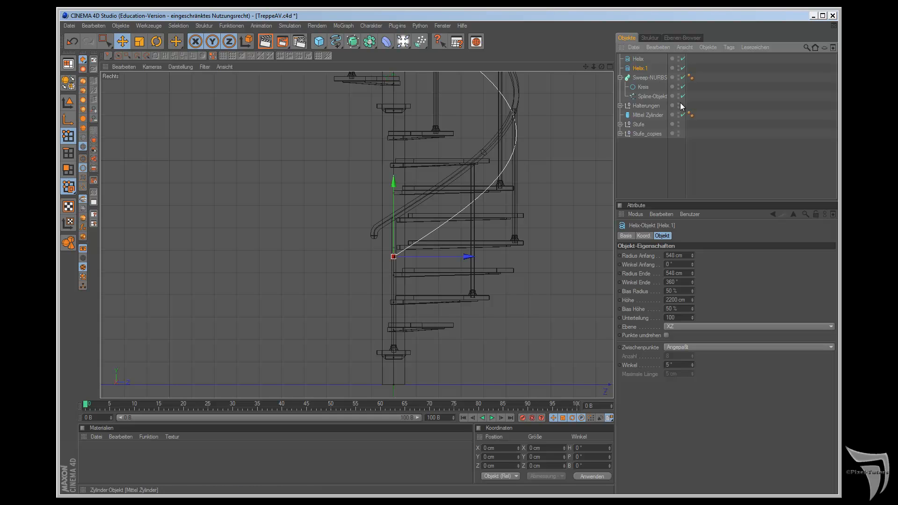
pyautogui.press('Delete')
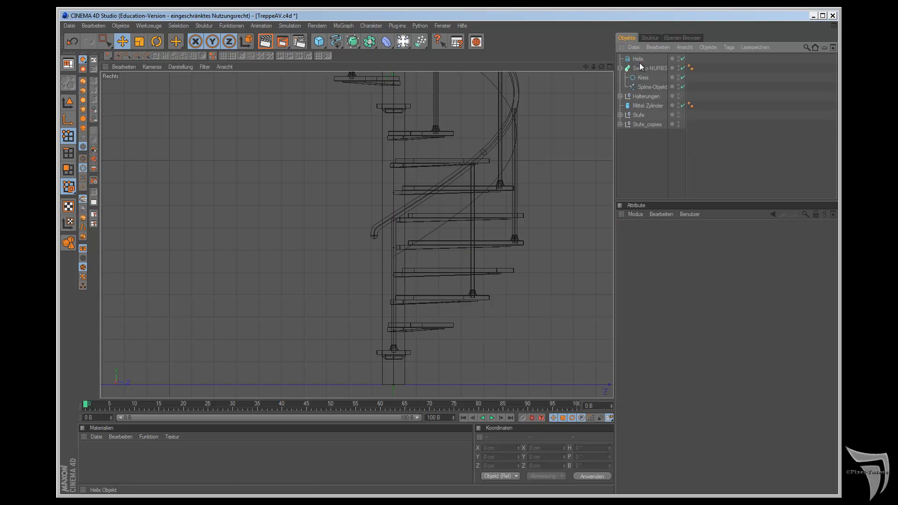
pyautogui.click(638, 59)
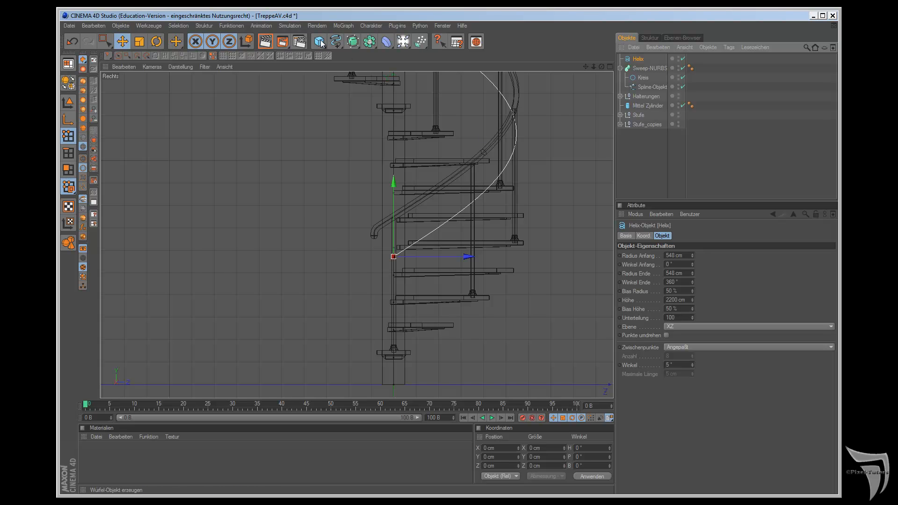
# Step: Add a Kreis spline from the perspective view and a second Kreis in the ZY plane from the right view
pyautogui.press('F1')
pyautogui.moveTo(335, 45); pyautogui.dragTo(411, 84)
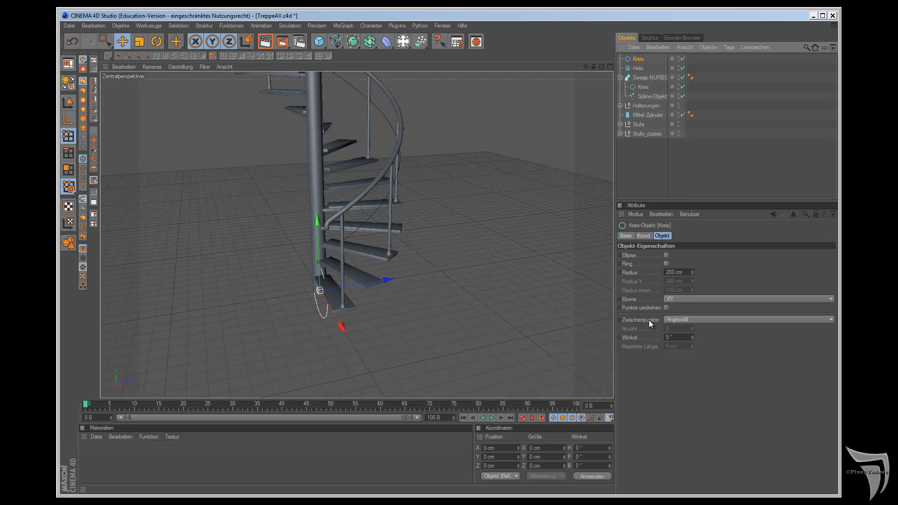
pyautogui.press('F3')
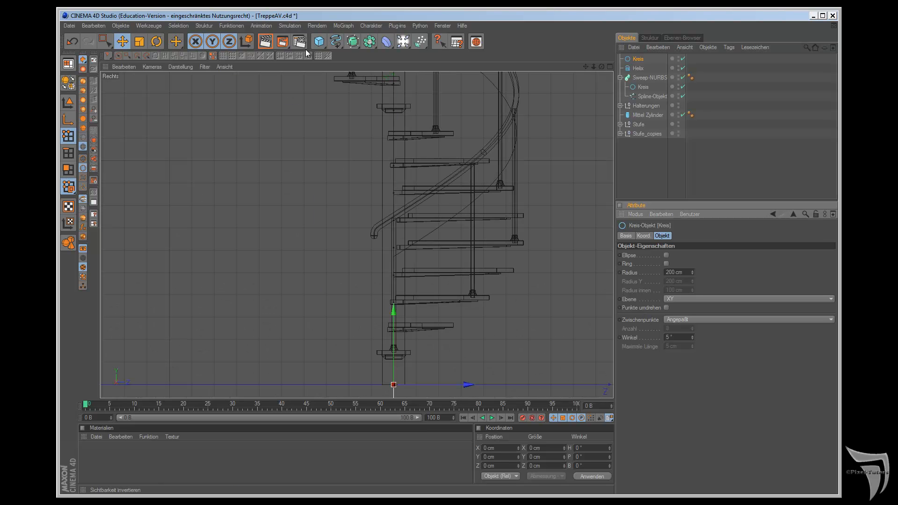
pyautogui.moveTo(335, 44); pyautogui.dragTo(411, 84)
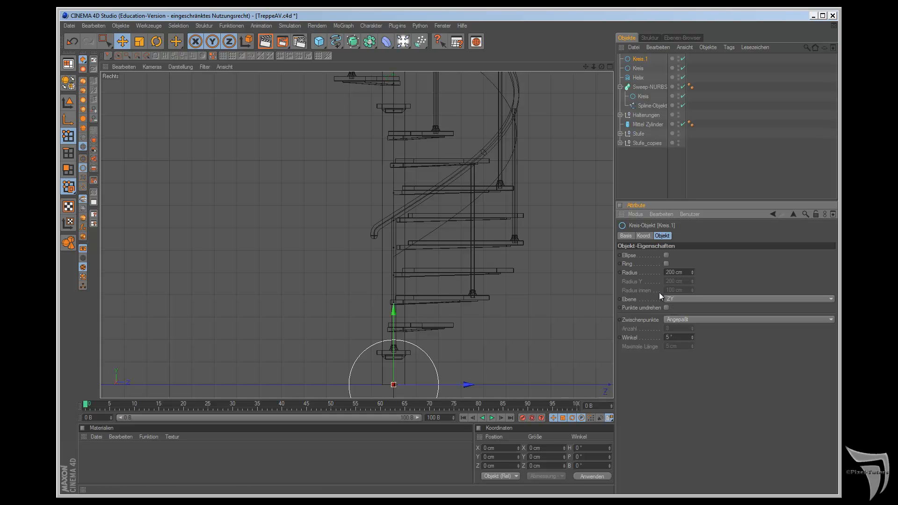
# Step: Add a new Sweep-NURBS and nest the ZY-plane Kreis and the Helix under it
pyautogui.press('F1')
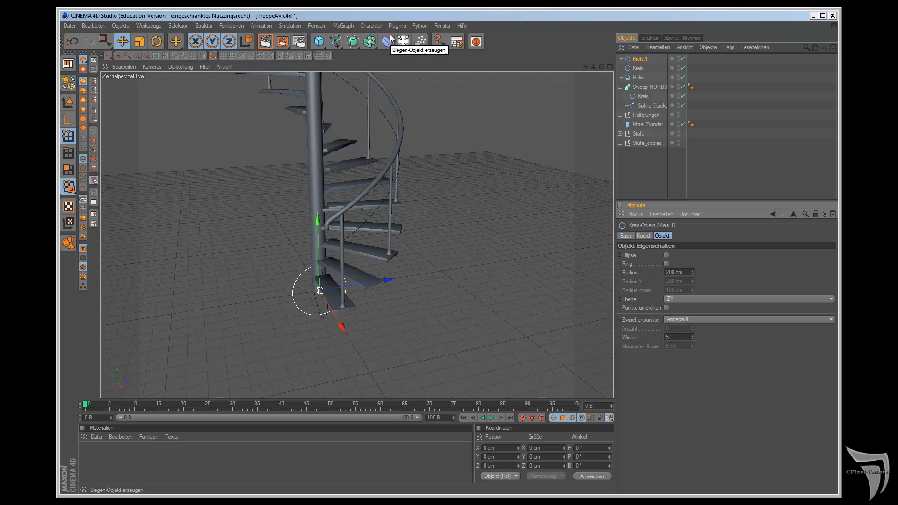
pyautogui.moveTo(353, 42); pyautogui.dragTo(383, 82)
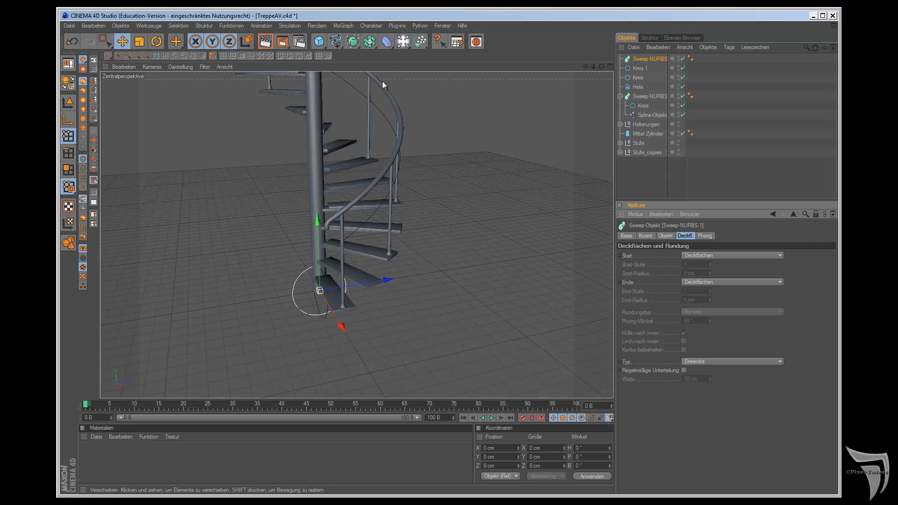
pyautogui.moveTo(638, 69)
pyautogui.mouseDown()
pyautogui.moveTo(641, 59)
pyautogui.moveTo(644, 75)
pyautogui.mouseUp()
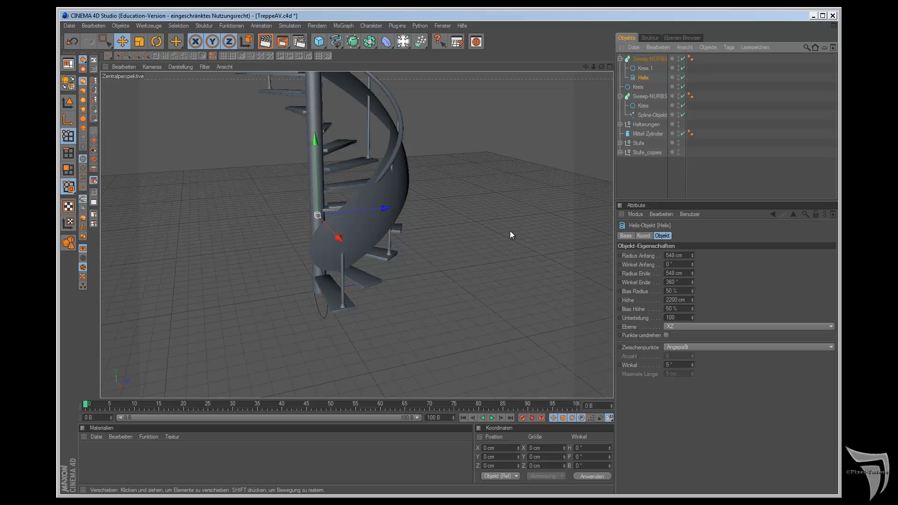
# Step: Delete the ZY-plane Kreis from the new Sweep-NURBS and select the remaining XY-plane Kreis
pyautogui.click(637, 69)
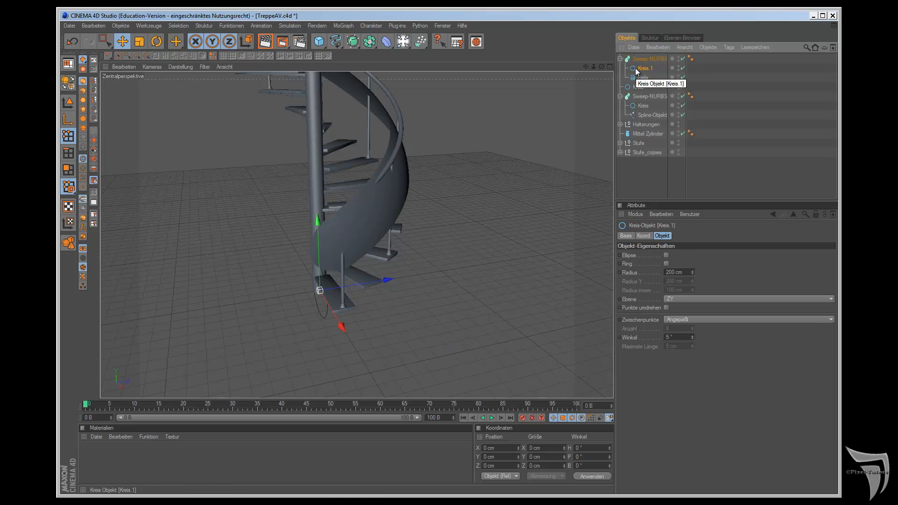
pyautogui.press('Delete')
pyautogui.click(637, 78)
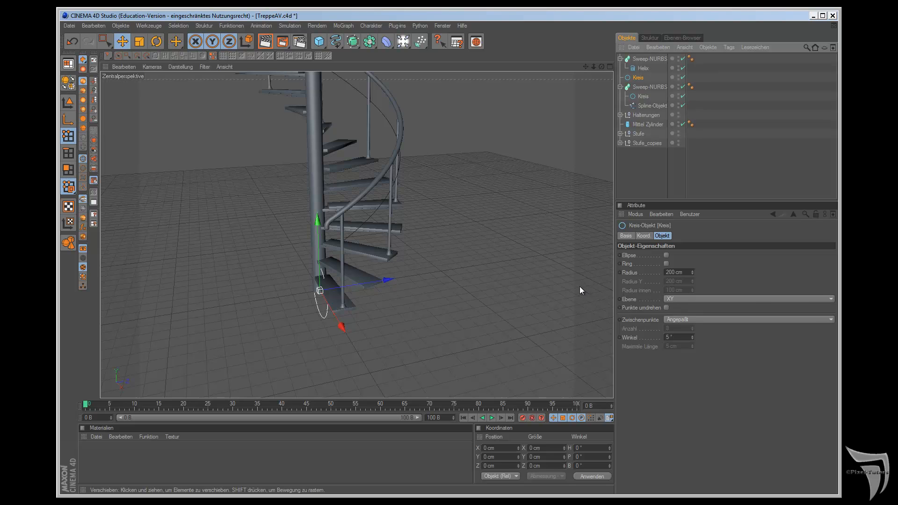
pyautogui.press('F3')
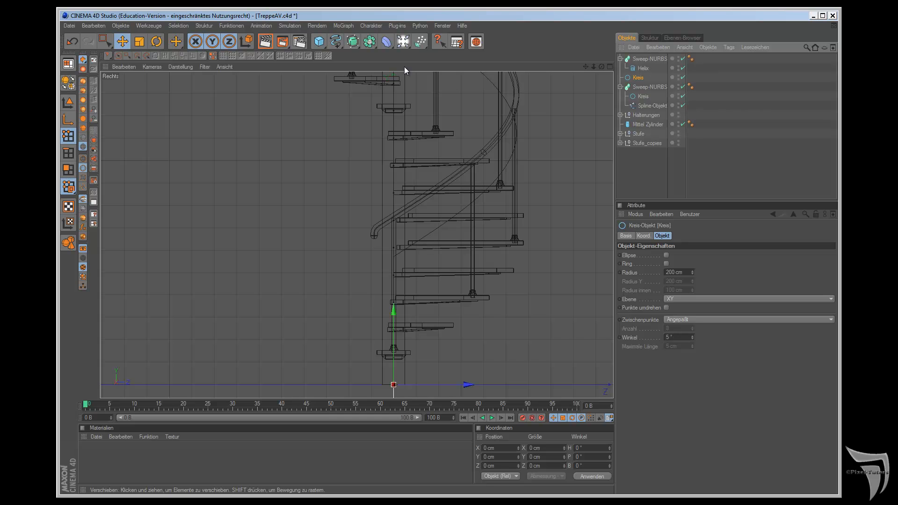
pyautogui.moveTo(338, 40); pyautogui.dragTo(405, 82)
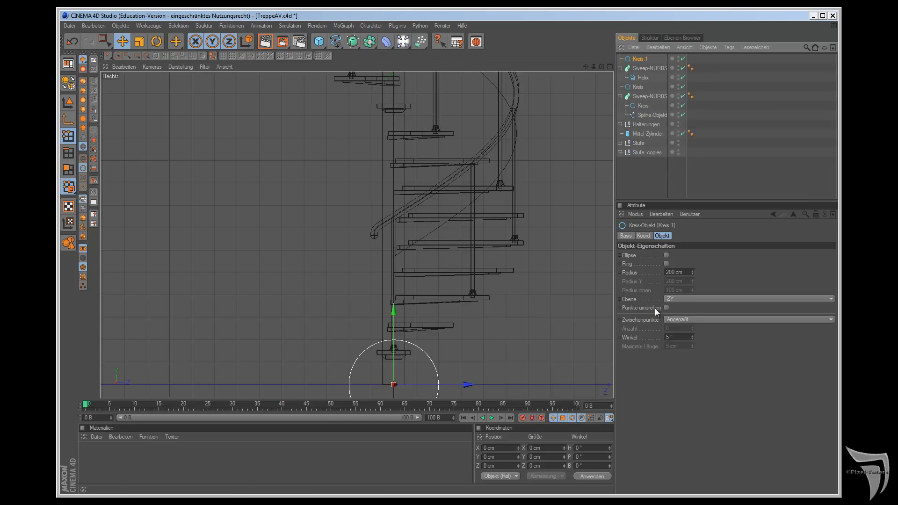
pyautogui.click(677, 297)
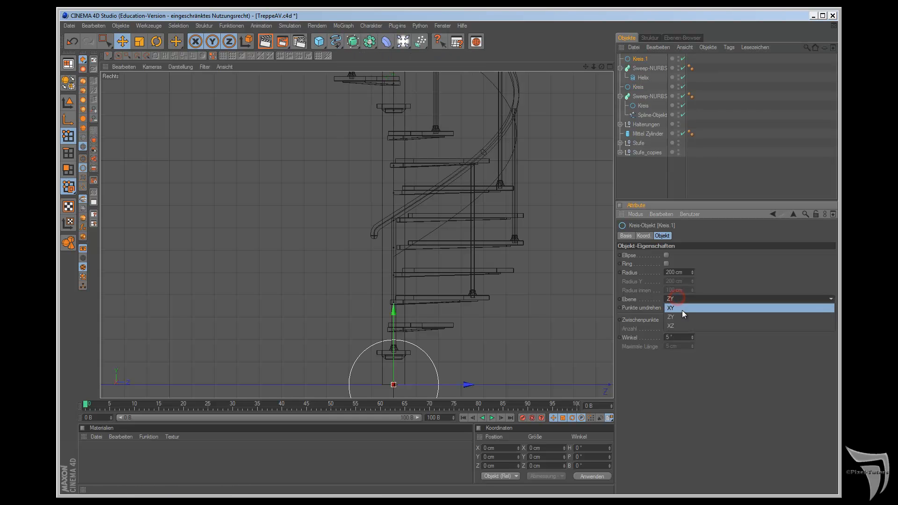
pyautogui.click(681, 327)
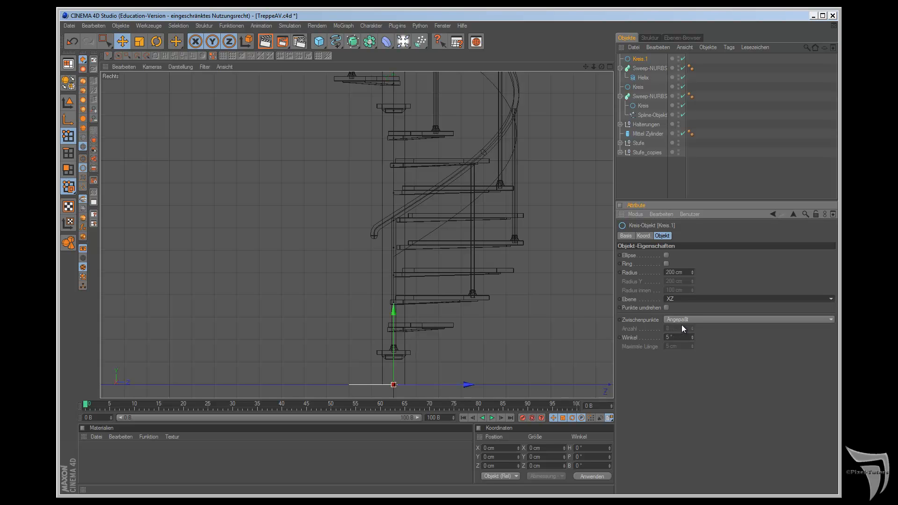
pyautogui.click(686, 298)
pyautogui.click(685, 307)
pyautogui.press('F1')
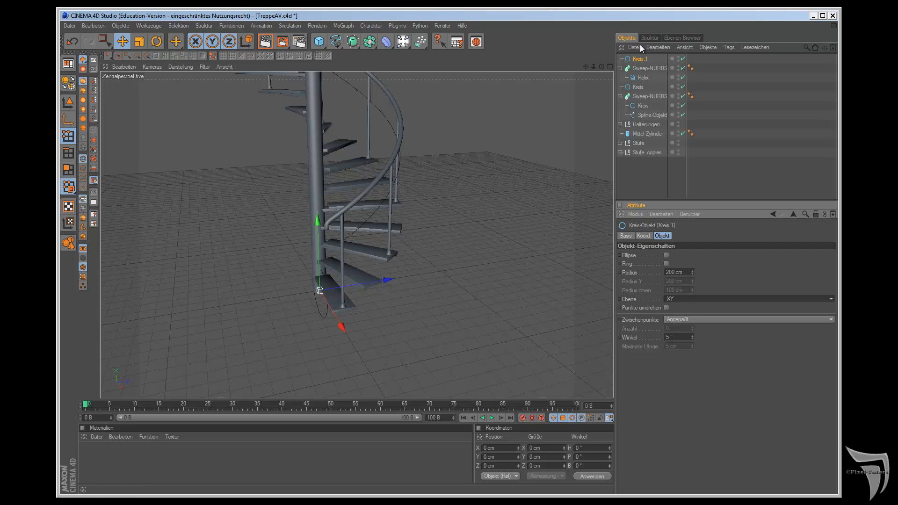
pyautogui.press('Delete')
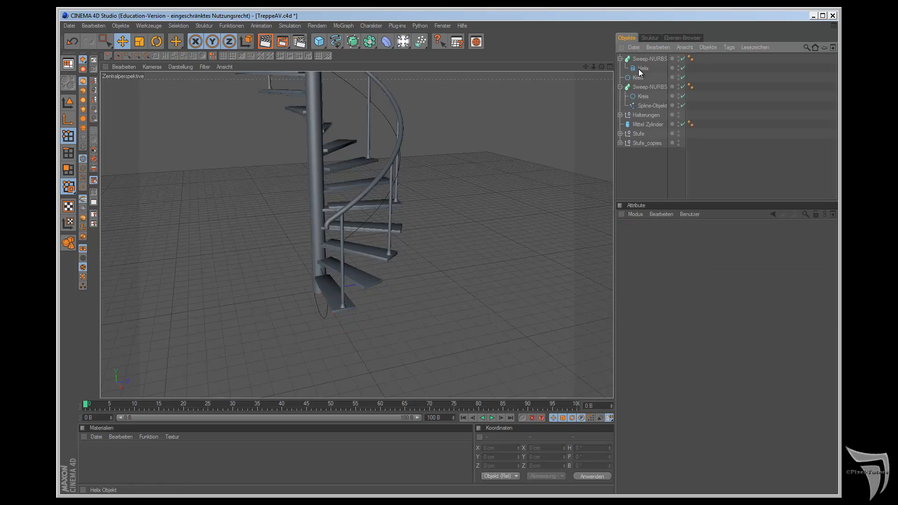
# Step: Set the loose XY-plane Kreis's Radius to 8 cm and nest it above the Helix in the new Sweep-NURBS
pyautogui.click(638, 78)
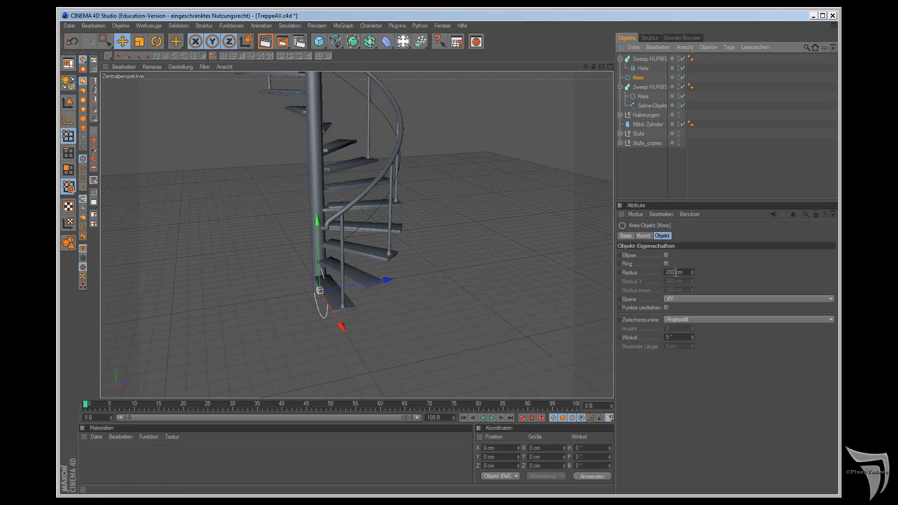
pyautogui.doubleClick(673, 272)
pyautogui.write('8')
pyautogui.press('Return')
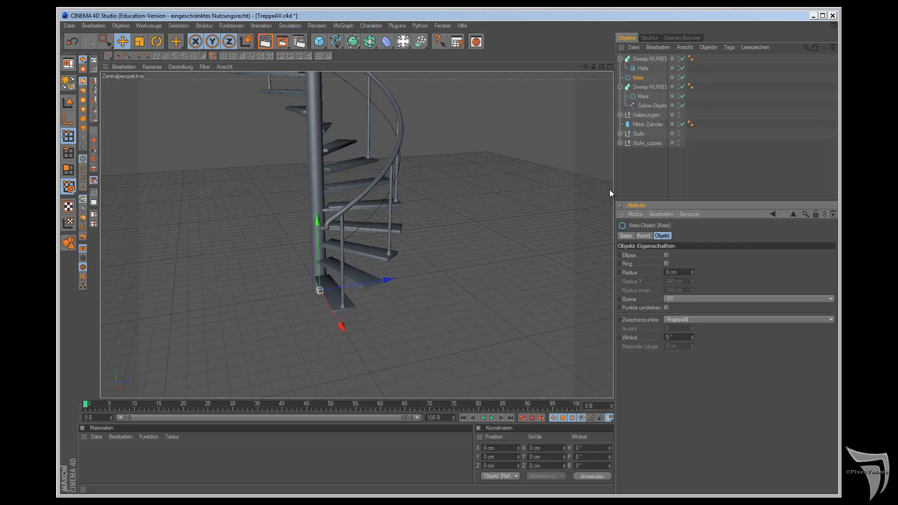
pyautogui.moveTo(638, 78); pyautogui.dragTo(637, 68)
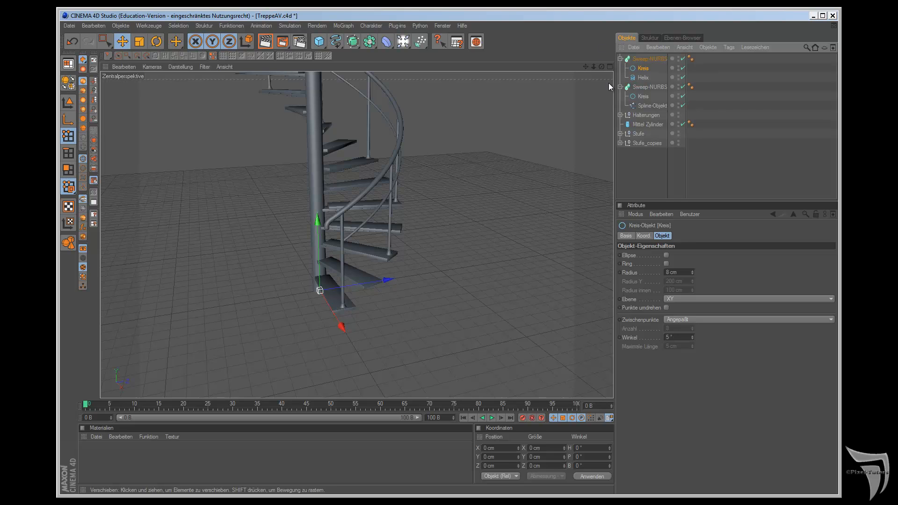
# Step: Collapse the new Sweep-NURBS and rename it Querstrebe
pyautogui.click(637, 58)
pyautogui.click(617, 57)
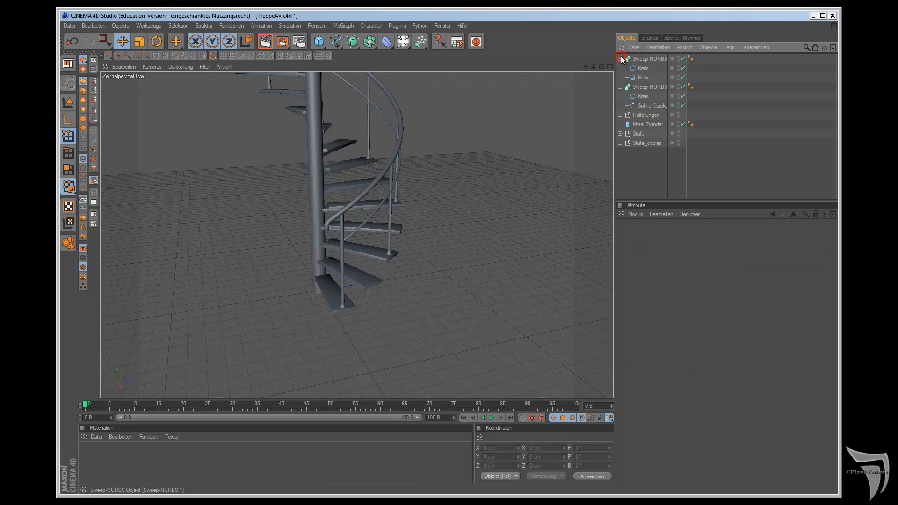
pyautogui.click(620, 59)
pyautogui.doubleClick(648, 59)
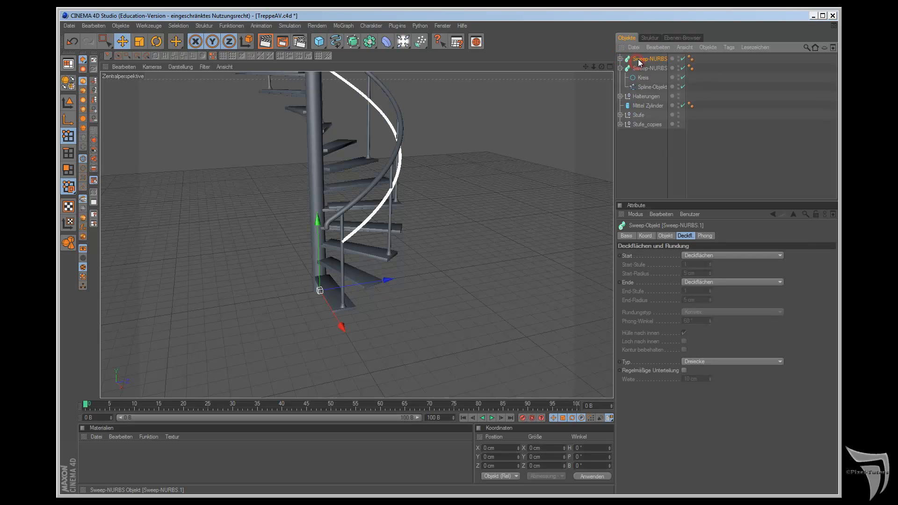
pyautogui.write('Querstrebe')
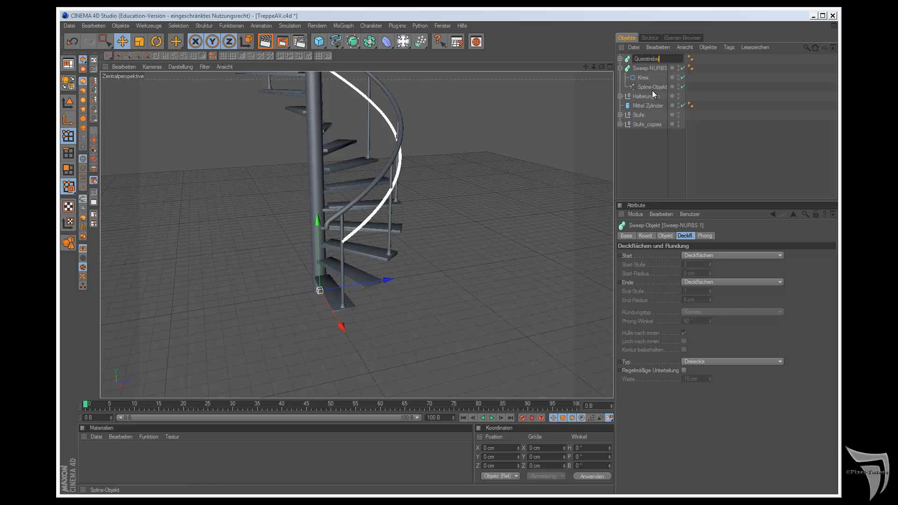
pyautogui.press('Return')
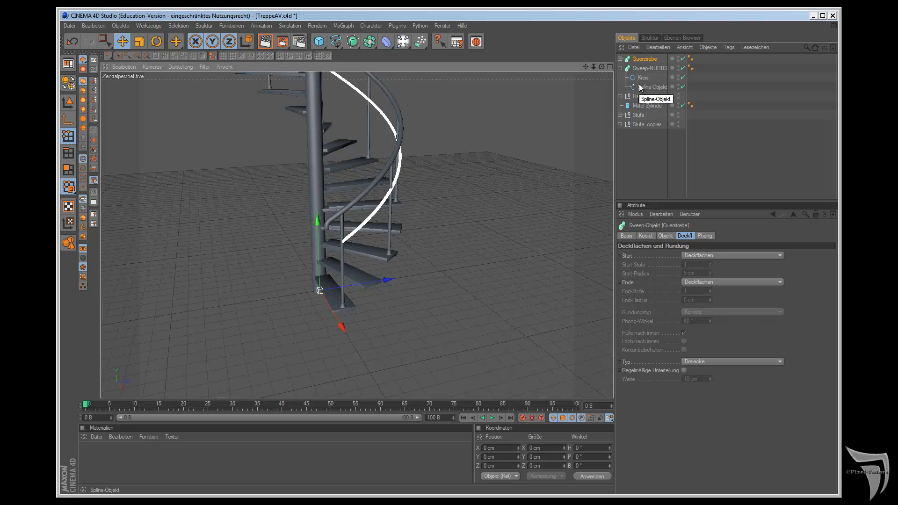
# Step: Rename the handrail's Sweep-NURBS Geländer and collapse its hierarchy
pyautogui.doubleClick(647, 69)
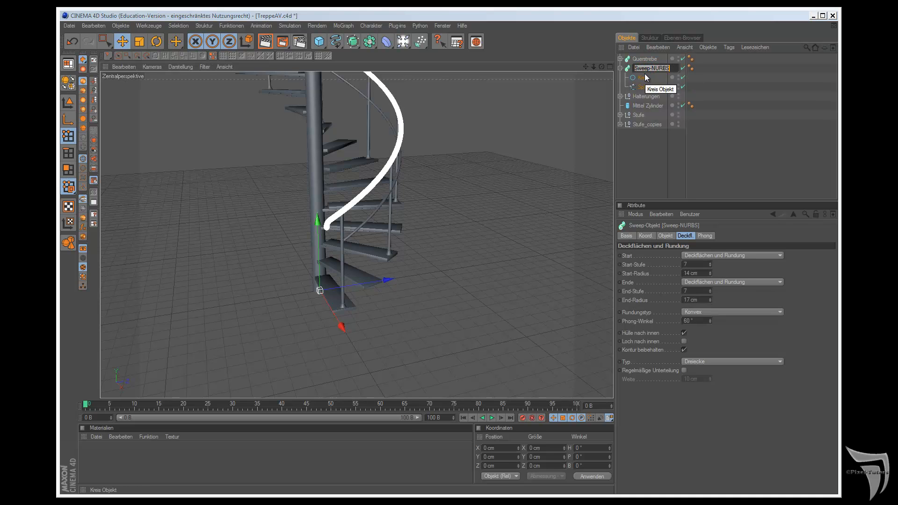
pyautogui.write('Gelä')
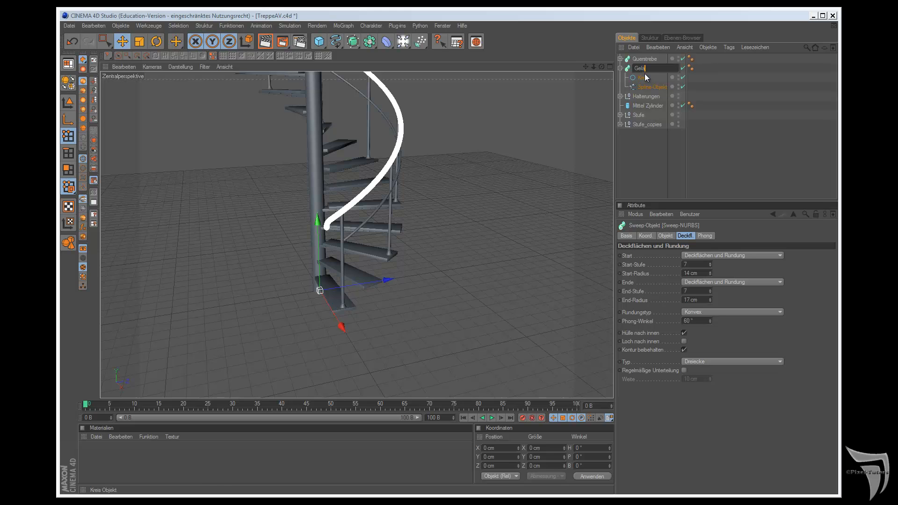
pyautogui.write('nder')
pyautogui.press('Return')
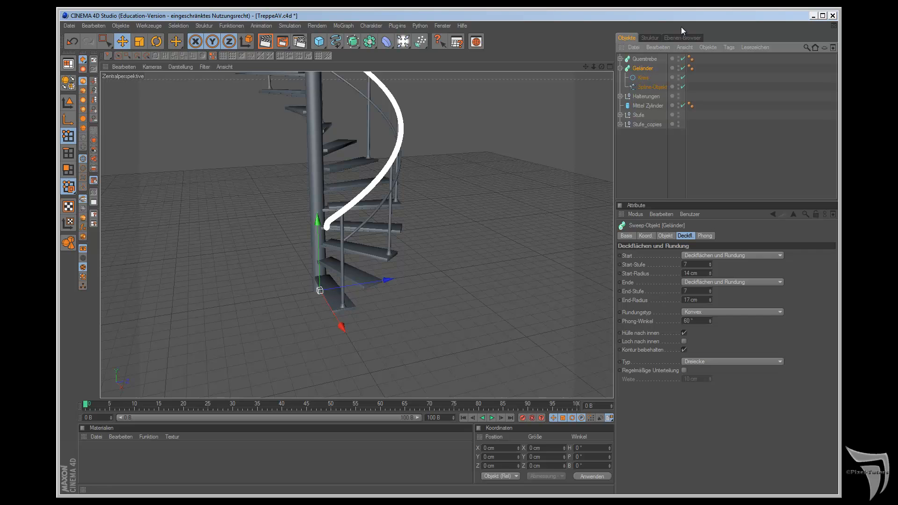
pyautogui.click(620, 69)
# Step: Duplicate the Querstrebe and lower the copy along the Y axis to form a second strut beneath it
pyautogui.click(648, 58)
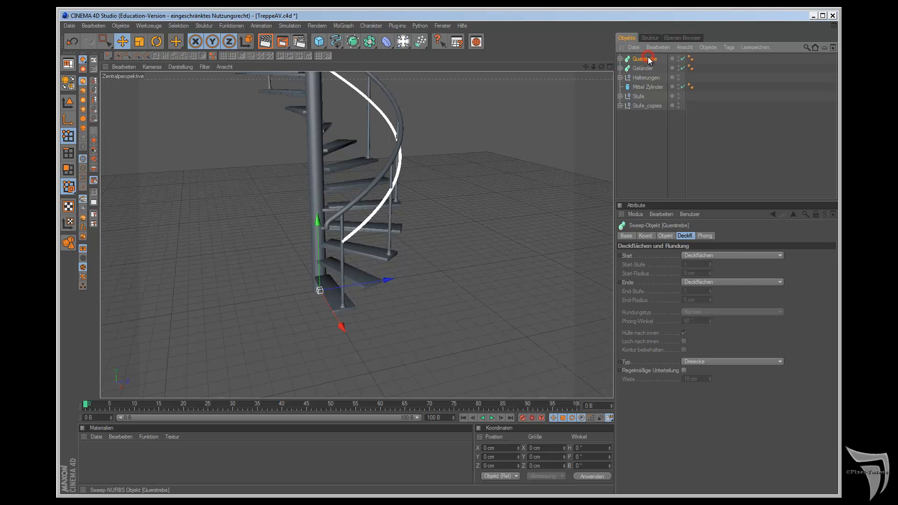
pyautogui.keyDown('ctrl'); pyautogui.moveTo(649, 65); pyautogui.dragTo(650, 69); pyautogui.keyUp('ctrl')
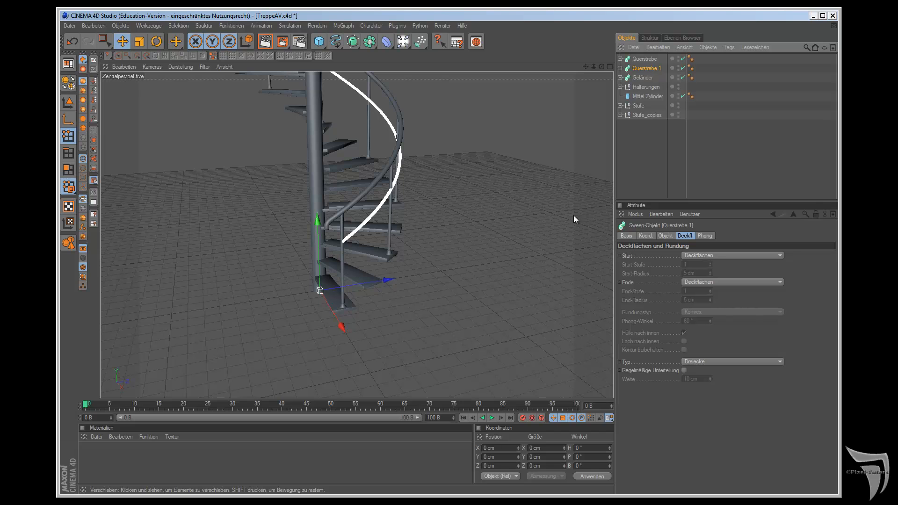
pyautogui.moveTo(318, 229); pyautogui.dragTo(505, 282)
# Step: Lower the original Querstrebe slightly along the Y axis and check both struts up close against the railing posts
pyautogui.click(645, 59)
pyautogui.moveTo(316, 219); pyautogui.dragTo(505, 278)
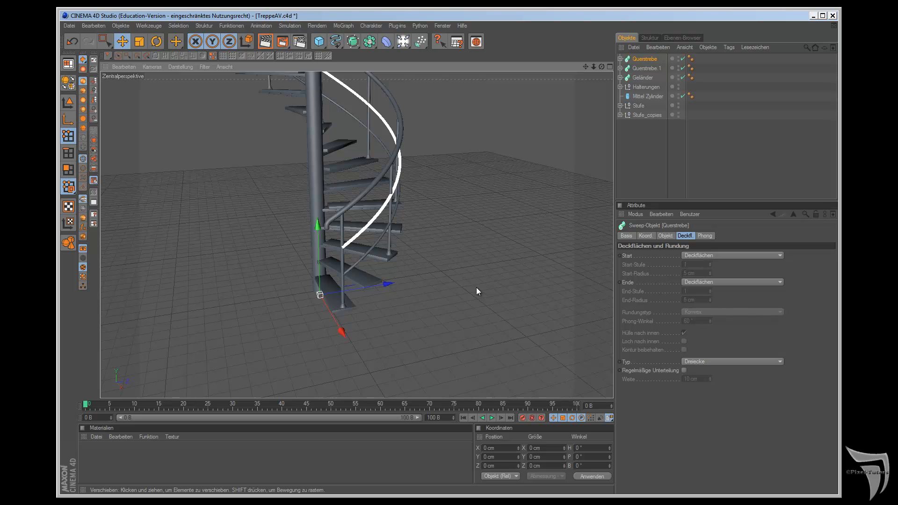
pyautogui.scroll(10, 470, 282)
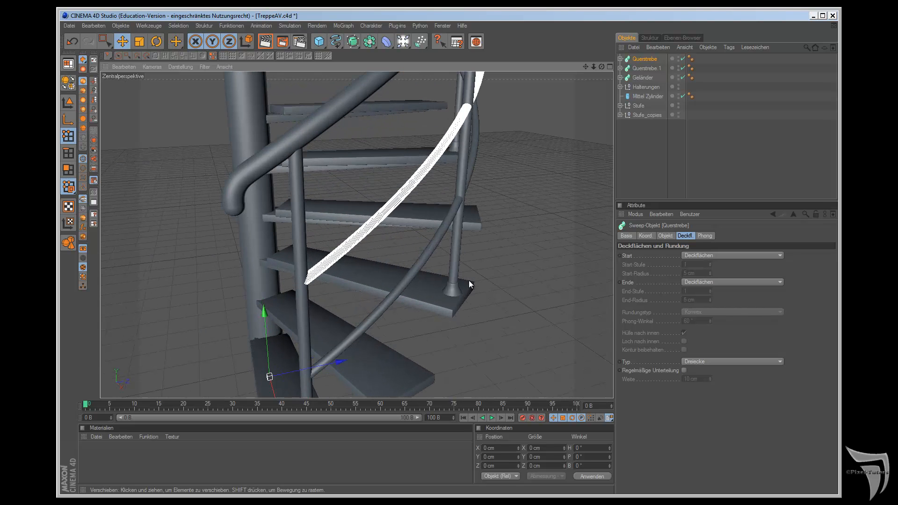
pyautogui.scroll(2, 469, 276)
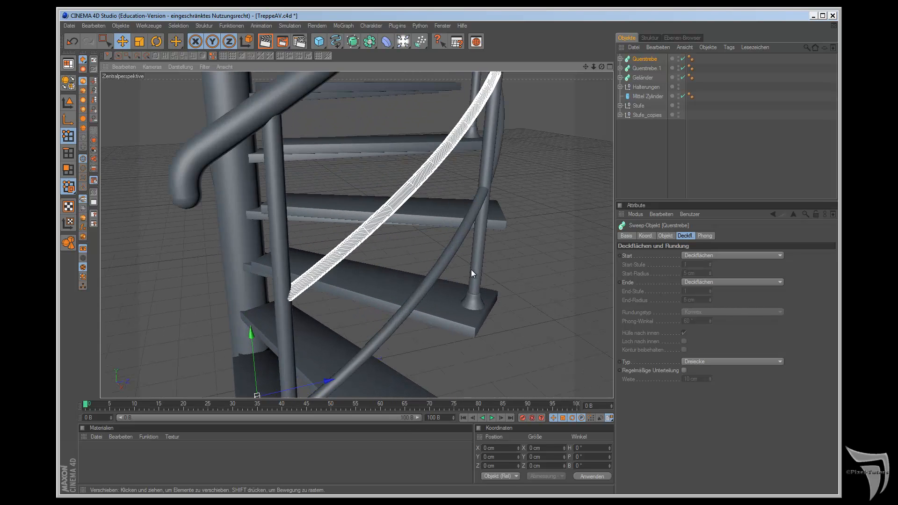
pyautogui.moveTo(600, 67); pyautogui.dragTo(505, 278)
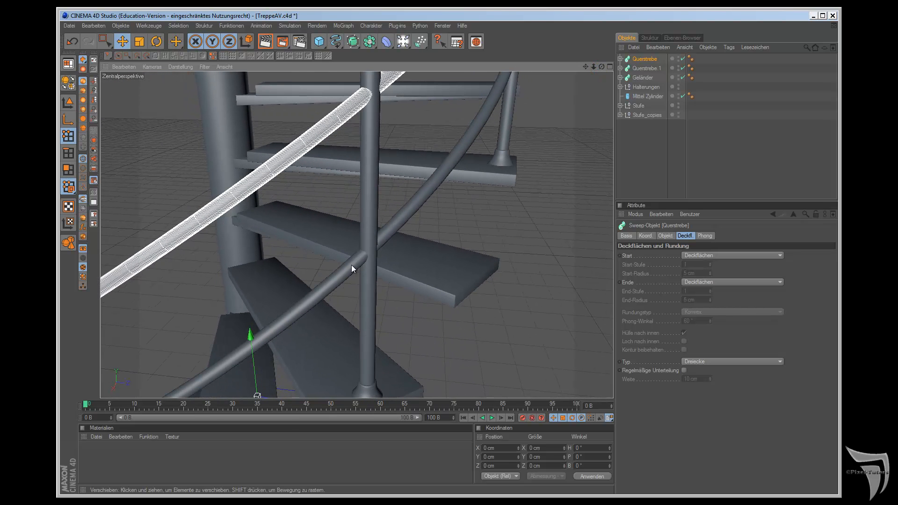
# Step: Set the radius of the Kreis profile inside Querstrebe to 6 cm
pyautogui.click(619, 59)
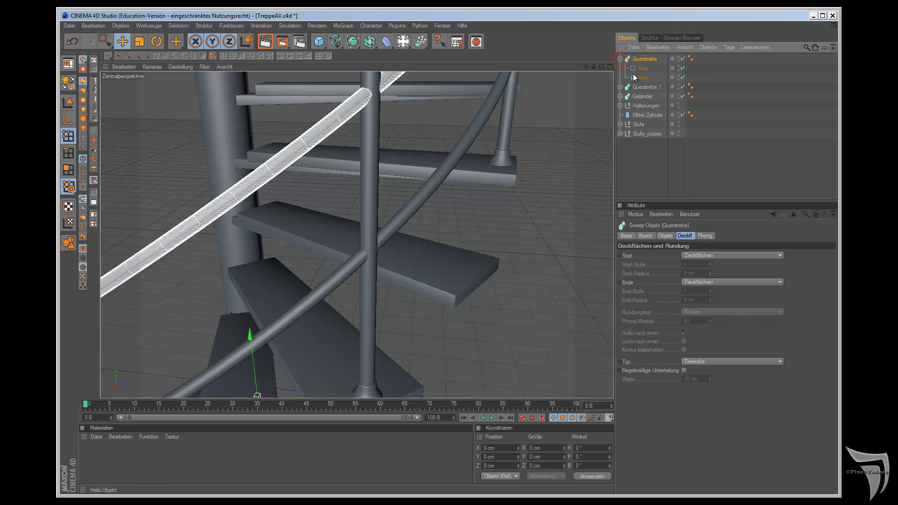
pyautogui.click(634, 68)
pyautogui.moveTo(670, 273); pyautogui.dragTo(630, 280)
pyautogui.write('6')
pyautogui.press('Return')
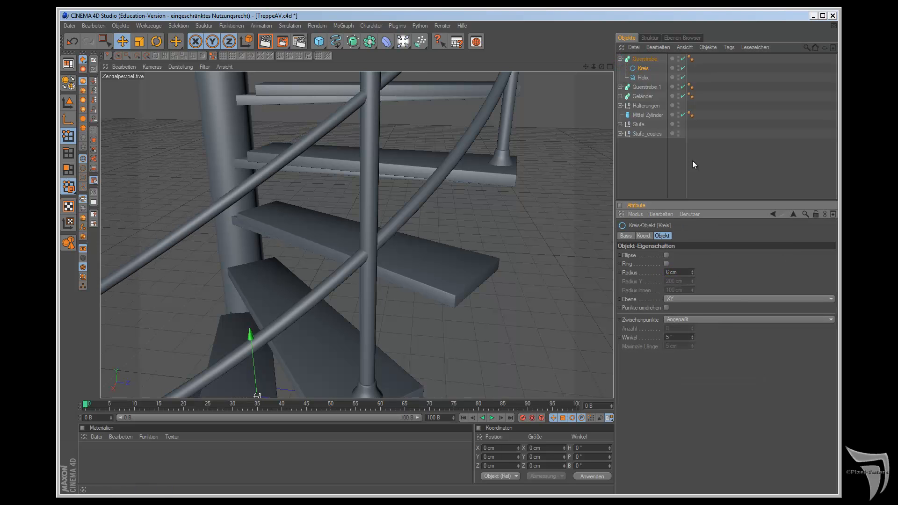
# Step: Set the radius of the Kreis profile inside Querstrebe.1 to 6 cm and collapse both strut hierarchies
pyautogui.click(621, 87)
pyautogui.click(644, 96)
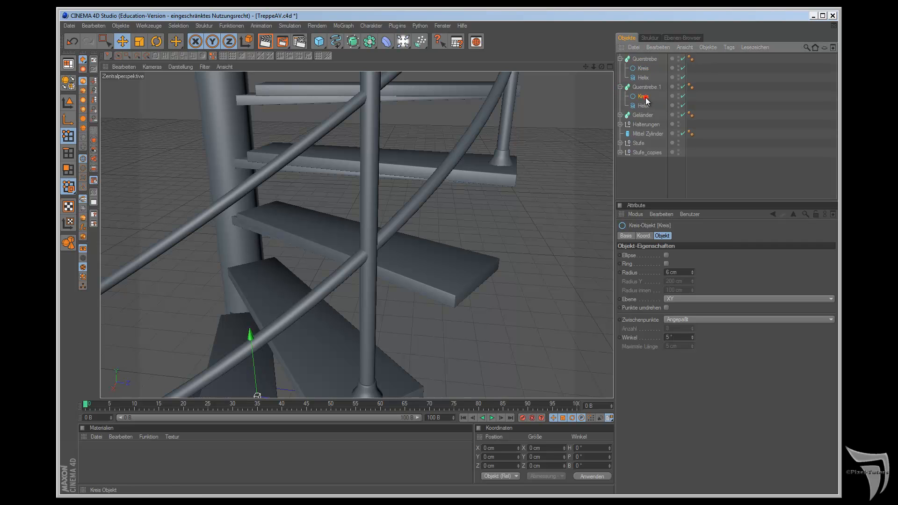
pyautogui.doubleClick(670, 272)
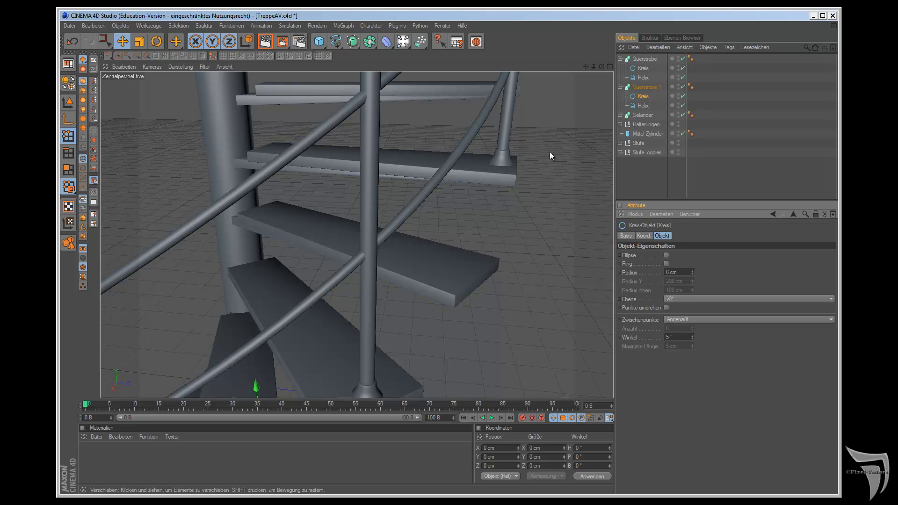
pyautogui.click(619, 59)
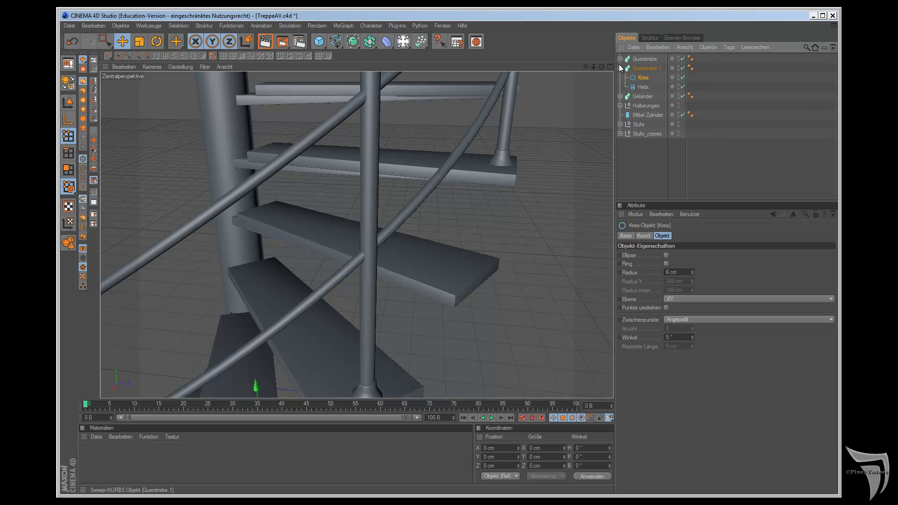
pyautogui.click(619, 73)
pyautogui.click(620, 68)
# Step: Copy the Helix out of Querstrebe.1 as a separate object and raise the copy along the Y axis to just below the handrail
pyautogui.scroll(-4, 496, 152)
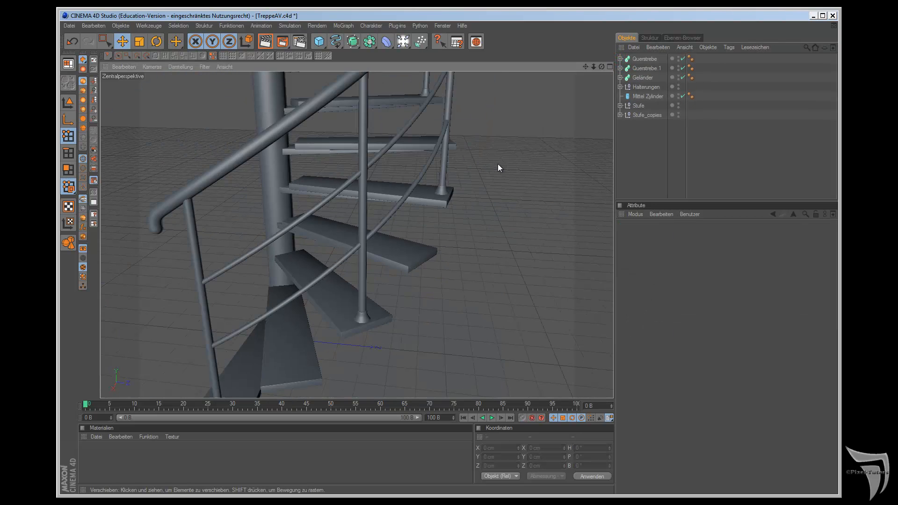
pyautogui.scroll(-3, 498, 164)
pyautogui.moveTo(587, 66); pyautogui.dragTo(501, 281)
pyautogui.click(620, 68)
pyautogui.moveTo(638, 88); pyautogui.dragTo(645, 152)
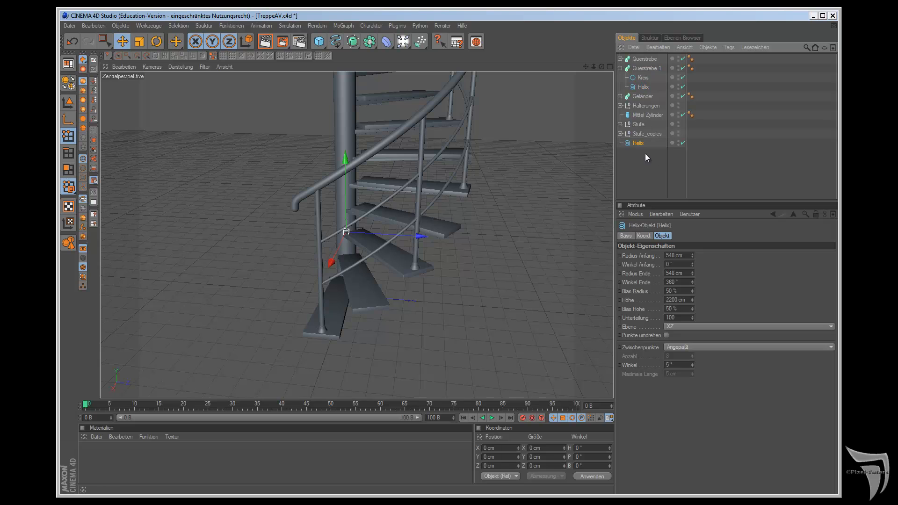
pyautogui.click(620, 68)
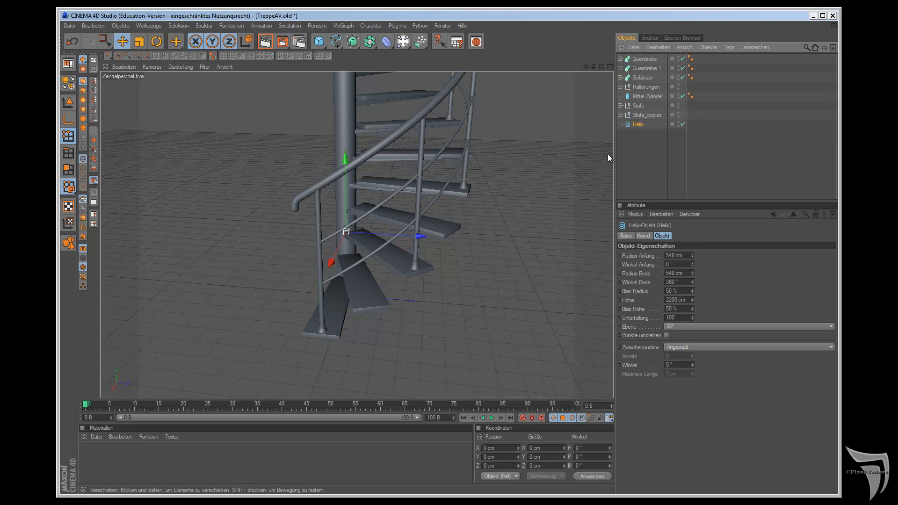
pyautogui.moveTo(346, 158); pyautogui.dragTo(345, 93)
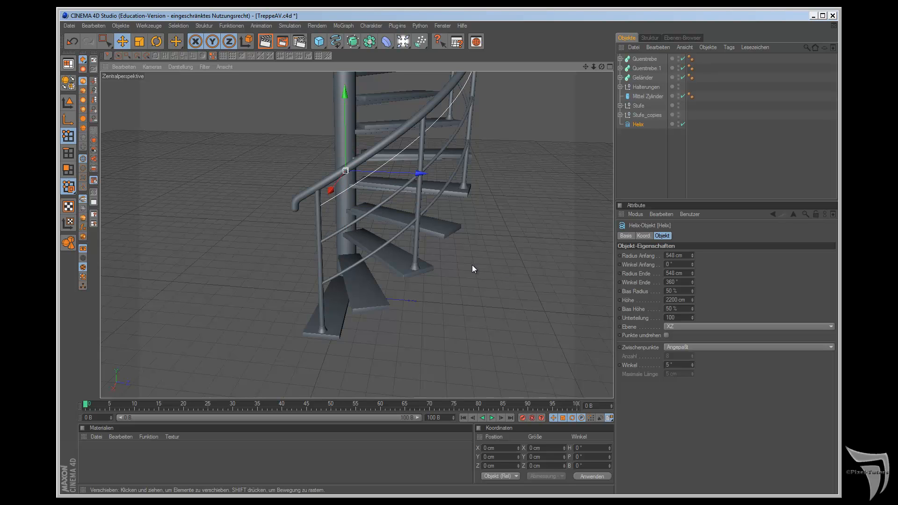
# Step: Create a Rechteck spline with a width of 4 cm and a height of 400 cm
pyautogui.click(351, 41)
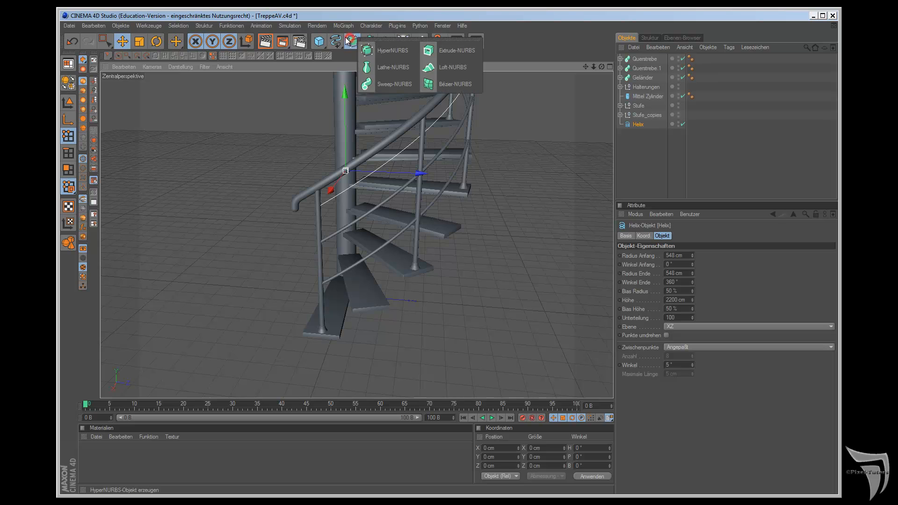
pyautogui.click(339, 37)
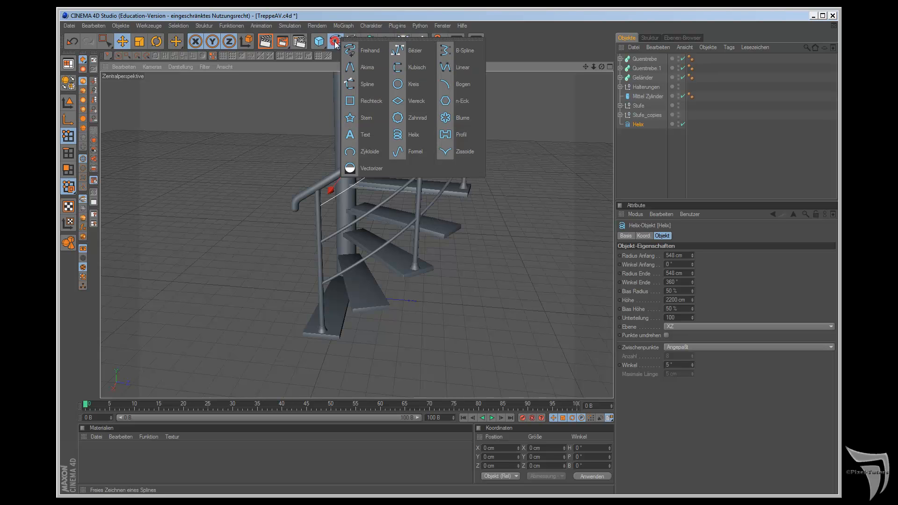
pyautogui.click(370, 99)
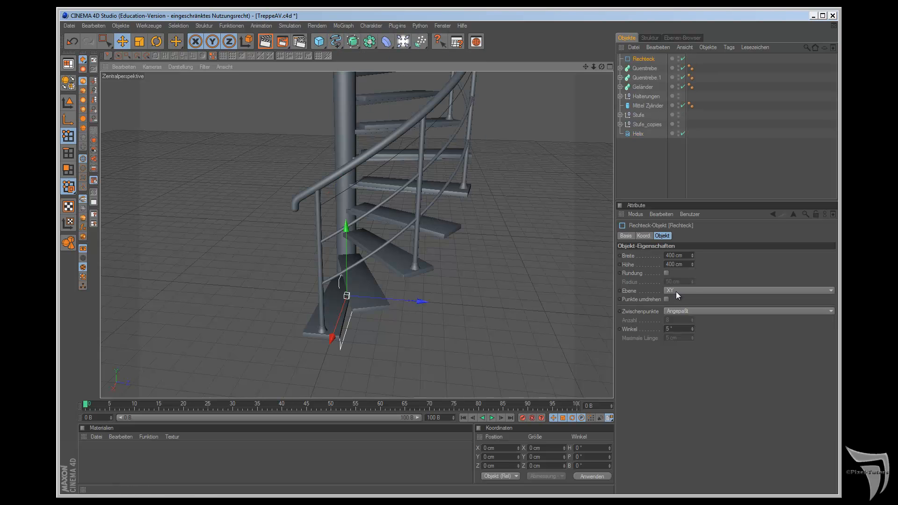
pyautogui.keyDown('alt'); pyautogui.moveTo(491, 279); pyautogui.dragTo(504, 277); pyautogui.keyUp('alt')
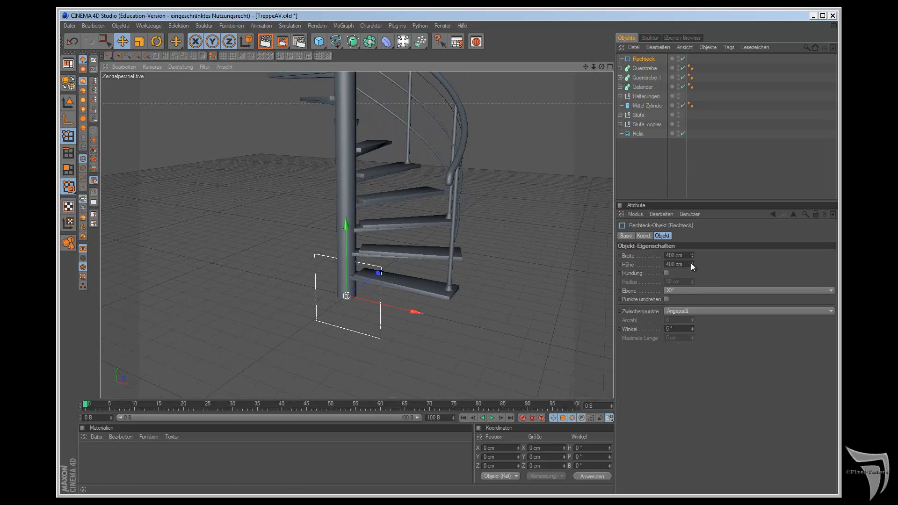
pyautogui.moveTo(692, 265)
pyautogui.mouseDown()
pyautogui.moveTo(691, 257)
pyautogui.moveTo(687, 276)
pyautogui.moveTo(691, 259)
pyautogui.mouseUp()
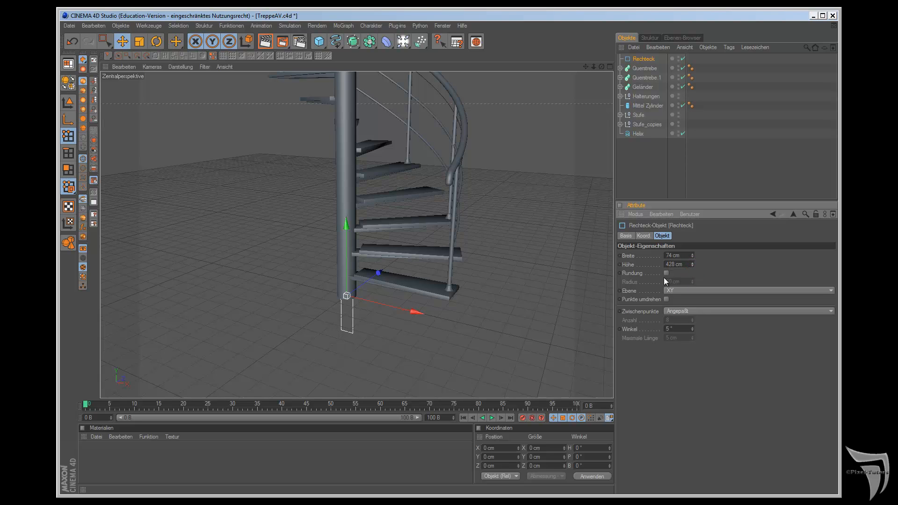
pyautogui.write('400')
pyautogui.moveTo(693, 259); pyautogui.dragTo(693, 259)
pyautogui.press('Return')
pyautogui.write('4')
pyautogui.press('Return')
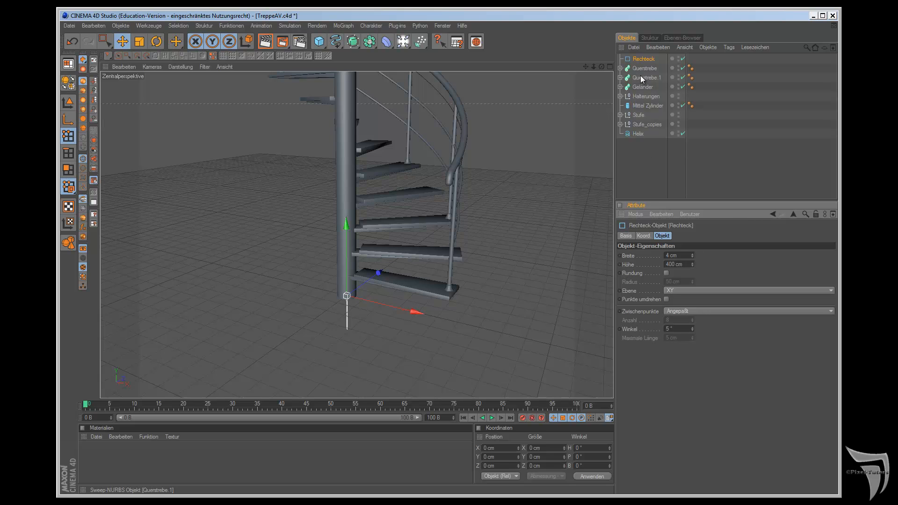
# Step: Create a Sweep-NURBS with the Rechteck as profile and the copied Helix as path to form a railing panel
pyautogui.click(643, 60)
pyautogui.moveTo(643, 60); pyautogui.dragTo(642, 149)
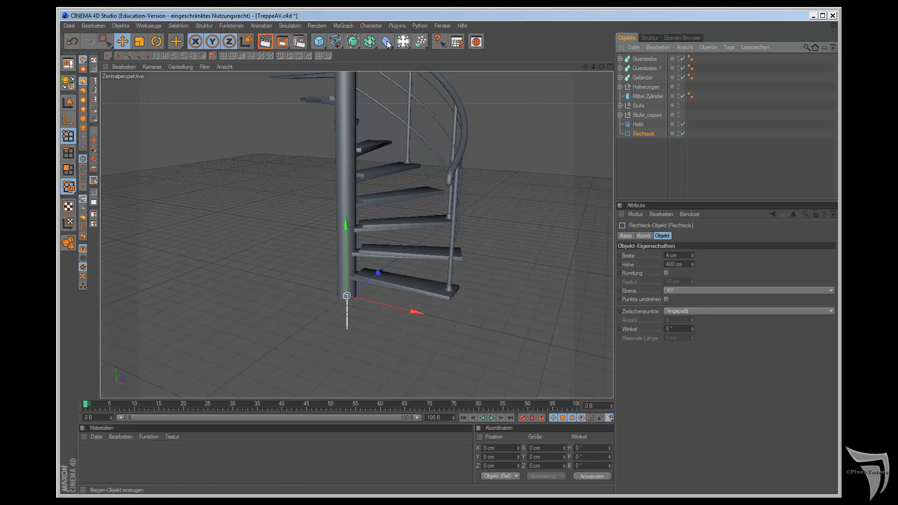
pyautogui.moveTo(355, 43); pyautogui.dragTo(390, 85)
pyautogui.moveTo(638, 135); pyautogui.dragTo(642, 126)
pyautogui.moveTo(602, 66); pyautogui.dragTo(505, 277)
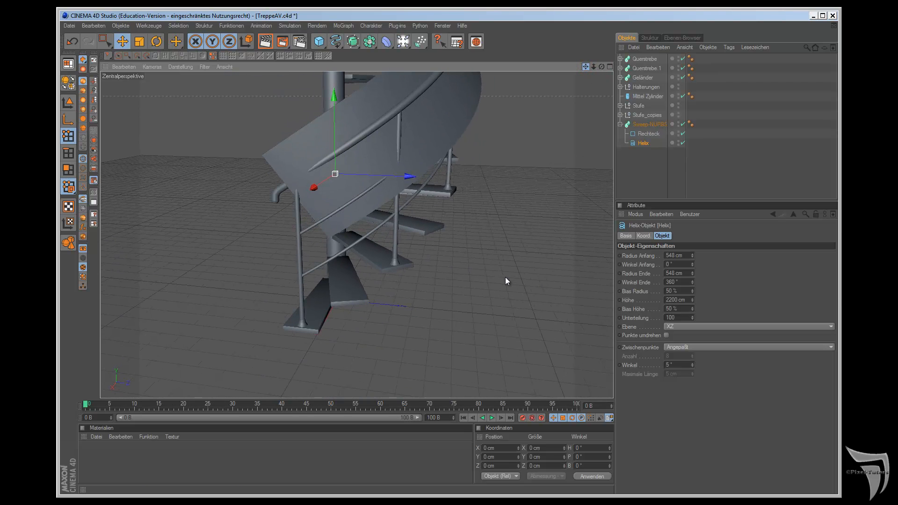
# Step: Enable Parallele Verschiebung on the panel's Sweep-NURBS so the panel stands upright
pyautogui.click(646, 124)
pyautogui.click(665, 236)
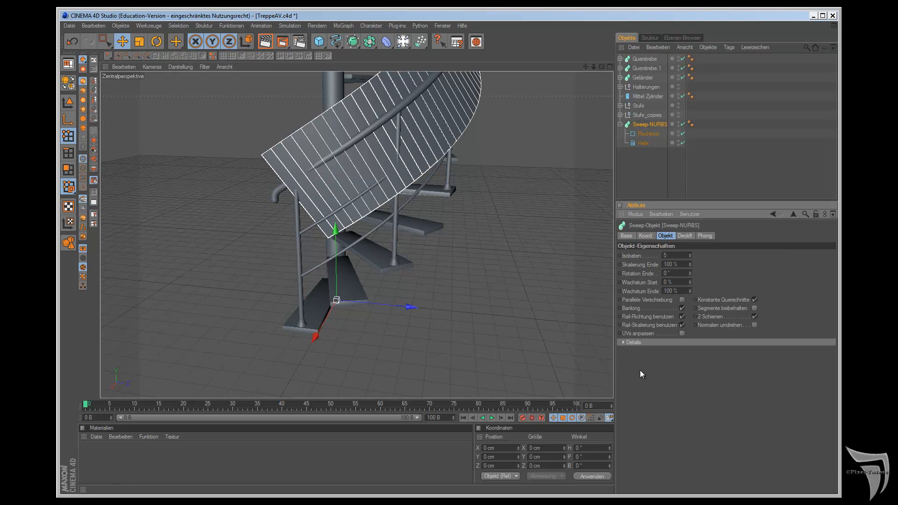
pyautogui.moveTo(586, 66); pyautogui.dragTo(505, 282)
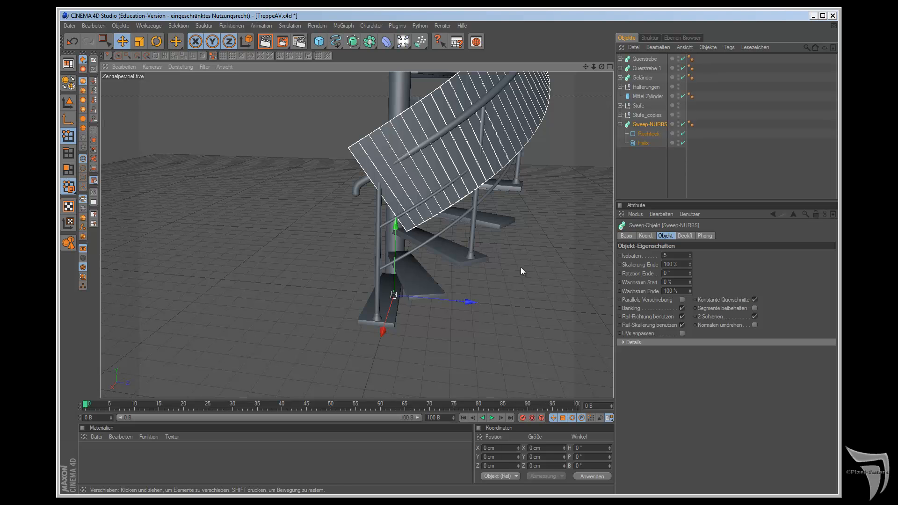
pyautogui.click(682, 300)
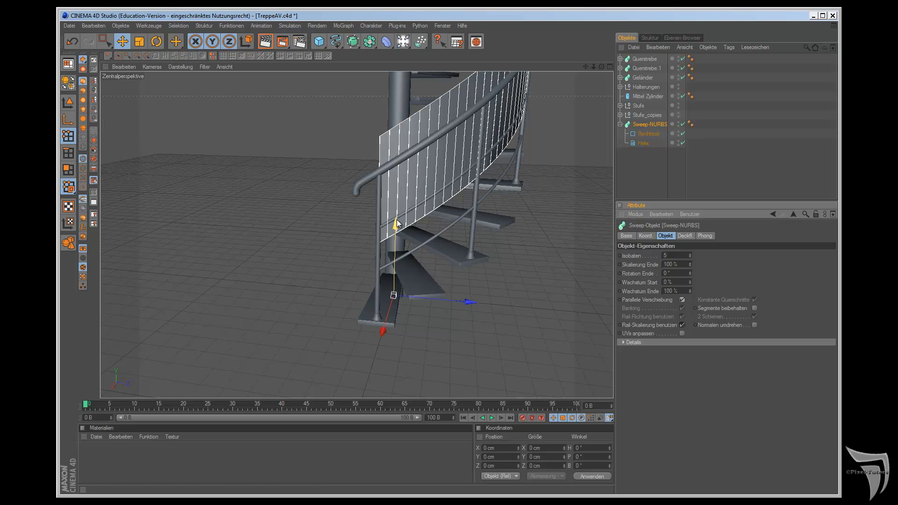
# Step: Lower the panel's Sweep-NURBS along the Y axis so it sits between the handrail and the steps
pyautogui.moveTo(394, 225); pyautogui.dragTo(505, 278)
pyautogui.moveTo(602, 67); pyautogui.dragTo(506, 277)
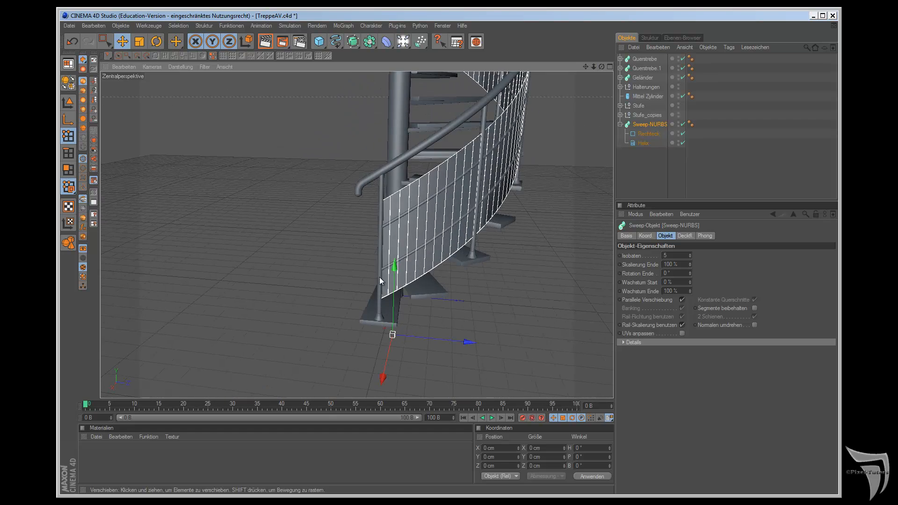
pyautogui.moveTo(394, 263); pyautogui.dragTo(505, 279)
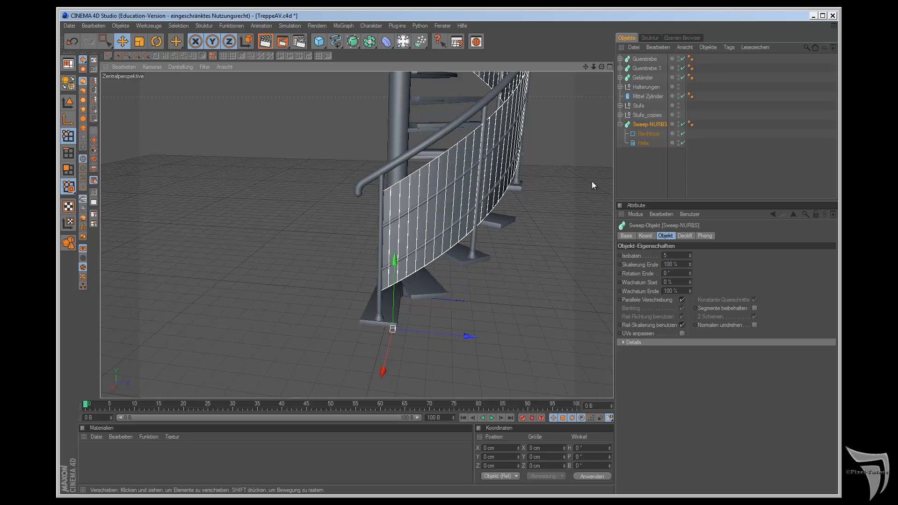
# Step: Shift both Querstrebe struts together along the Y axis to match the panel and check the whole staircase
pyautogui.click(640, 70)
pyautogui.keyDown('ctrl'); pyautogui.click(645, 59); pyautogui.keyUp('ctrl')
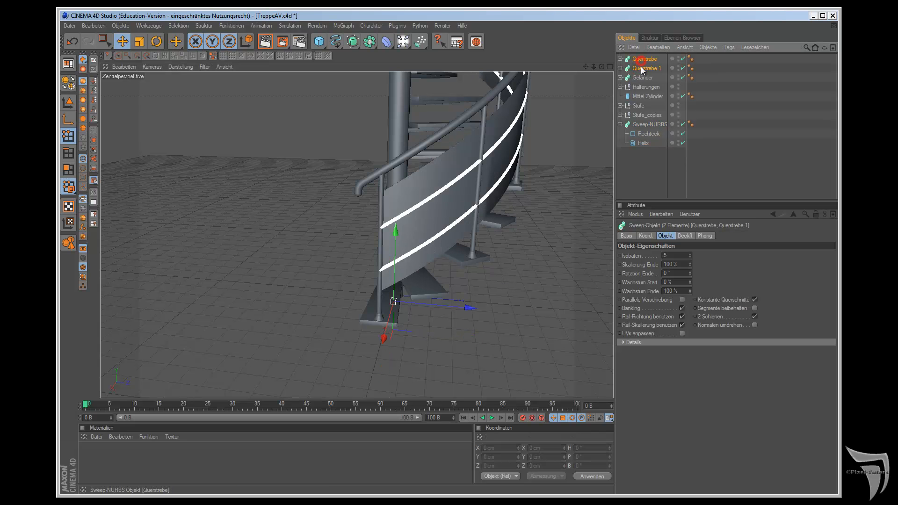
pyautogui.moveTo(396, 238); pyautogui.dragTo(505, 277)
pyautogui.moveTo(602, 66); pyautogui.dragTo(504, 277)
pyautogui.moveTo(585, 65)
pyautogui.mouseDown()
pyautogui.moveTo(506, 279)
pyautogui.moveTo(577, 74)
pyautogui.mouseUp()
pyautogui.scroll(-5, 553, 137)
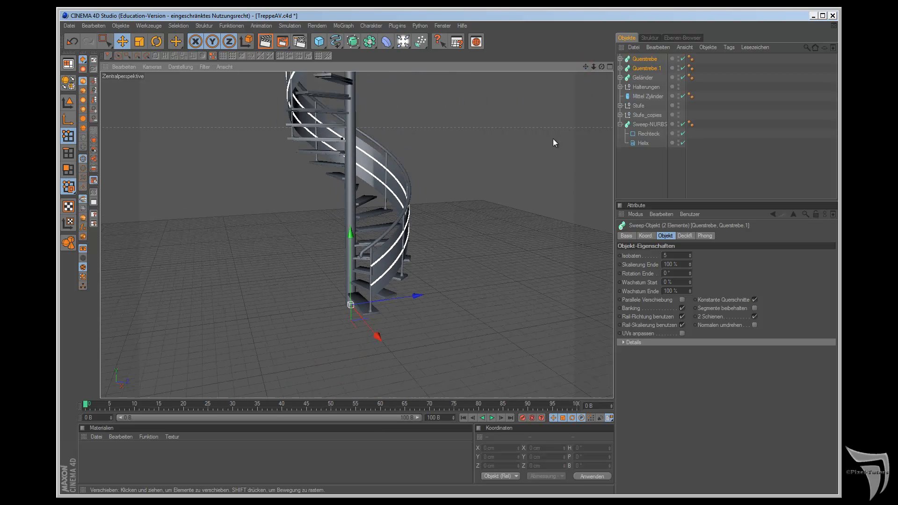
pyautogui.click(519, 16)
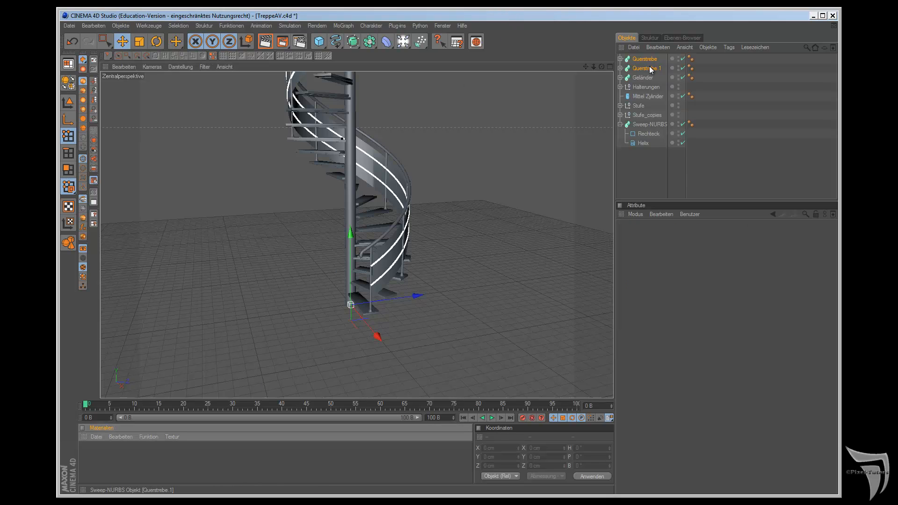
# Step: Nest the original Stufe inside the Stufe_copies group and rename that group Stufen
pyautogui.click(639, 106)
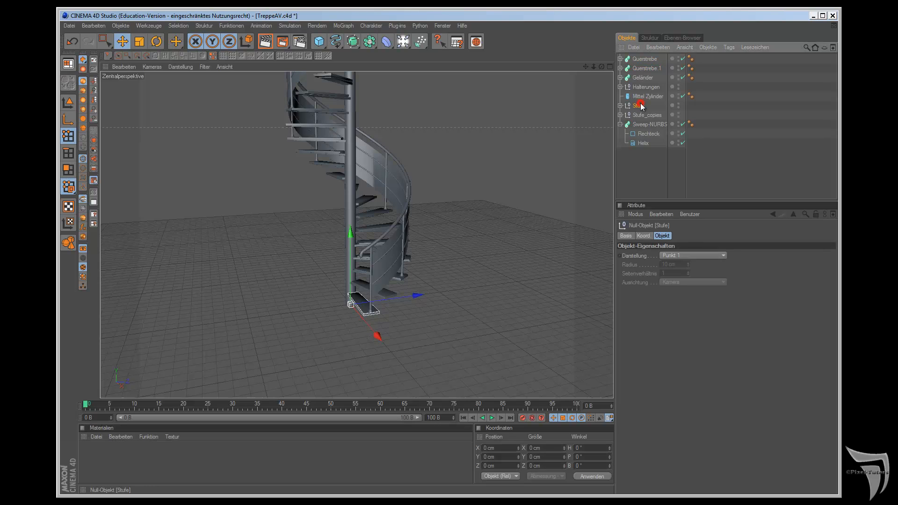
pyautogui.click(620, 114)
pyautogui.moveTo(638, 105); pyautogui.dragTo(640, 115)
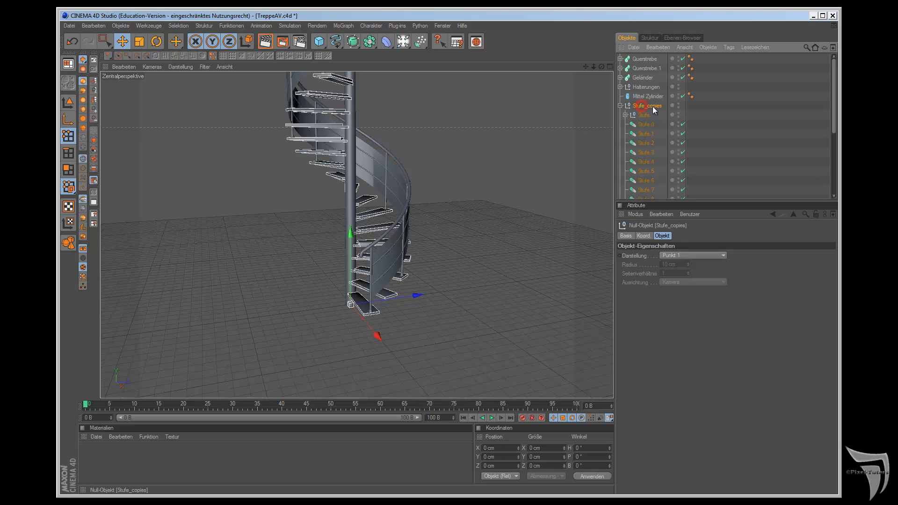
pyautogui.click(646, 106)
pyautogui.doubleClick(647, 106)
pyautogui.moveTo(665, 106); pyautogui.dragTo(667, 108)
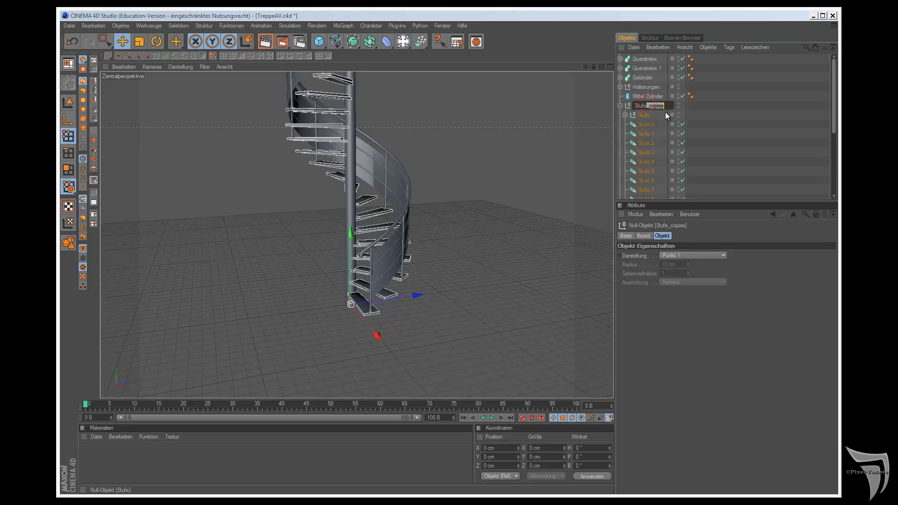
pyautogui.write('n')
pyautogui.click(672, 157)
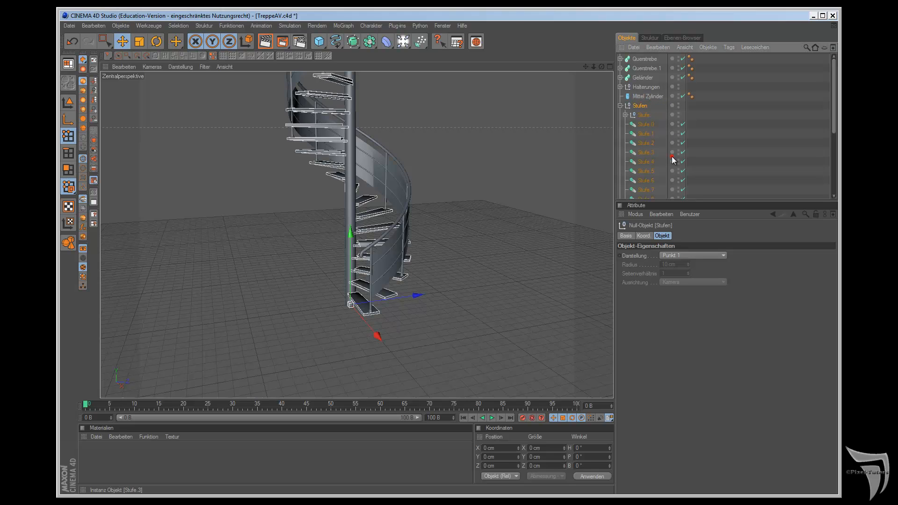
# Step: Frame the original Stufe at the foot of the staircase up close and create a new material for its tread
pyautogui.click(644, 115)
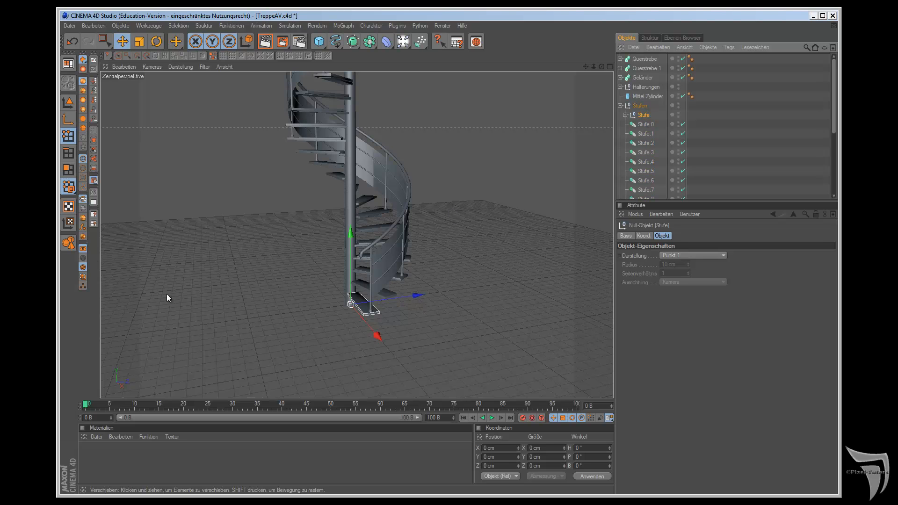
pyautogui.click(94, 168)
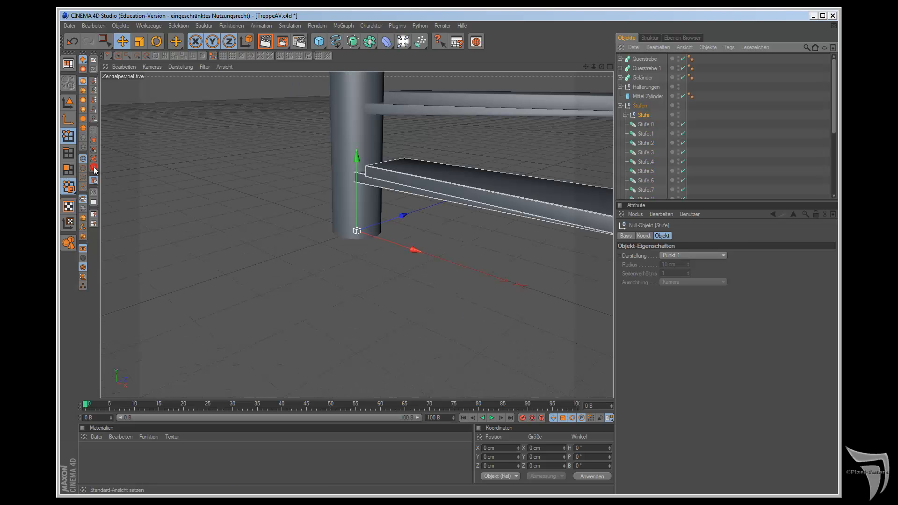
pyautogui.scroll(-4, 386, 181)
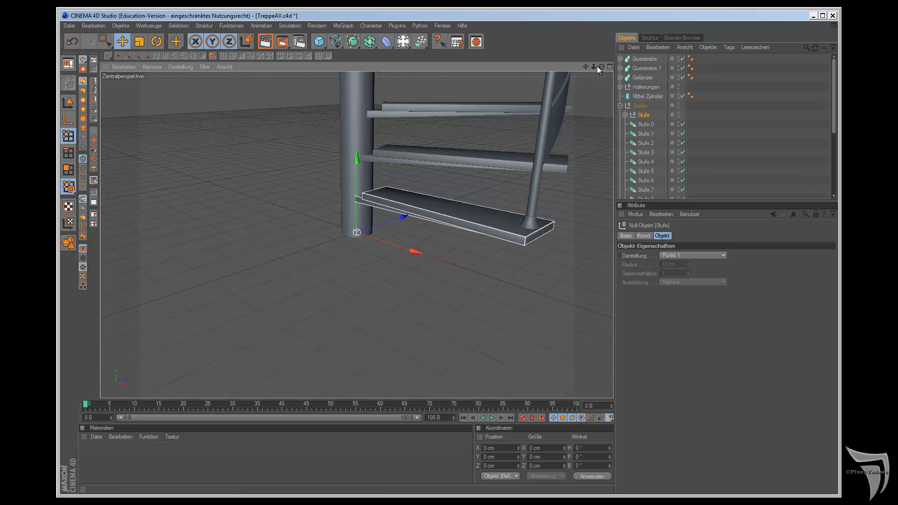
pyautogui.keyDown('alt'); pyautogui.moveTo(504, 277); pyautogui.dragTo(507, 277, button='middle'); pyautogui.keyUp('alt')
pyautogui.scroll(4, 565, 135)
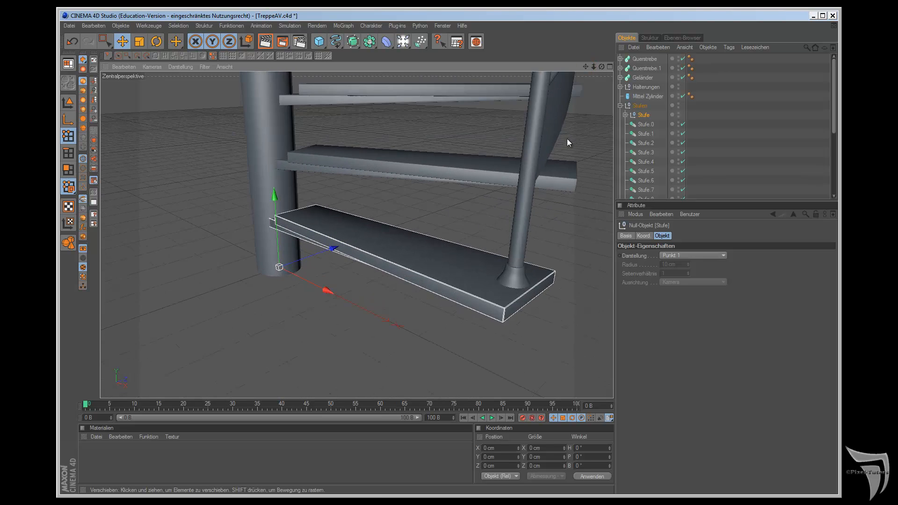
pyautogui.scroll(2, 566, 140)
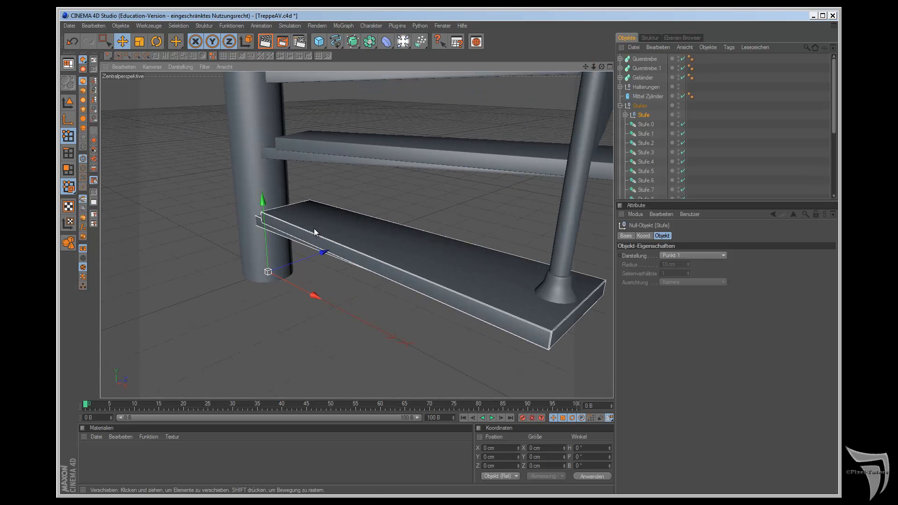
pyautogui.click(95, 438)
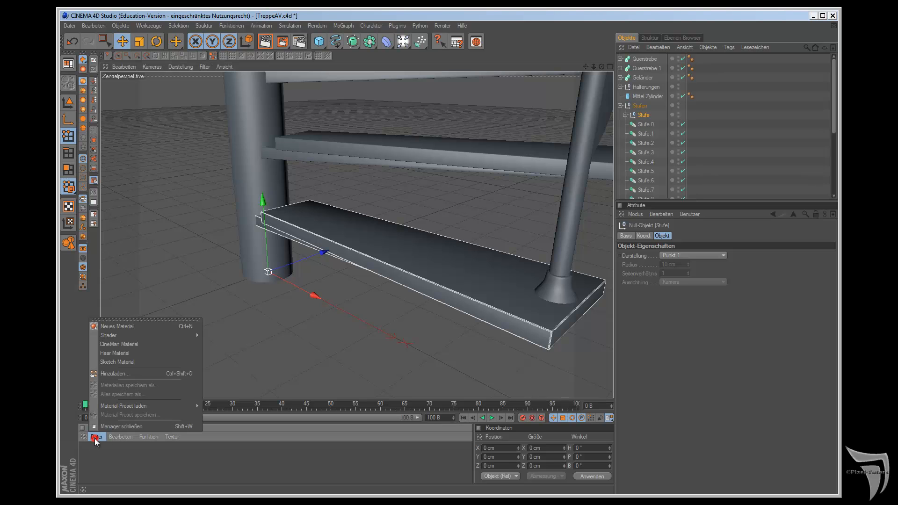
pyautogui.click(124, 324)
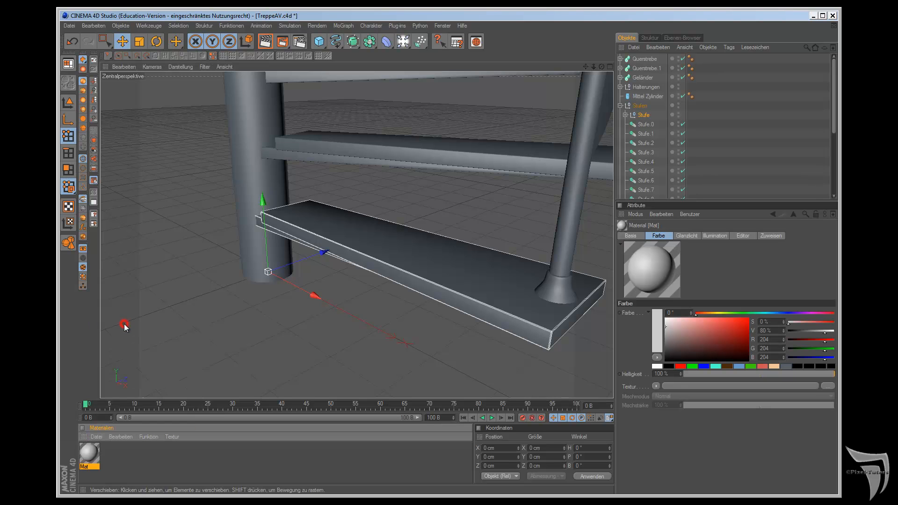
# Step: Load the image WoodFine0026_L.jpg from the tex folder as the new material's Farbe texture
pyautogui.doubleClick(87, 459)
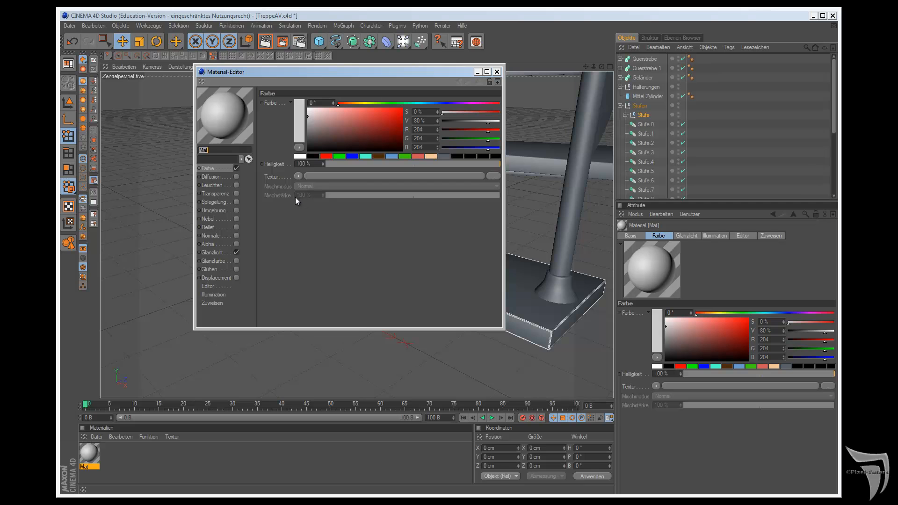
pyautogui.click(298, 177)
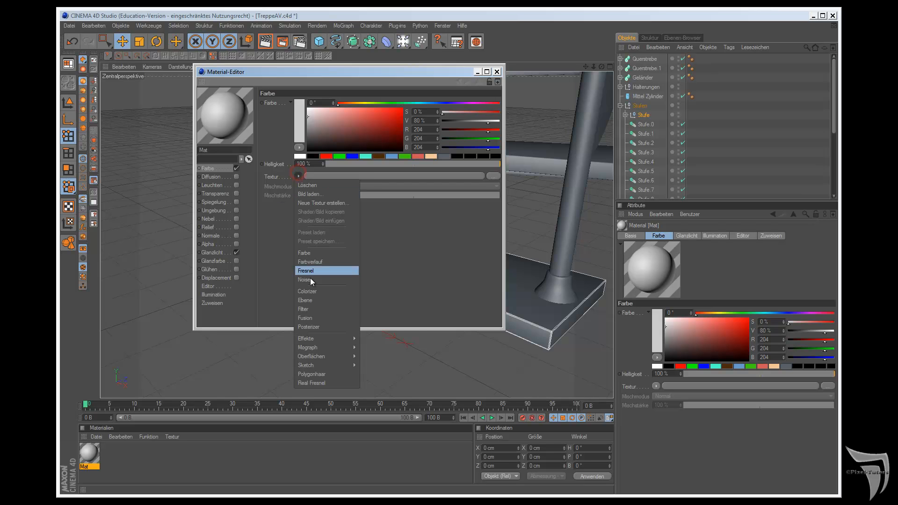
pyautogui.click(327, 195)
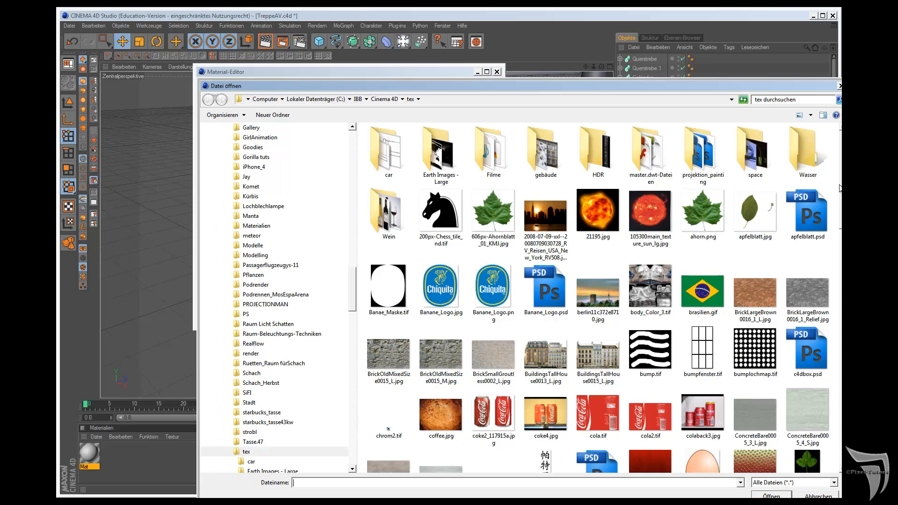
pyautogui.scroll(-10, 822, 362)
pyautogui.scroll(-3, 821, 358)
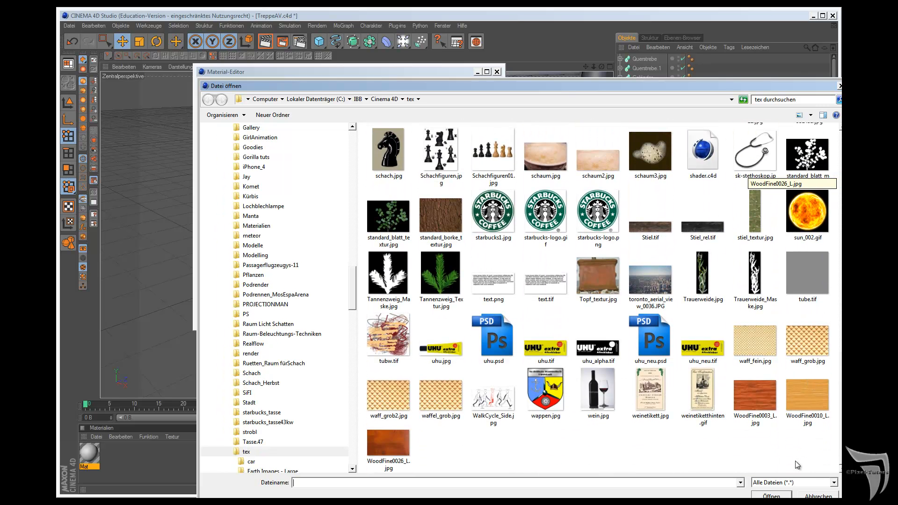
pyautogui.click(394, 441)
pyautogui.click(773, 495)
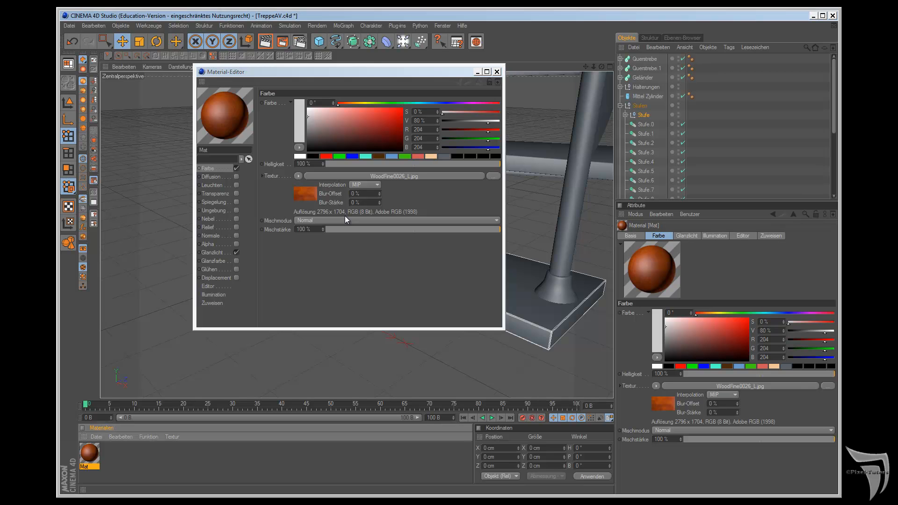
# Step: Switch to Firefox and browse the Fine Wood textures in the Wood category on cgtextures.com
pyautogui.hotkey('alt', 'Tab')
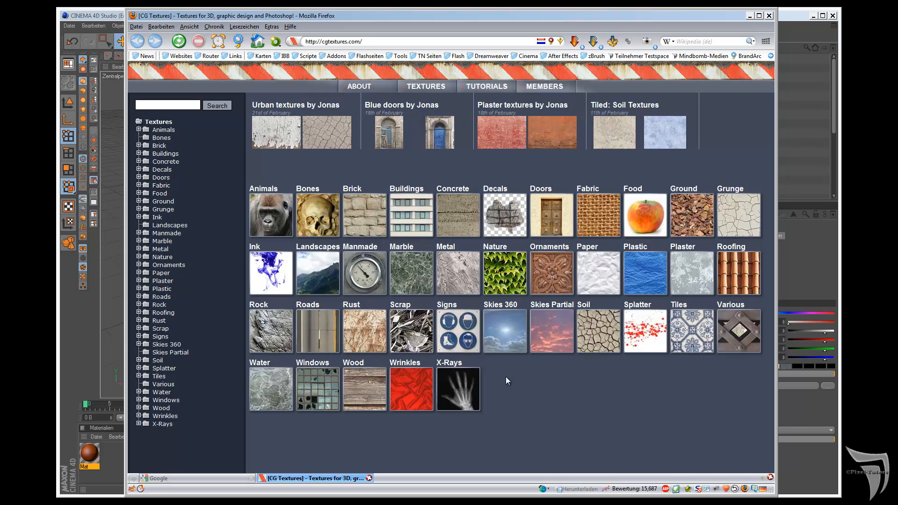
pyautogui.click(363, 386)
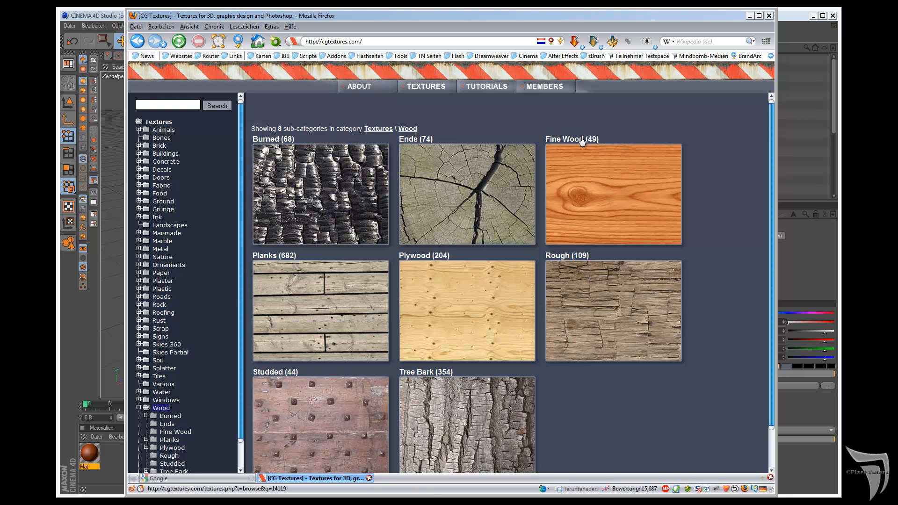
pyautogui.click(600, 180)
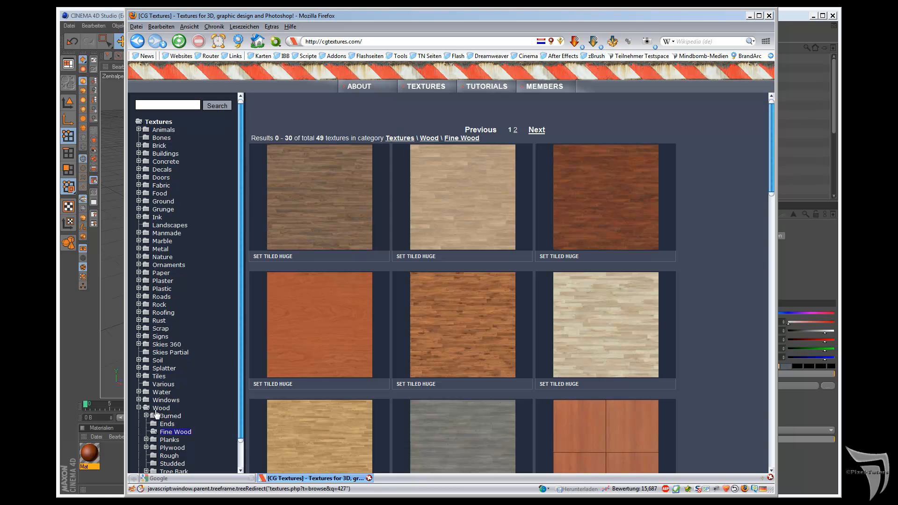
pyautogui.scroll(-10, 676, 320)
pyautogui.scroll(-20, 678, 319)
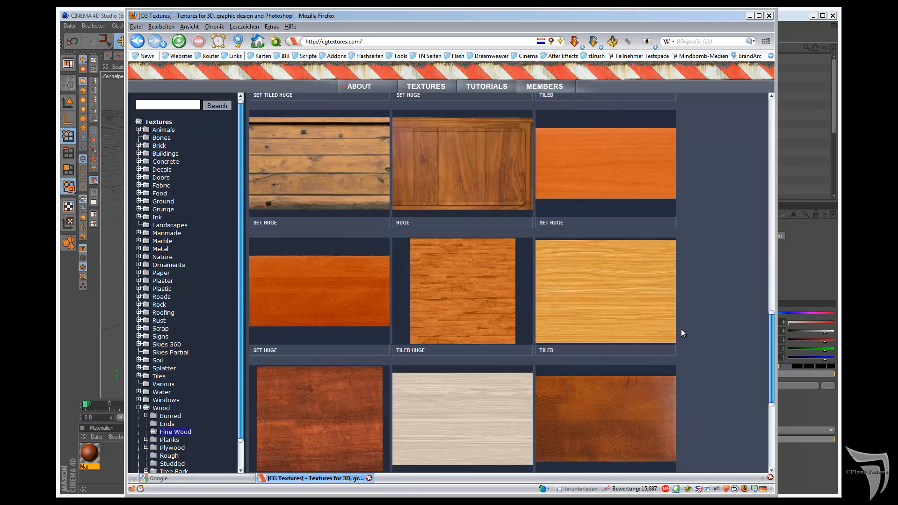
pyautogui.scroll(7, 682, 329)
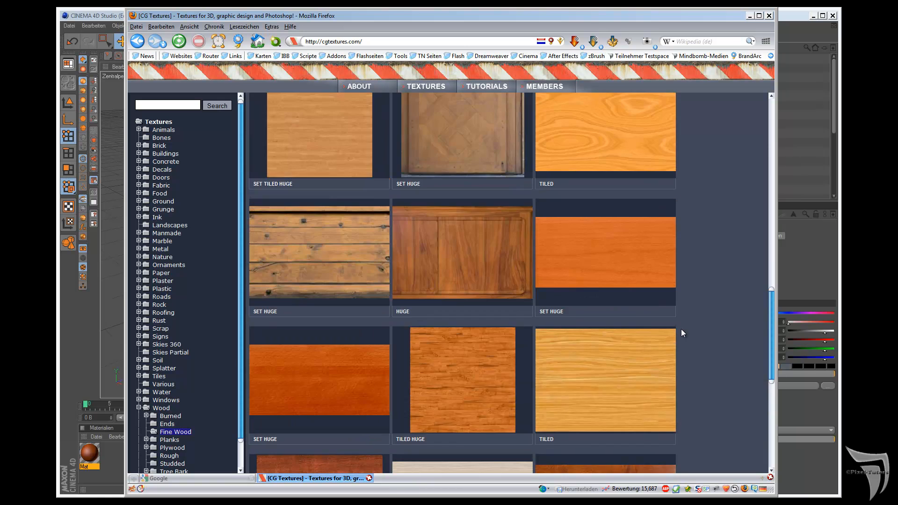
pyautogui.scroll(-10, 681, 333)
pyautogui.scroll(4, 676, 347)
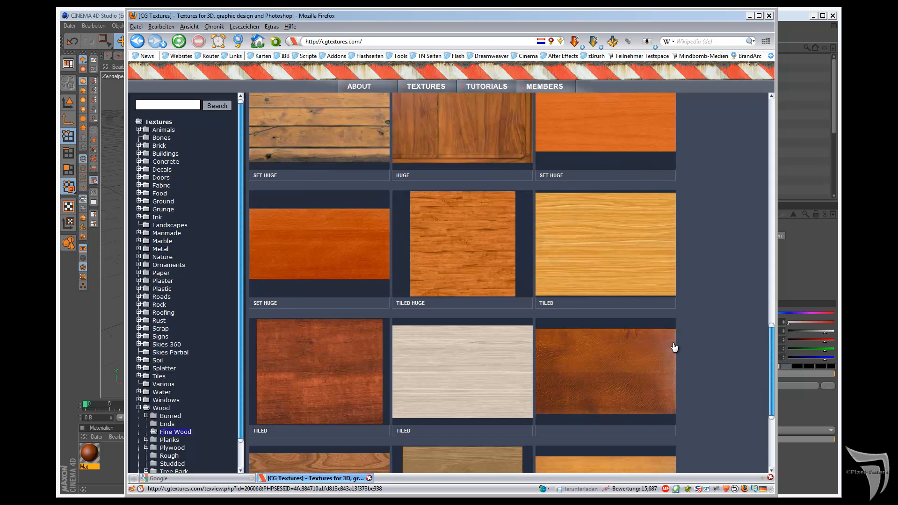
# Step: Open the WoodFine0047 texture using the saved login, view its images, close its tab and return to CINEMA 4D
pyautogui.click(341, 251)
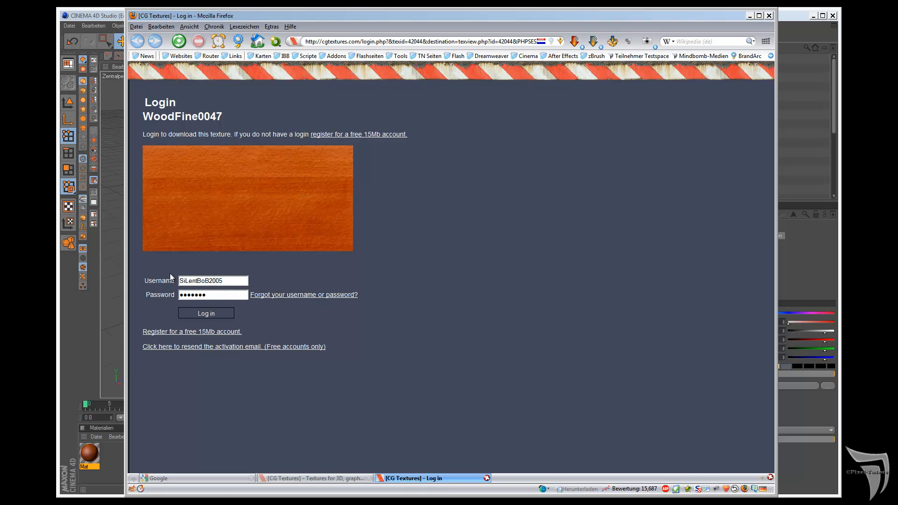
pyautogui.click(210, 313)
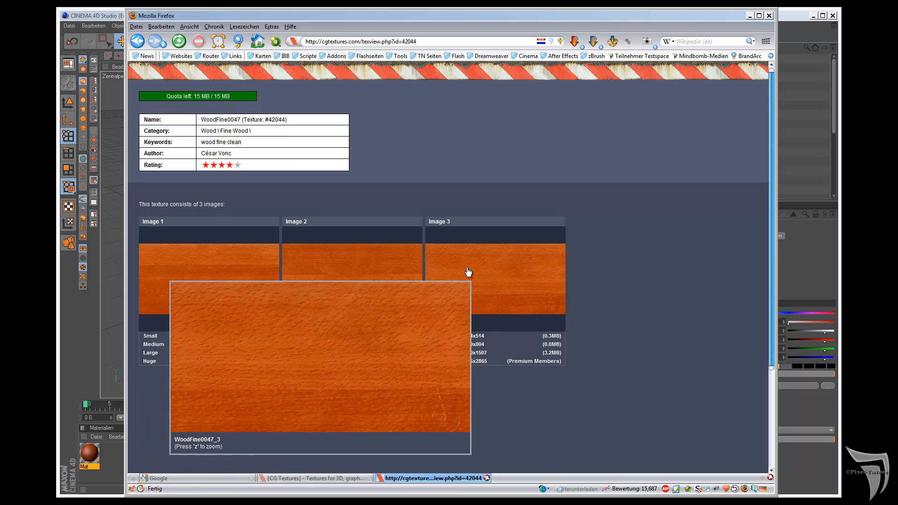
pyautogui.moveTo(695, 170); pyautogui.dragTo(644, 182, button='right')
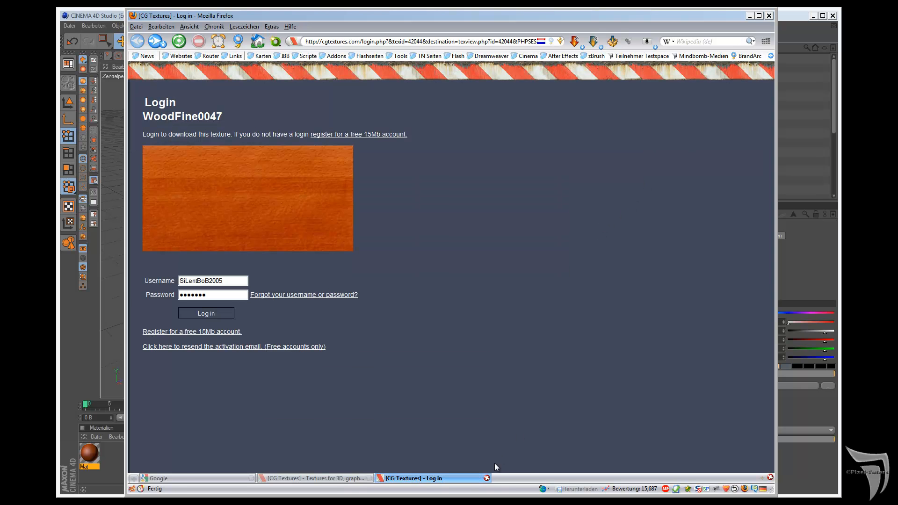
pyautogui.click(486, 478)
pyautogui.scroll(10, 686, 251)
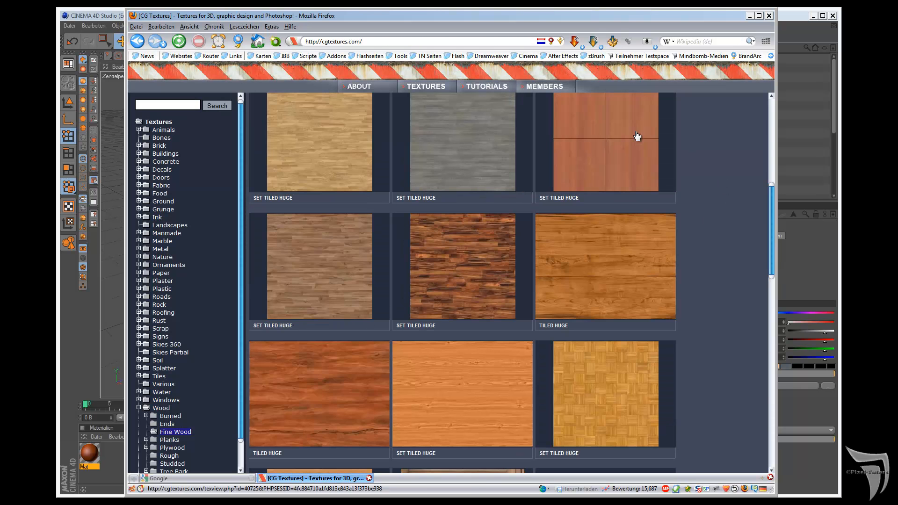
pyautogui.moveTo(545, 87)
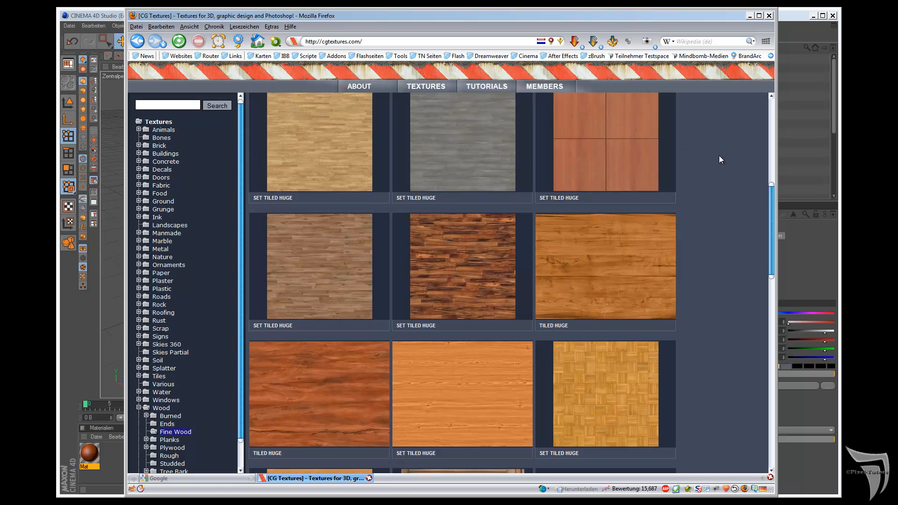
pyautogui.click(750, 15)
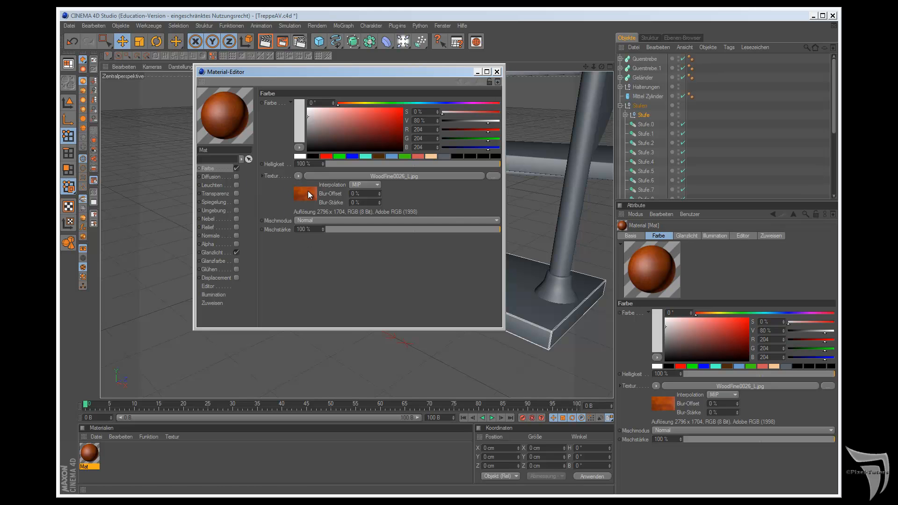
# Step: Enable the material's Relief channel with WoodFine0026_L.jpg as its texture and set Stärke to -7 %
pyautogui.click(237, 227)
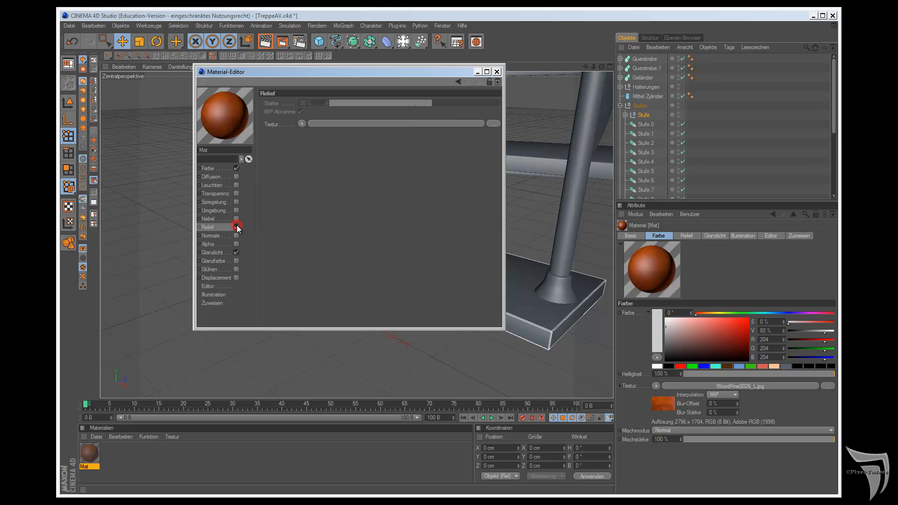
pyautogui.click(301, 124)
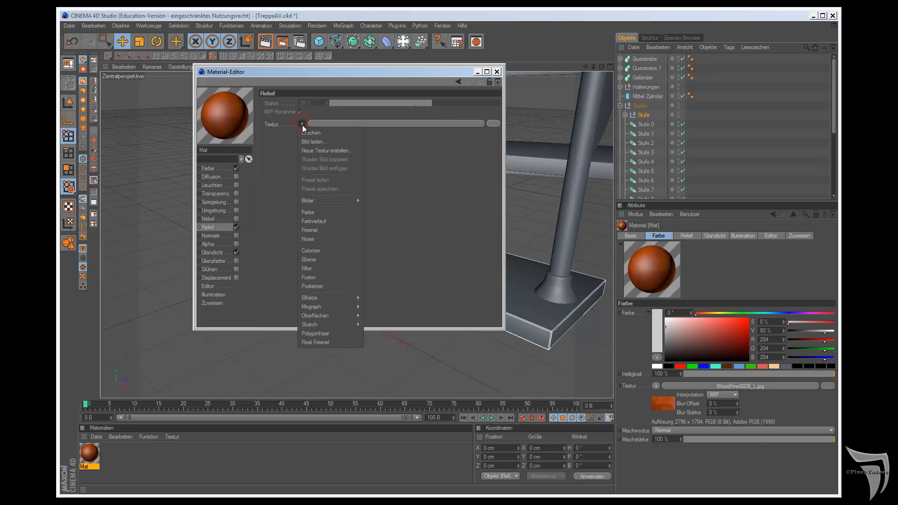
pyautogui.moveTo(314, 203)
pyautogui.click(380, 200)
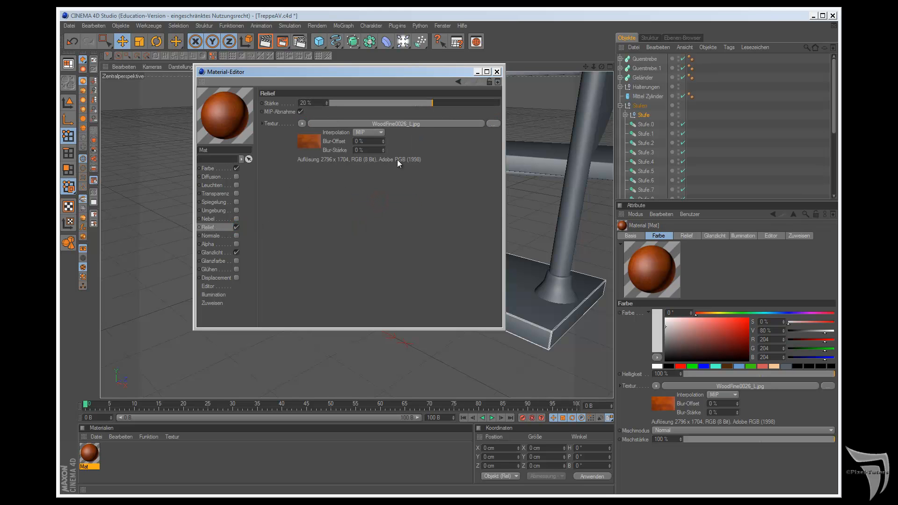
pyautogui.moveTo(432, 102); pyautogui.dragTo(410, 105)
pyautogui.click(497, 71)
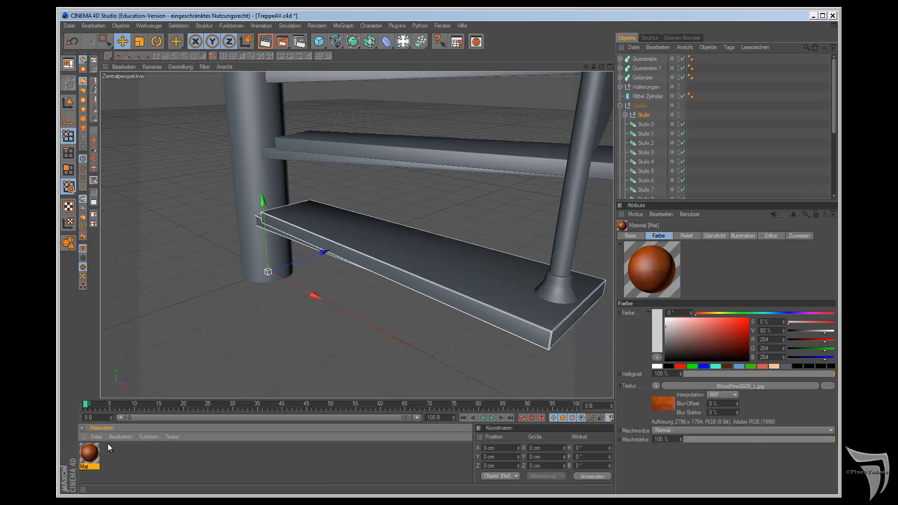
# Step: Apply the wood material to the lowest step's tread and render the view
pyautogui.moveTo(92, 454); pyautogui.dragTo(359, 235)
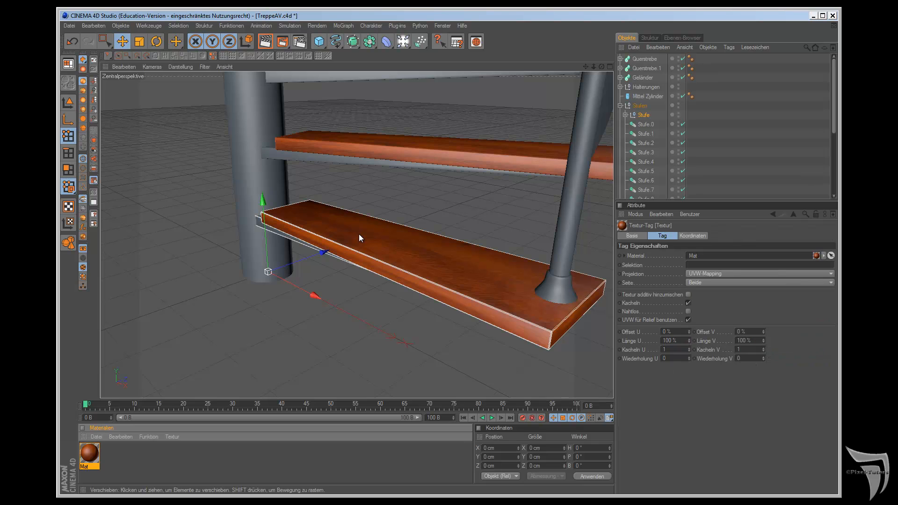
pyautogui.click(272, 41)
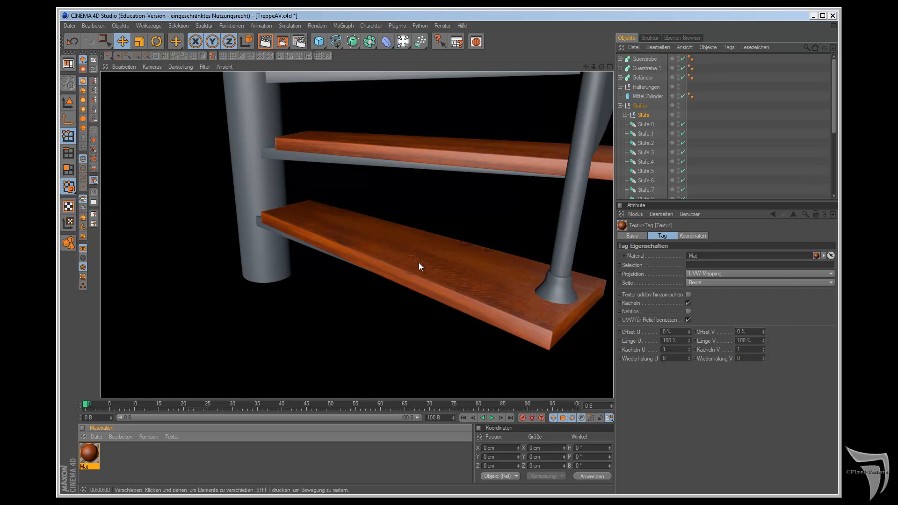
# Step: Enable the wood material's Spiegelung channel with a Helligkeit of 20 % and render the view again
pyautogui.doubleClick(92, 454)
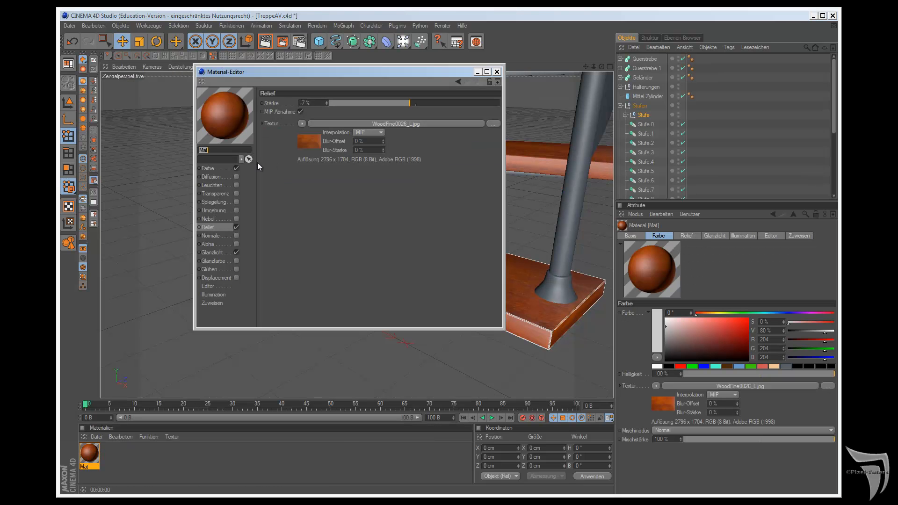
pyautogui.click(236, 202)
pyautogui.click(310, 165)
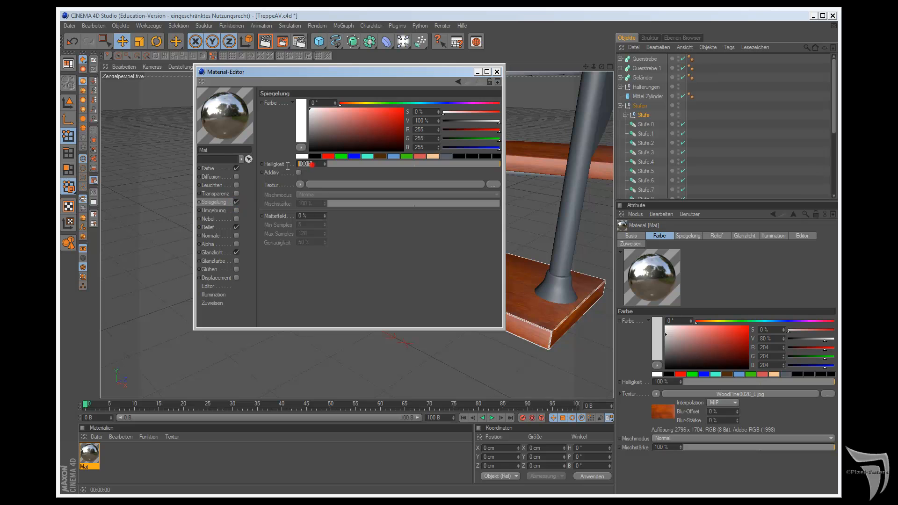
pyautogui.write('20')
pyautogui.press('Return')
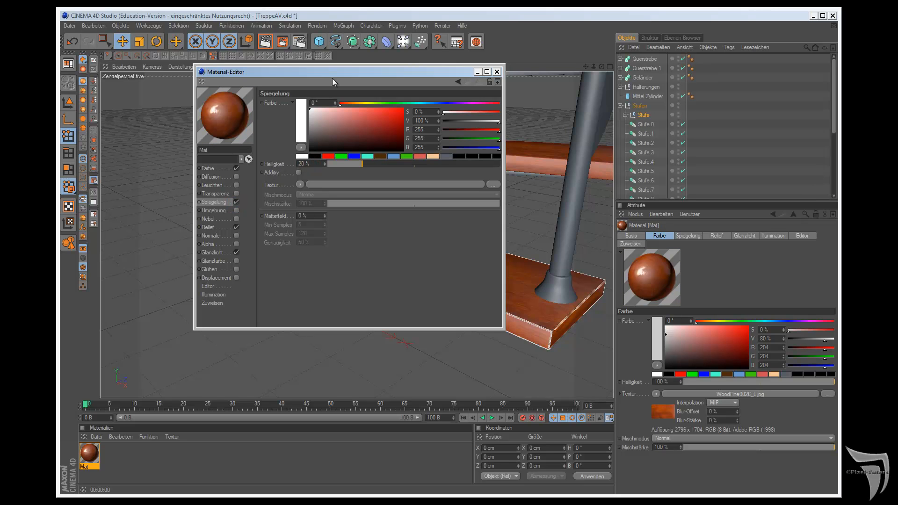
pyautogui.click(498, 72)
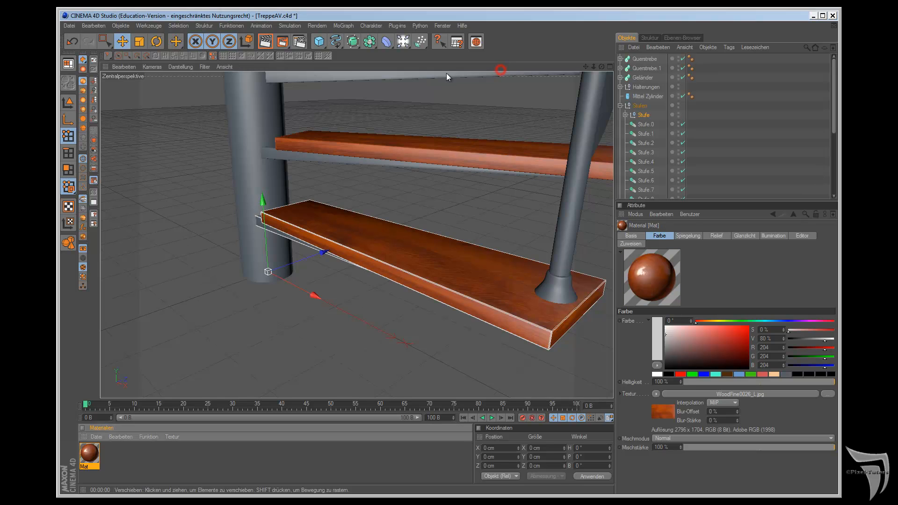
pyautogui.click(266, 42)
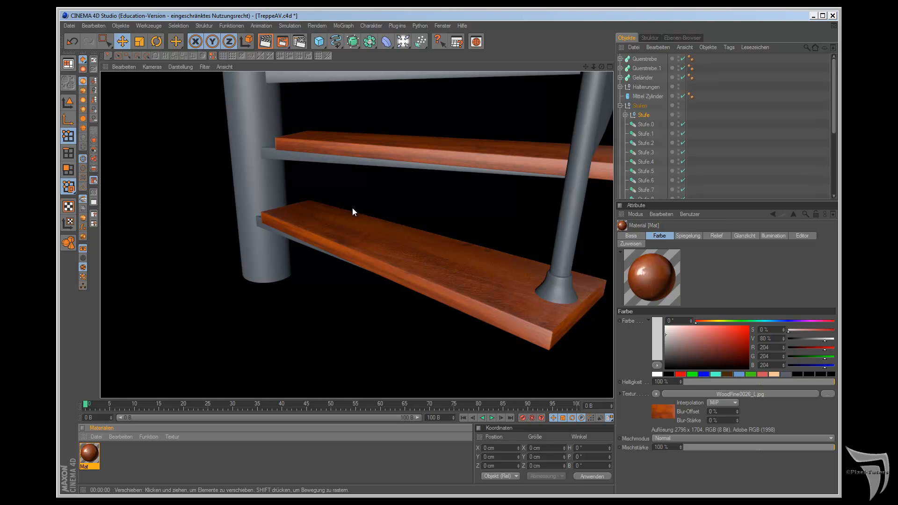
# Step: Select the lowest step's Halterung bracket beneath the tread and switch to model editing mode
pyautogui.click(602, 69)
pyautogui.moveTo(505, 282); pyautogui.dragTo(505, 276)
pyautogui.click(624, 115)
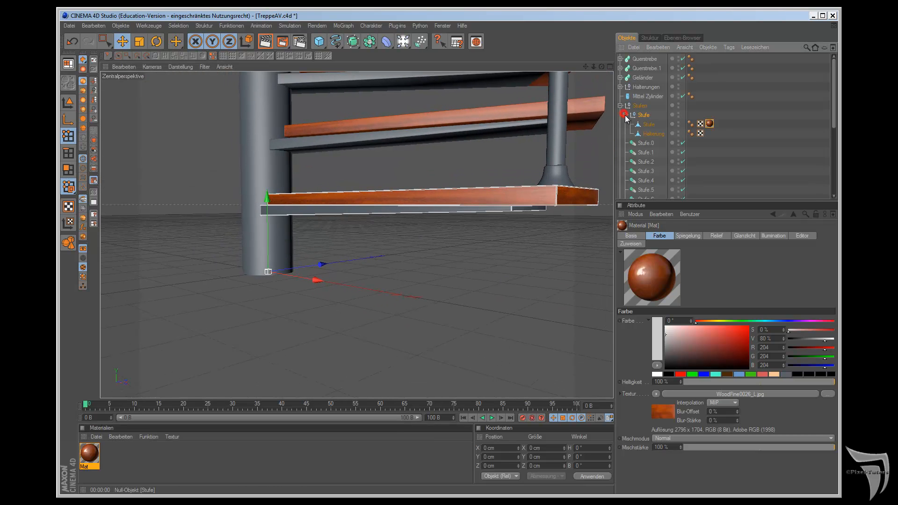
pyautogui.click(653, 133)
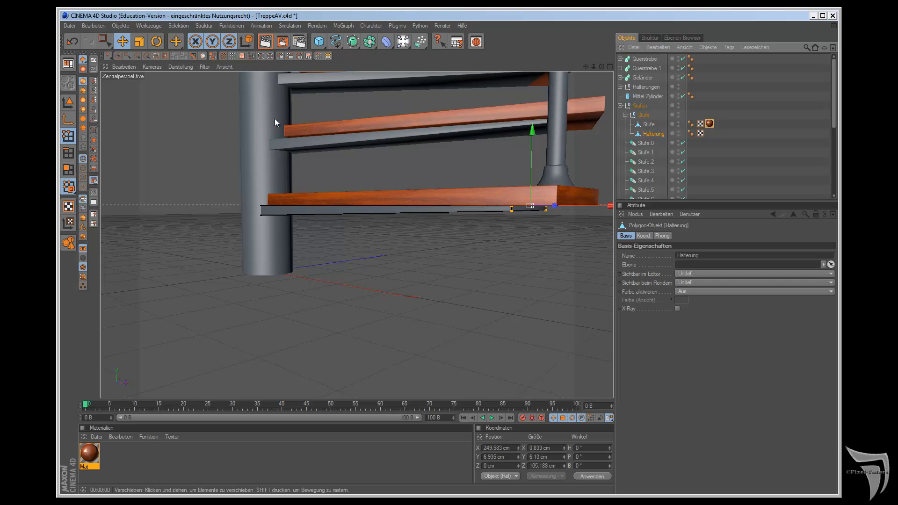
pyautogui.moveTo(601, 66); pyautogui.dragTo(505, 277)
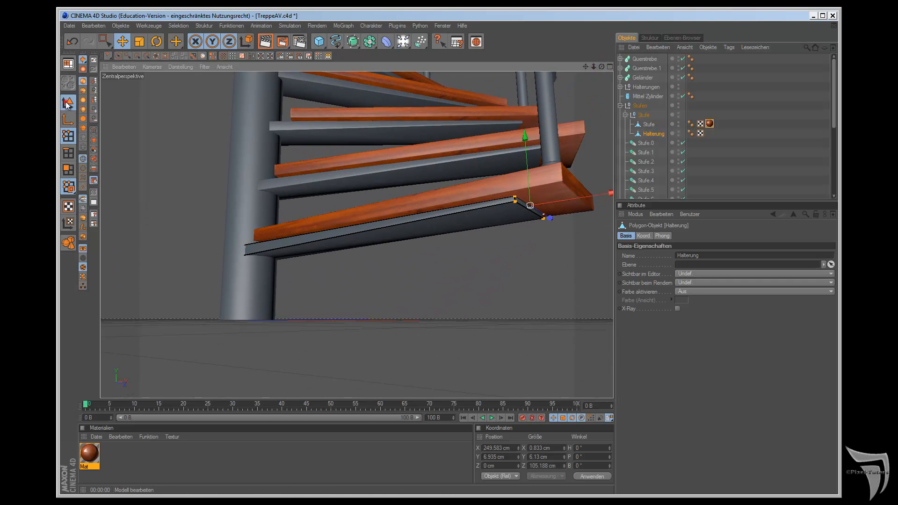
pyautogui.click(68, 101)
pyautogui.scroll(5, 156, 181)
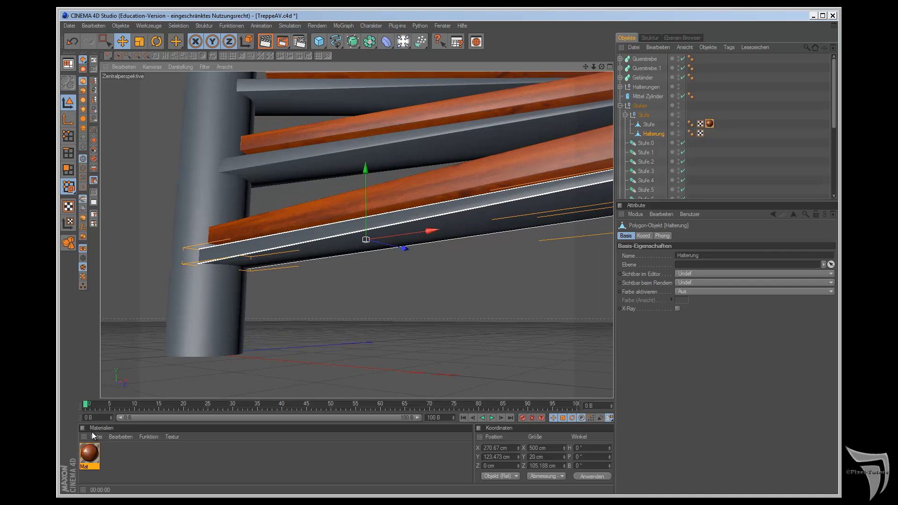
# Step: Create a Nukei shader material and enable its Rauheit A channel with the Dents function
pyautogui.click(96, 437)
pyautogui.moveTo(125, 335)
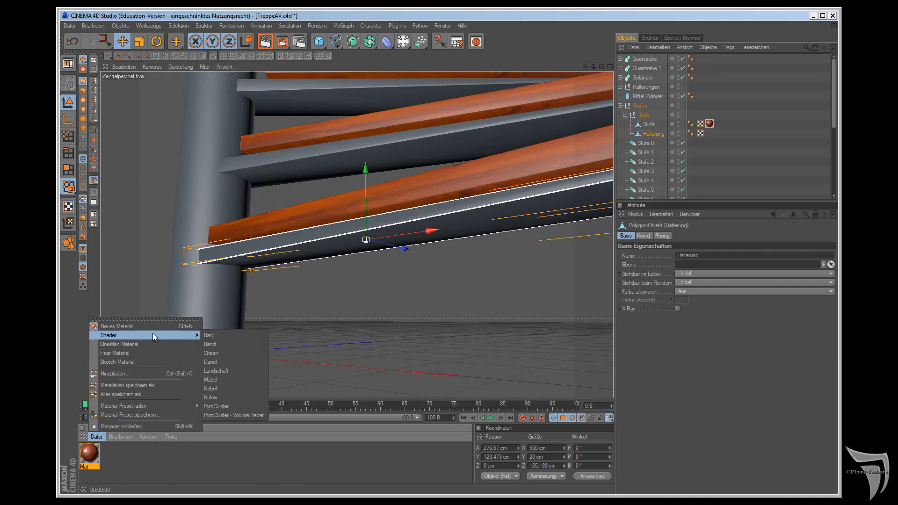
pyautogui.click(221, 398)
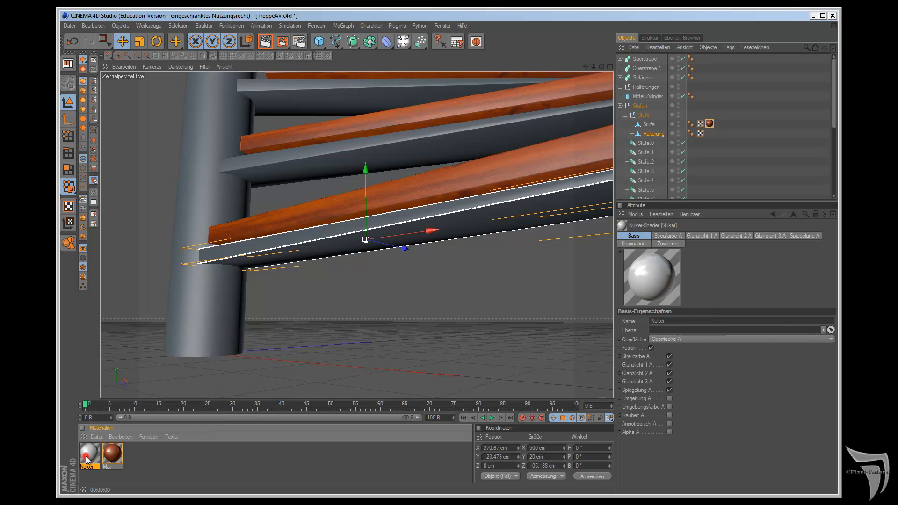
pyautogui.doubleClick(87, 456)
pyautogui.moveTo(292, 73); pyautogui.dragTo(548, 50)
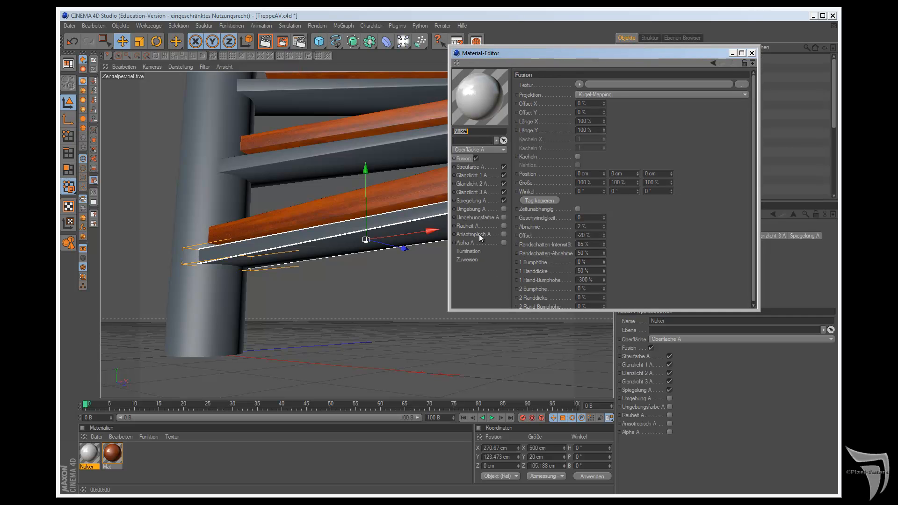
pyautogui.click(503, 226)
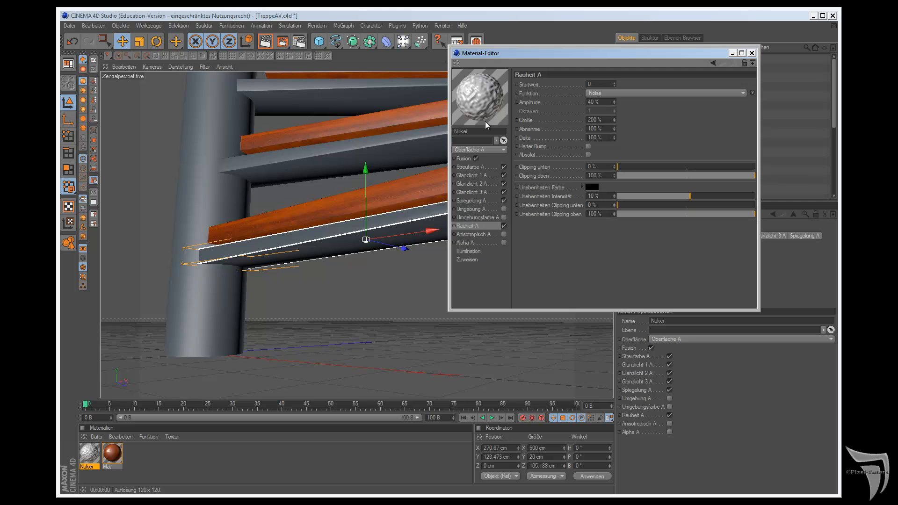
pyautogui.moveTo(759, 309); pyautogui.dragTo(781, 379)
pyautogui.click(674, 93)
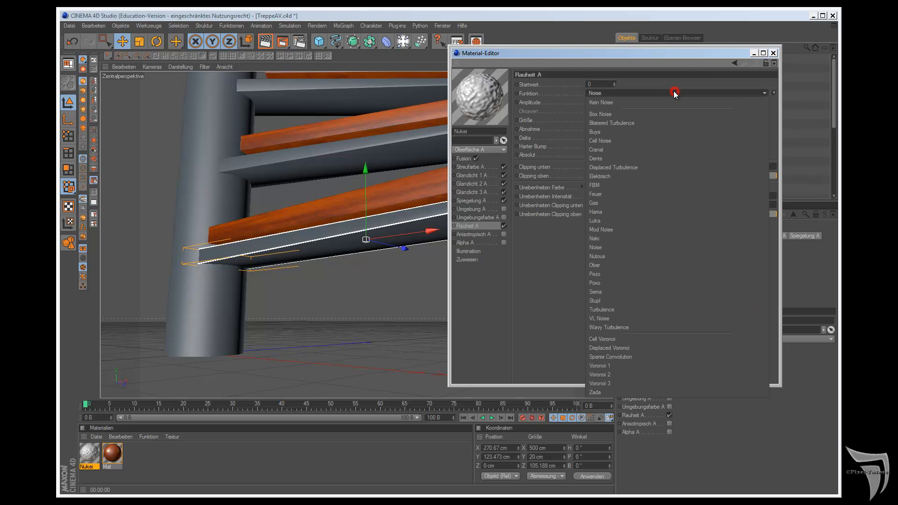
pyautogui.click(666, 158)
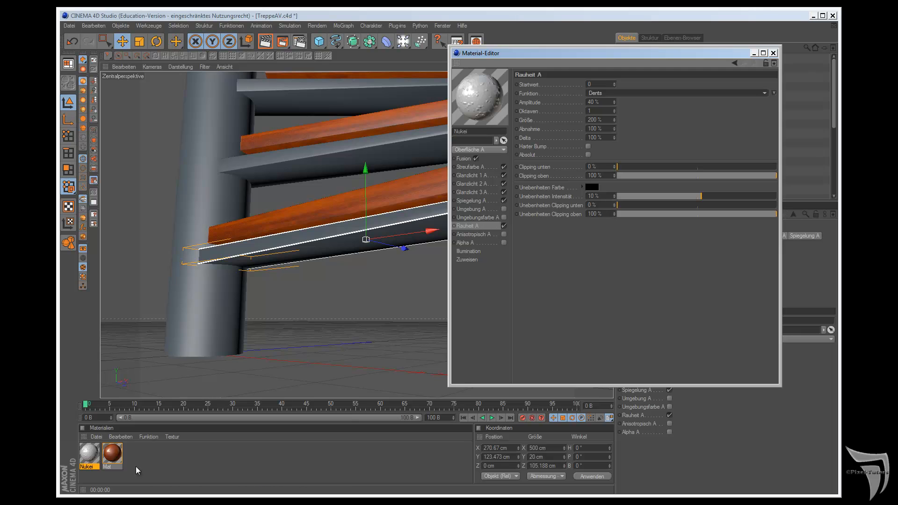
# Step: Apply the Nukei material to the lowest step's bracket and preview it with an interactive render region
pyautogui.moveTo(86, 453); pyautogui.dragTo(281, 250)
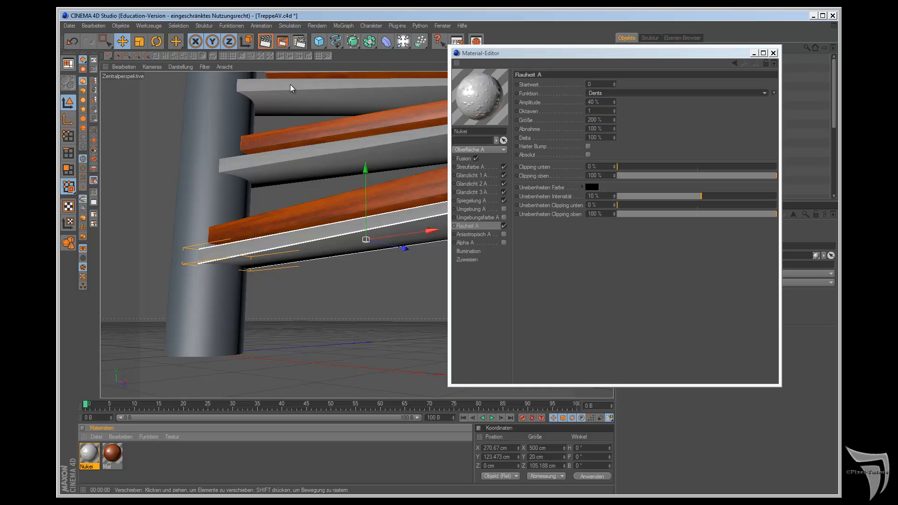
pyautogui.moveTo(286, 44); pyautogui.dragTo(322, 122)
pyautogui.moveTo(673, 54); pyautogui.dragTo(734, 74)
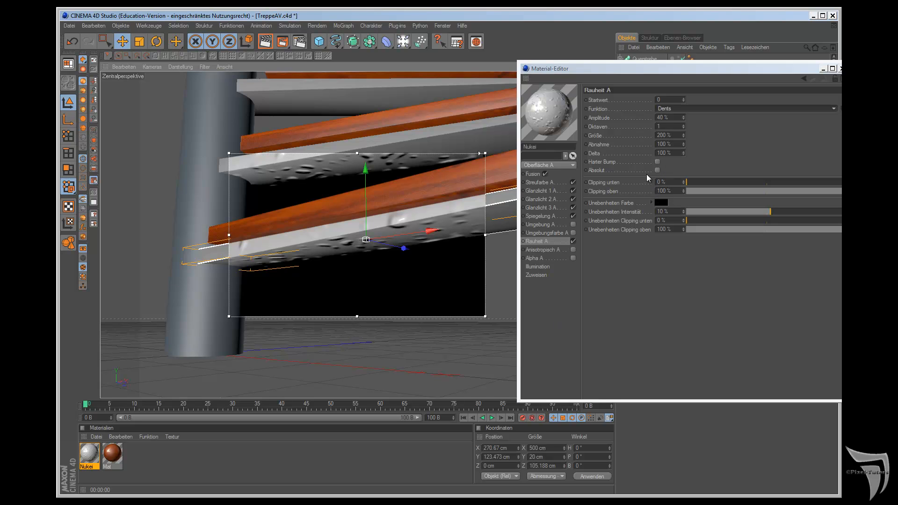
# Step: Set the roughness Größe to 50 %, check it in an enlarged render region, and close the material editor and region
pyautogui.click(675, 136)
pyautogui.write('50')
pyautogui.press('Return')
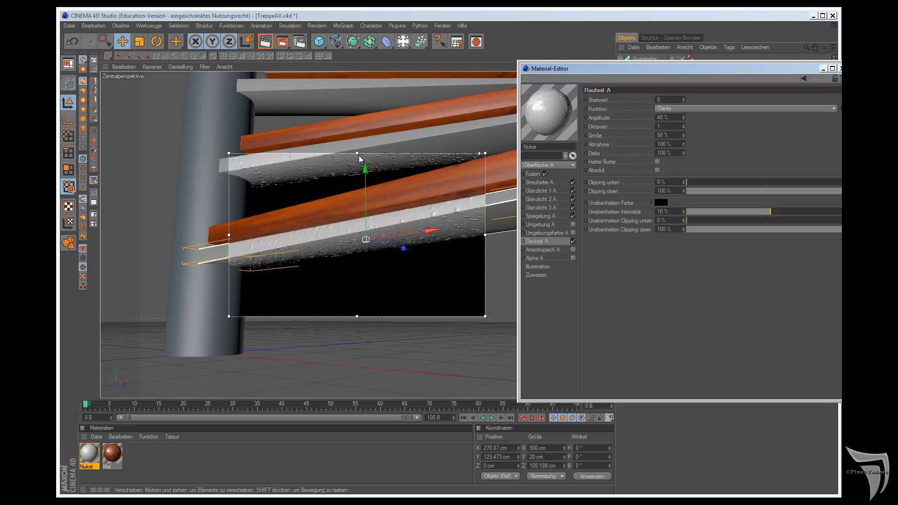
pyautogui.moveTo(357, 153); pyautogui.dragTo(357, 109)
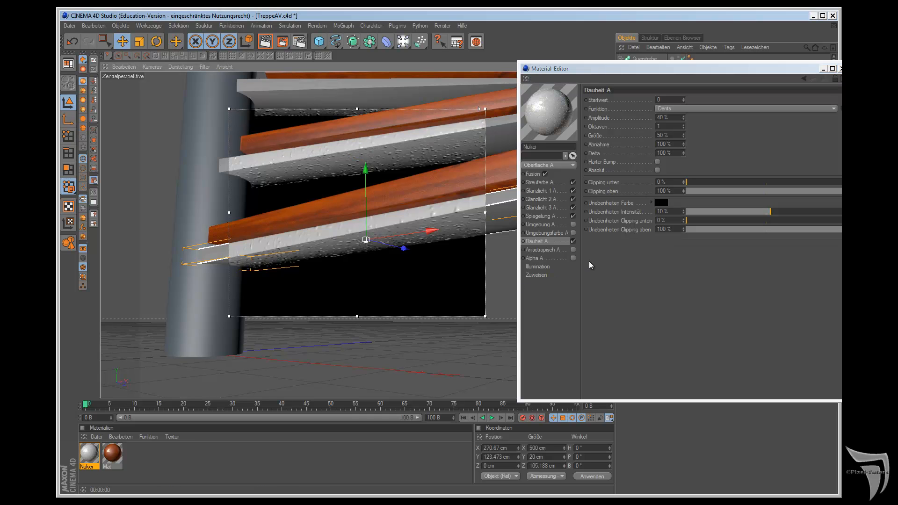
pyautogui.moveTo(485, 212); pyautogui.dragTo(511, 211)
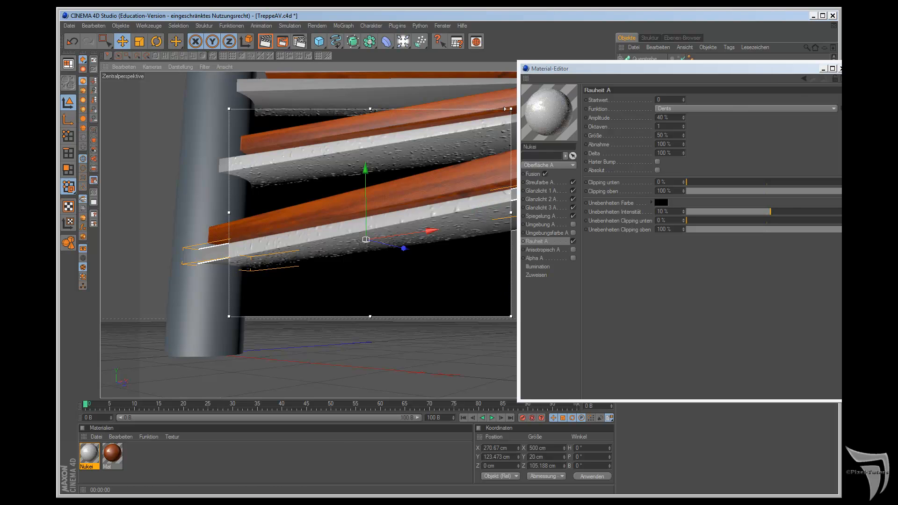
pyautogui.click(841, 69)
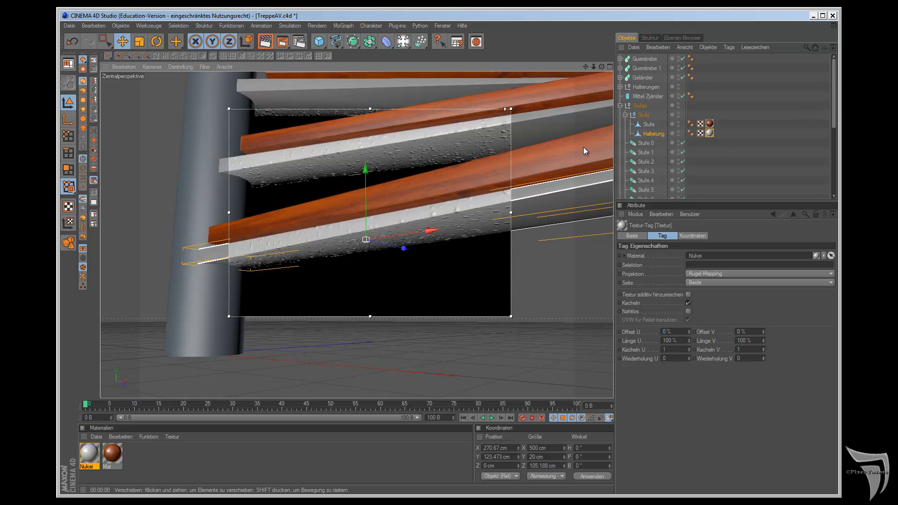
pyautogui.hotkey('alt', 'r')
# Step: Create a second Nukei shader material with default settings and apply it to the central cylinder
pyautogui.moveTo(602, 66); pyautogui.dragTo(504, 277)
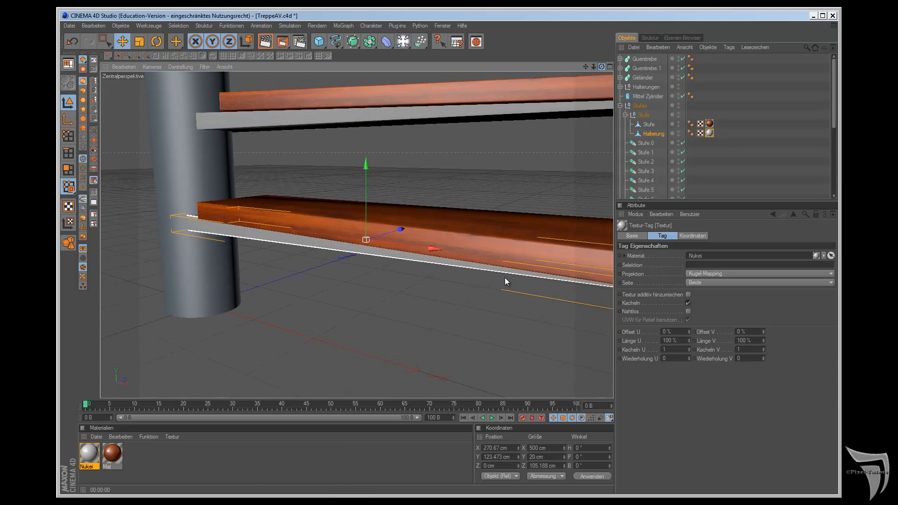
pyautogui.click(98, 437)
pyautogui.moveTo(117, 335)
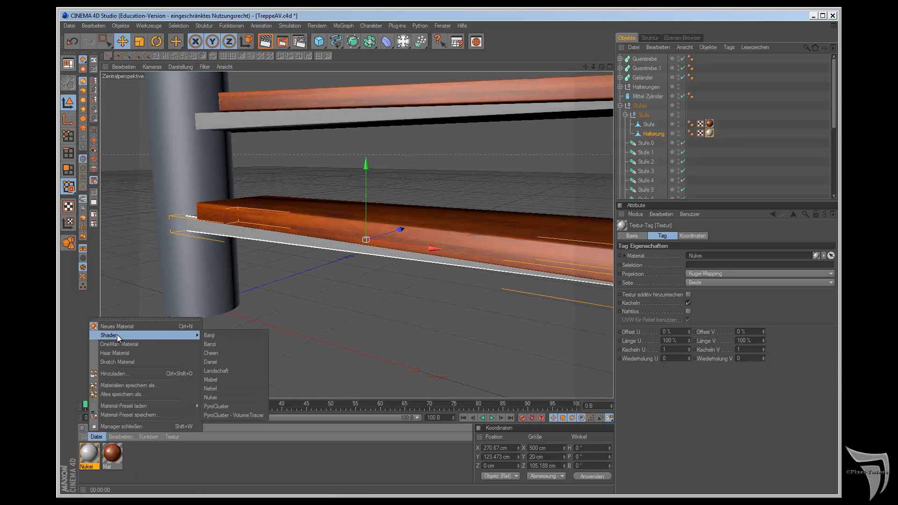
pyautogui.click(227, 398)
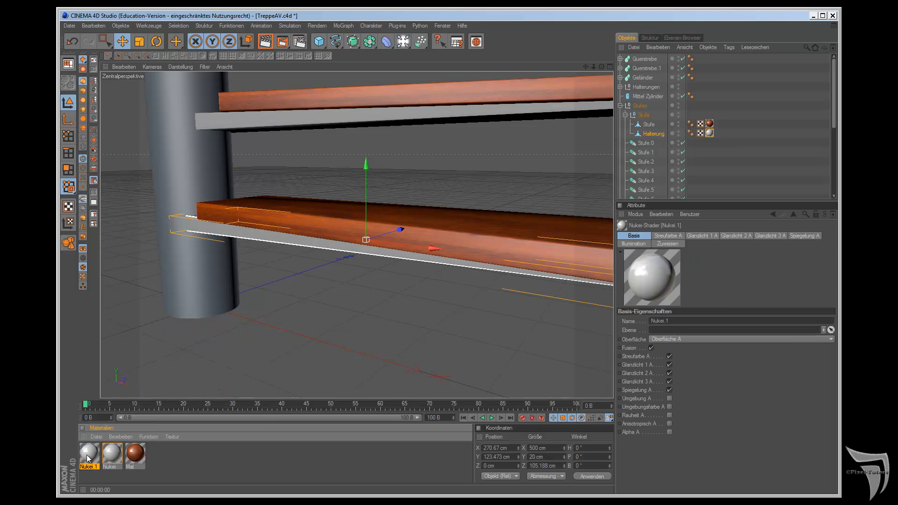
pyautogui.moveTo(86, 455); pyautogui.dragTo(182, 267)
# Step: Apply the Nukei 1 material to the original Halterung post in the Halterungen group and check the parts it contains
pyautogui.scroll(-4, 228, 284)
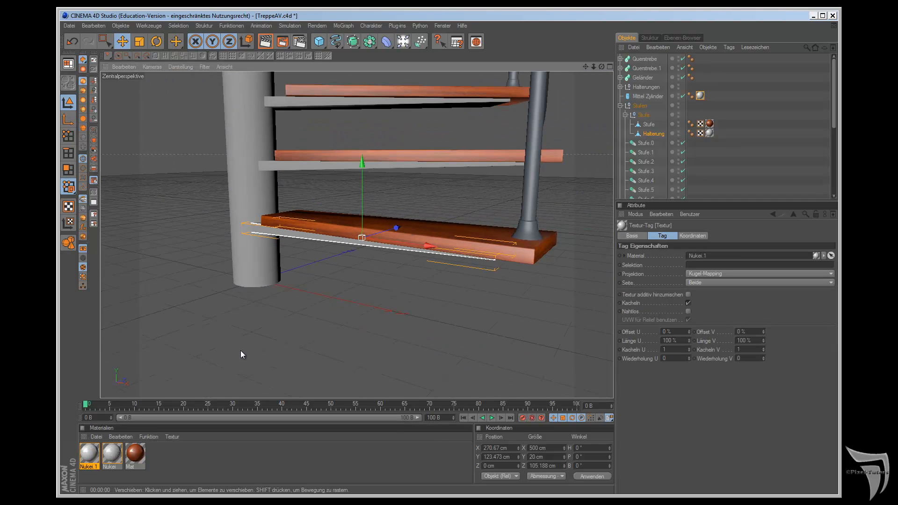
pyautogui.scroll(-3, 363, 282)
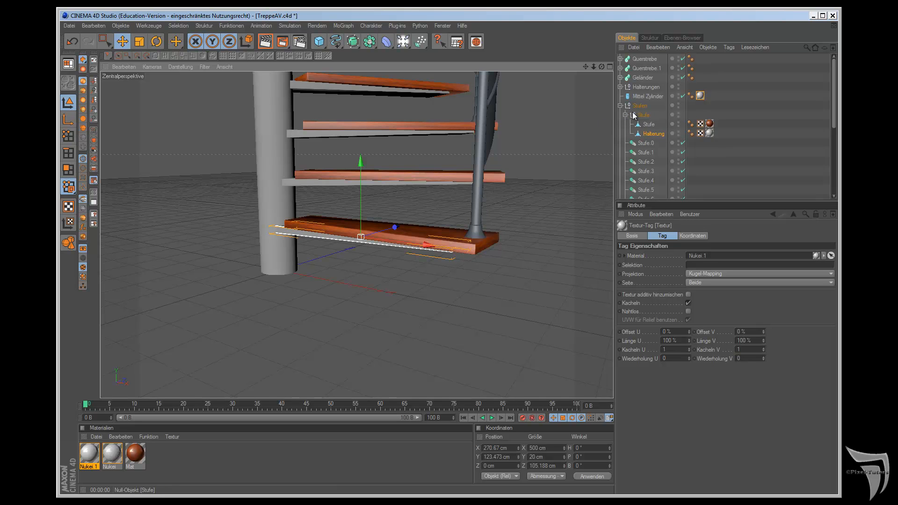
pyautogui.click(620, 106)
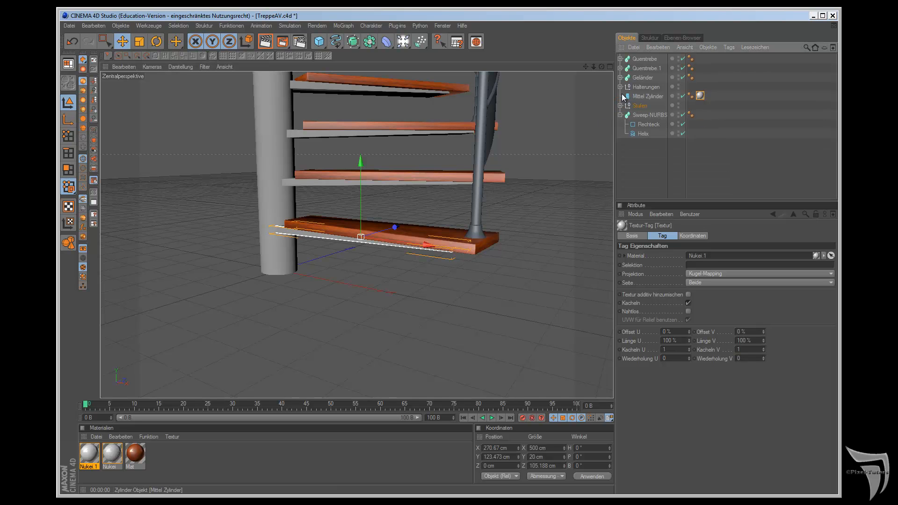
pyautogui.click(620, 87)
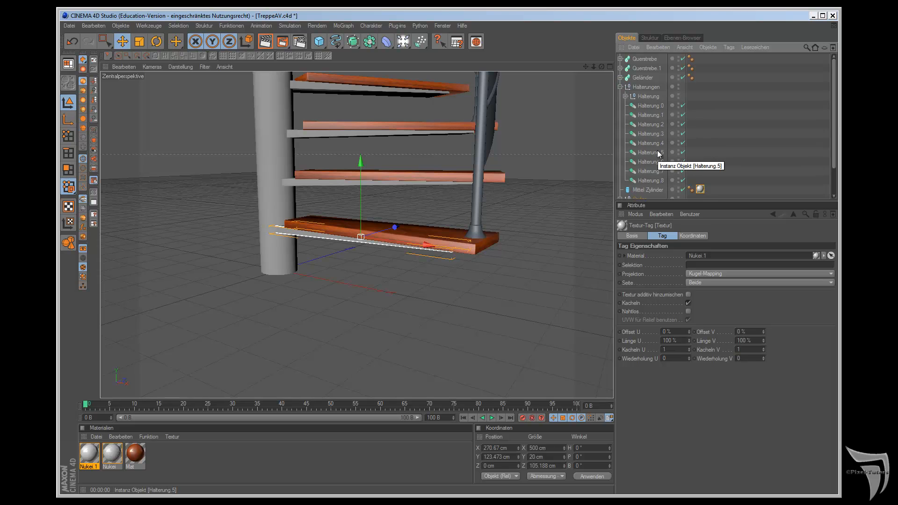
pyautogui.scroll(-2, 658, 152)
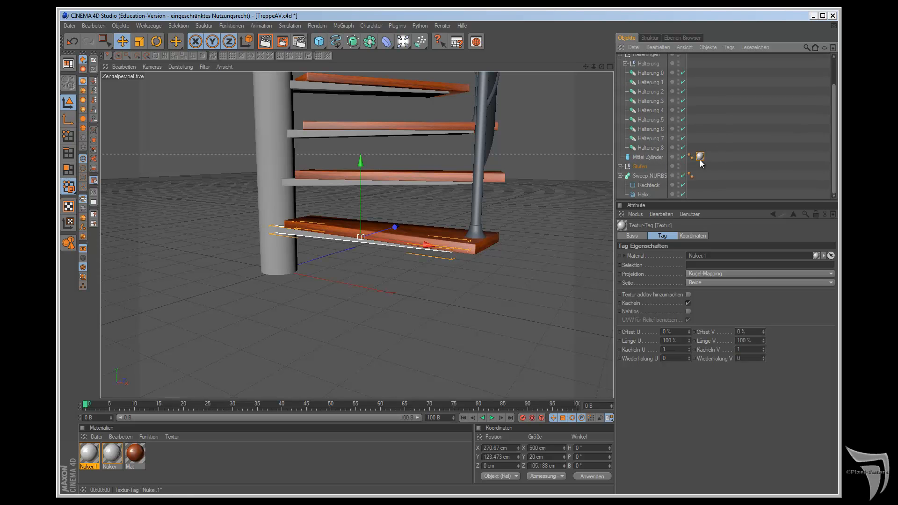
pyautogui.scroll(2, 698, 155)
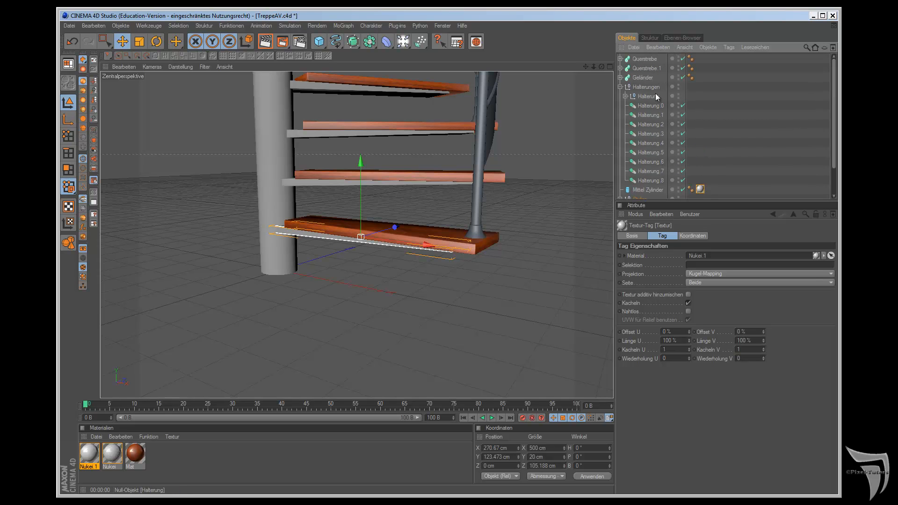
pyautogui.moveTo(89, 454); pyautogui.dragTo(652, 94)
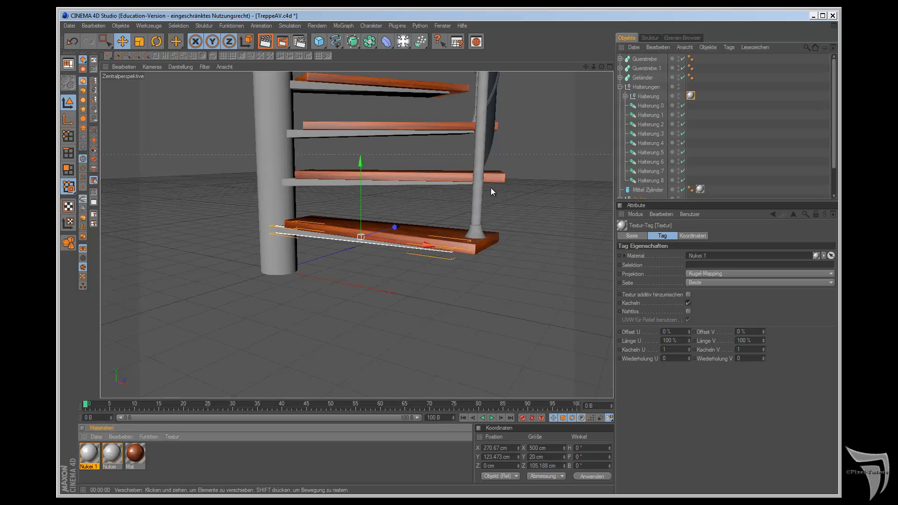
pyautogui.click(625, 97)
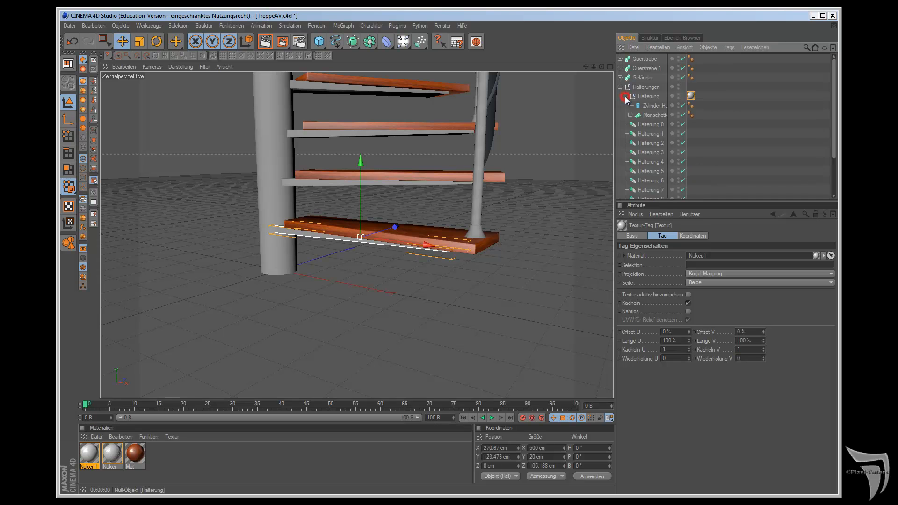
pyautogui.click(642, 115)
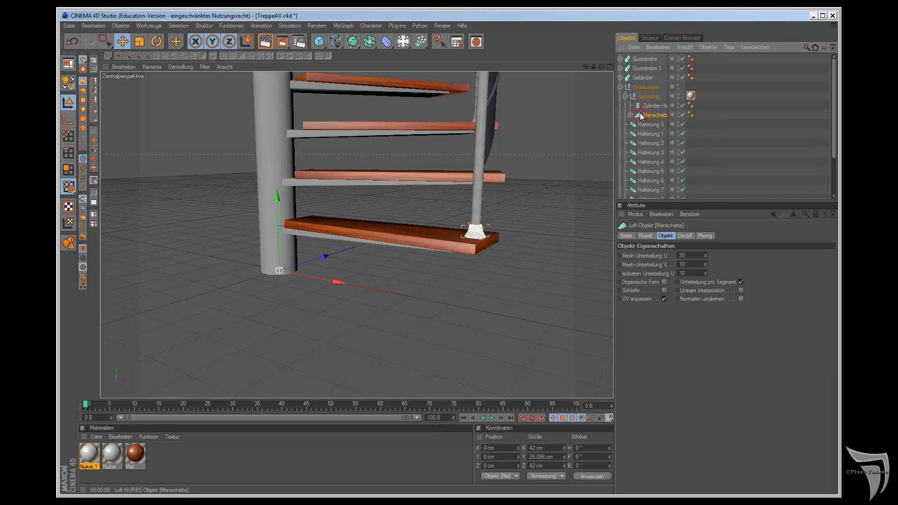
pyautogui.click(636, 96)
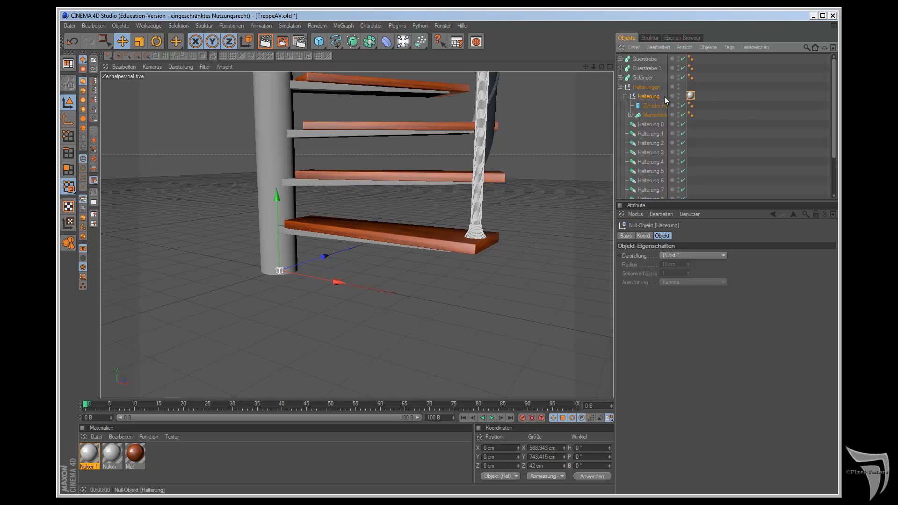
pyautogui.click(625, 97)
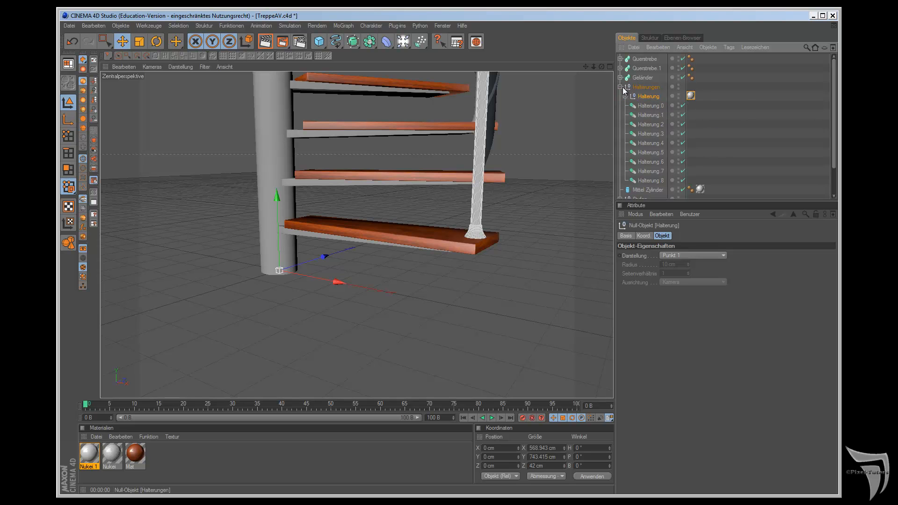
pyautogui.click(621, 87)
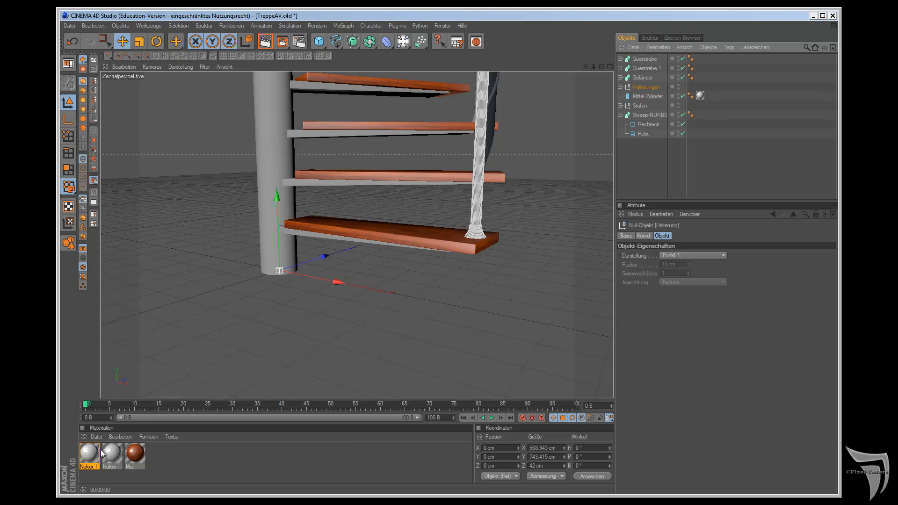
# Step: Apply the Nukei 1 material to Querstrebe.1, Querstrebe and the Geländer handrail
pyautogui.moveTo(94, 456); pyautogui.dragTo(676, 96)
pyautogui.moveTo(650, 64); pyautogui.dragTo(649, 67)
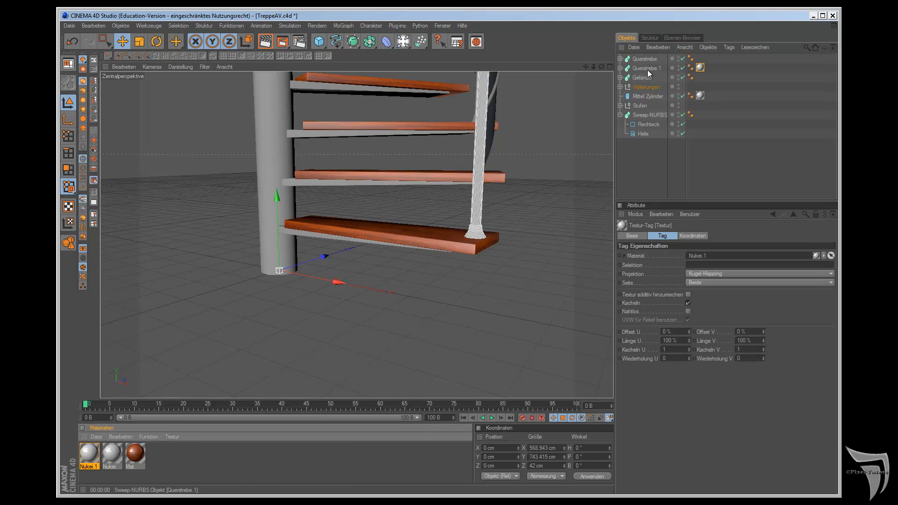
pyautogui.moveTo(93, 457); pyautogui.dragTo(642, 58)
pyautogui.moveTo(587, 67); pyautogui.dragTo(517, 242)
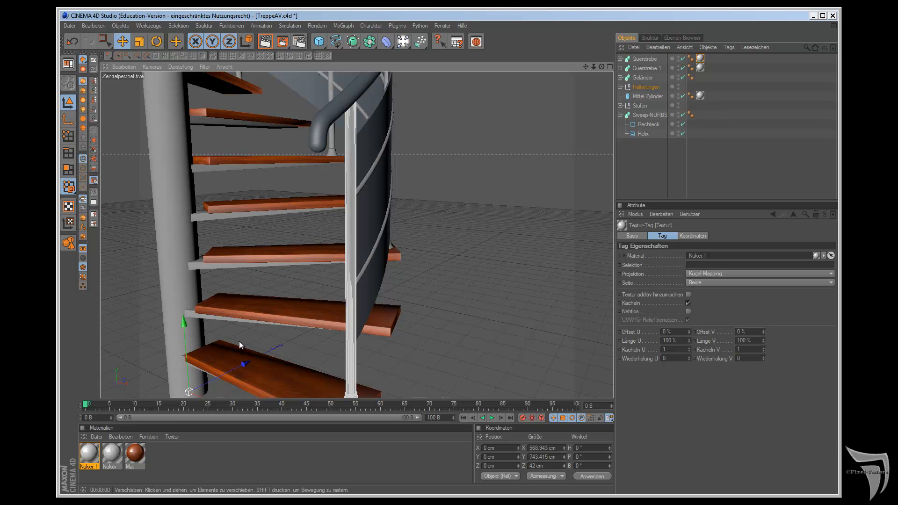
pyautogui.moveTo(89, 453); pyautogui.dragTo(505, 277)
# Step: Create a new standard material and enable its transparency with a refraction index (Brechung) of 1.5
pyautogui.scroll(-2, 425, 148)
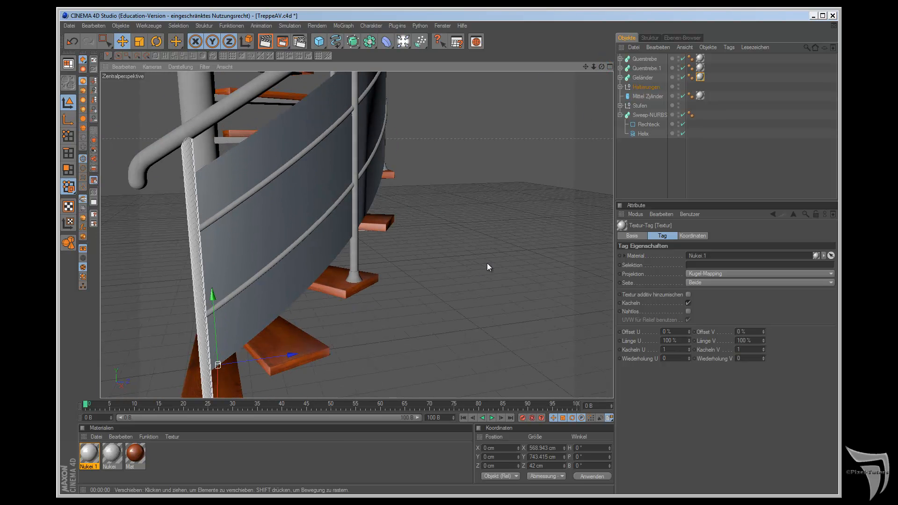
pyautogui.click(96, 437)
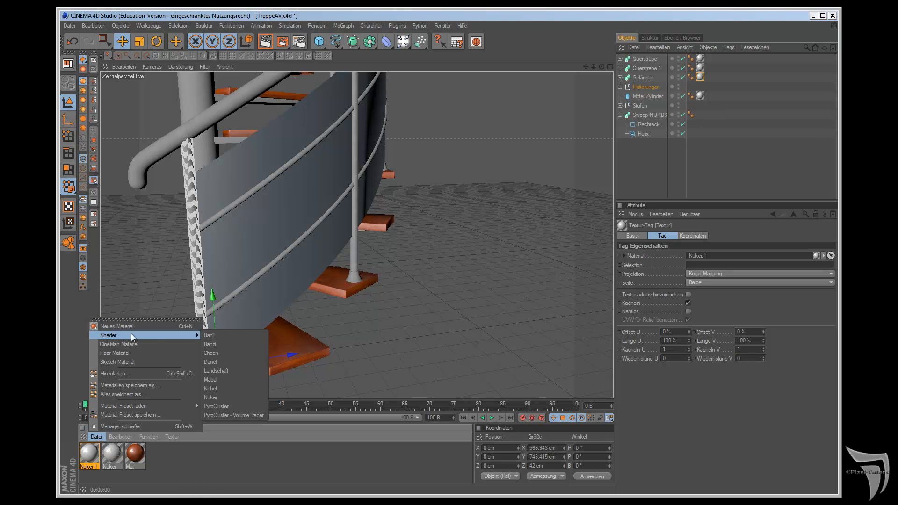
pyautogui.click(169, 325)
pyautogui.doubleClick(88, 462)
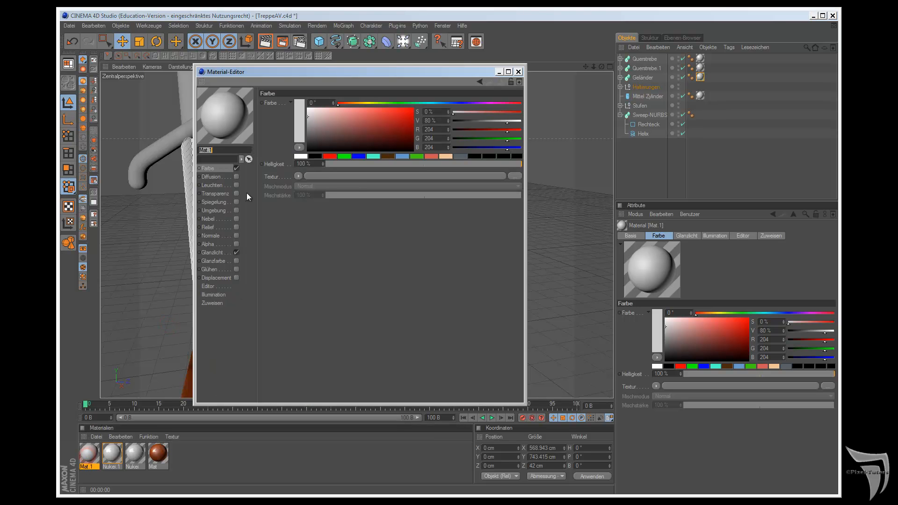
pyautogui.click(298, 174)
pyautogui.click(299, 172)
pyautogui.click(234, 194)
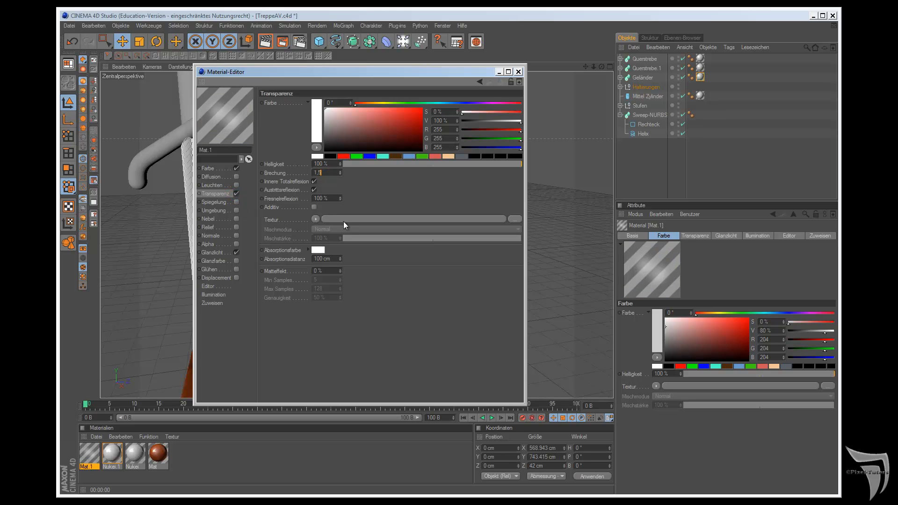
pyautogui.write('1.5')
pyautogui.press('Return')
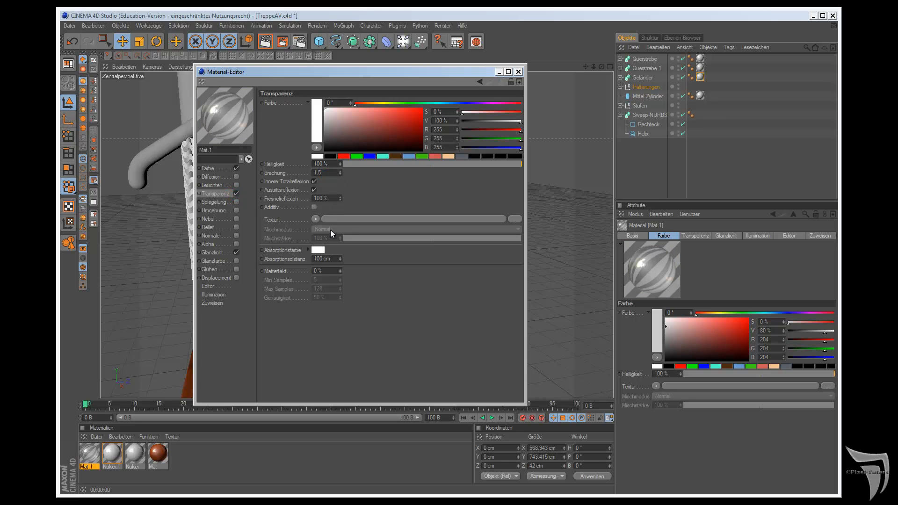
# Step: Enable the material's Relief channel with a Noise texture and look through the available noise types in its shader settings
pyautogui.click(237, 228)
pyautogui.click(302, 124)
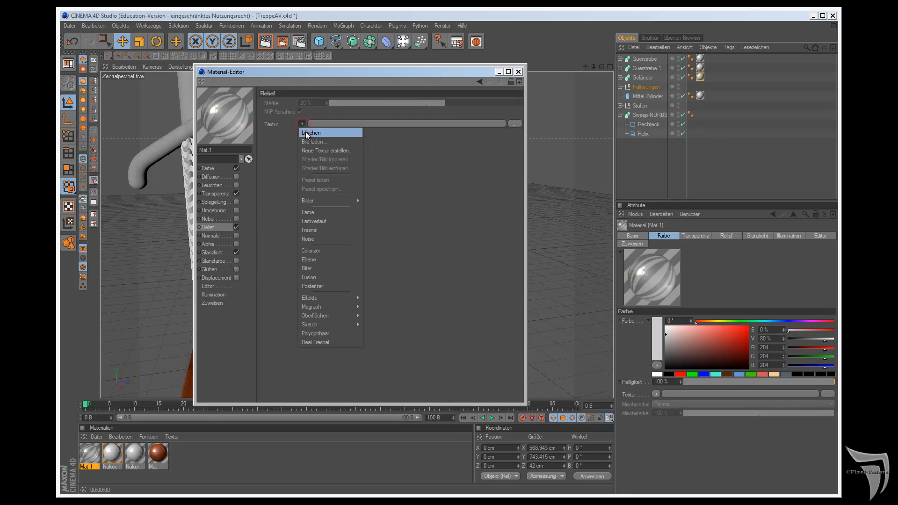
pyautogui.click(320, 240)
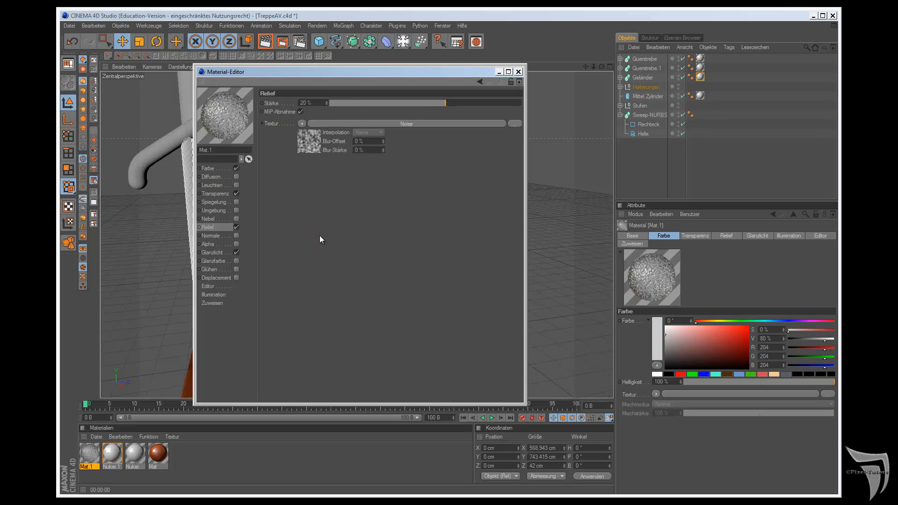
pyautogui.click(320, 141)
pyautogui.click(361, 196)
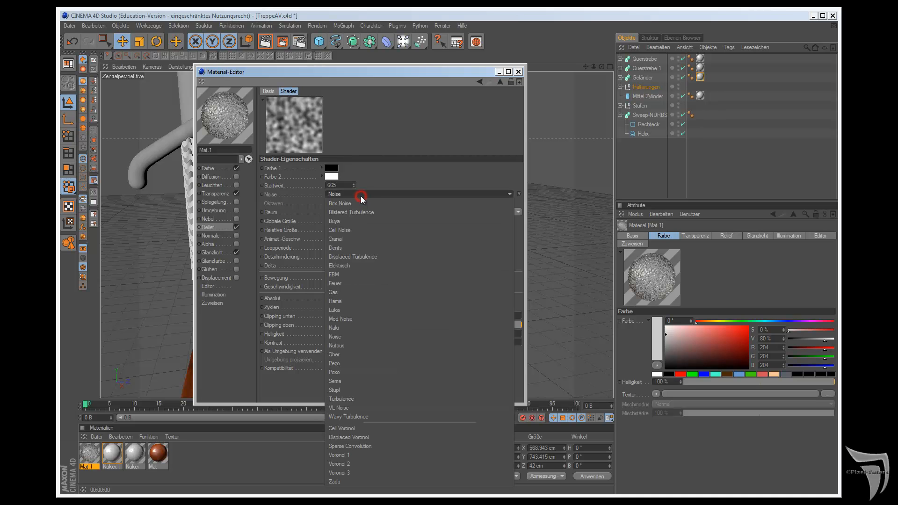
pyautogui.click(361, 196)
# Step: Apply the transparent Mat 1 material to the curved railing panel and close the material editor
pyautogui.moveTo(376, 71); pyautogui.dragTo(622, 53)
pyautogui.moveTo(90, 452); pyautogui.dragTo(245, 263)
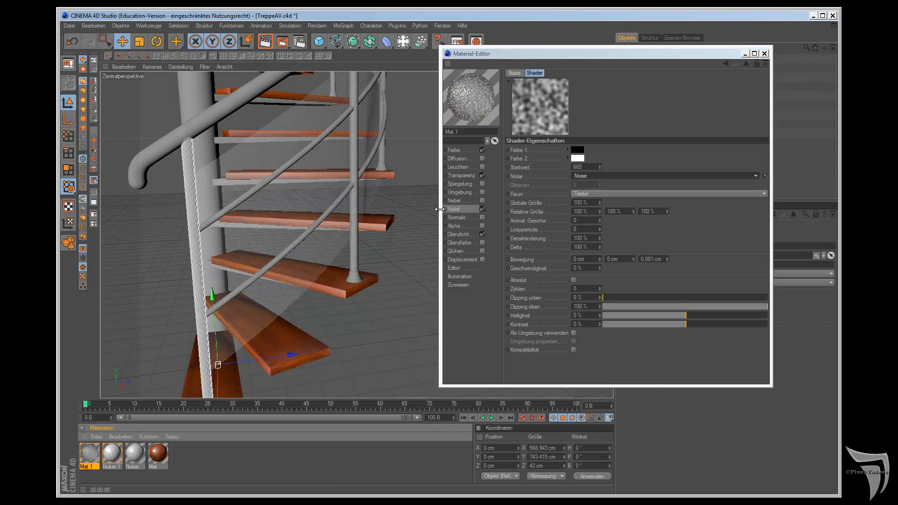
pyautogui.click(766, 54)
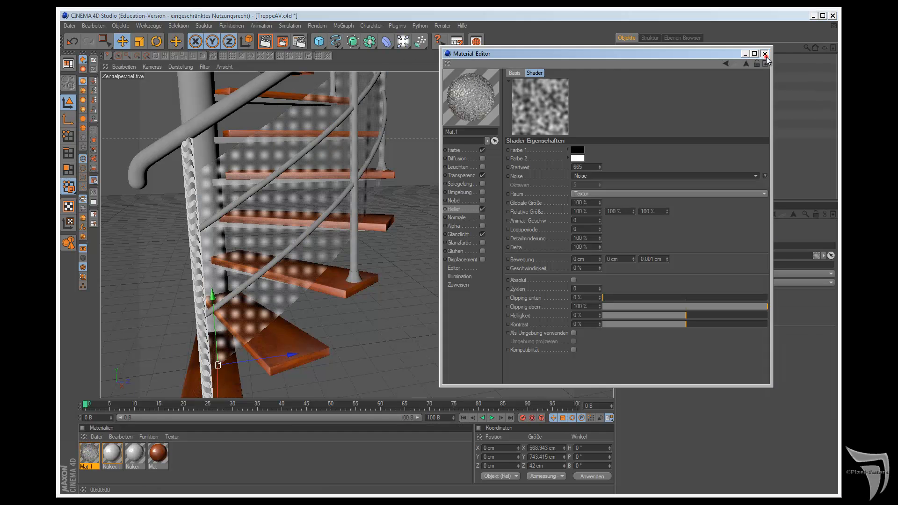
# Step: Add a floor object (Boden) beneath the staircase and render the perspective view
pyautogui.moveTo(601, 67); pyautogui.dragTo(509, 279)
pyautogui.moveTo(404, 41); pyautogui.dragTo(532, 119)
pyautogui.moveTo(602, 66); pyautogui.dragTo(504, 277)
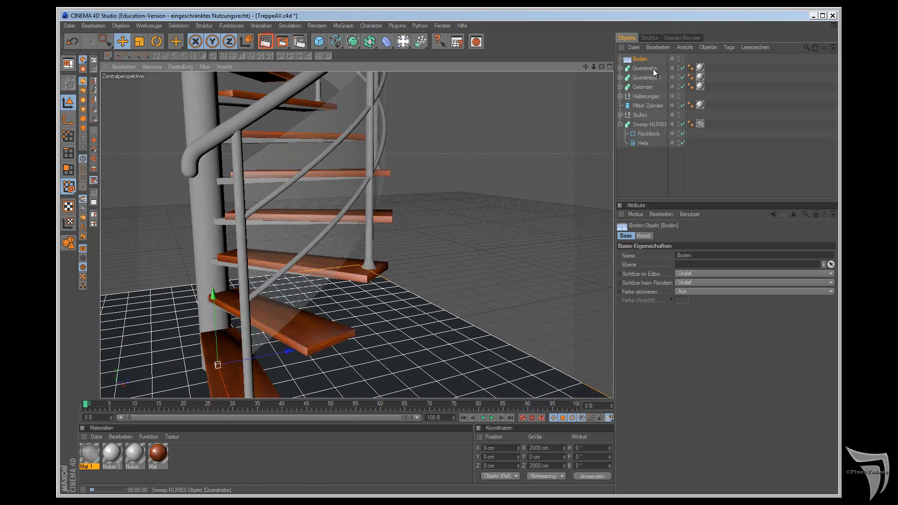
pyautogui.hotkey('ctrl', 'r')
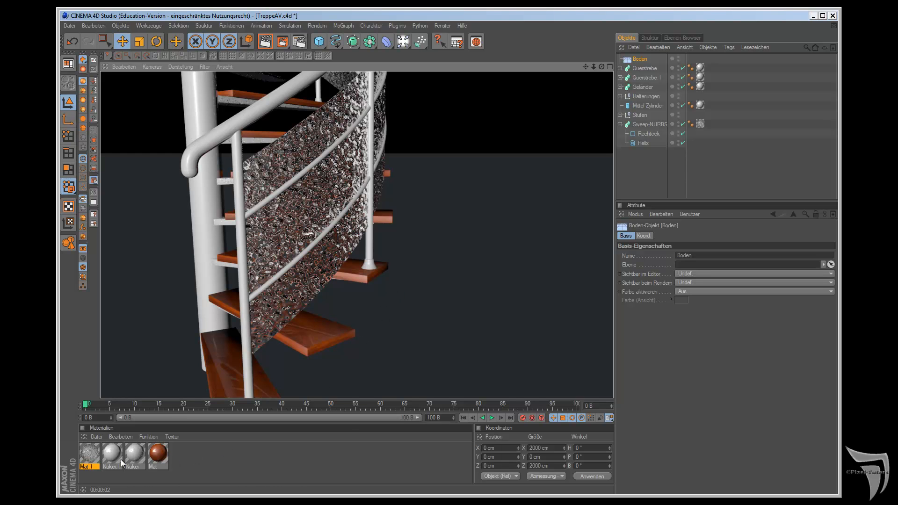
# Step: Set Mat 1's relief noise type to Voronoi 1 and preview the panel in an interactive render region
pyautogui.doubleClick(87, 456)
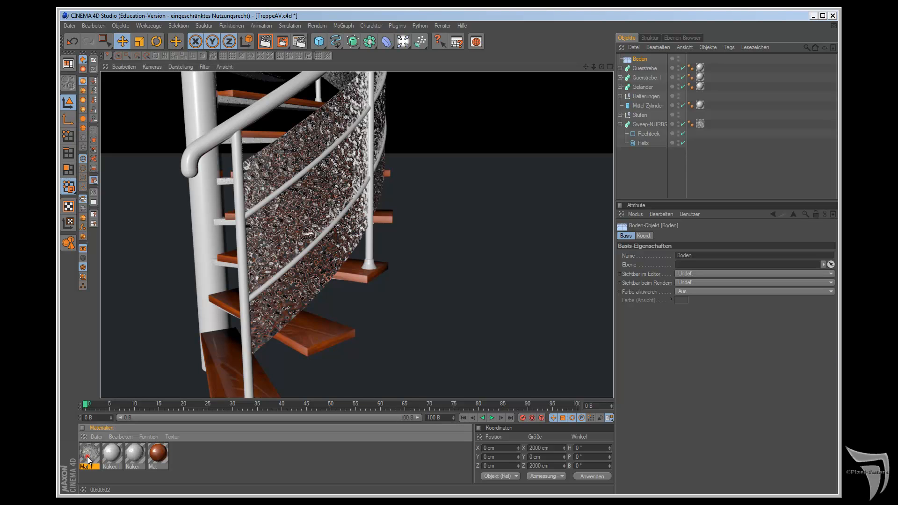
pyautogui.click(310, 137)
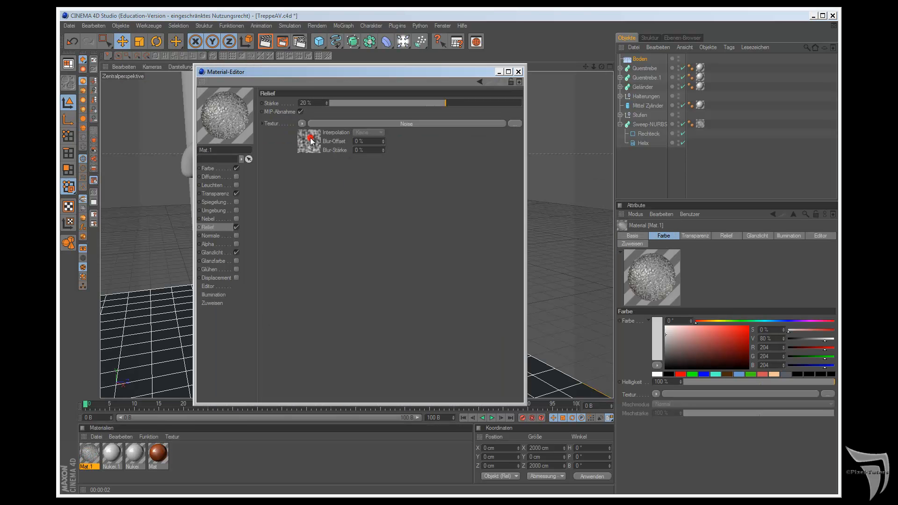
pyautogui.click(369, 196)
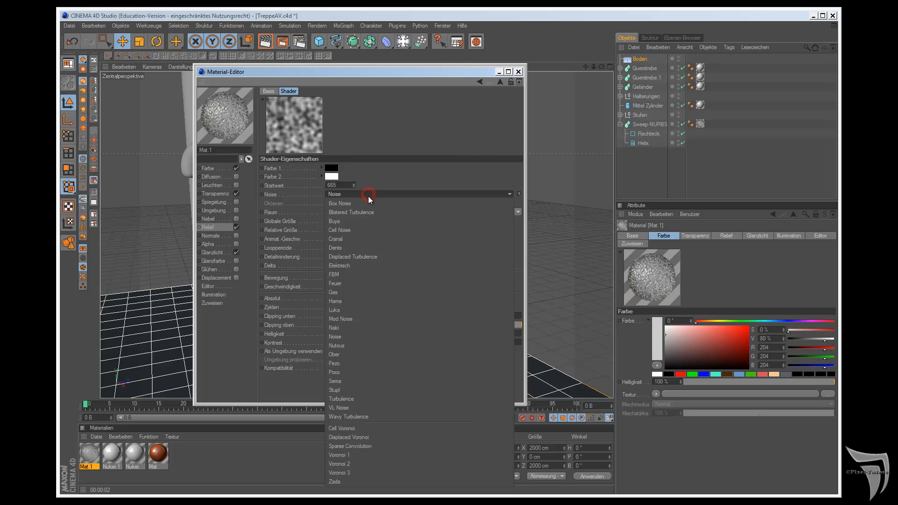
pyautogui.click(383, 455)
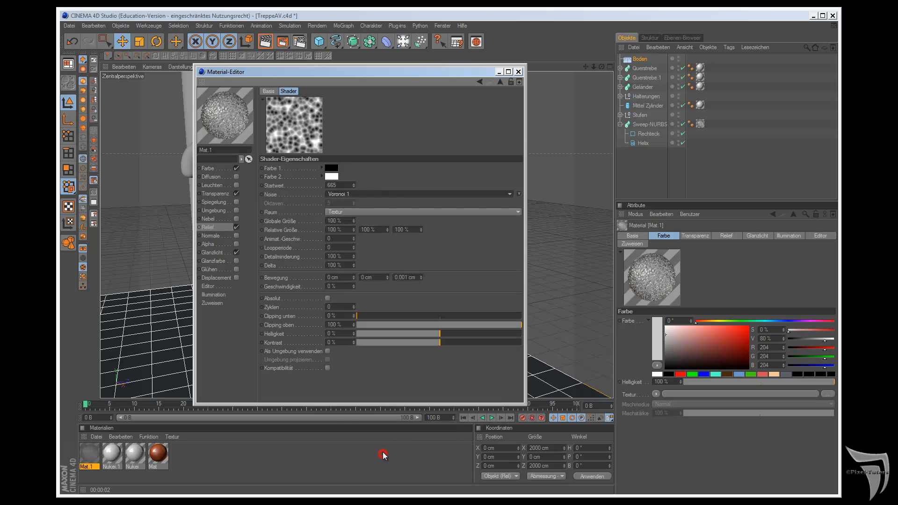
pyautogui.moveTo(431, 72); pyautogui.dragTo(667, 60)
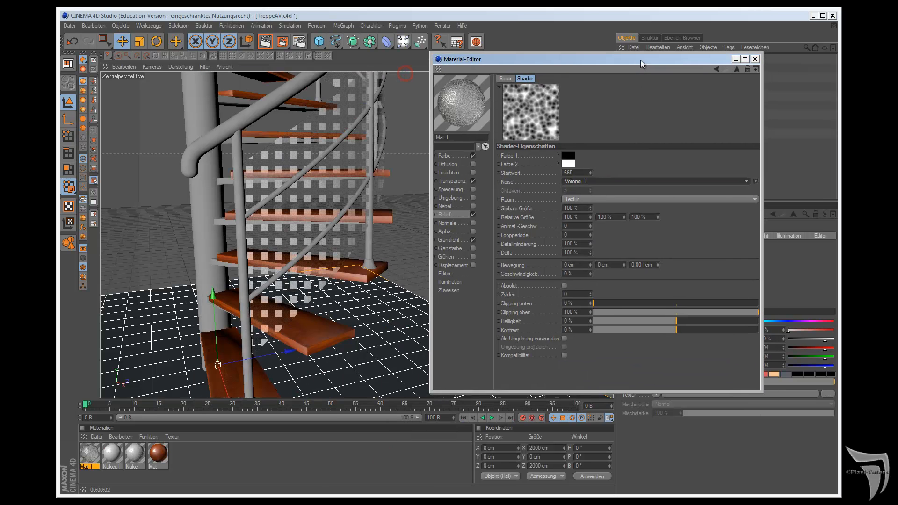
pyautogui.click(292, 42)
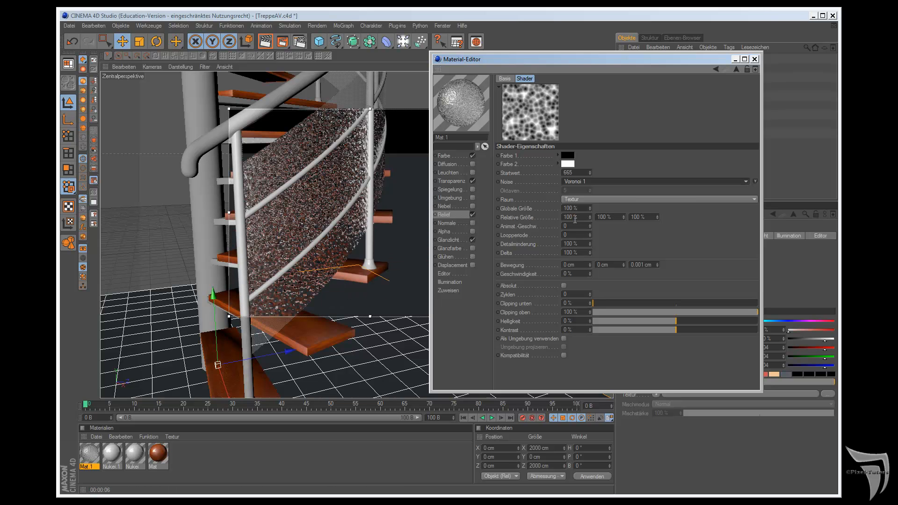
# Step: Try a Globale Größe of 200 % for the Voronoi noise and return it to 100 %
pyautogui.doubleClick(570, 208)
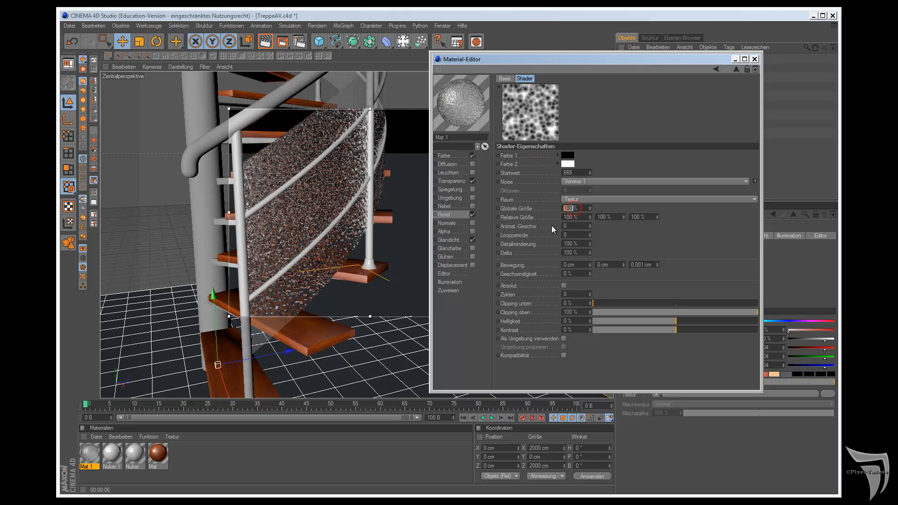
pyautogui.write('200')
pyautogui.press('Return')
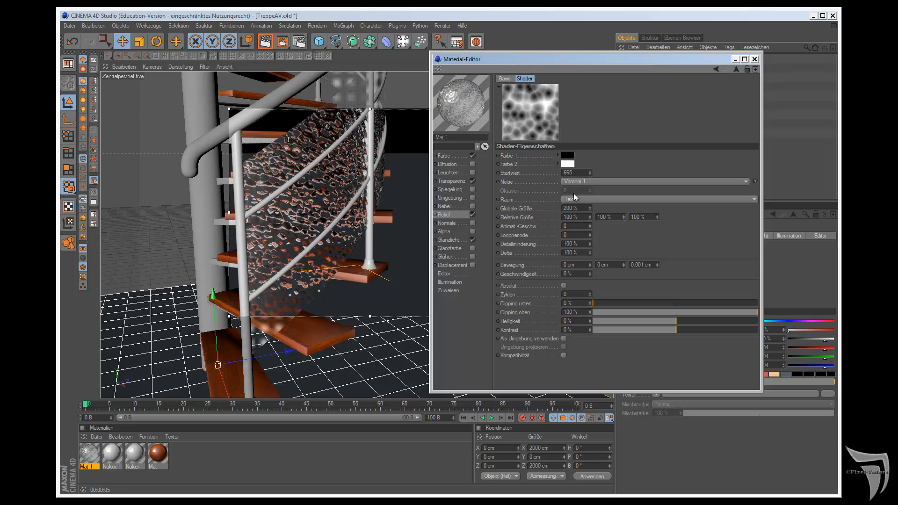
pyautogui.doubleClick(575, 208)
pyautogui.press('Return')
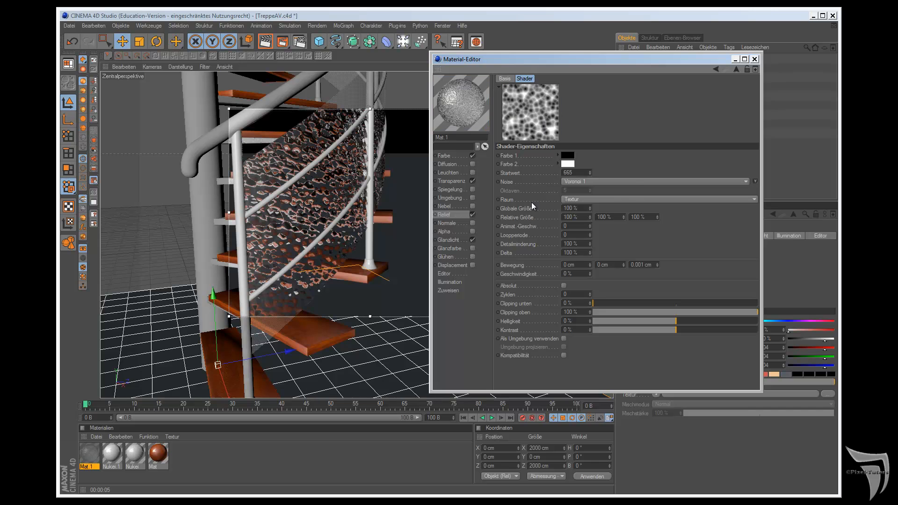
# Step: Try the Gas noise type for the panel's relief and replace it with Luka
pyautogui.click(633, 181)
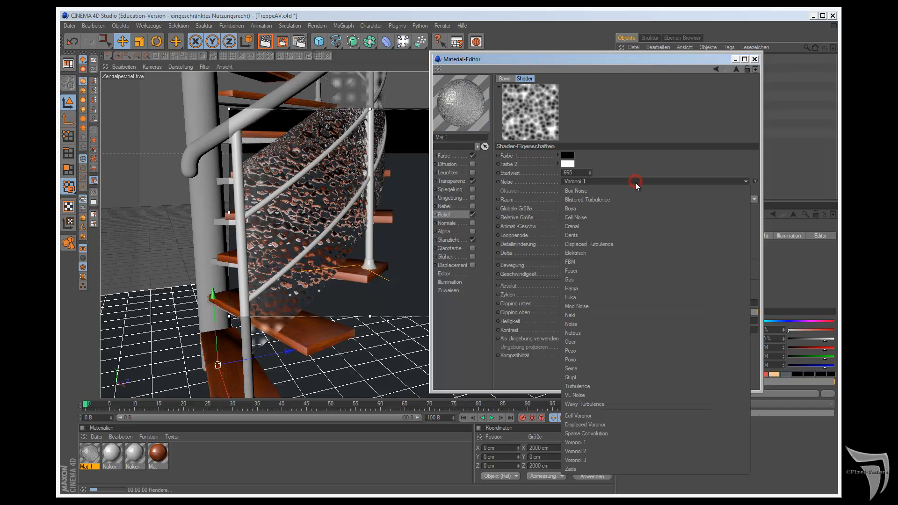
pyautogui.click(634, 280)
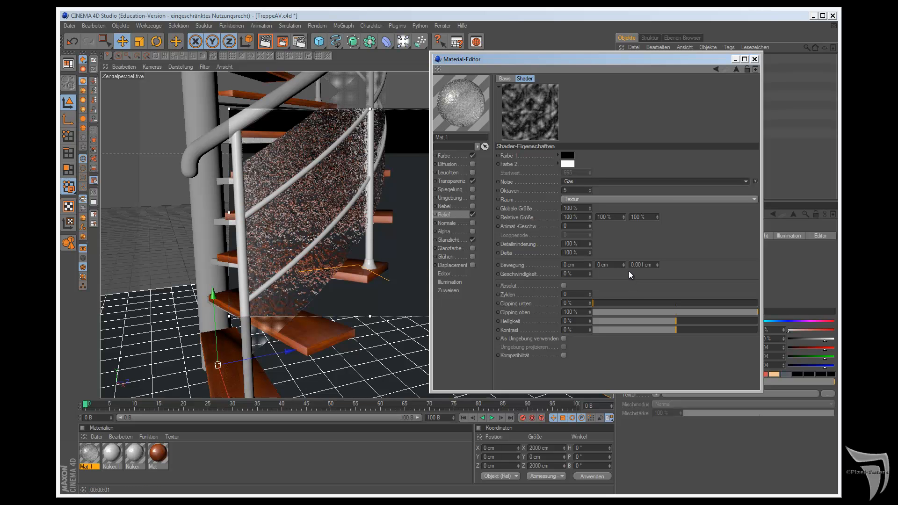
pyautogui.click(591, 181)
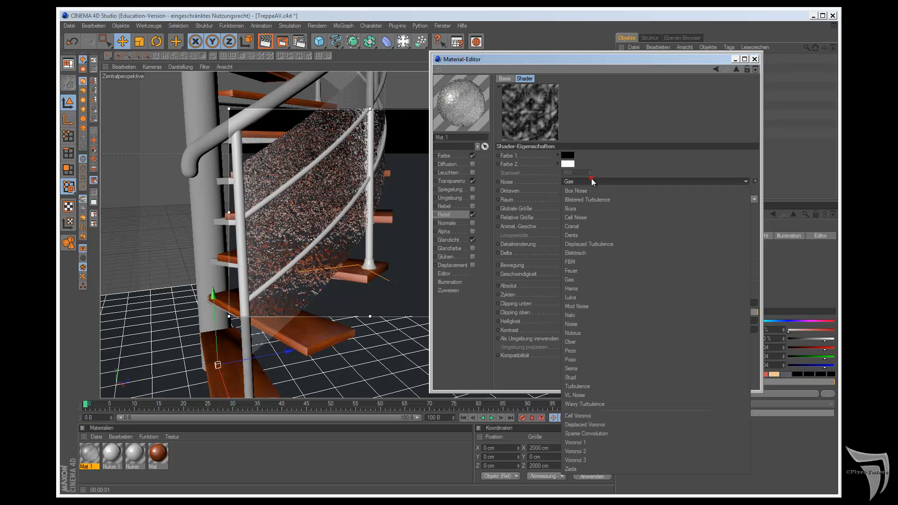
pyautogui.click(605, 297)
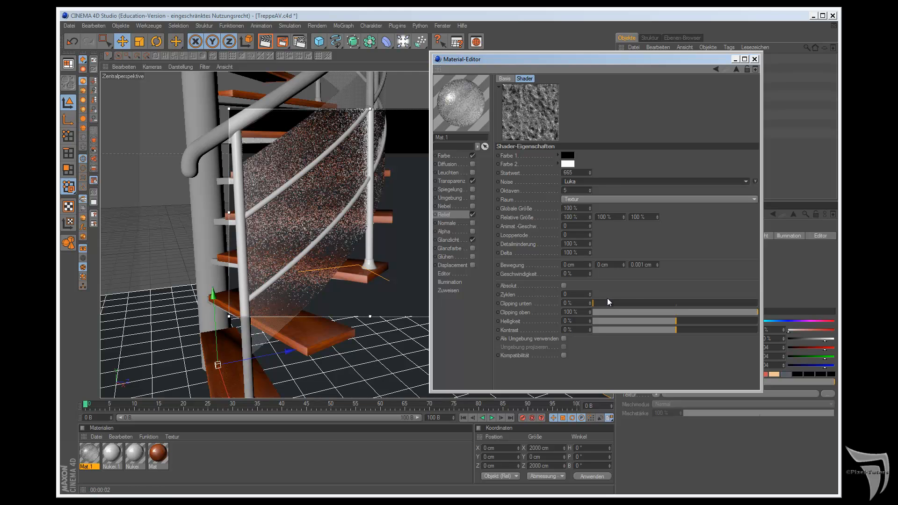
# Step: Set the Luka noise's Globale Größe to 120 % and close the material editor
pyautogui.doubleClick(574, 209)
pyautogui.write('120')
pyautogui.press('Return')
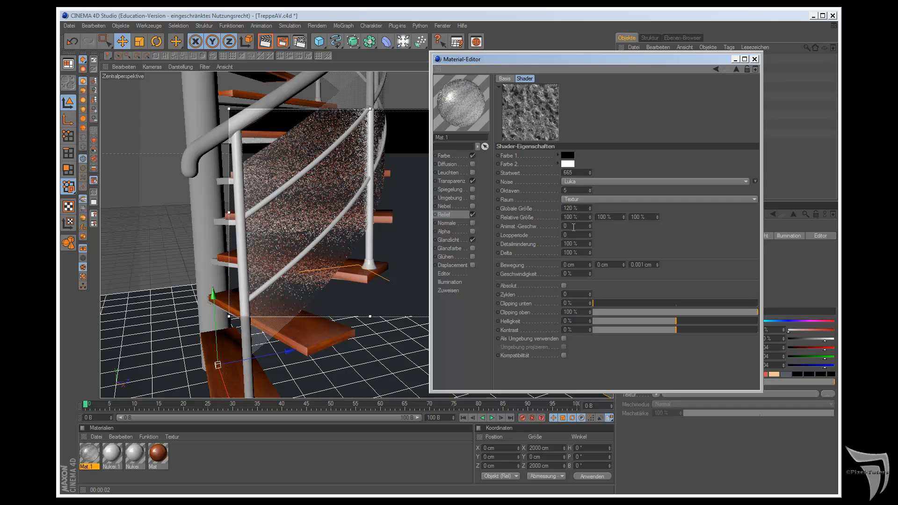
pyautogui.click(754, 60)
# Step: Examine the rendered transparent panel from several sides of the staircase and turn off the interactive render region
pyautogui.keyDown('alt'); pyautogui.moveTo(488, 277); pyautogui.dragTo(504, 277); pyautogui.keyUp('alt')
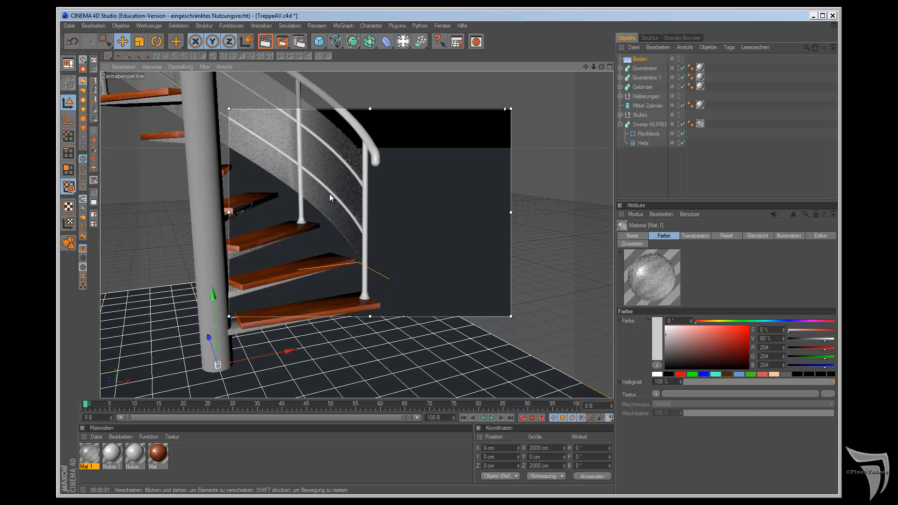
pyautogui.moveTo(602, 66); pyautogui.dragTo(509, 277)
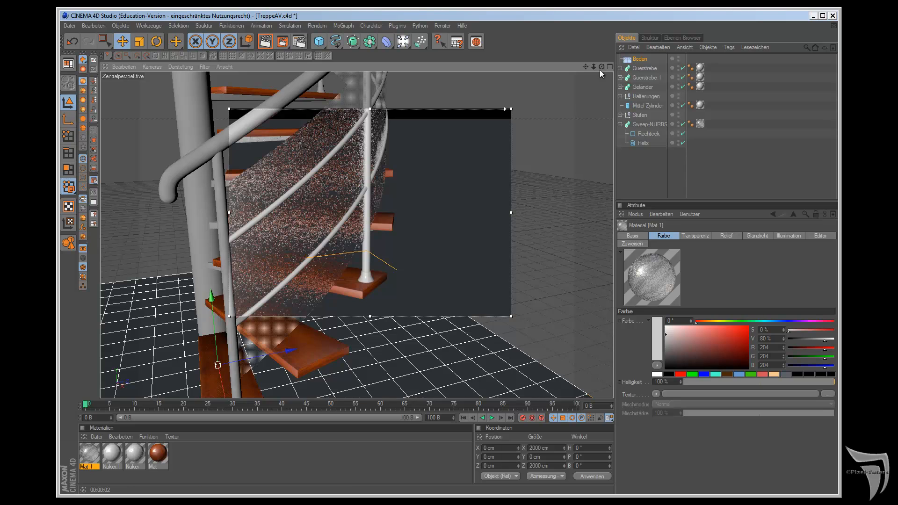
pyautogui.moveTo(601, 67); pyautogui.dragTo(505, 276)
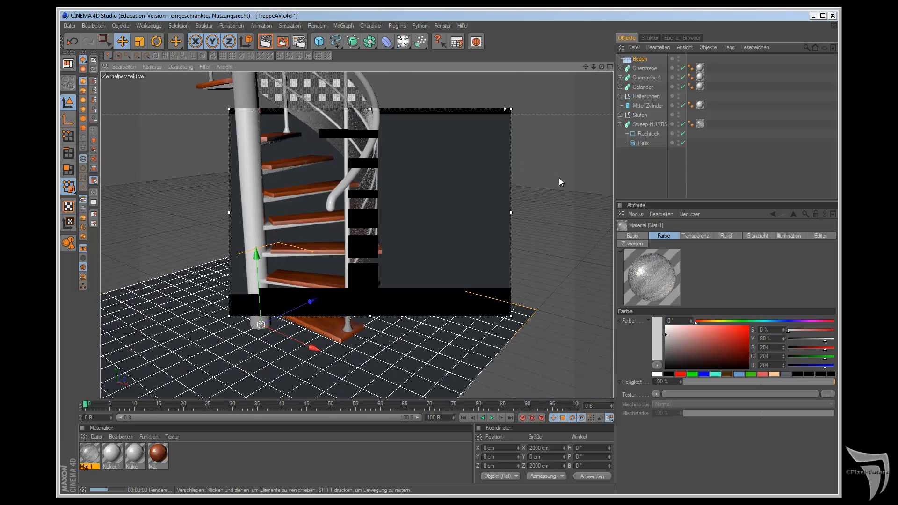
pyautogui.hotkey('alt', 'r')
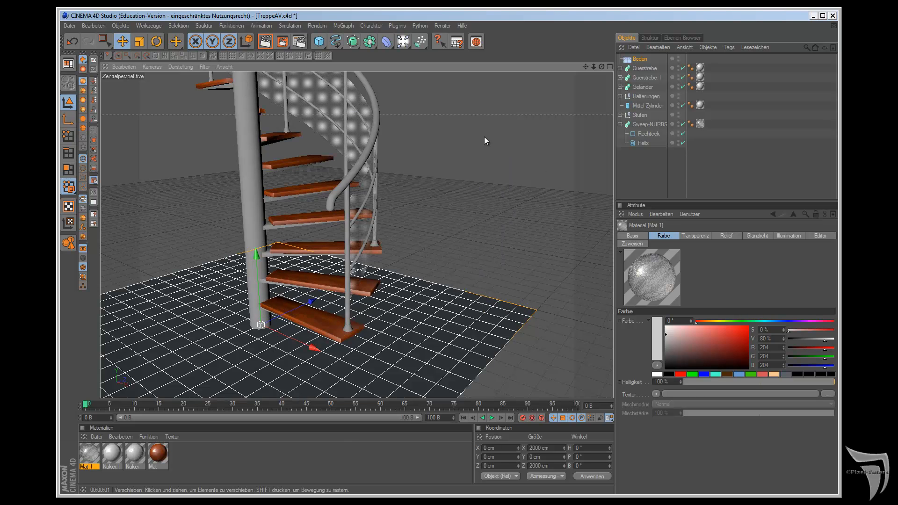
# Step: Add a sky object (Himmel) to the scene and create another standard material
pyautogui.moveTo(403, 41); pyautogui.dragTo(442, 132)
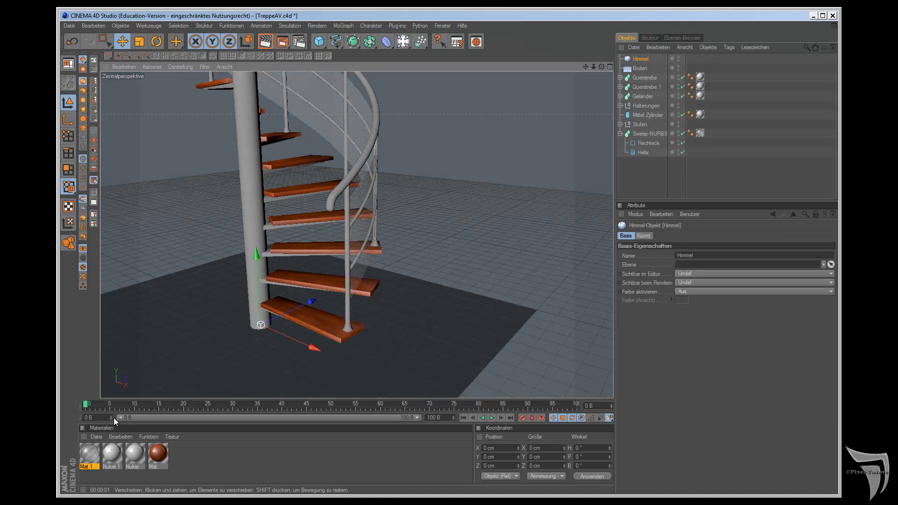
pyautogui.click(96, 437)
pyautogui.click(112, 326)
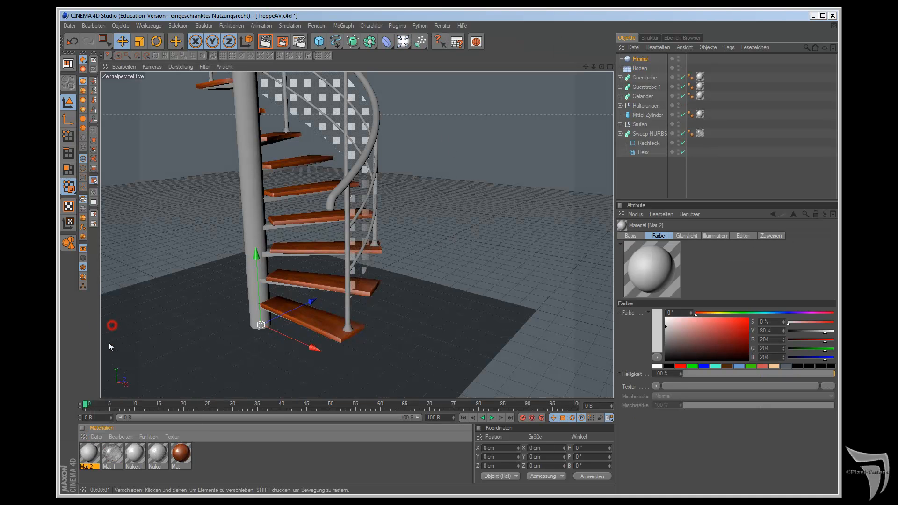
# Step: Load the New York sunset JPG as Mat.2's colour texture and apply the material to the Himmel object
pyautogui.doubleClick(89, 454)
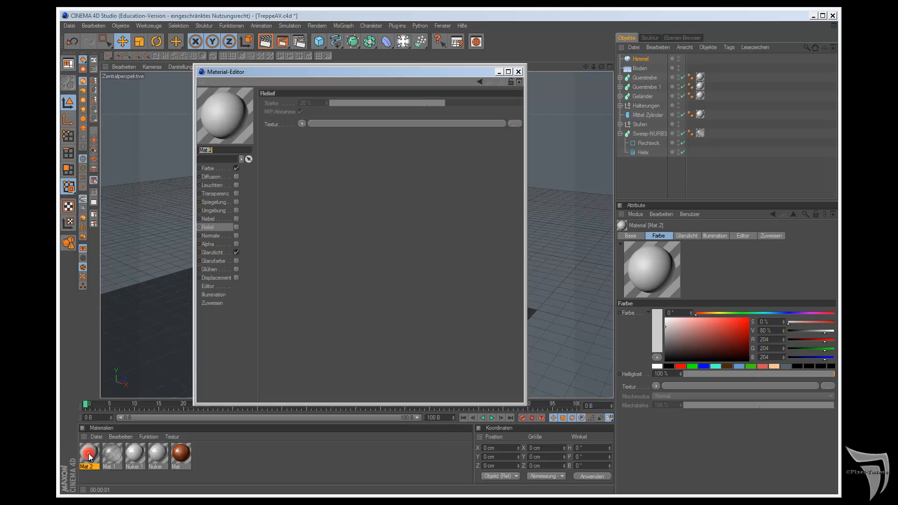
pyautogui.click(208, 169)
pyautogui.click(298, 176)
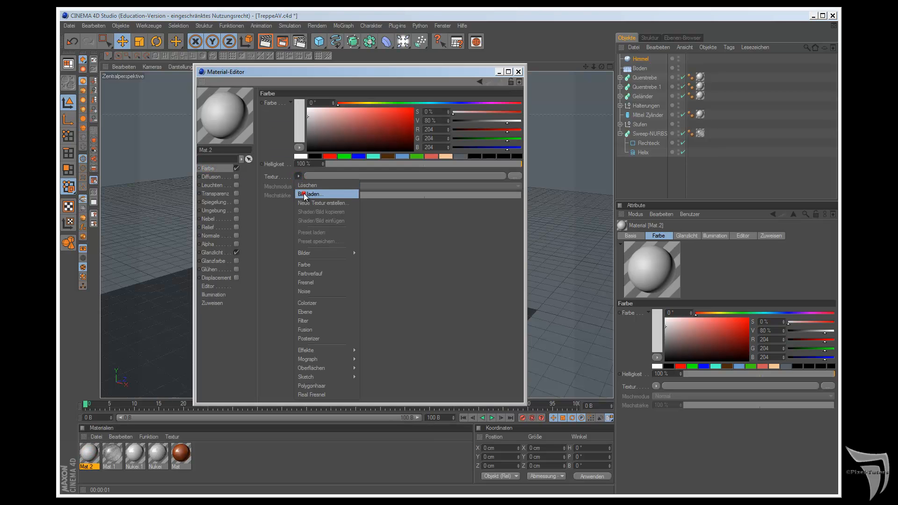
pyautogui.click(305, 192)
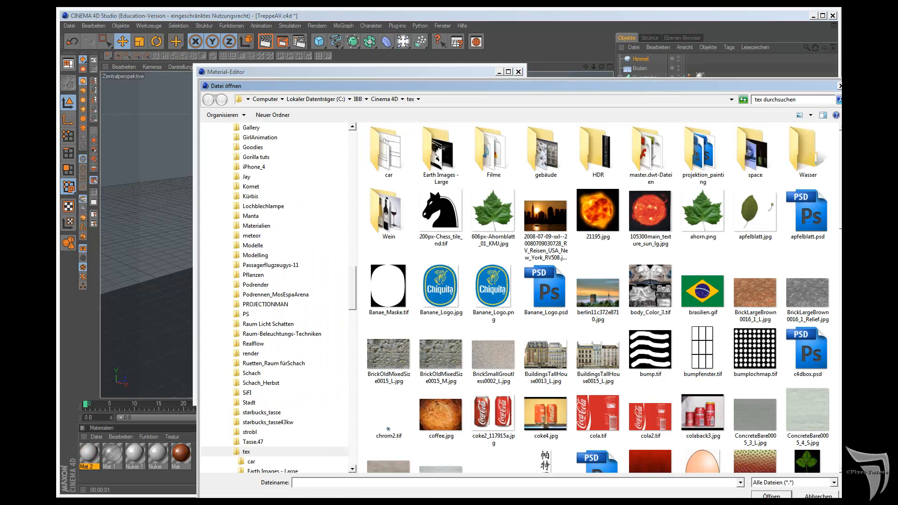
pyautogui.click(546, 228)
pyautogui.click(768, 493)
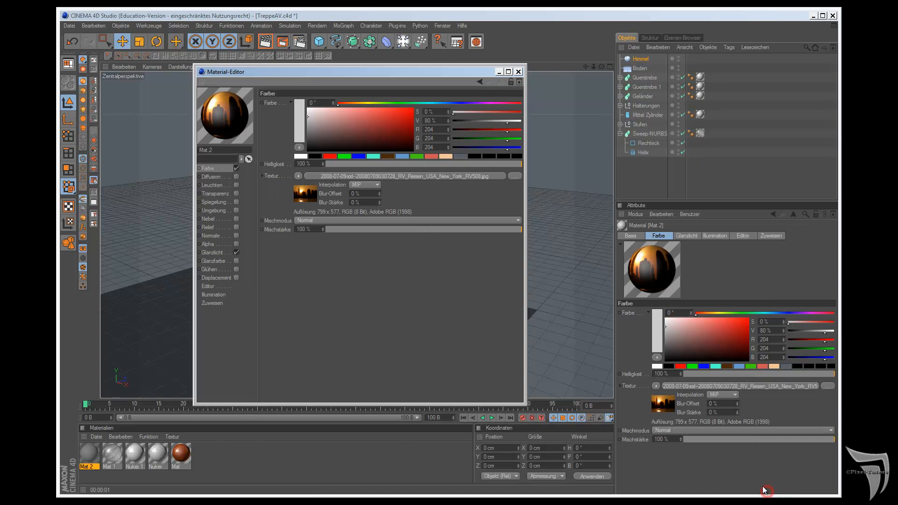
pyautogui.click(518, 72)
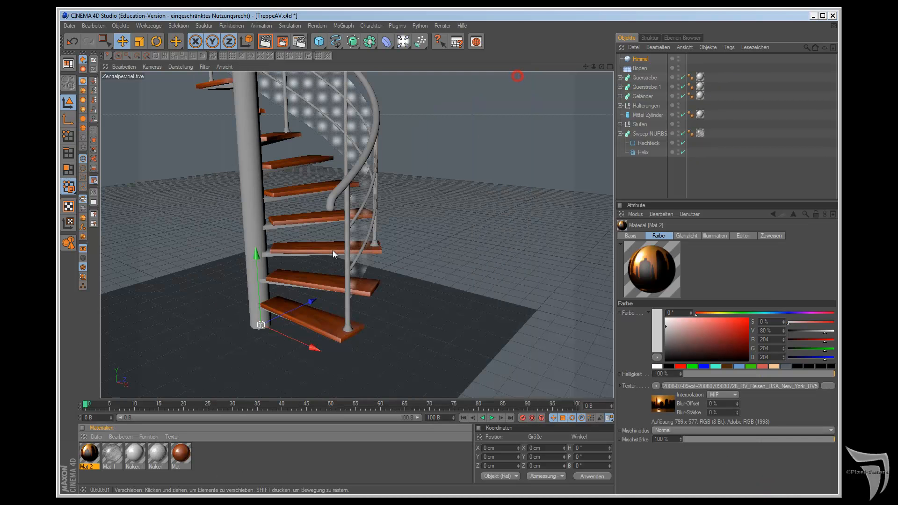
pyautogui.moveTo(88, 456); pyautogui.dragTo(650, 65)
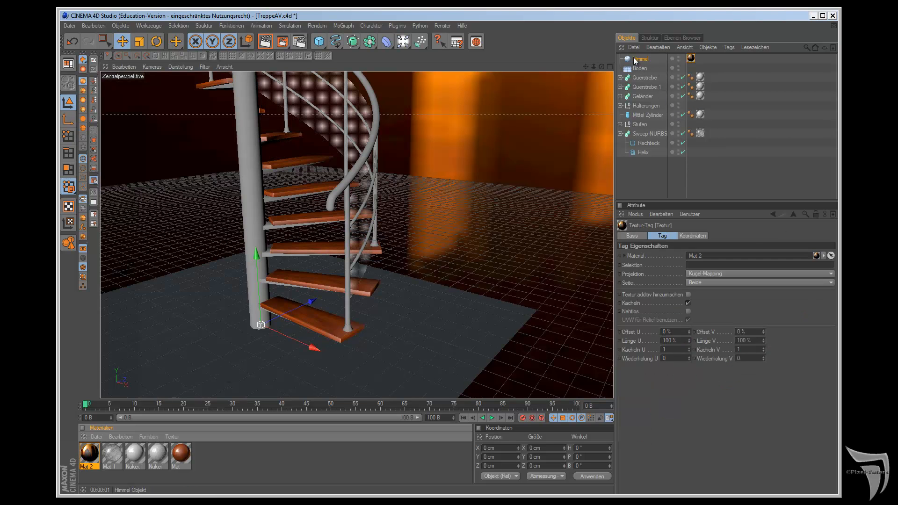
# Step: Add a Render tag to Himmel and disable Schatten werfen, Schatten empfangen and Sichtbar für Kamera
pyautogui.rightClick(639, 60)
pyautogui.moveTo(705, 64)
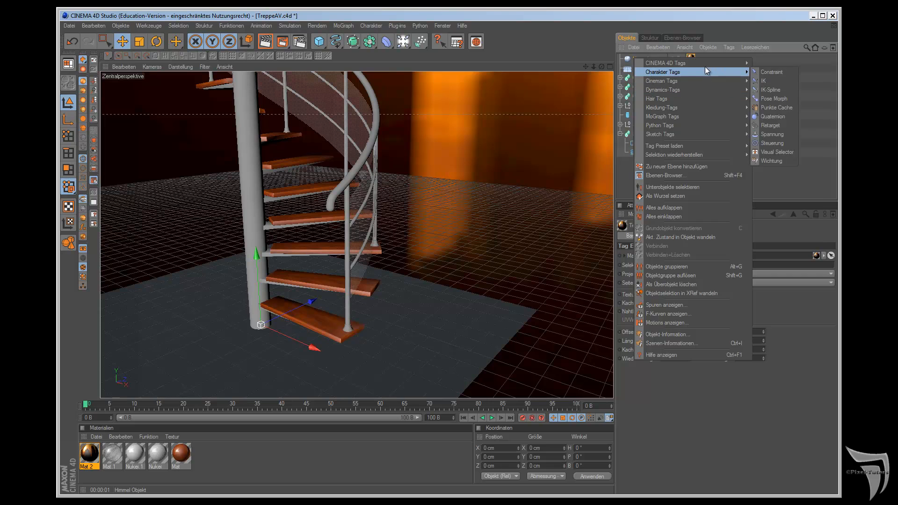
pyautogui.click(782, 188)
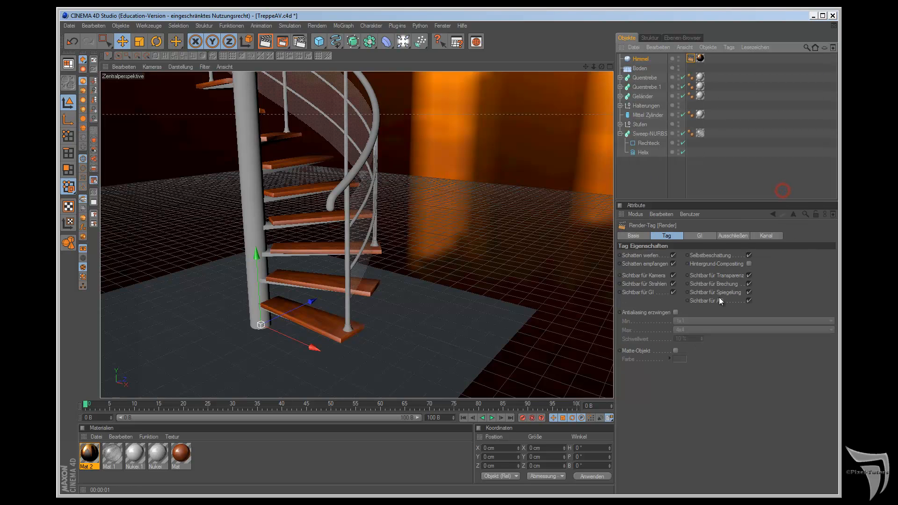
pyautogui.click(673, 255)
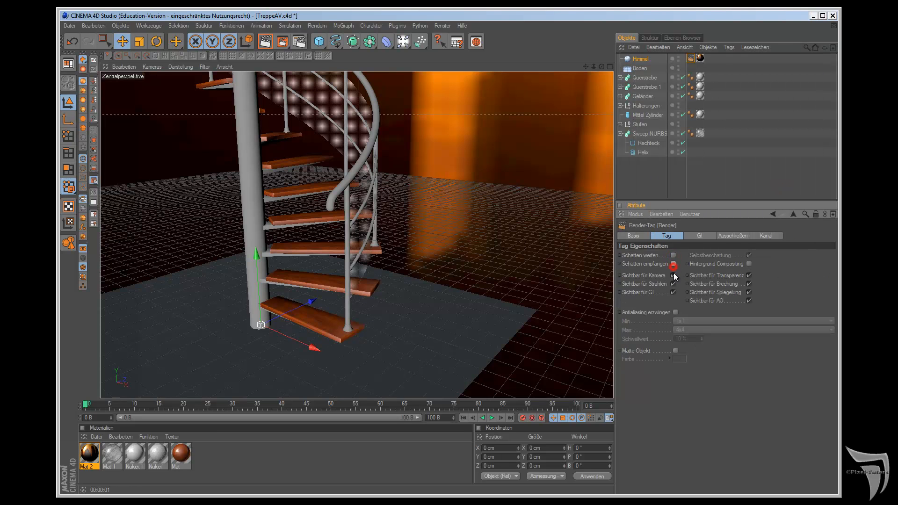
pyautogui.click(674, 275)
# Step: Render the staircase close up and again with its full height in frame to check the sky's reflections
pyautogui.click(261, 46)
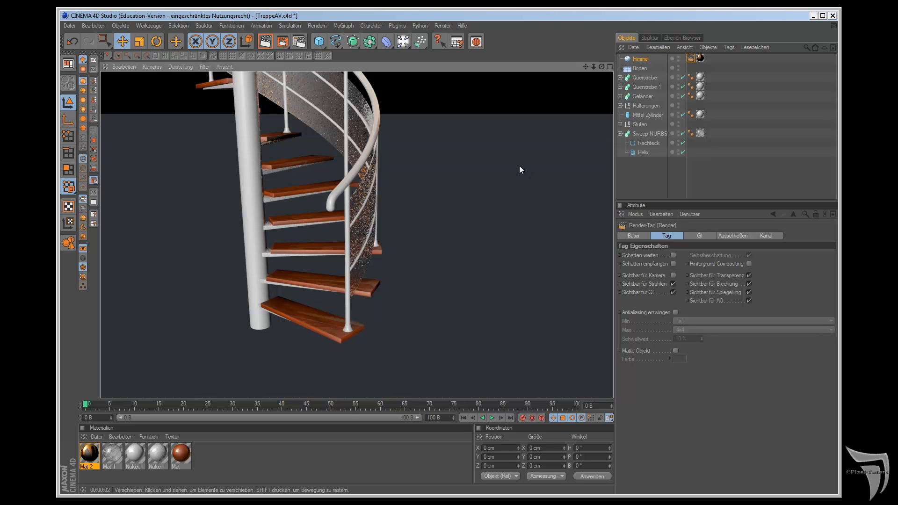
pyautogui.scroll(-10, 520, 166)
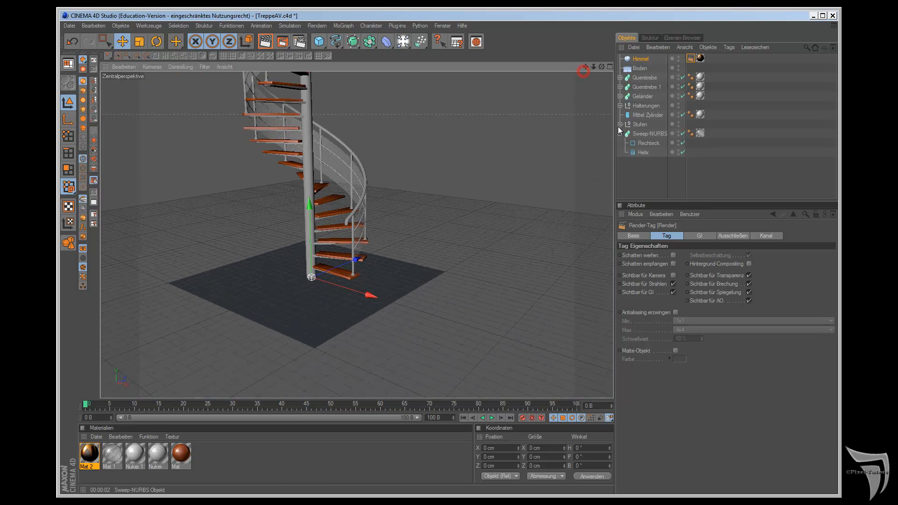
pyautogui.moveTo(585, 66); pyautogui.dragTo(554, 124)
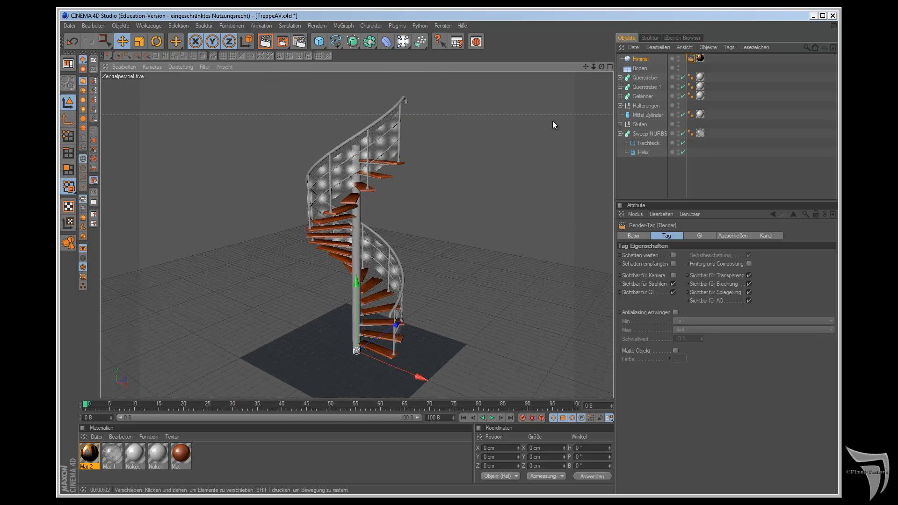
pyautogui.click(265, 41)
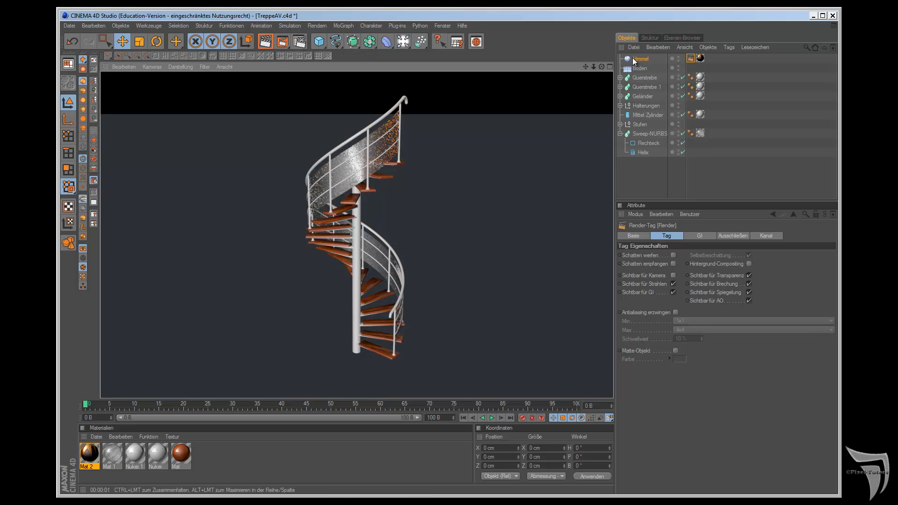
# Step: Add a point light and a camera to the scene and activate the camera for the perspective view
pyautogui.moveTo(424, 44); pyautogui.dragTo(465, 51)
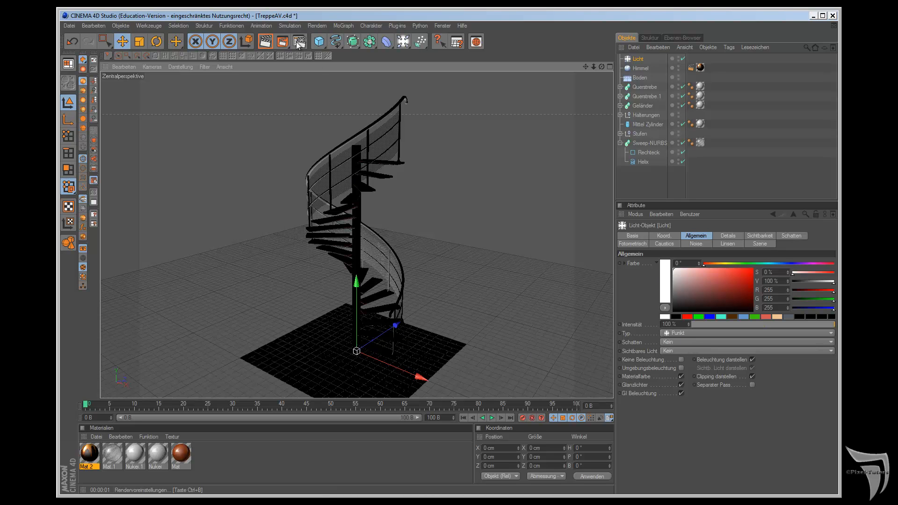
pyautogui.click(409, 43)
pyautogui.click(445, 97)
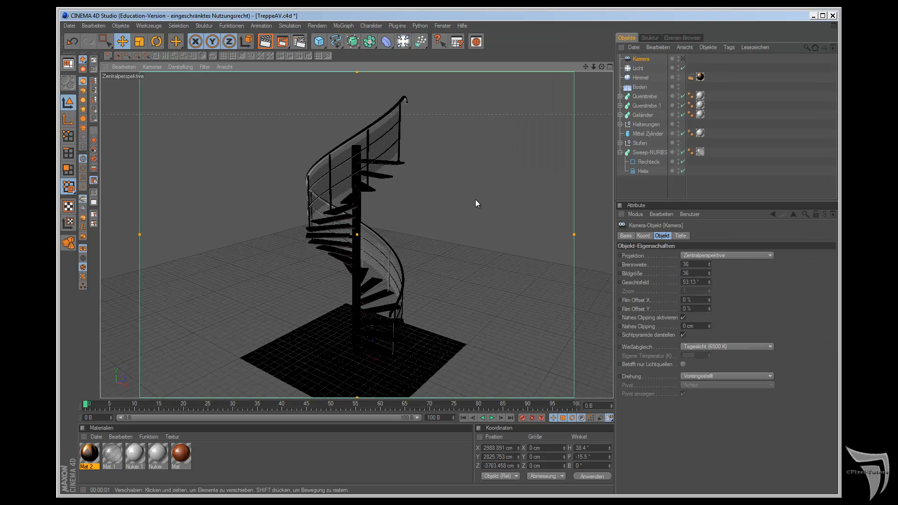
pyautogui.click(684, 58)
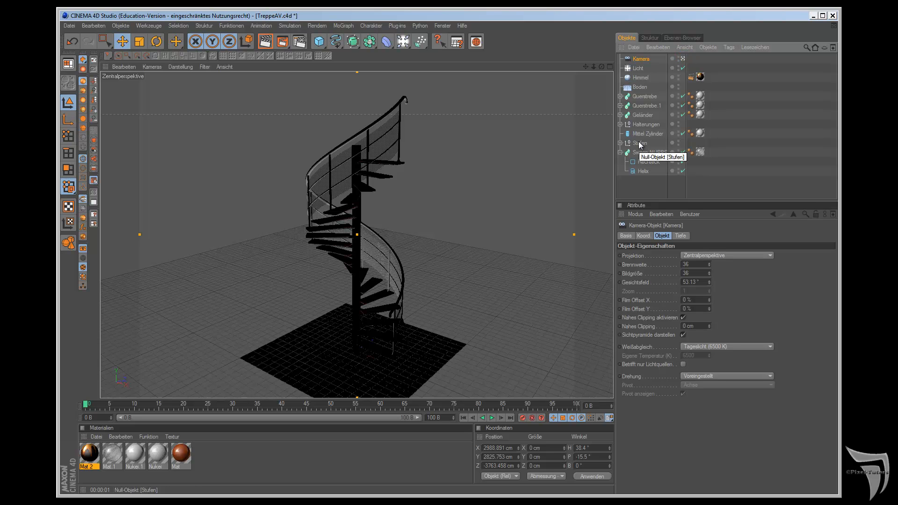
# Step: Show all four views and zoom them out to display more of the scene around the staircase
pyautogui.press('F5')
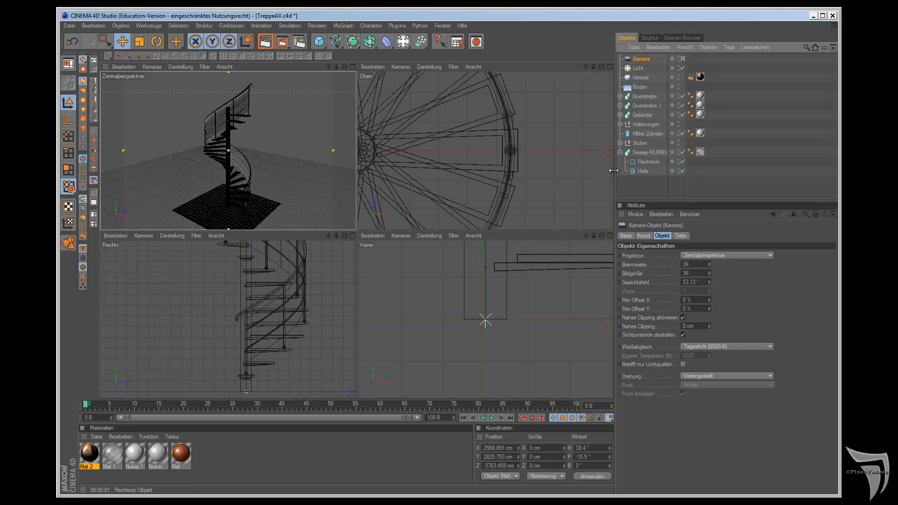
pyautogui.scroll(-2, 558, 271)
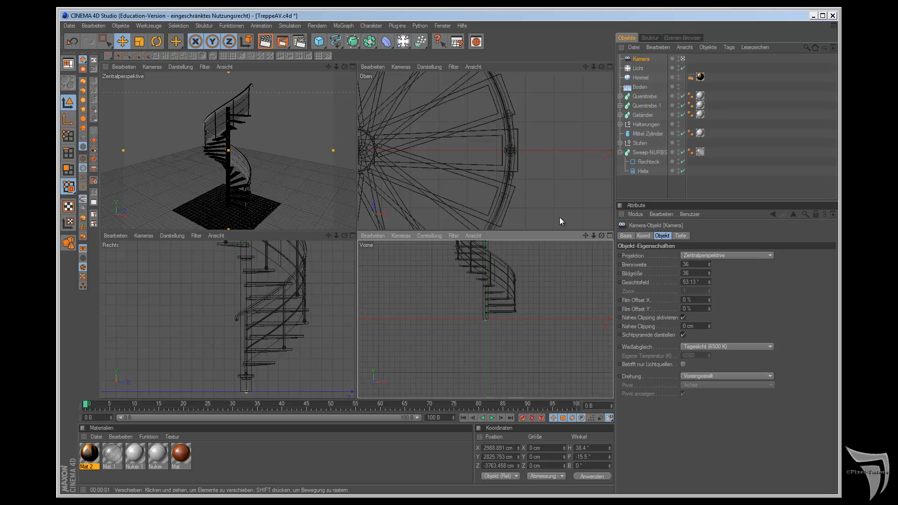
pyautogui.scroll(-6, 556, 206)
pyautogui.scroll(-6, 208, 153)
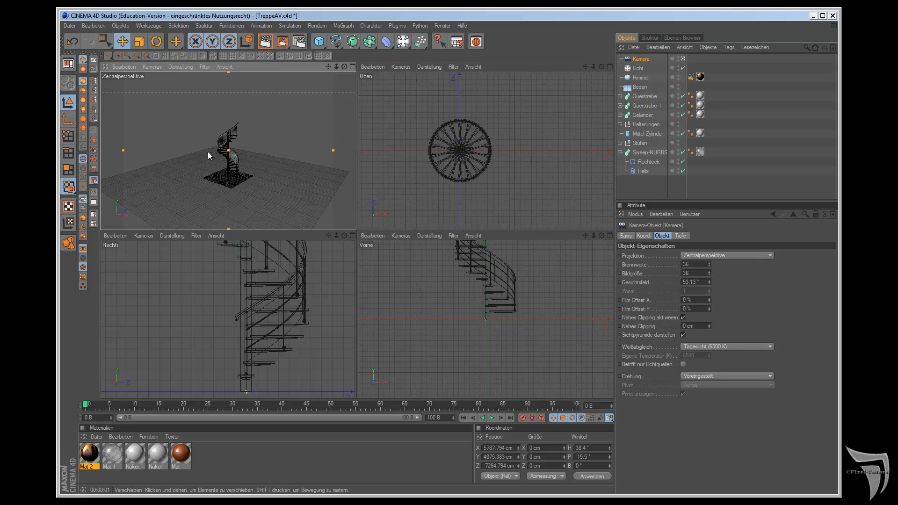
pyautogui.scroll(-5, 278, 338)
pyautogui.scroll(-4, 450, 324)
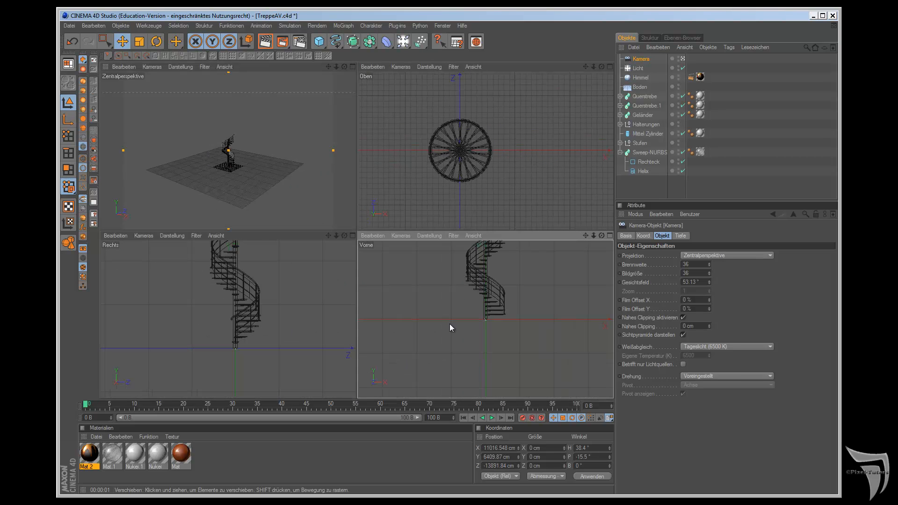
# Step: Adjust the camera's distance to frame the full staircase, at about X 2987, Y 2825, Z -3761 cm
pyautogui.click(123, 40)
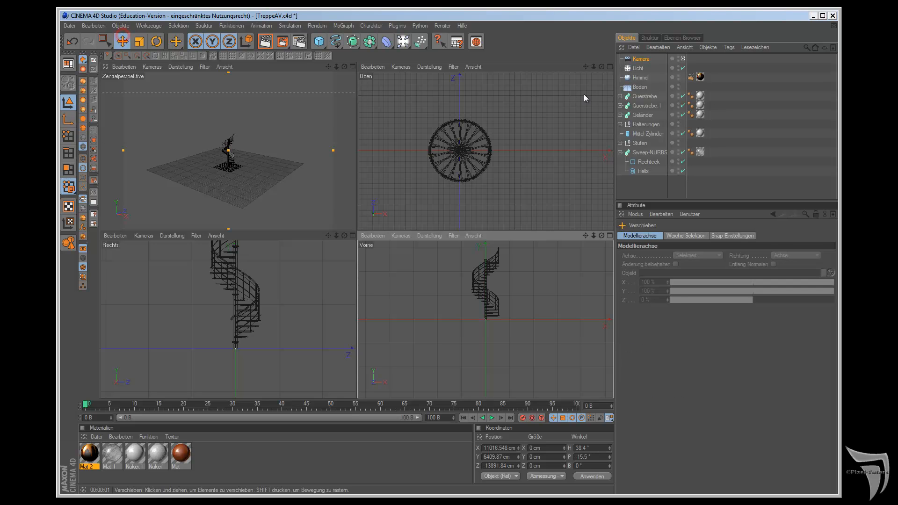
pyautogui.click(641, 59)
pyautogui.scroll(-1, 508, 281)
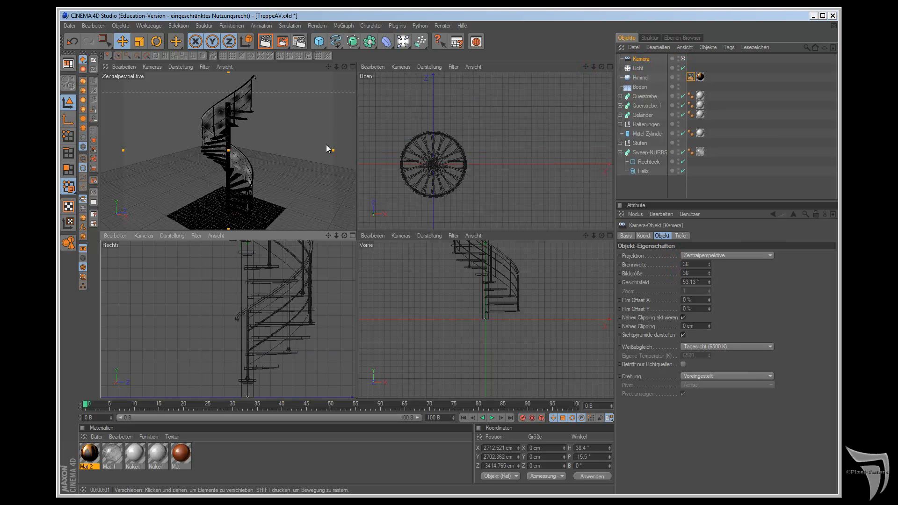
pyautogui.scroll(2, 189, 140)
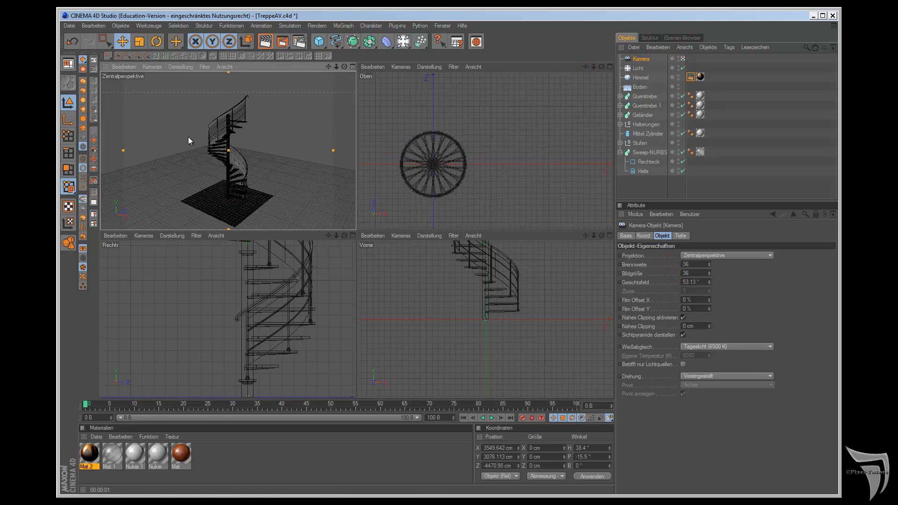
pyautogui.scroll(4, 190, 141)
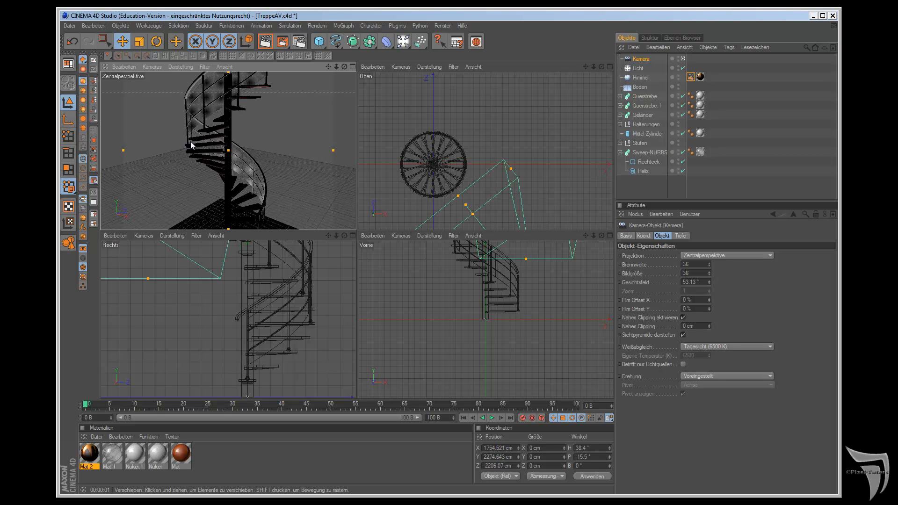
pyautogui.scroll(-5, 189, 142)
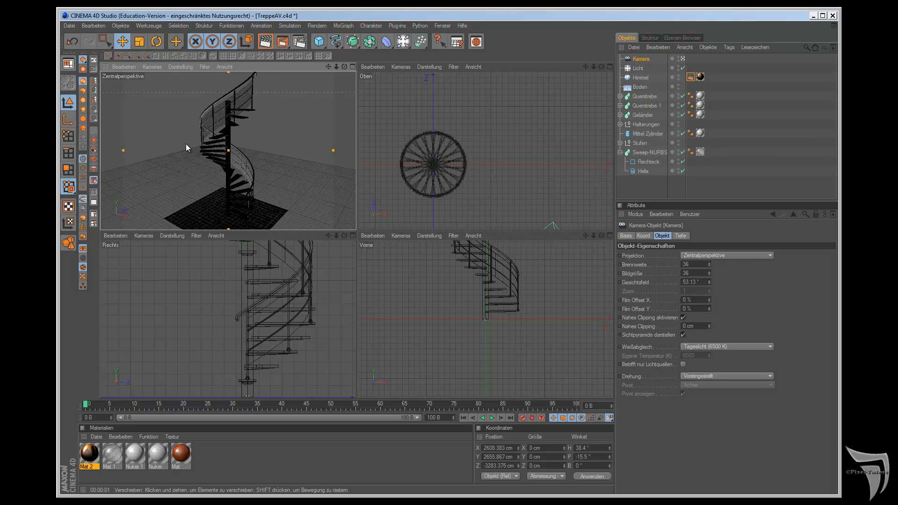
pyautogui.scroll(-4, 510, 176)
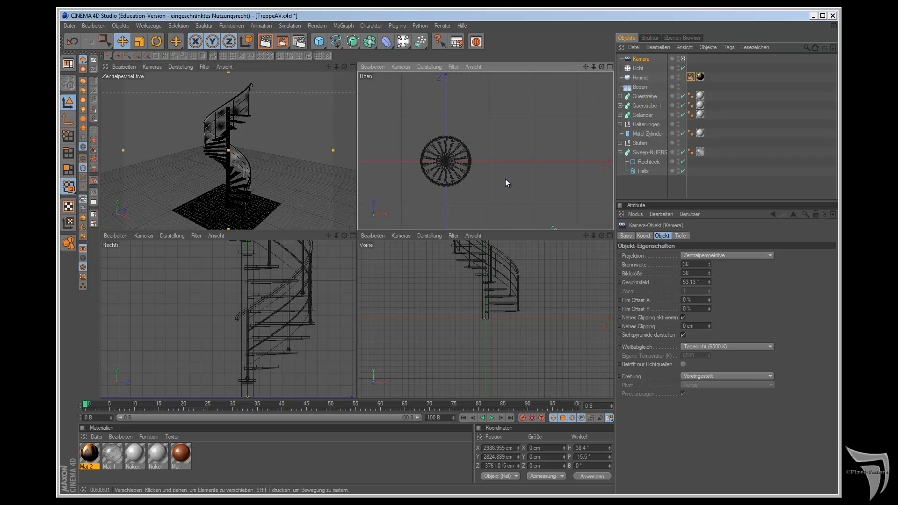
# Step: Fit the Oben, Rechts and Vorne views to the whole scene, including the staircase and camera
pyautogui.click(94, 159)
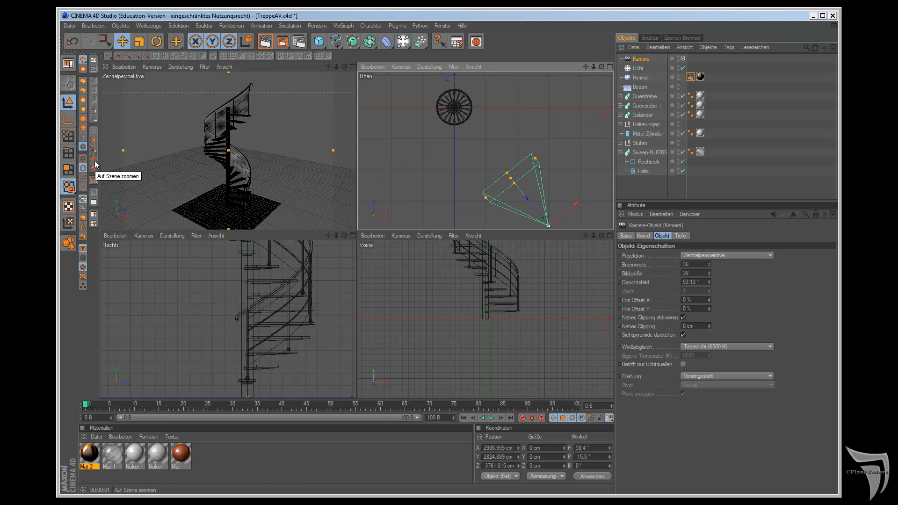
pyautogui.click(94, 170)
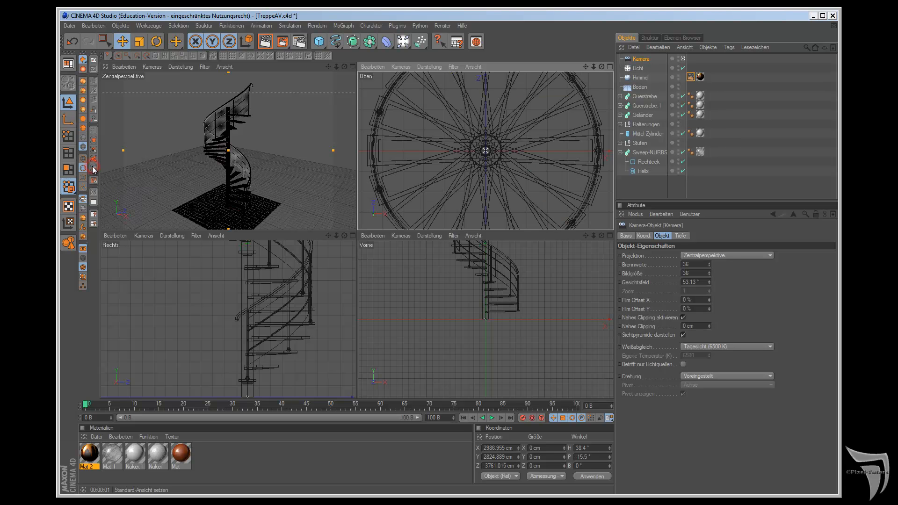
pyautogui.click(94, 159)
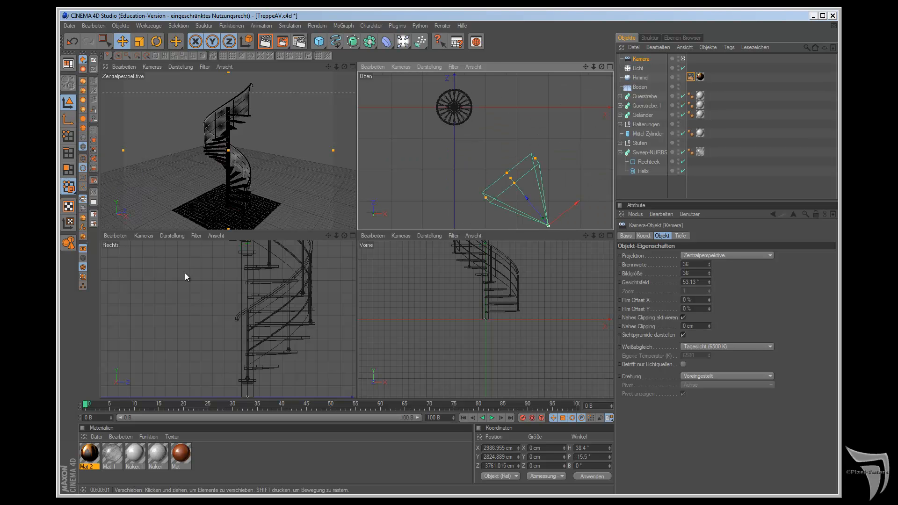
pyautogui.click(245, 259)
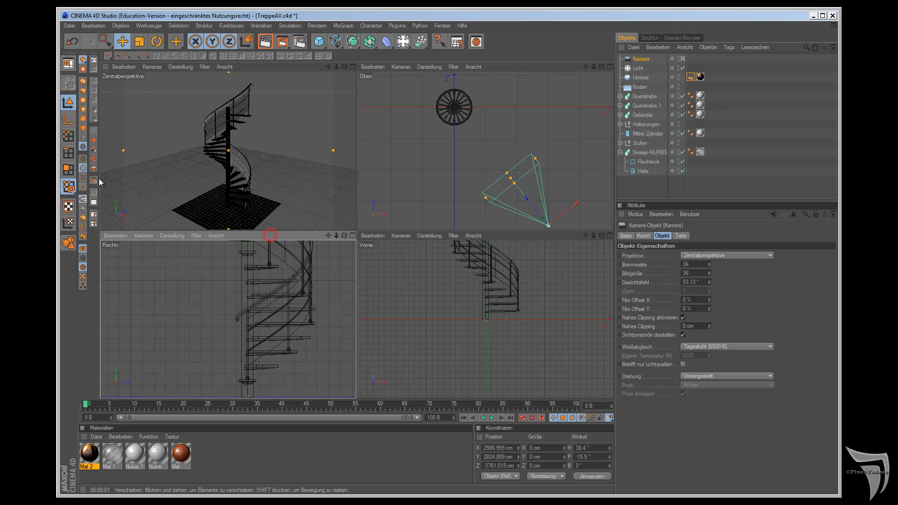
pyautogui.click(94, 161)
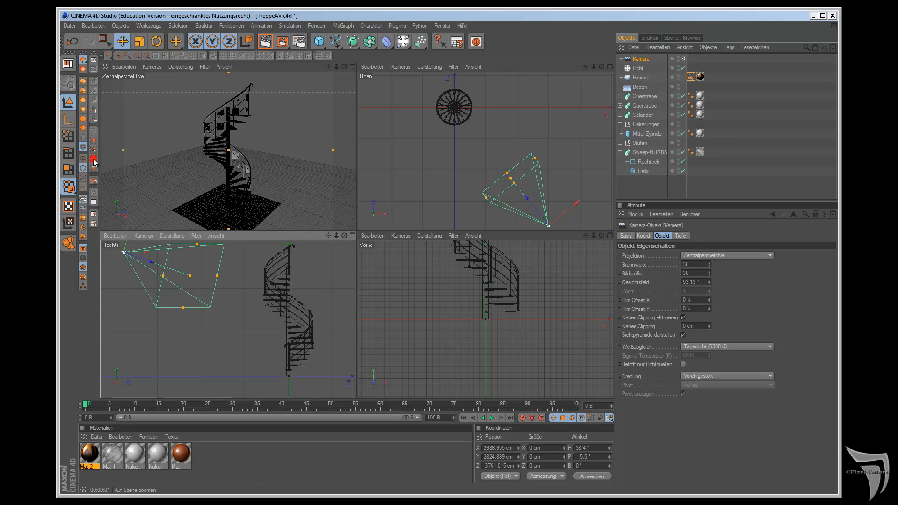
pyautogui.click(548, 235)
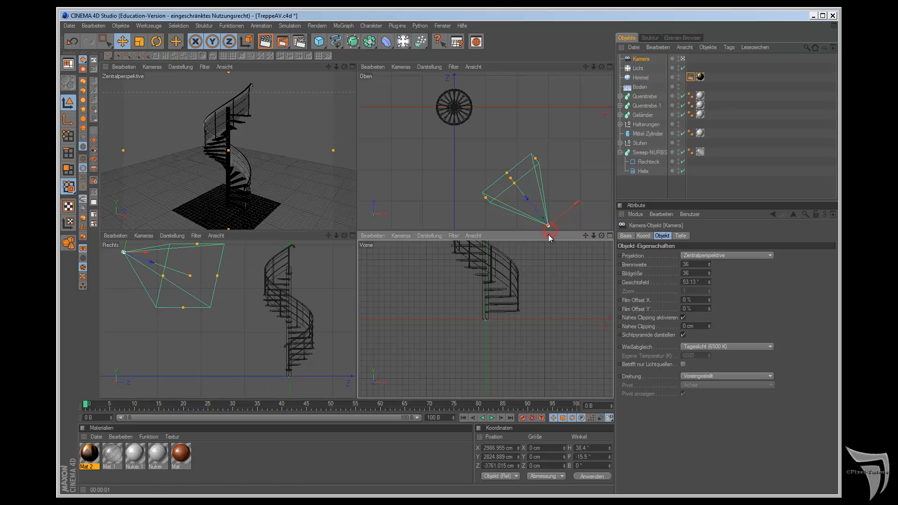
pyautogui.click(94, 158)
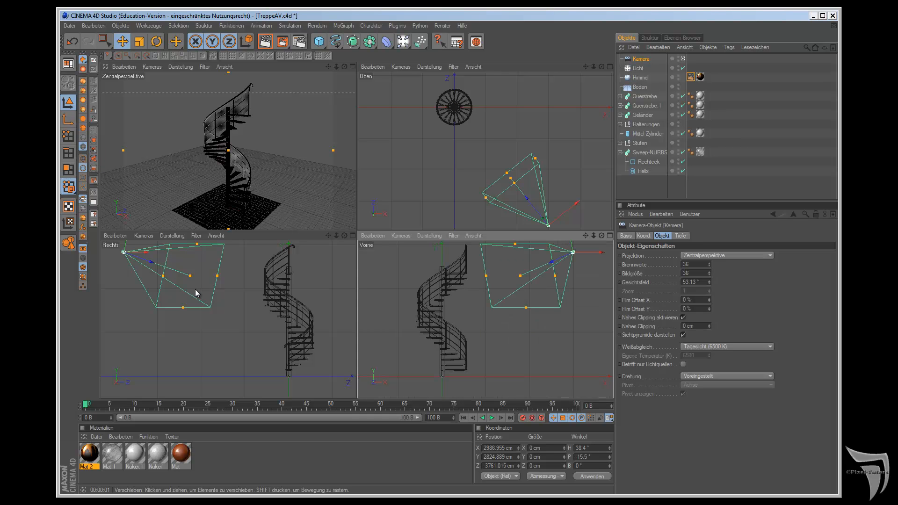
# Step: Move the light near the camera, to about X 2290, Y 2805, Z -3941 cm
pyautogui.click(637, 68)
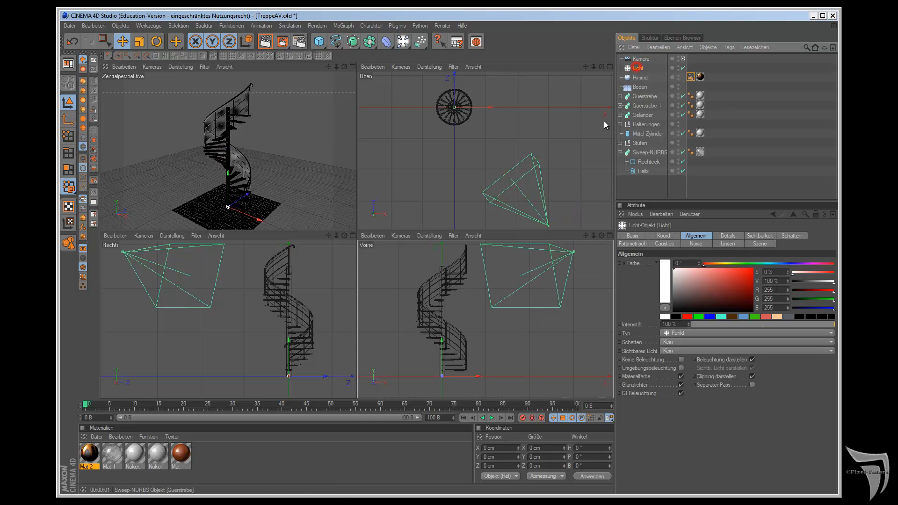
pyautogui.moveTo(454, 109); pyautogui.dragTo(507, 233)
pyautogui.moveTo(546, 344); pyautogui.dragTo(505, 279)
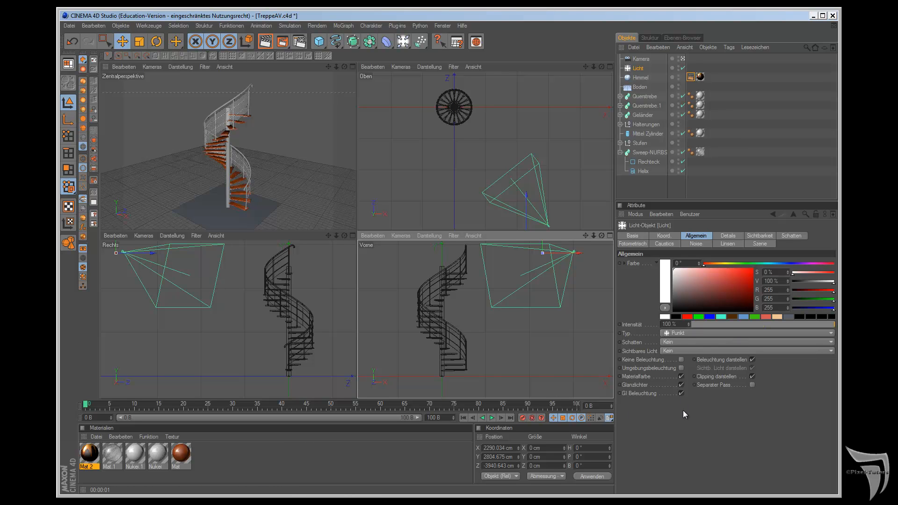
# Step: Give the light Raytraced (Hart) shadows and enable shadow display in the perspective view
pyautogui.click(704, 342)
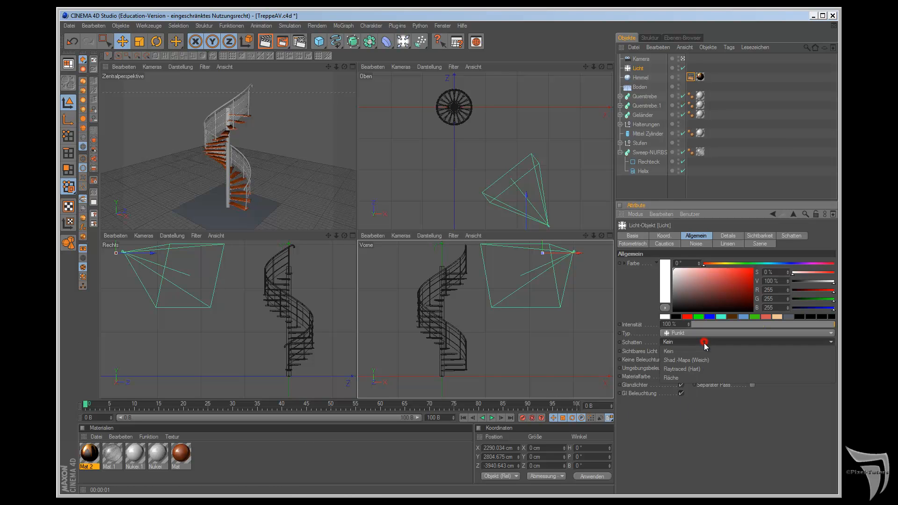
pyautogui.click(706, 369)
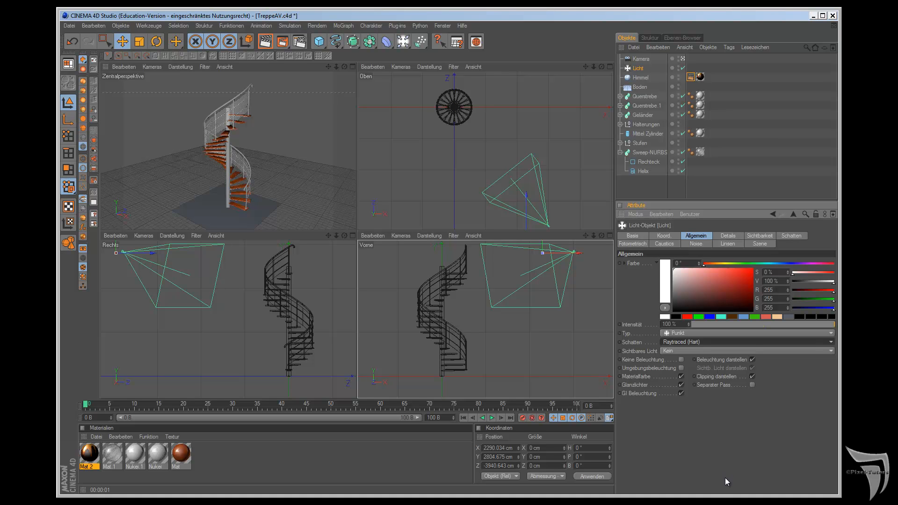
pyautogui.click(183, 66)
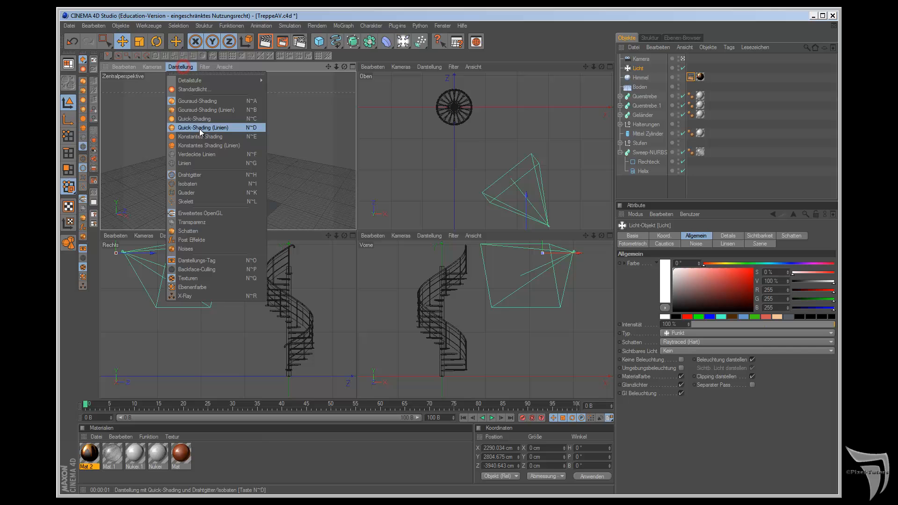
pyautogui.click(206, 231)
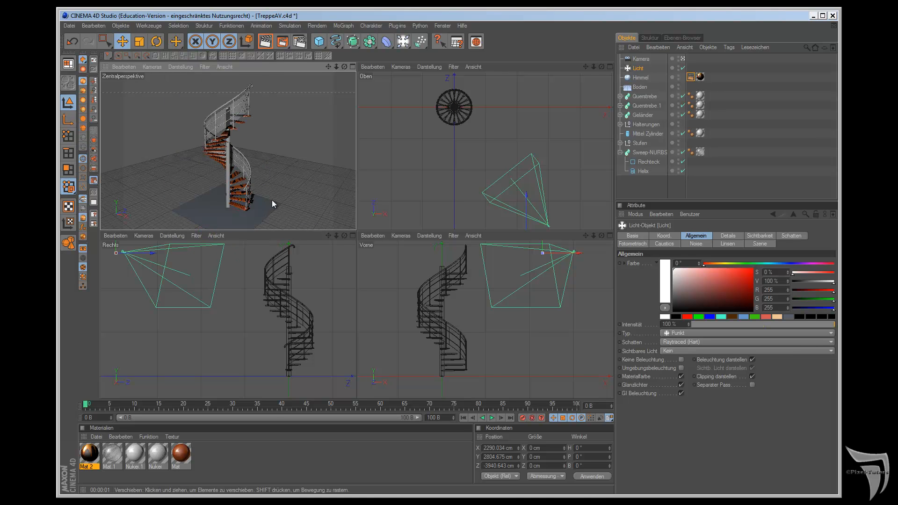
# Step: Move the light along X in the Oben view to about X 848 cm
pyautogui.moveTo(585, 67); pyautogui.dragTo(589, 42)
pyautogui.moveTo(560, 206); pyautogui.dragTo(505, 230)
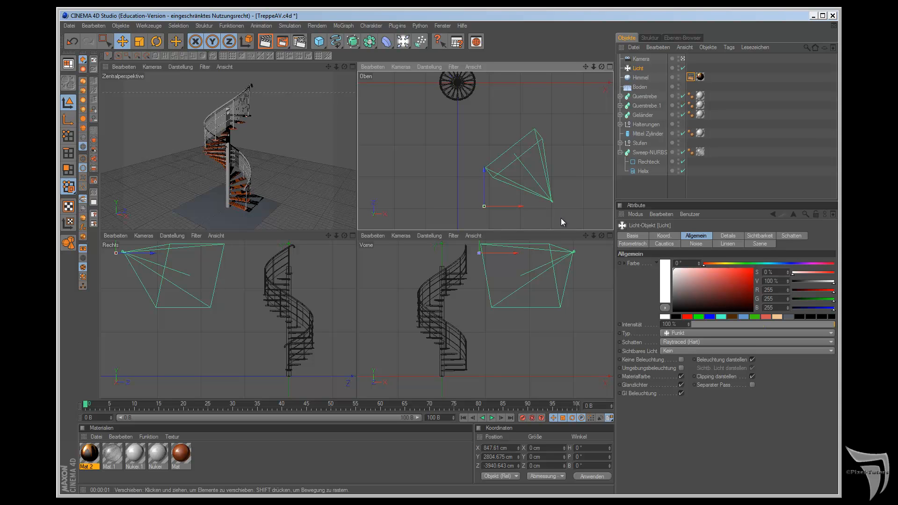
# Step: Add a second light and place it beside the staircase at about X 920, Y 1662, Z 509 cm
pyautogui.moveTo(403, 41); pyautogui.dragTo(459, 55)
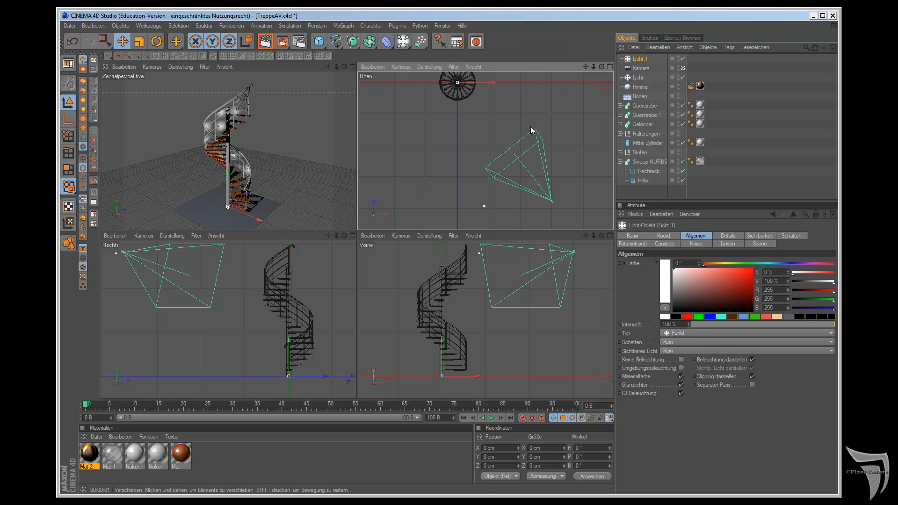
pyautogui.scroll(-3, 531, 126)
pyautogui.moveTo(509, 99); pyautogui.dragTo(486, 95)
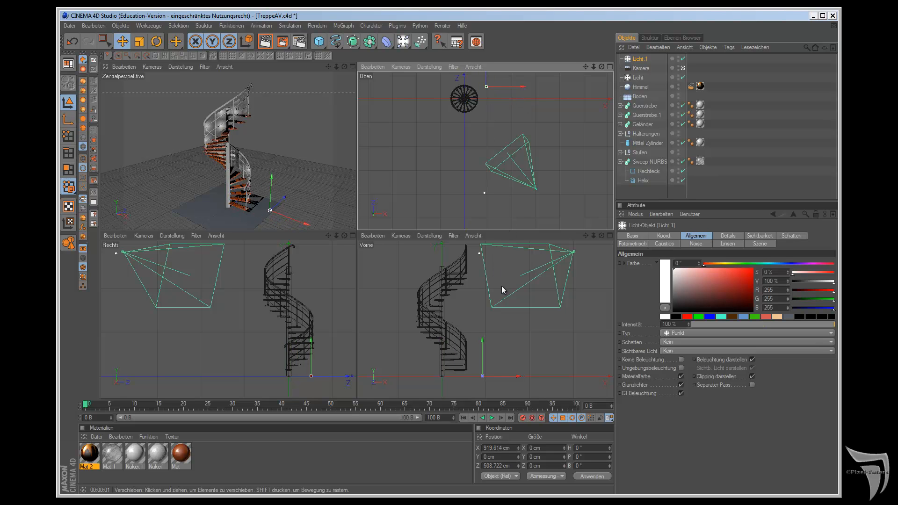
pyautogui.moveTo(273, 179); pyautogui.dragTo(277, 113)
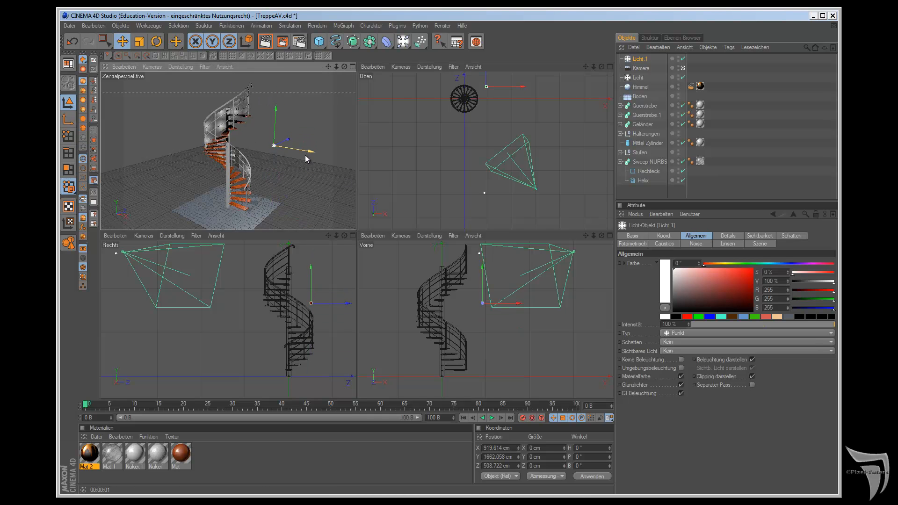
# Step: Turn off Glanzlichter for the second light and change its type to Fläche
pyautogui.click(682, 385)
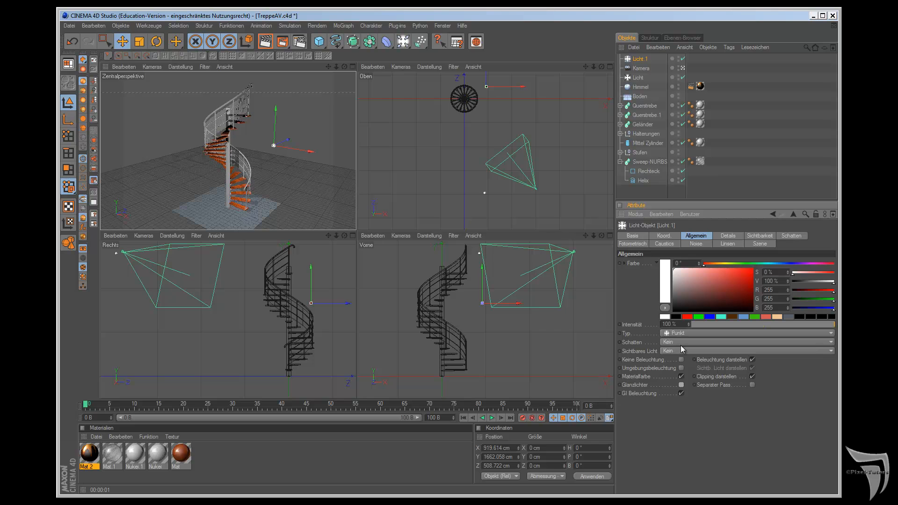
pyautogui.click(683, 333)
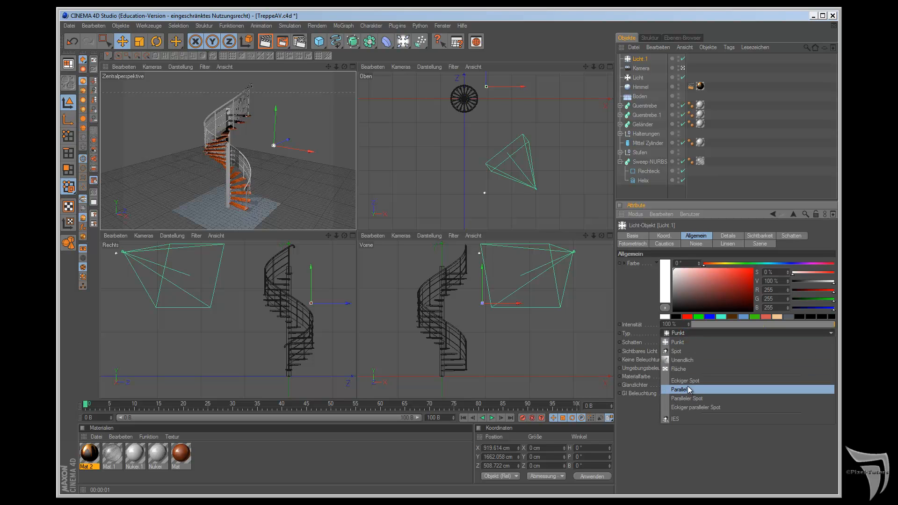
pyautogui.click(693, 369)
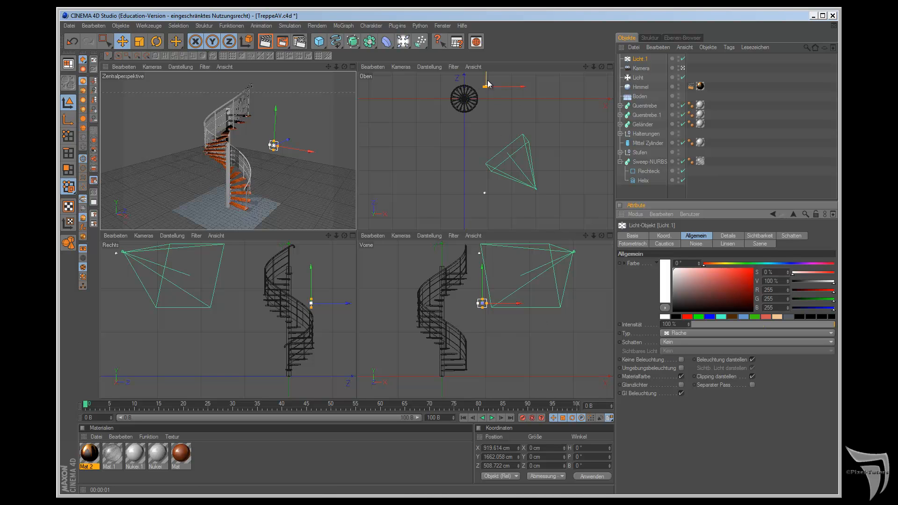
# Step: Set the area light's heading to 90°, enlarge it into a tall rectangle and shift it to about Z 466 cm
pyautogui.click(581, 447)
pyautogui.write('90')
pyautogui.press('Return')
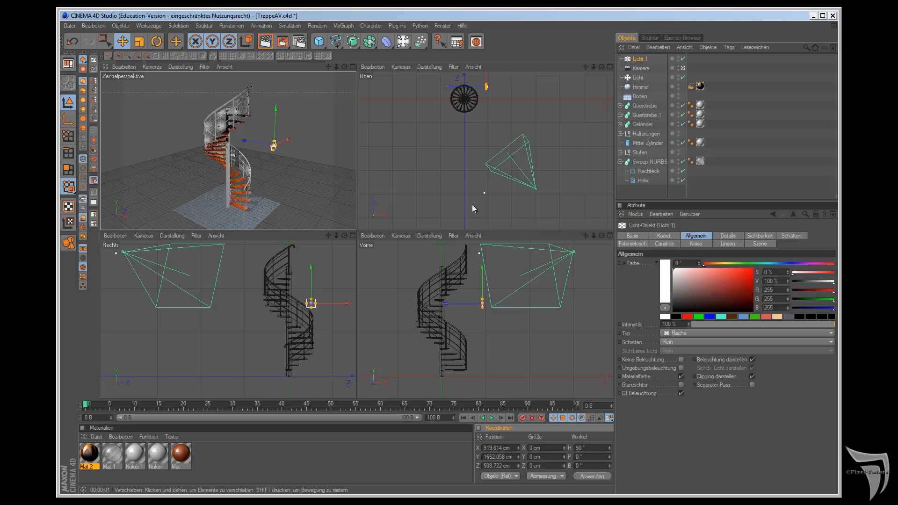
pyautogui.moveTo(274, 142); pyautogui.dragTo(277, 92)
pyautogui.moveTo(316, 303); pyautogui.dragTo(345, 304)
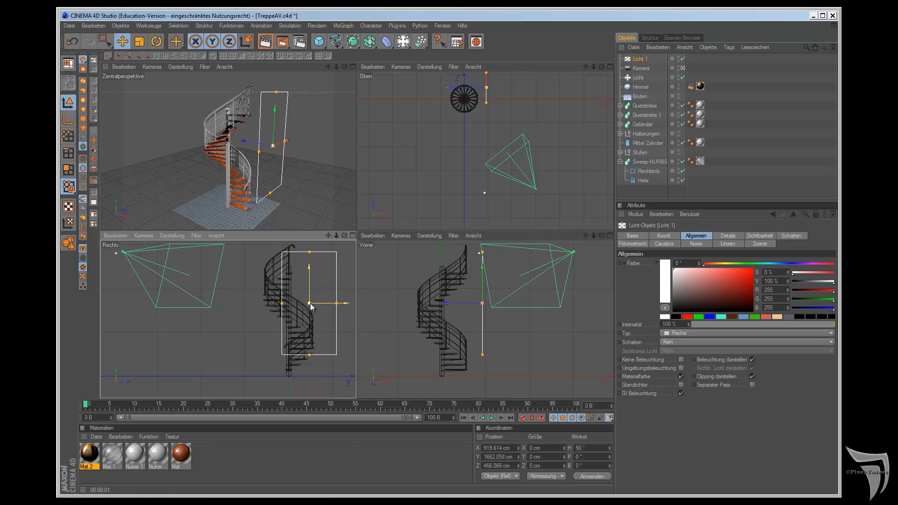
# Step: Rotate the area light about its vertical axis to a heading of about 115.1°
pyautogui.moveTo(585, 67); pyautogui.dragTo(585, 116)
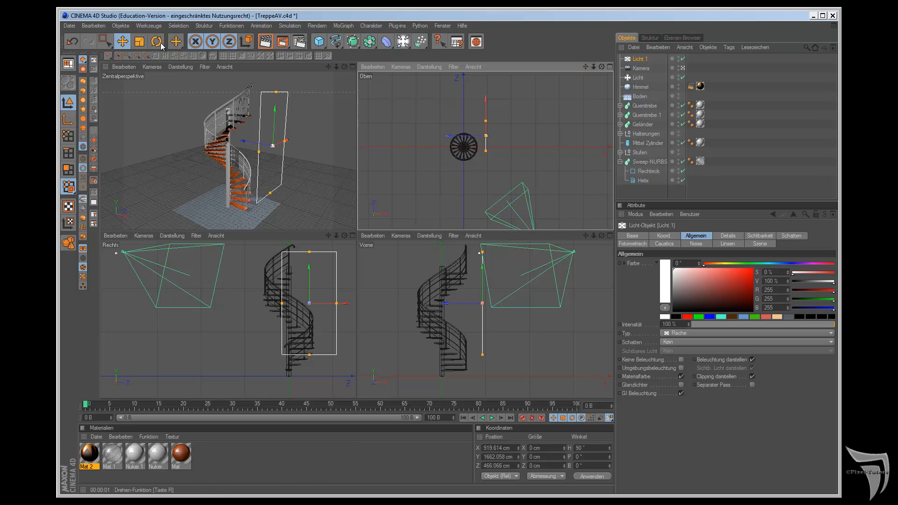
pyautogui.press('r')
pyautogui.moveTo(521, 146); pyautogui.dragTo(523, 169)
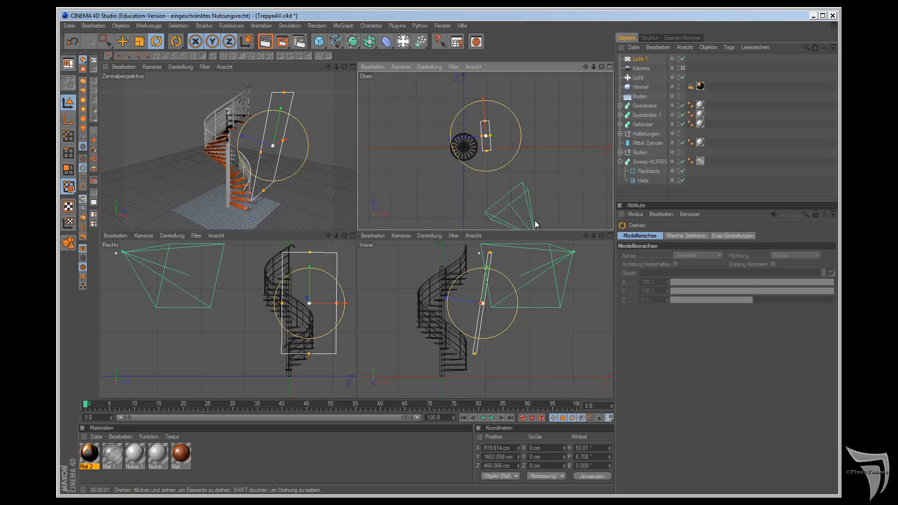
pyautogui.hotkey('ctrl', 'z')
pyautogui.moveTo(275, 111); pyautogui.dragTo(357, 229)
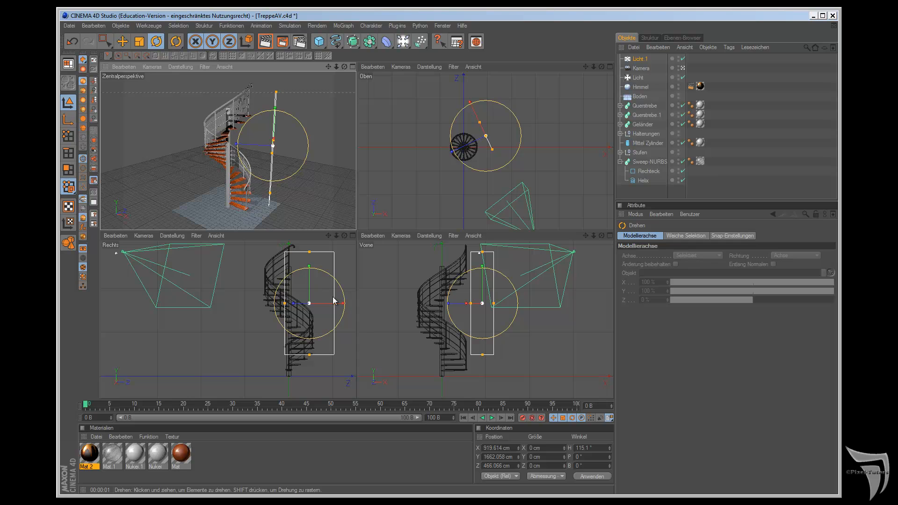
# Step: Enlarge the area light's rectangle in height and width so it spans the whole staircase
pyautogui.moveTo(482, 252)
pyautogui.mouseDown()
pyautogui.moveTo(482, 207)
pyautogui.moveTo(482, 236)
pyautogui.mouseUp()
pyautogui.moveTo(494, 304)
pyautogui.mouseDown()
pyautogui.moveTo(506, 303)
pyautogui.moveTo(508, 293)
pyautogui.moveTo(507, 304)
pyautogui.mouseUp()
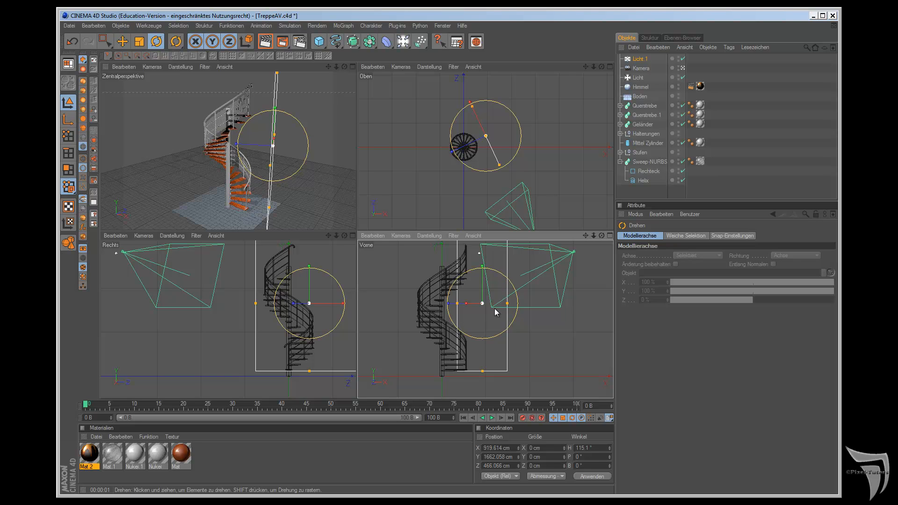
pyautogui.moveTo(507, 304); pyautogui.dragTo(509, 303)
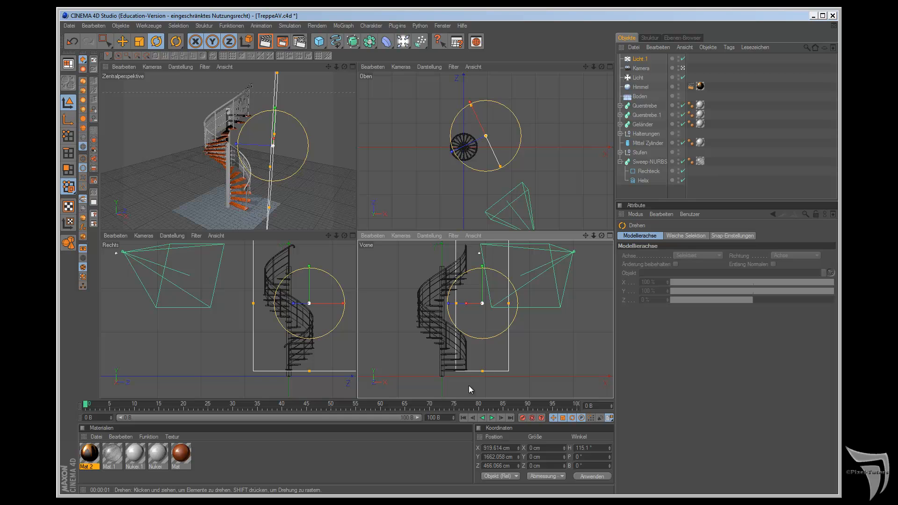
# Step: Shift the area light along its own plane to about X 1078, Z 128 cm and show only the perspective view
pyautogui.click(329, 228)
pyautogui.moveTo(328, 234); pyautogui.dragTo(358, 276)
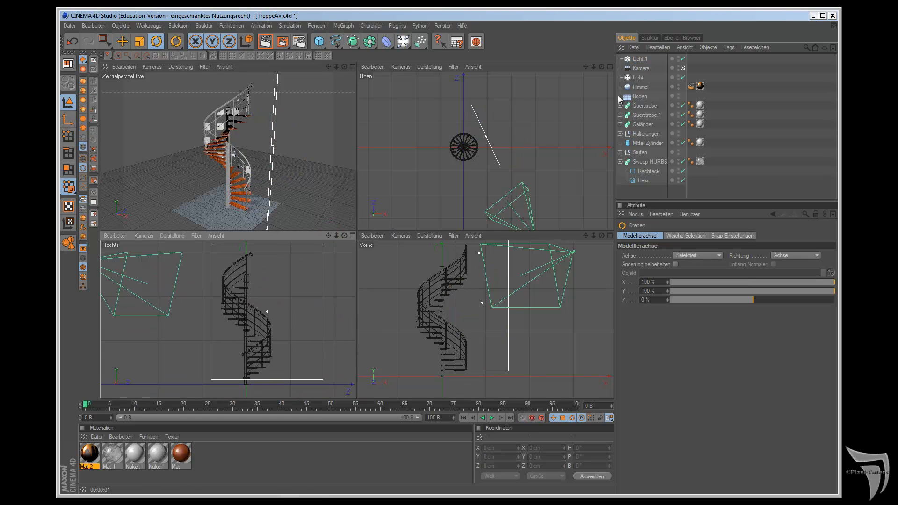
pyautogui.click(491, 143)
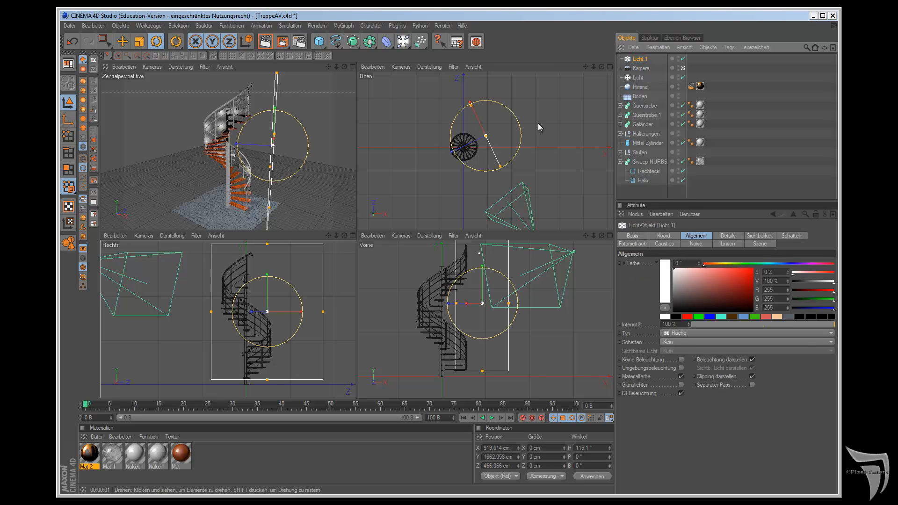
pyautogui.press('e')
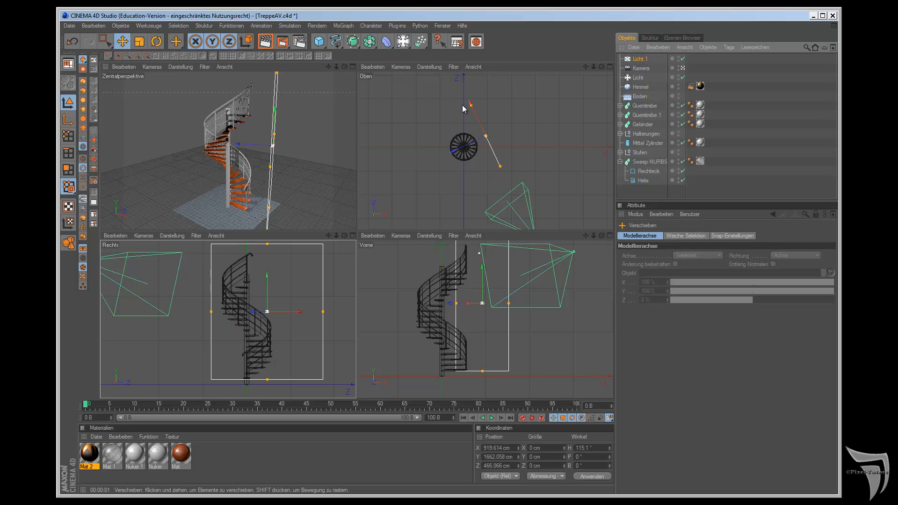
pyautogui.moveTo(471, 103); pyautogui.dragTo(473, 108)
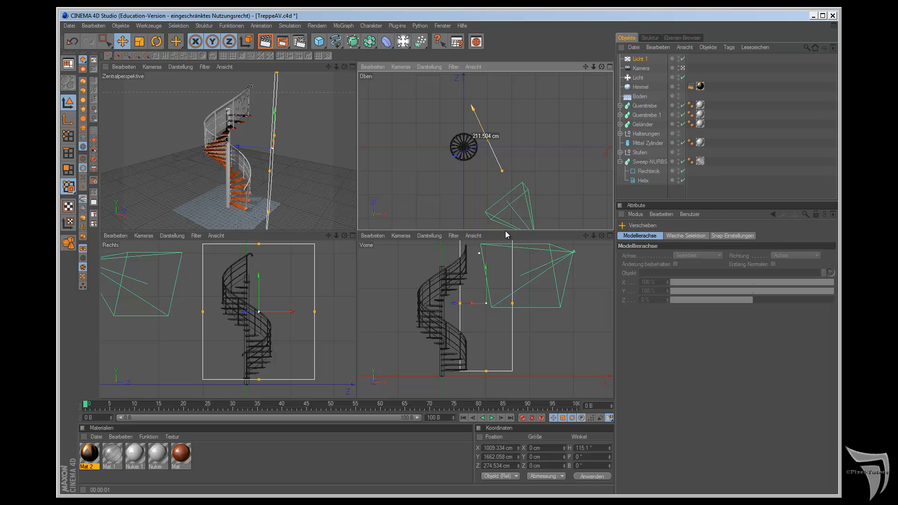
pyautogui.press('F1')
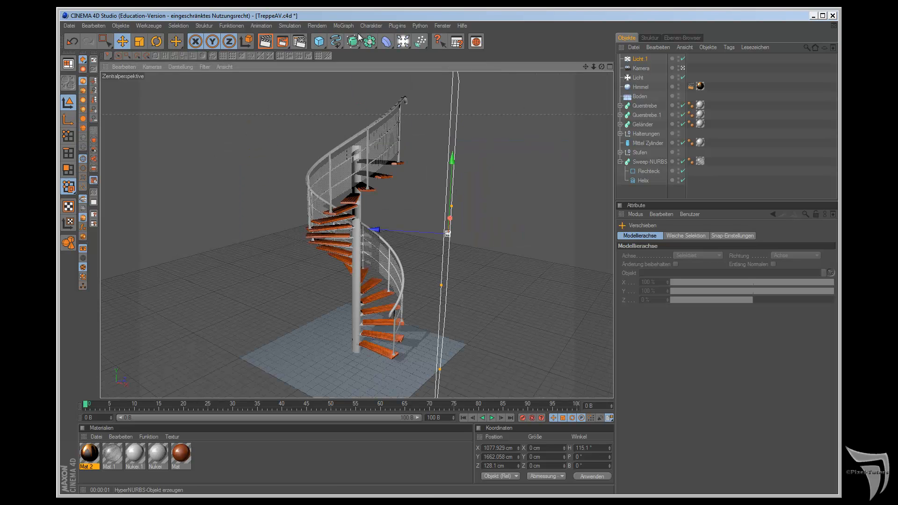
# Step: Set the area light's intensity to 40 %
pyautogui.click(637, 58)
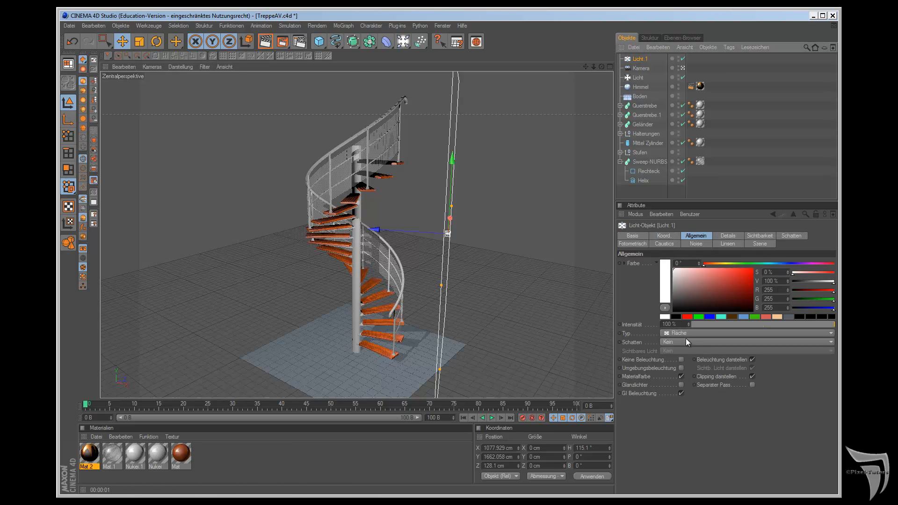
pyautogui.doubleClick(674, 324)
pyautogui.write('40')
pyautogui.press('Return')
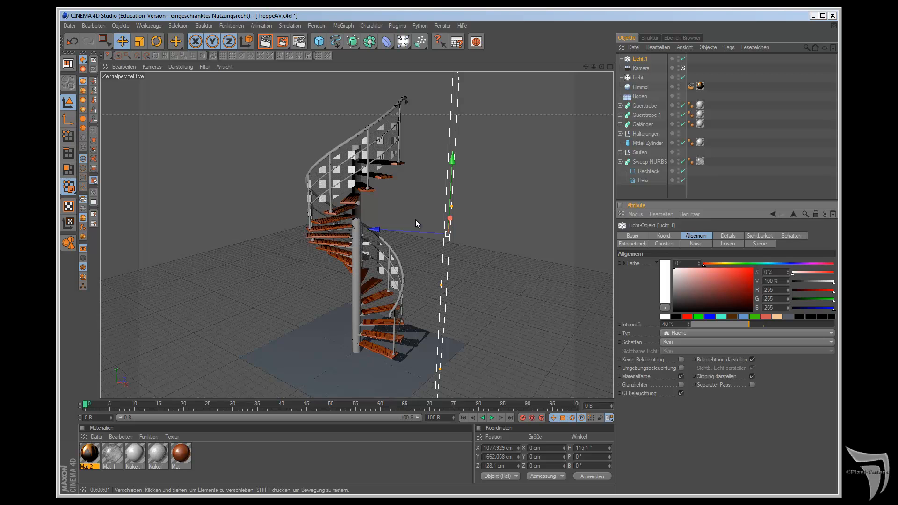
# Step: Add a third light and place it high behind the staircase at about X -1467, Y 2677, Z 2191 cm
pyautogui.moveTo(403, 41); pyautogui.dragTo(423, 53)
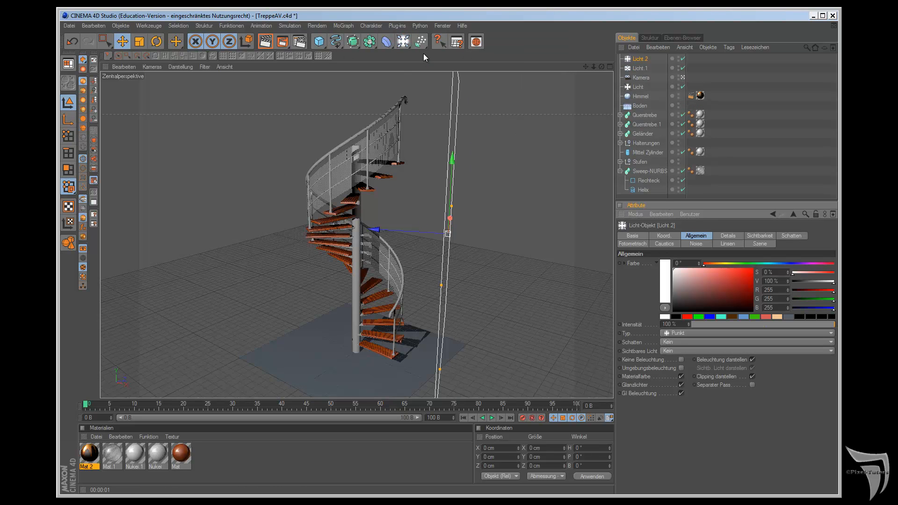
pyautogui.middleClick(599, 151)
pyautogui.moveTo(467, 149); pyautogui.dragTo(440, 106)
pyautogui.moveTo(393, 353); pyautogui.dragTo(394, 243)
pyautogui.moveTo(505, 280); pyautogui.dragTo(505, 282)
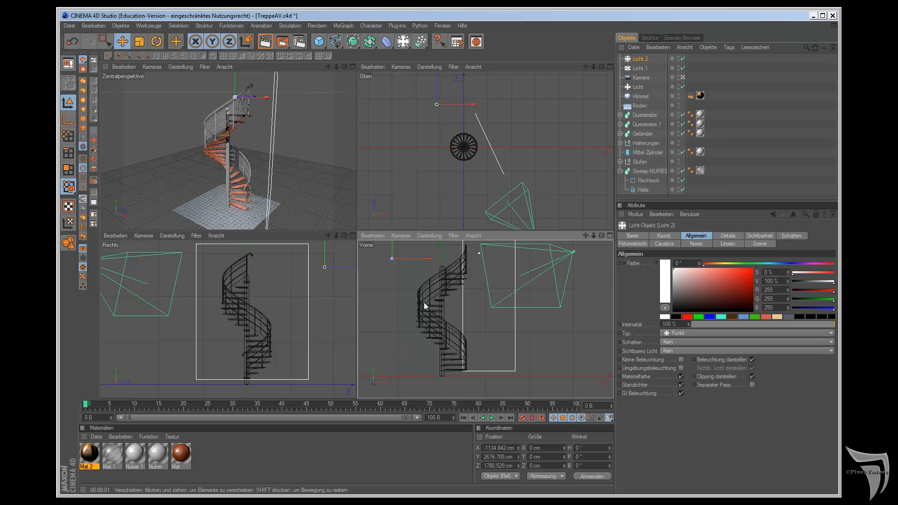
pyautogui.moveTo(436, 90)
pyautogui.mouseDown()
pyautogui.moveTo(437, 79)
pyautogui.moveTo(452, 97)
pyautogui.mouseUp()
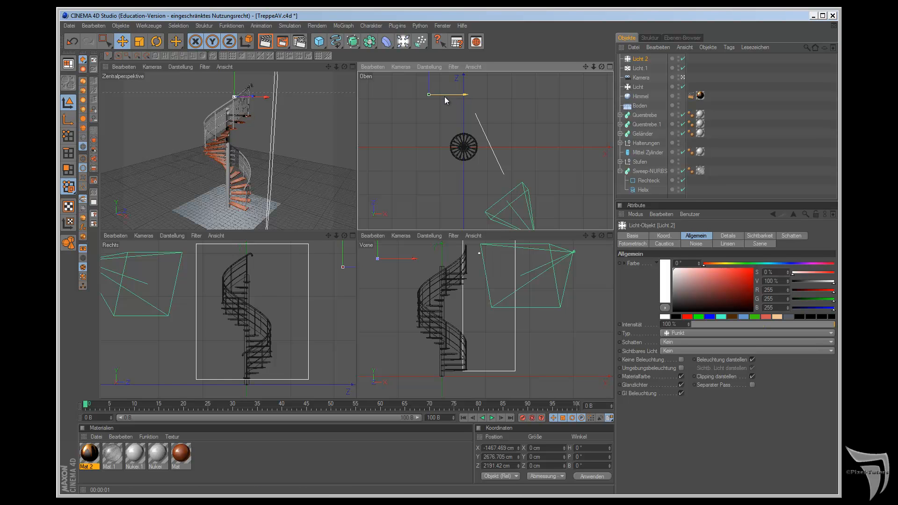
pyautogui.press('F1')
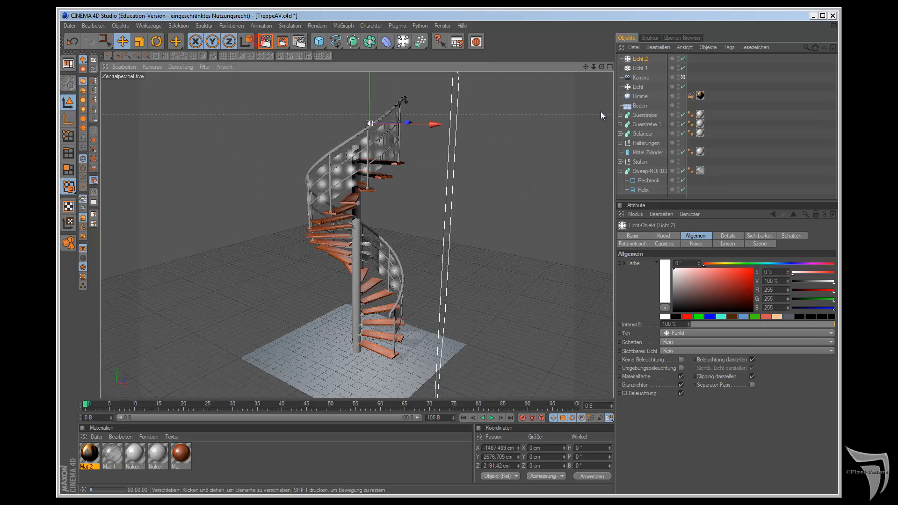
# Step: Test-render the perspective view, set the third light's intensity to 70 % and render again
pyautogui.hotkey('ctrl', 'r')
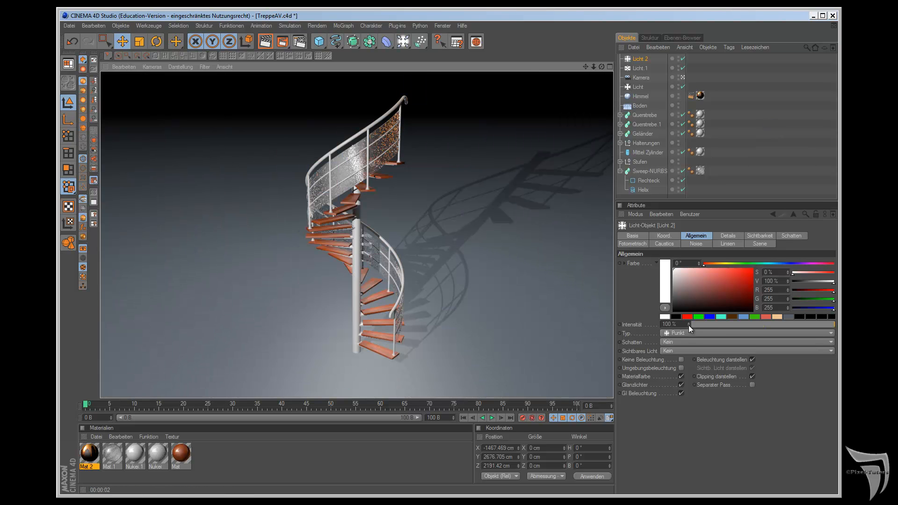
pyautogui.click(676, 325)
pyautogui.write('70')
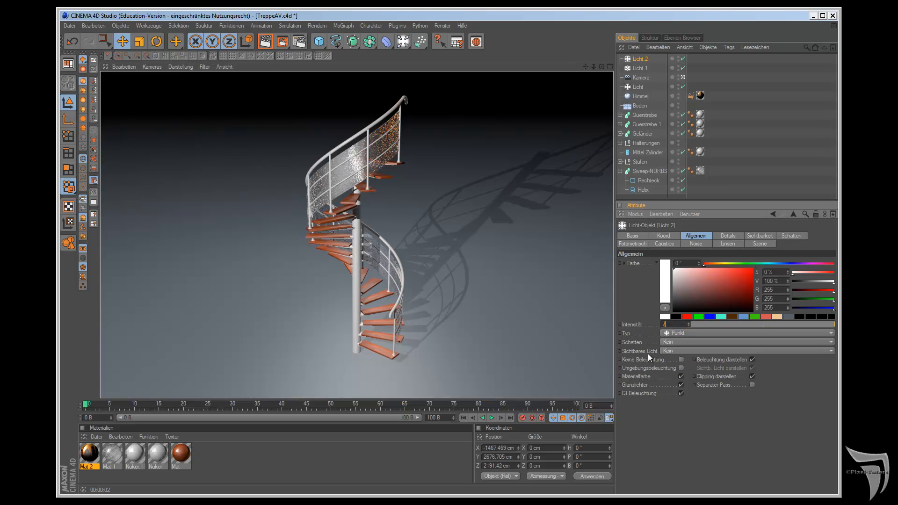
pyautogui.press('Return')
pyautogui.click(265, 41)
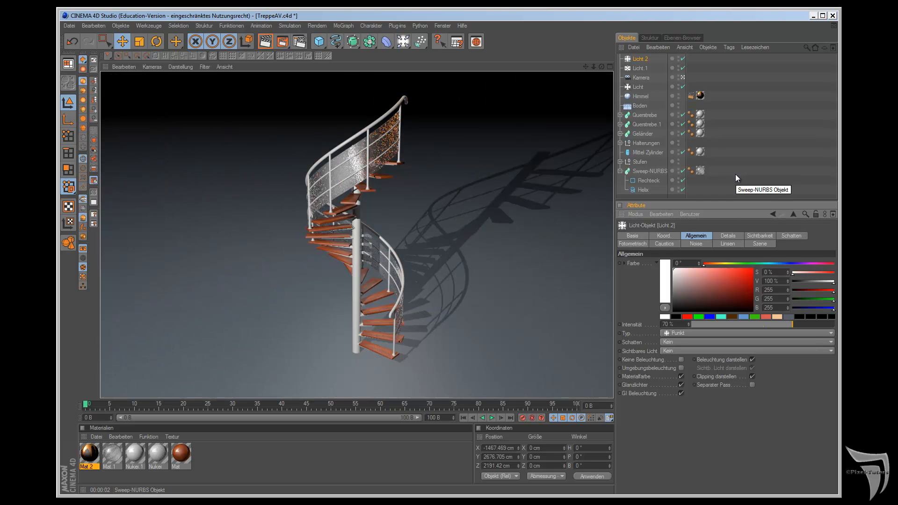
# Step: Set the falloff (Abnahme) of the third light to Linear in its details
pyautogui.click(644, 59)
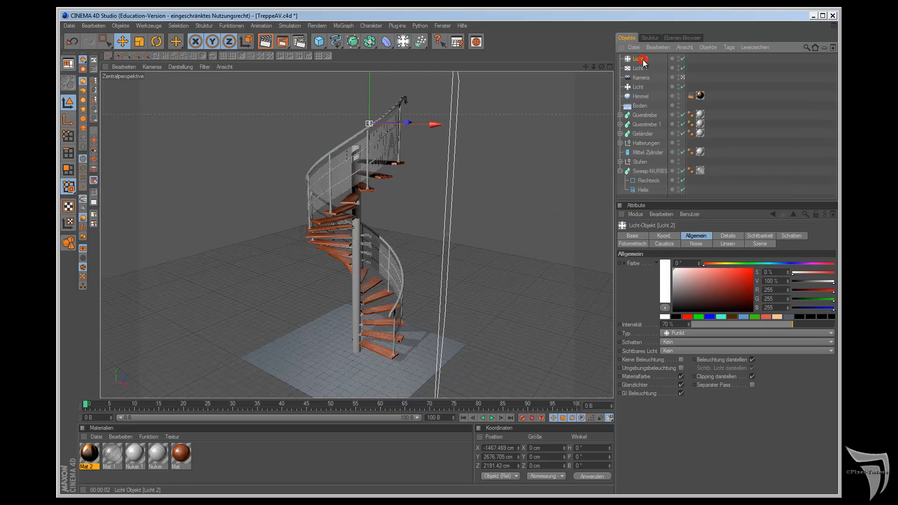
pyautogui.click(732, 234)
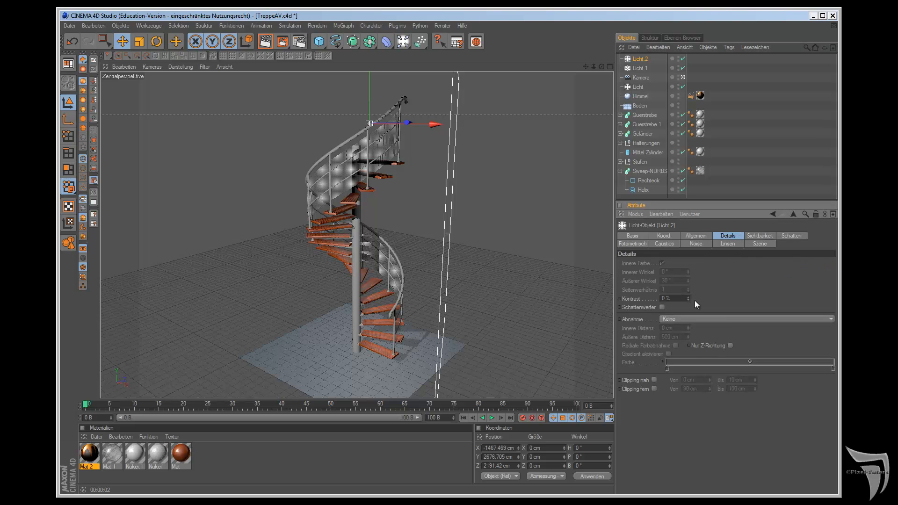
pyautogui.click(701, 320)
pyautogui.click(702, 350)
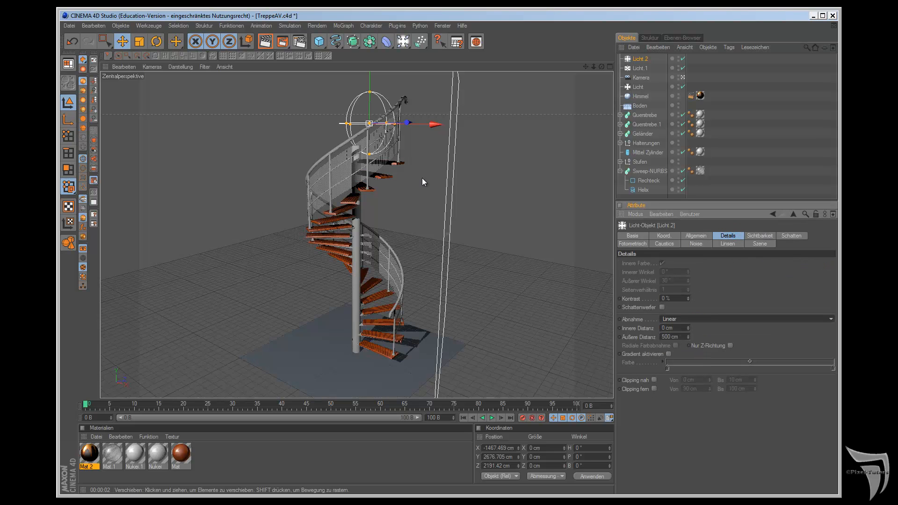
# Step: Enlarge the third light's outer falloff distance to about 3702 cm and test-render the perspective view
pyautogui.press('F2')
pyautogui.moveTo(265, 119); pyautogui.dragTo(504, 278)
pyautogui.press('F1')
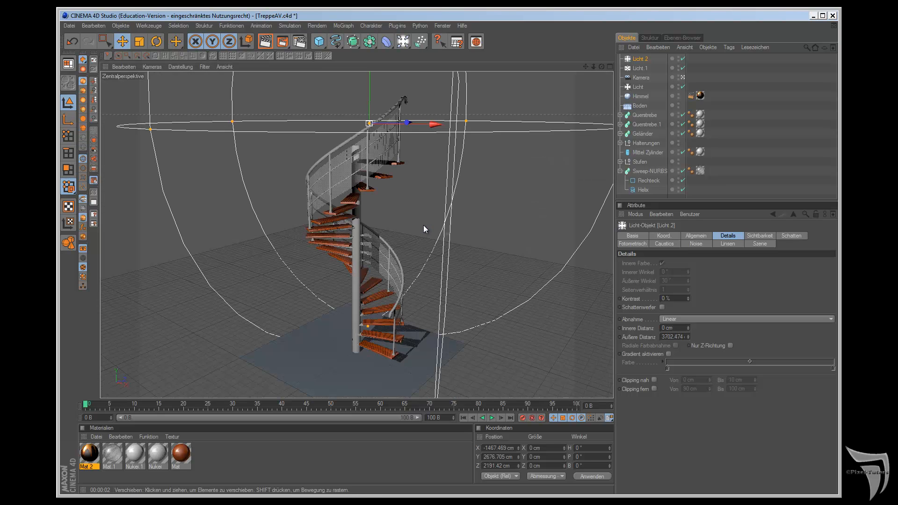
pyautogui.click(265, 42)
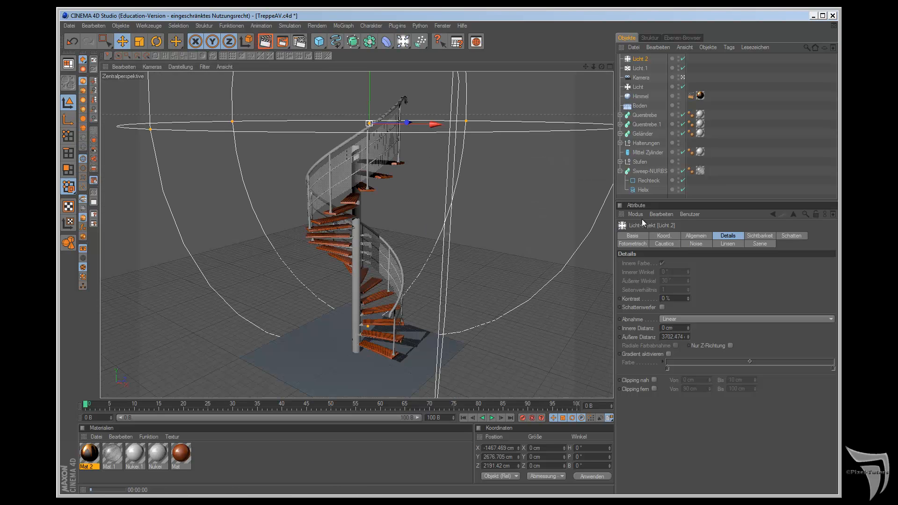
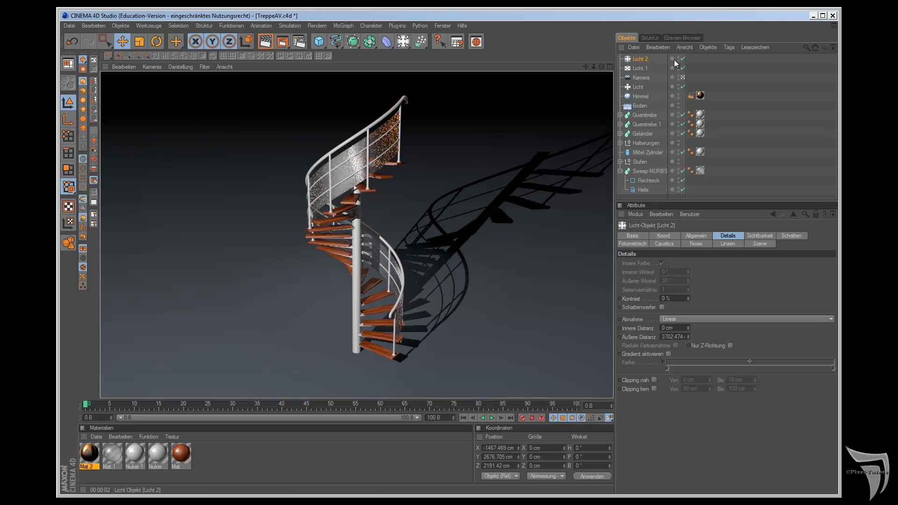
# Step: Raise the first light (Licht) far above the staircase to a Y position of about 14811 cm and test-render the views
pyautogui.click(638, 87)
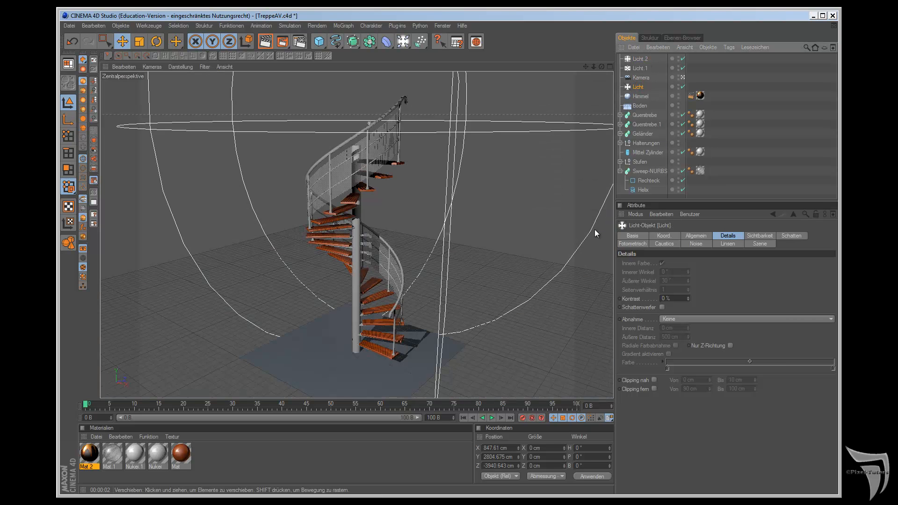
pyautogui.middleClick(594, 230)
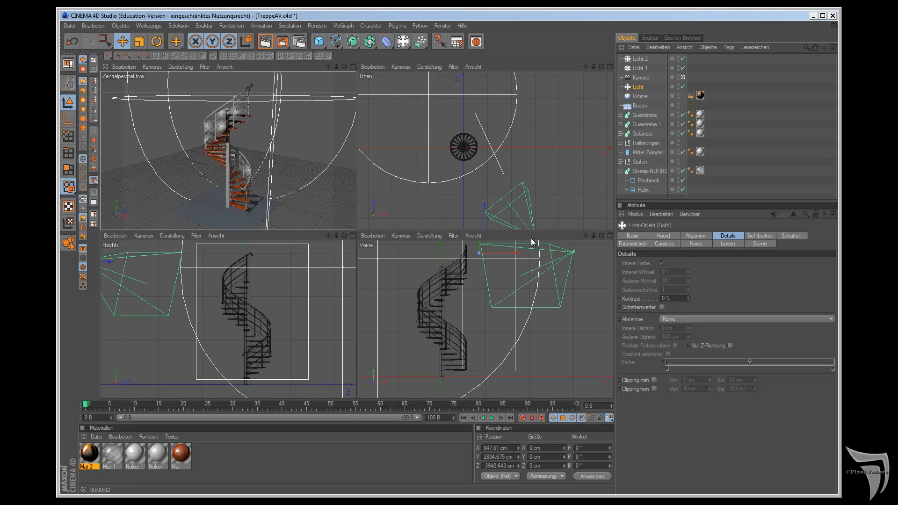
pyautogui.scroll(-4, 493, 276)
pyautogui.moveTo(482, 260); pyautogui.dragTo(505, 273)
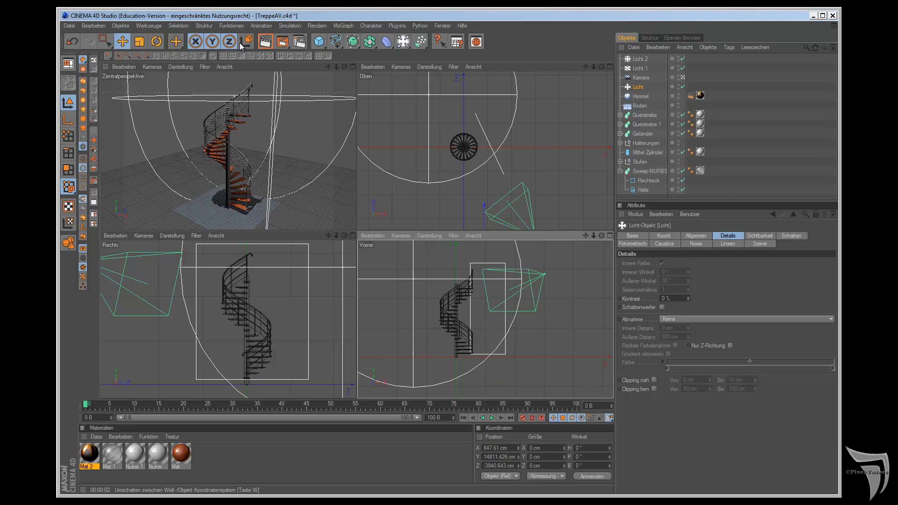
pyautogui.click(265, 42)
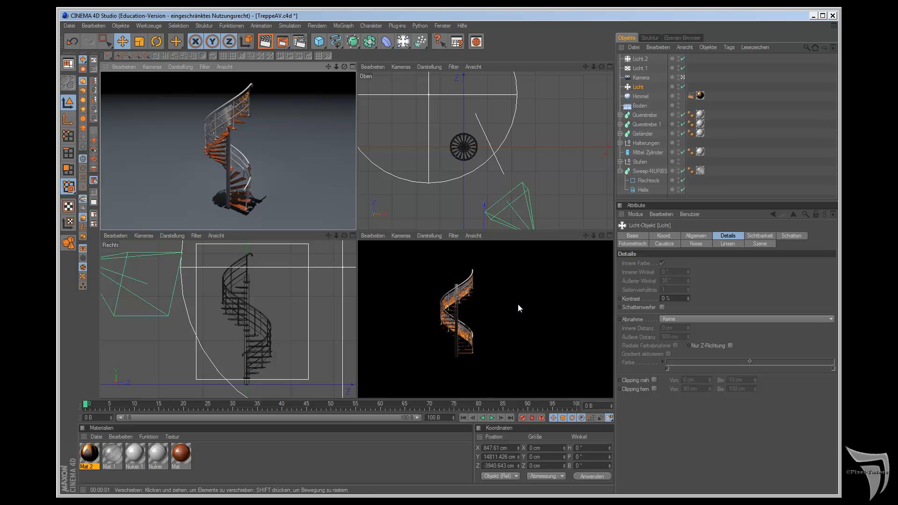
# Step: Lower the first light to a Y position of about 10493 cm and test-render the perspective view
pyautogui.click(637, 87)
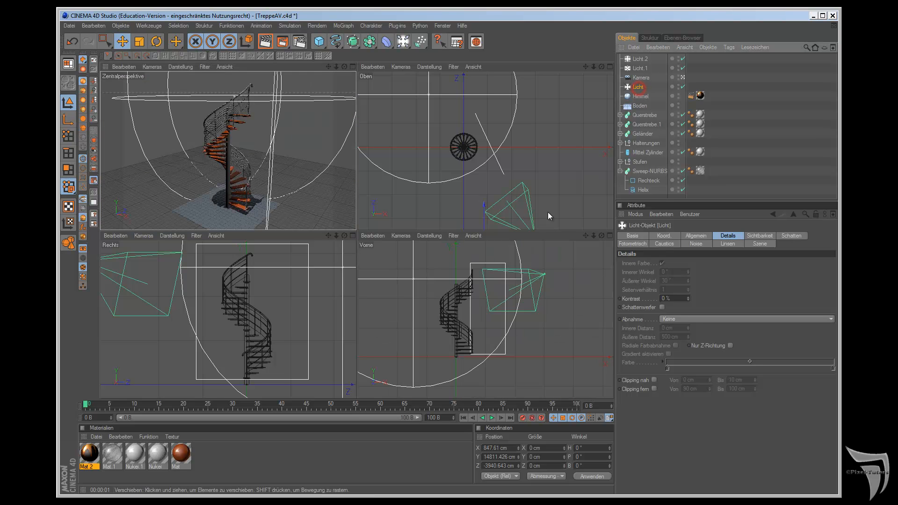
pyautogui.scroll(-8, 477, 297)
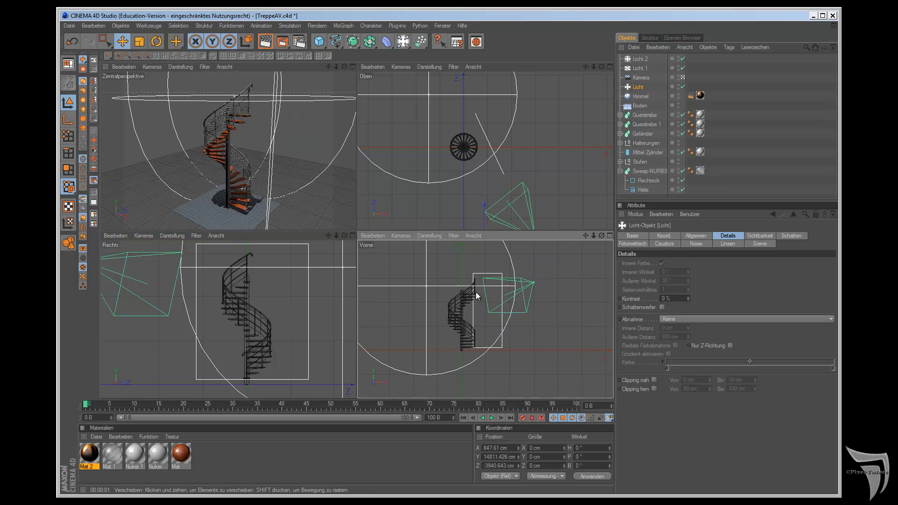
pyautogui.scroll(-5, 513, 268)
pyautogui.moveTo(484, 254); pyautogui.dragTo(505, 278)
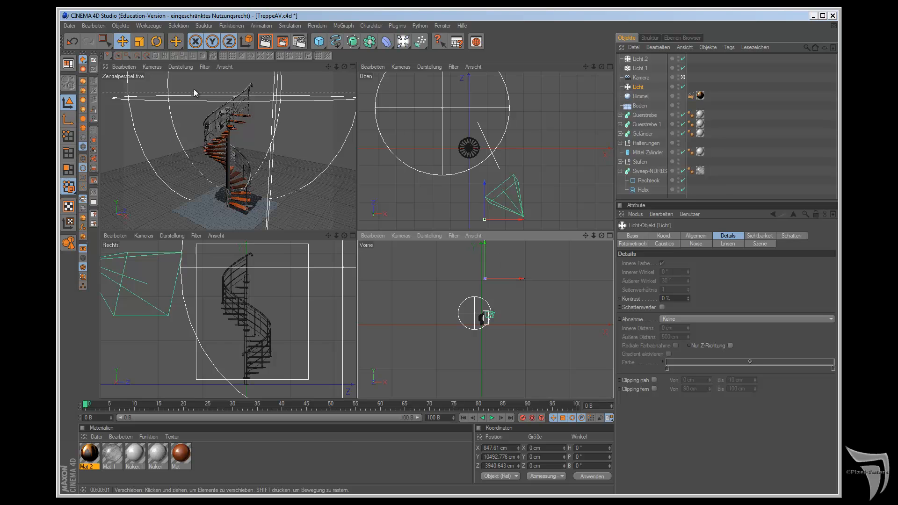
pyautogui.click(277, 67)
pyautogui.click(260, 42)
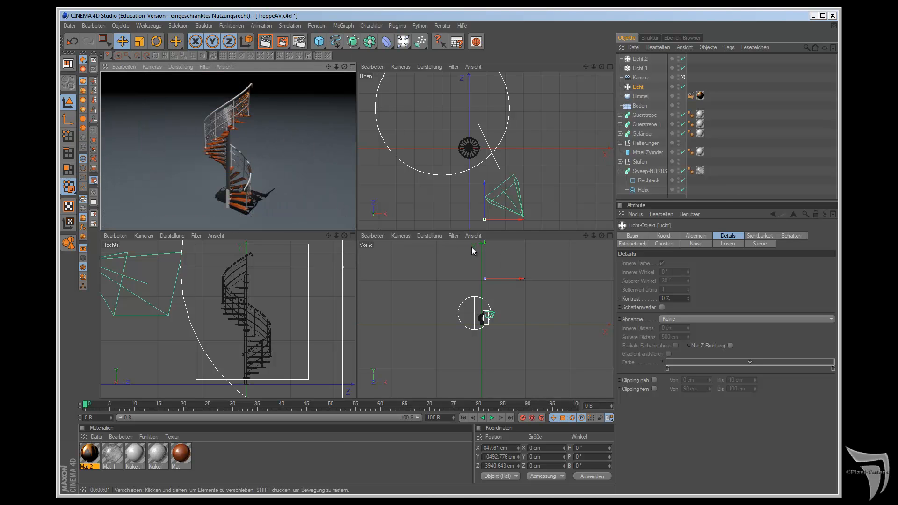
# Step: Lower the first light to a Y position of about 8175 cm and test-render the perspective view again
pyautogui.moveTo(485, 246); pyautogui.dragTo(485, 257)
pyautogui.click(265, 42)
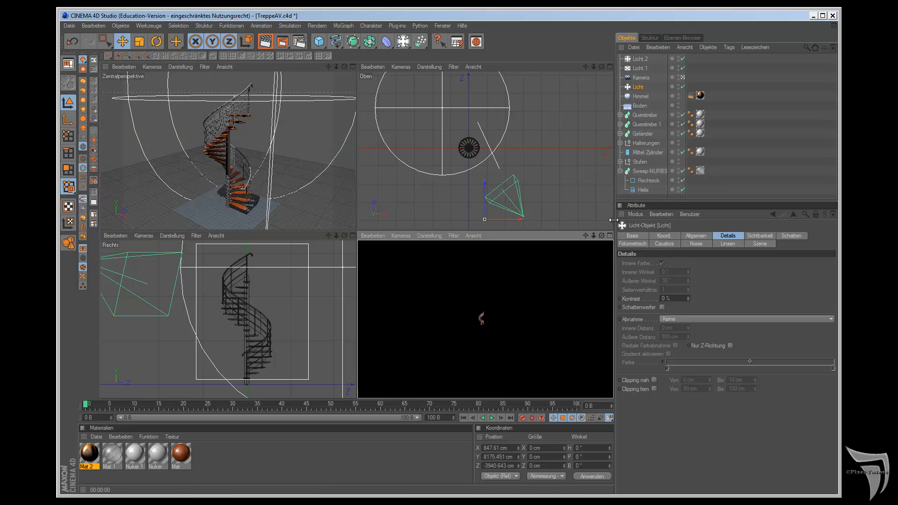
pyautogui.click(313, 68)
pyautogui.click(266, 42)
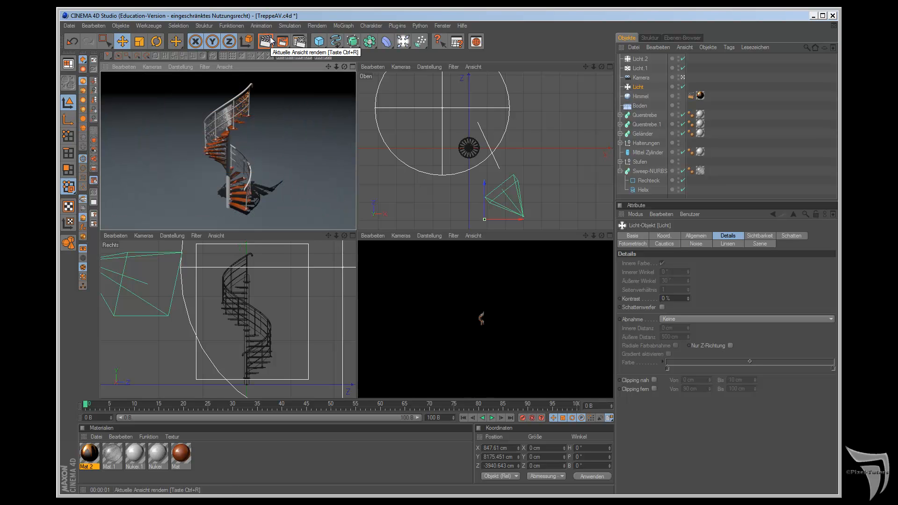
# Step: Maximize the perspective view and set the first light's shadow type (Schatten) to Fläche in its general settings
pyautogui.press('F1')
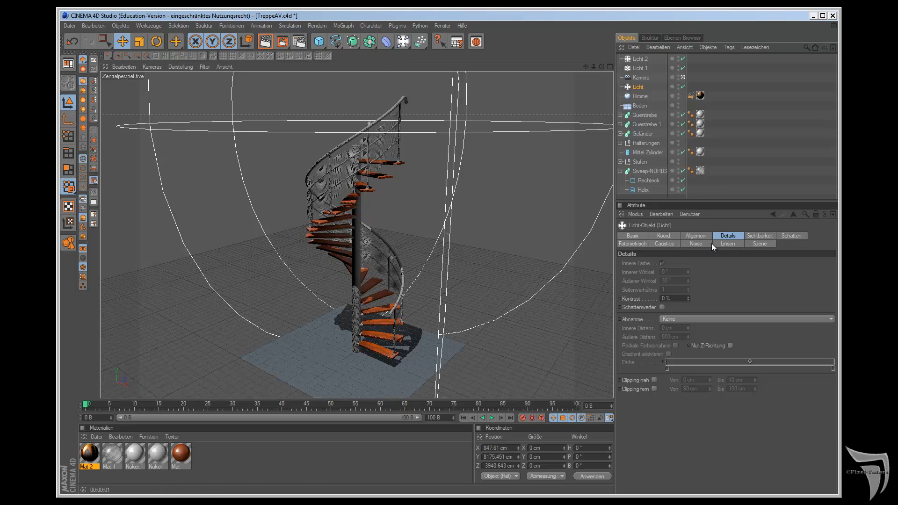
pyautogui.click(639, 88)
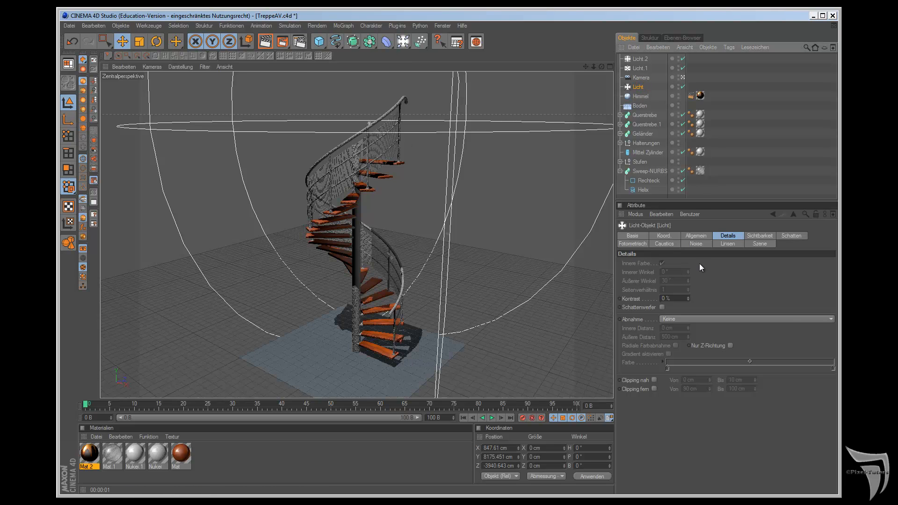
pyautogui.click(702, 237)
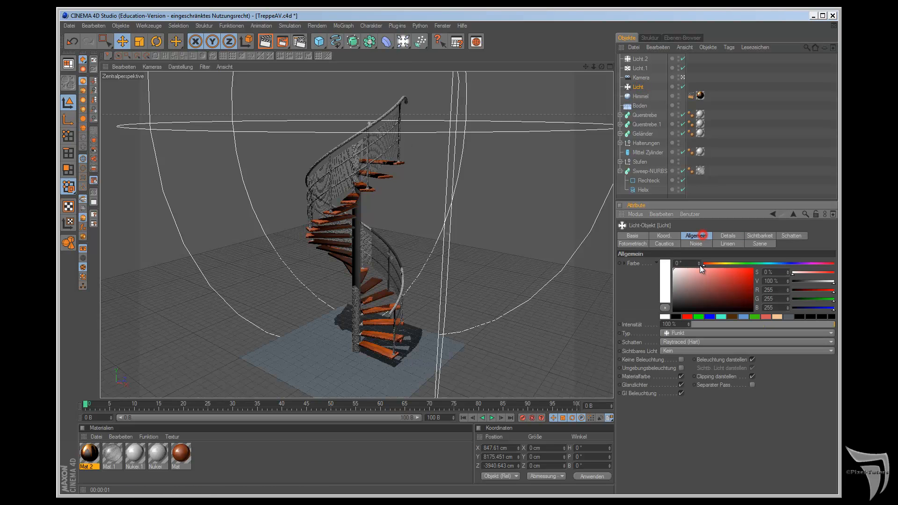
pyautogui.click(701, 342)
pyautogui.click(701, 381)
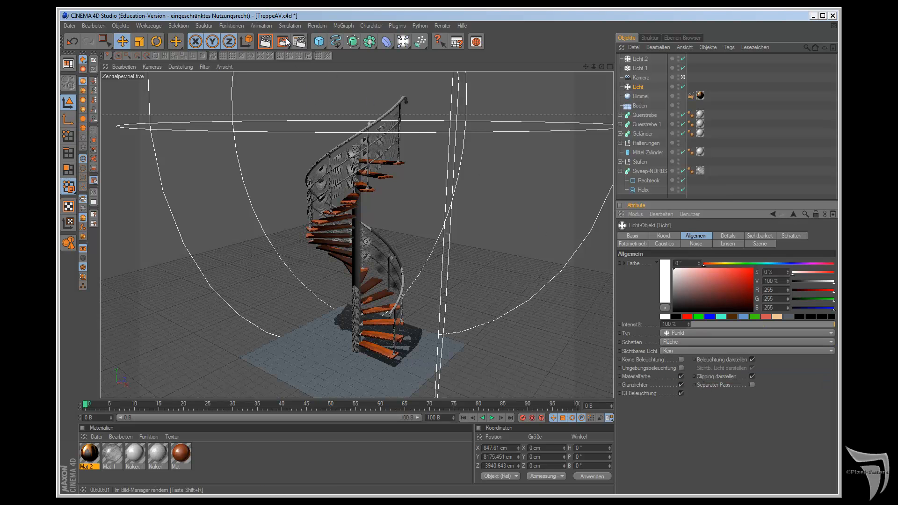
pyautogui.moveTo(287, 43); pyautogui.dragTo(356, 88)
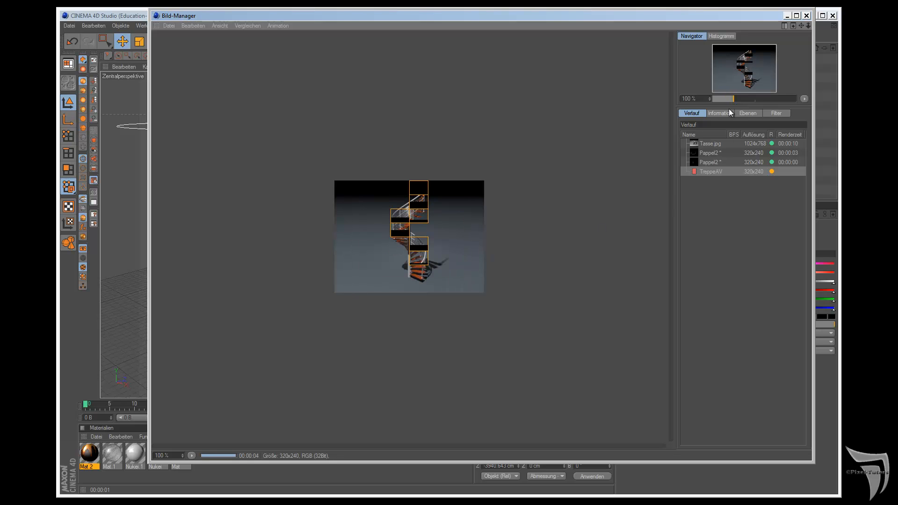
pyautogui.click(808, 16)
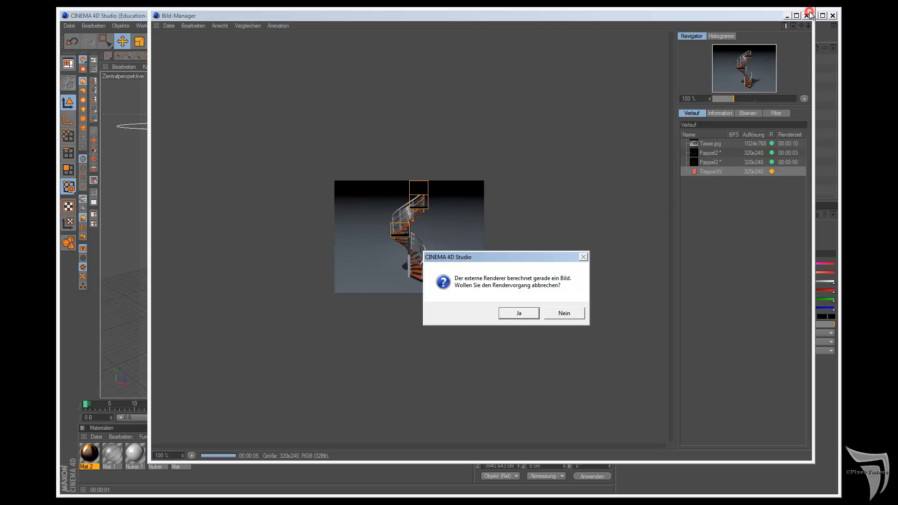
pyautogui.click(520, 313)
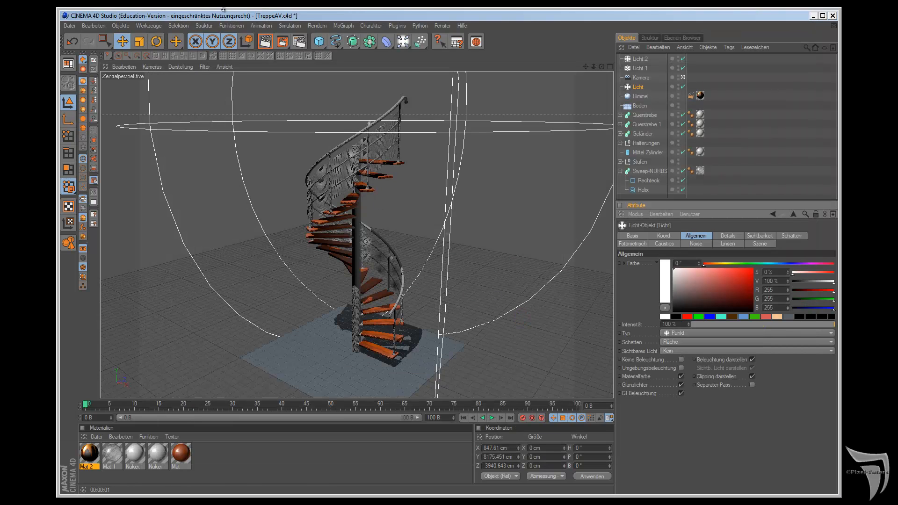
# Step: Set the output size in the render settings to the 1024 x 768 screen preset and close the settings
pyautogui.click(299, 41)
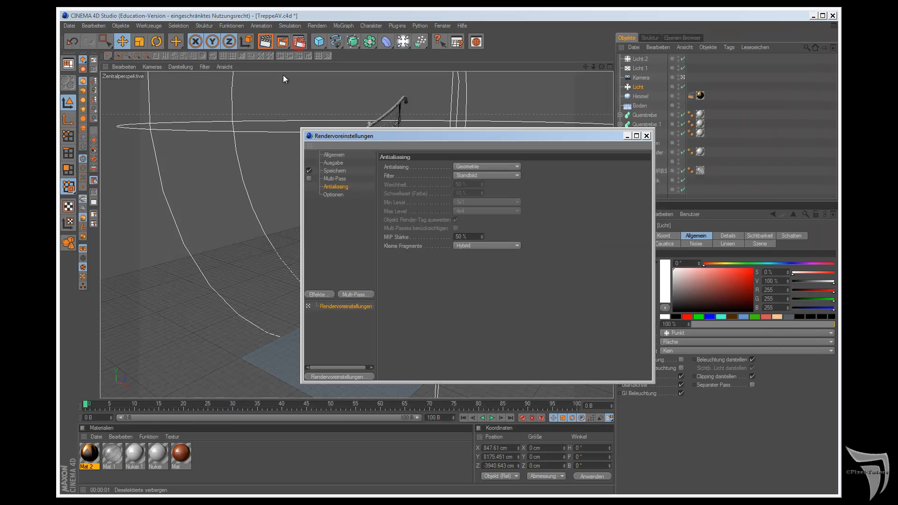
pyautogui.click(330, 164)
pyautogui.click(389, 167)
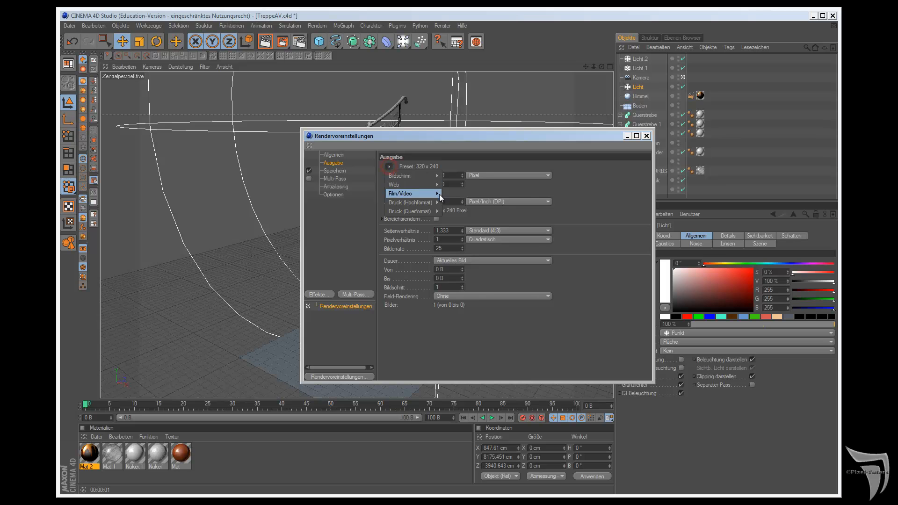
pyautogui.moveTo(431, 177)
pyautogui.click(464, 220)
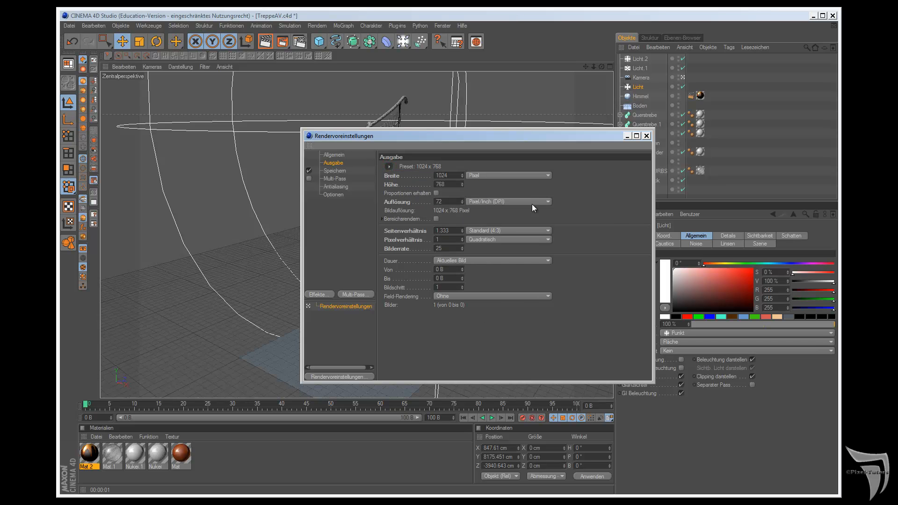
pyautogui.click(647, 139)
# Step: Render the staircase scene in the Bild-Manager and close the Bild-Manager once the render is complete
pyautogui.click(282, 41)
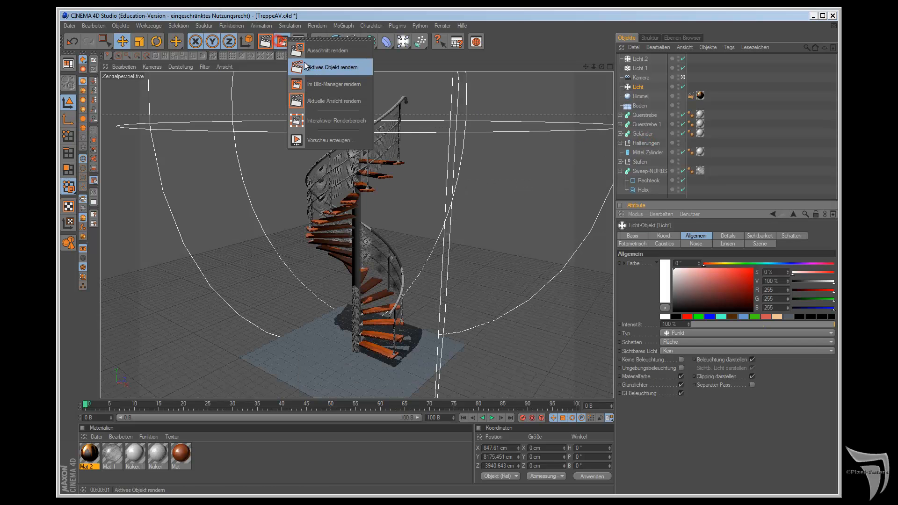
pyautogui.click(318, 89)
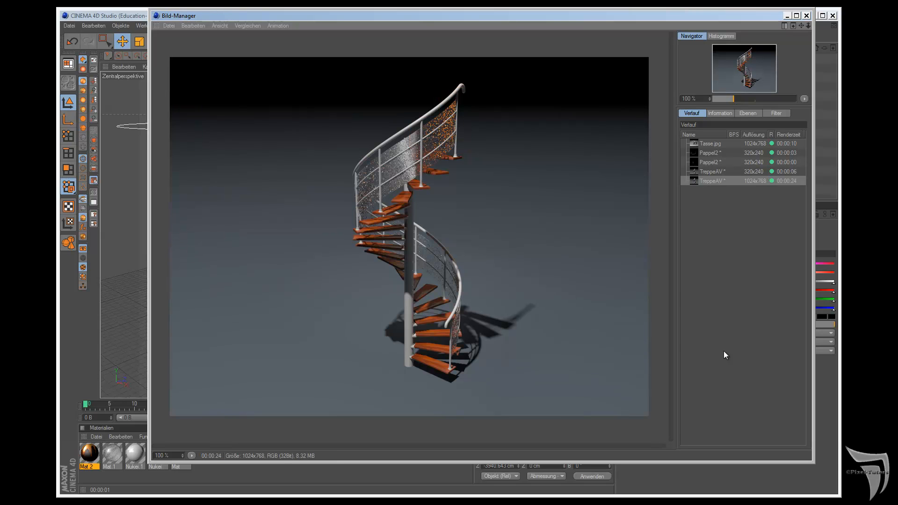
pyautogui.click(807, 16)
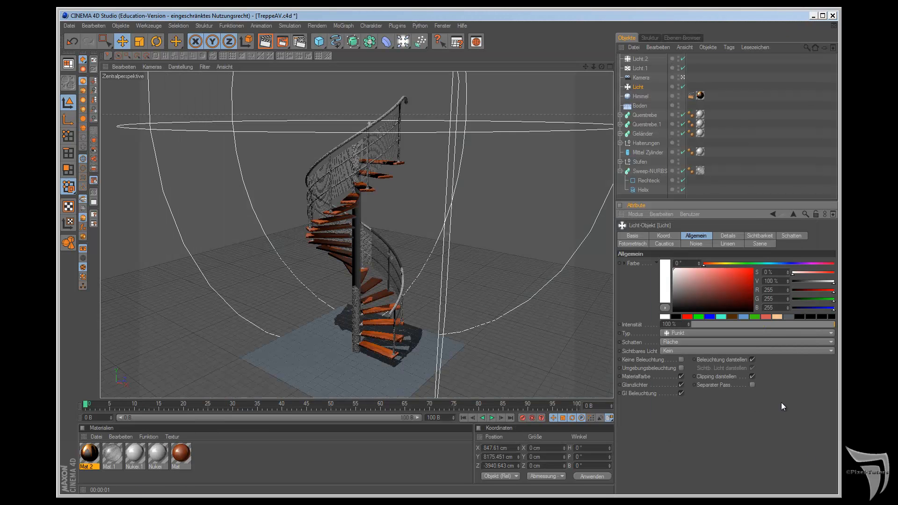